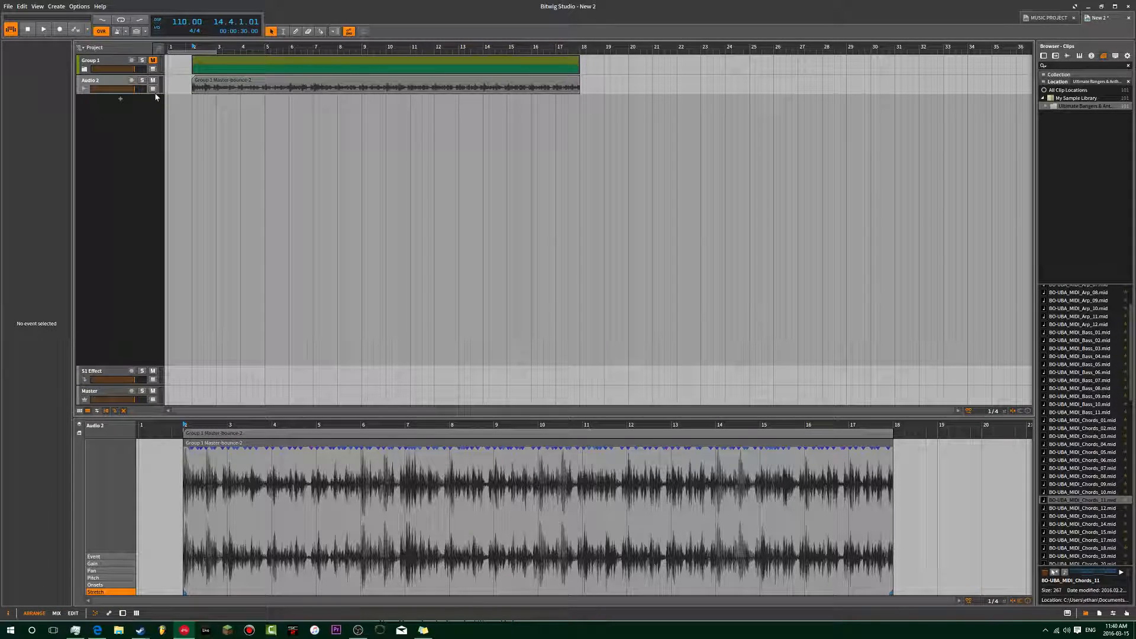
Step: Deactivate the Group 1 track so that only the bounced audio track below it stays active
{"action": "left_click", "coordinate": [196, 87]}
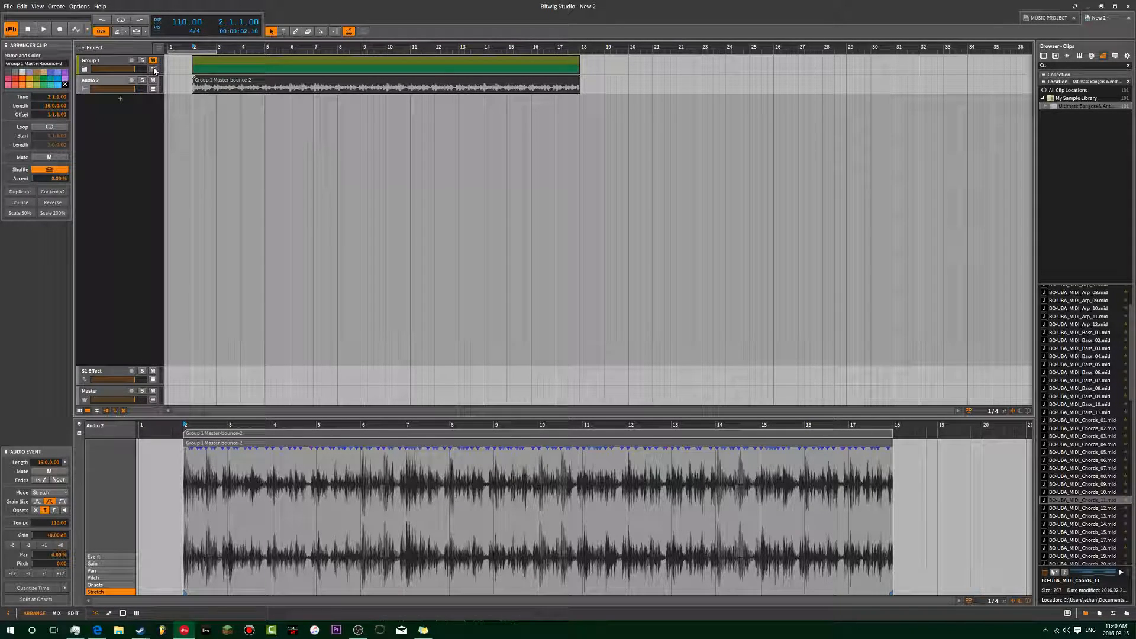
{"action": "left_click", "coordinate": [117, 65]}
{"action": "key", "text": "alt+a"}
Step: Open the Group 1 Master-bounce-2 clip in the full-size audio editor and colour it purple
{"action": "left_click", "coordinate": [178, 85]}
{"action": "left_click", "coordinate": [200, 88]}
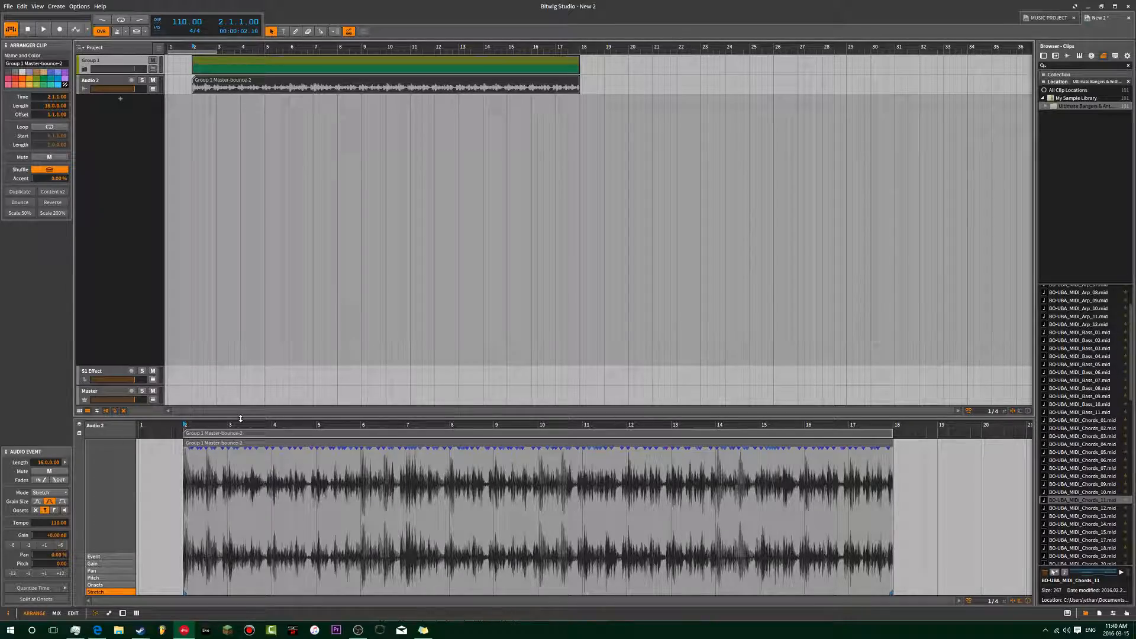
{"action": "key", "text": "alt+3"}
{"action": "left_click_drag", "start_coordinate": [366, 280], "coordinate": [357, 147]}
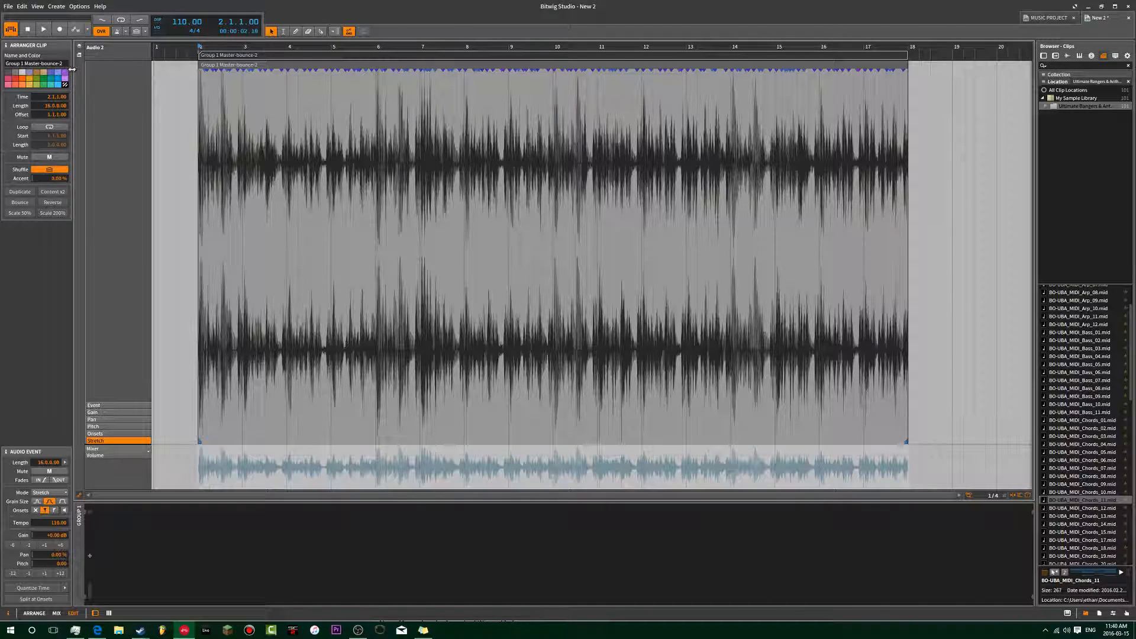
{"action": "left_click", "coordinate": [16, 81]}
{"action": "left_click", "coordinate": [64, 73]}
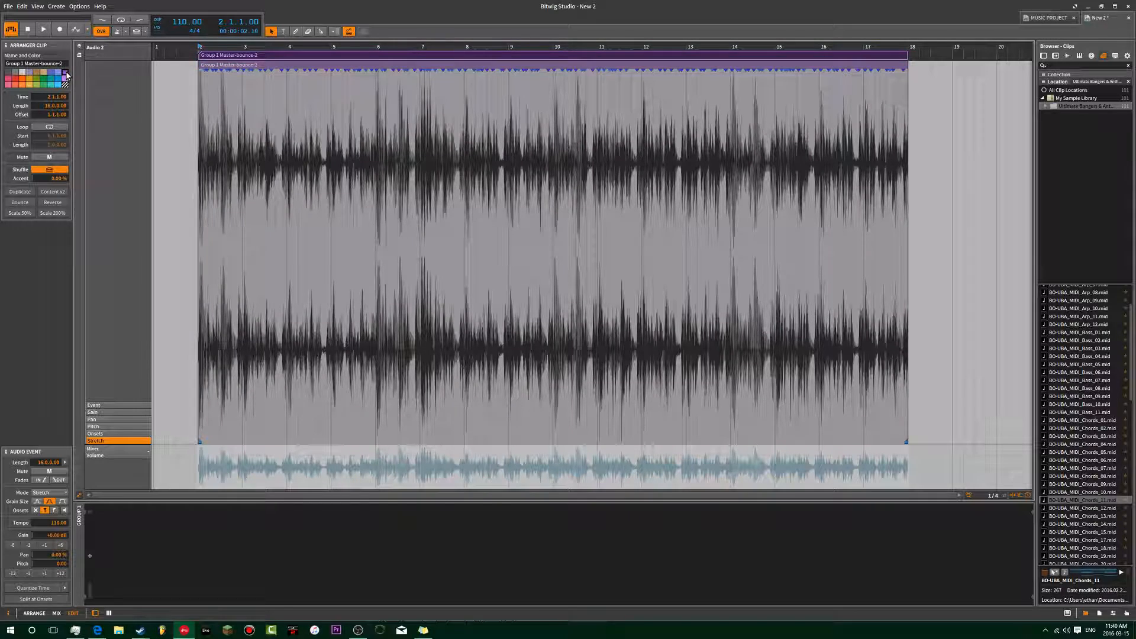
{"action": "left_click", "coordinate": [222, 86]}
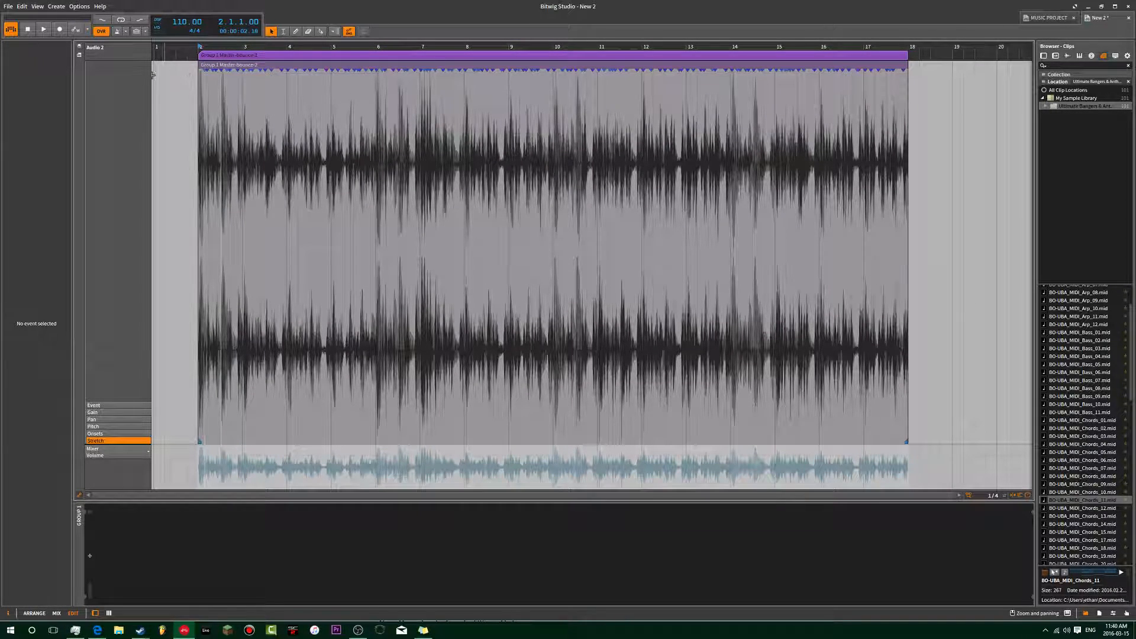
Step: Play back the bounced clip while inspecting its waveform at different magnifications, and stop playback
{"action": "left_click", "coordinate": [45, 29]}
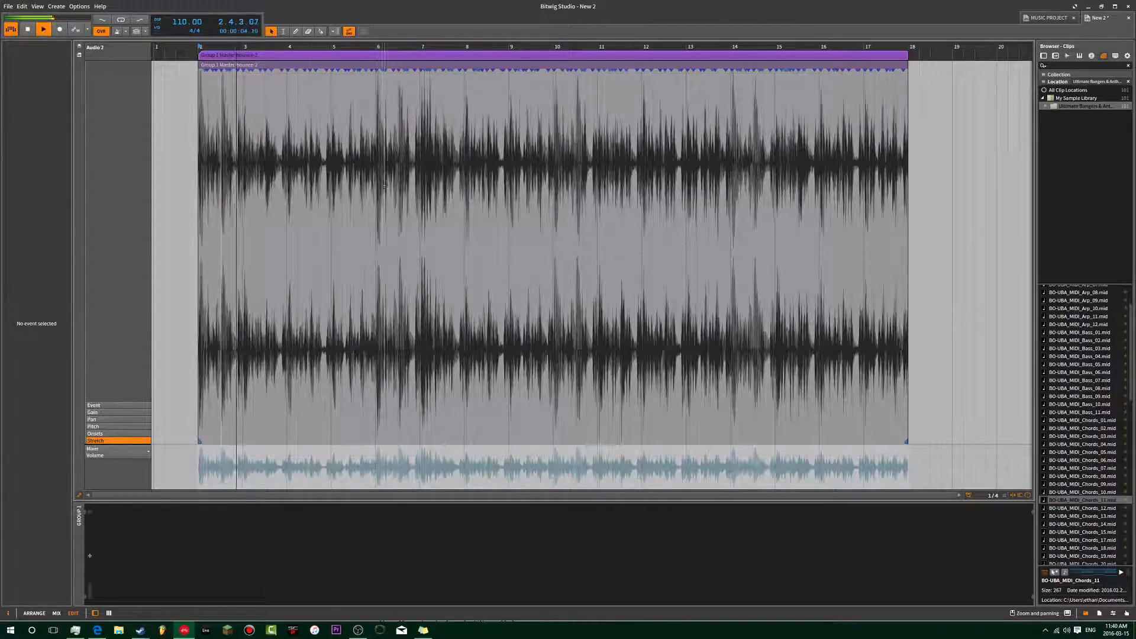
{"action": "left_click_drag", "start_coordinate": [272, 204], "coordinate": [299, 203]}
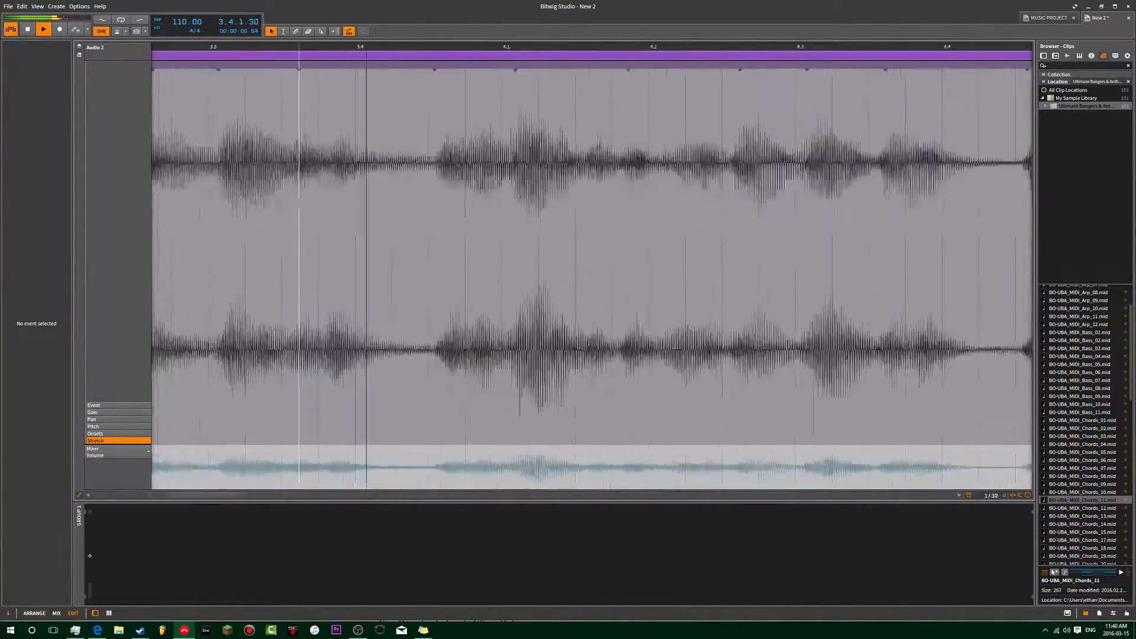
{"action": "scroll", "coordinate": [299, 204], "scroll_direction": "up", "scroll_amount": 20}
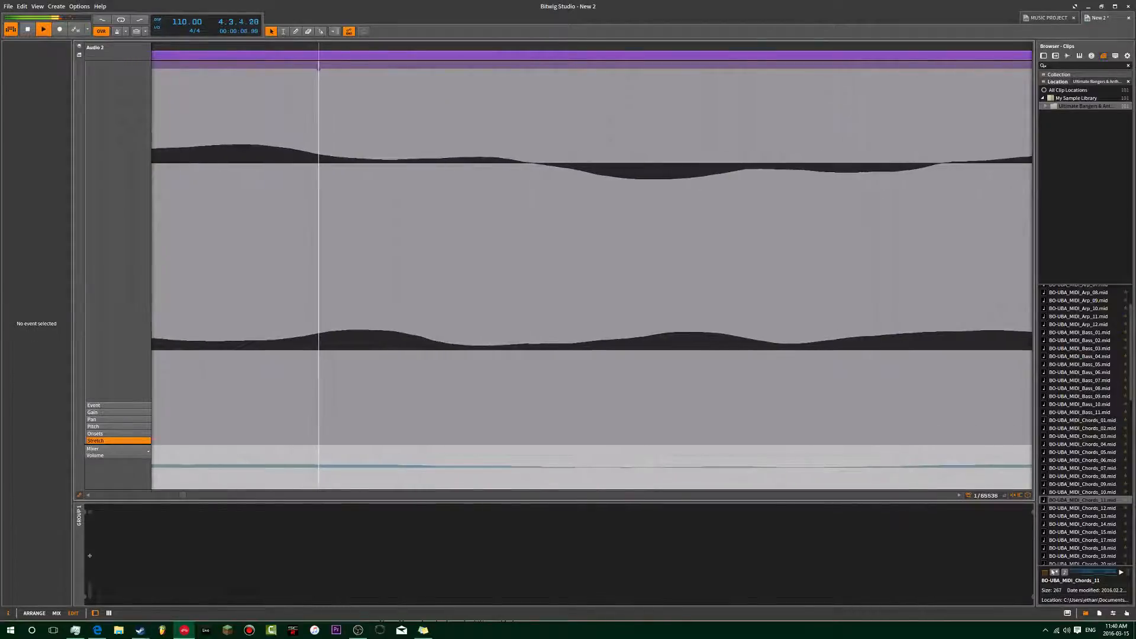
{"action": "scroll", "coordinate": [299, 204], "scroll_direction": "down", "scroll_amount": 15}
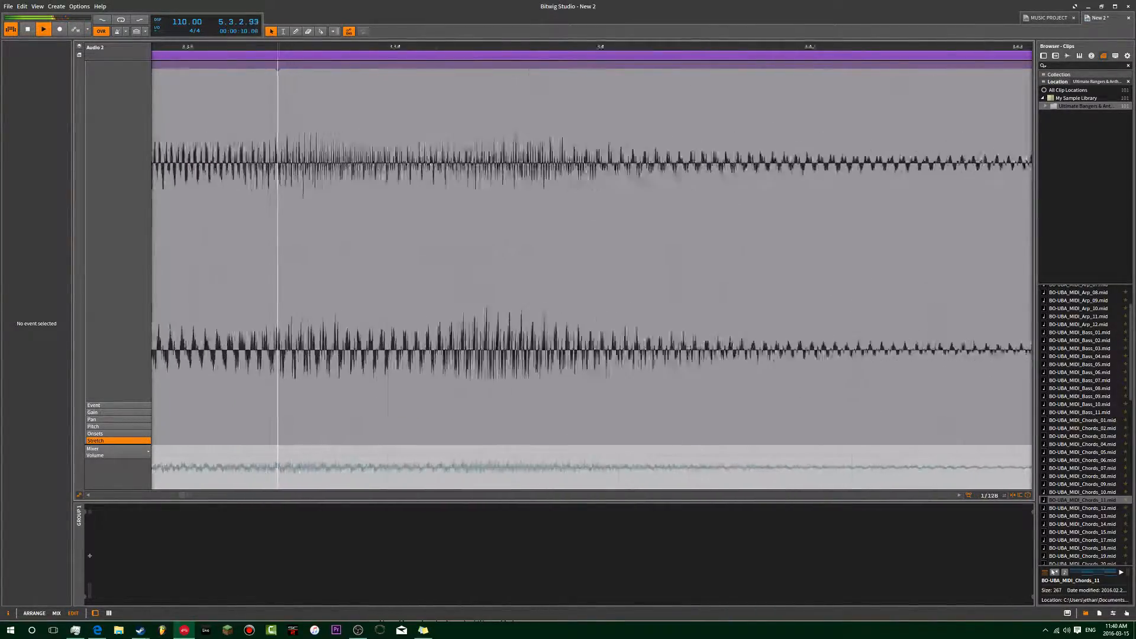
{"action": "scroll", "coordinate": [299, 203], "scroll_direction": "down", "scroll_amount": 15}
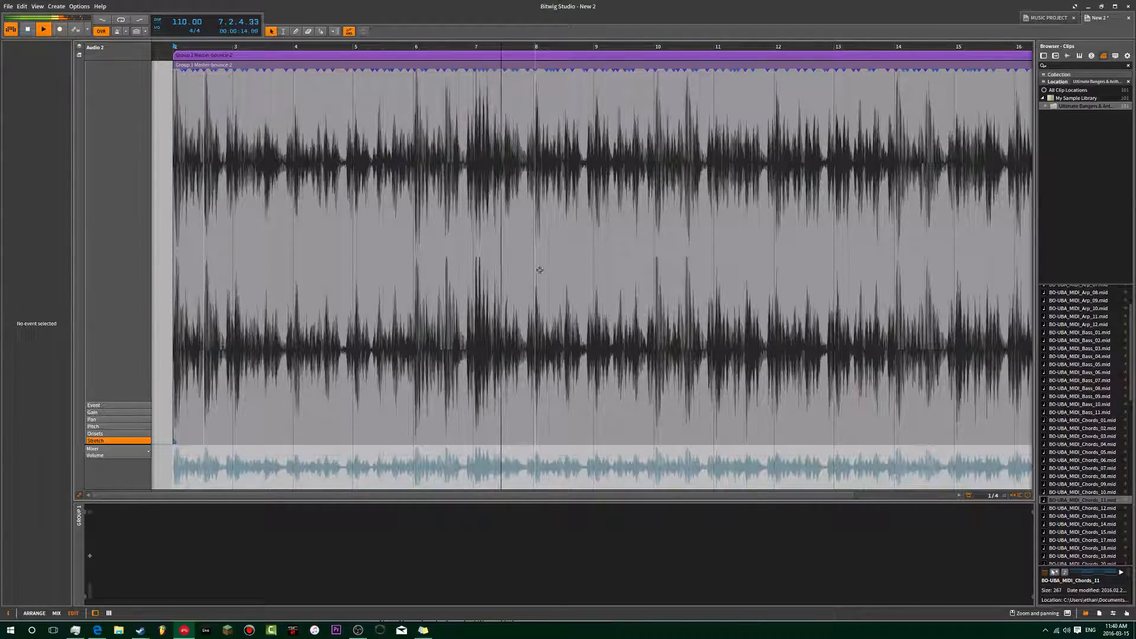
{"action": "scroll", "coordinate": [538, 271], "scroll_direction": "down", "scroll_amount": 3}
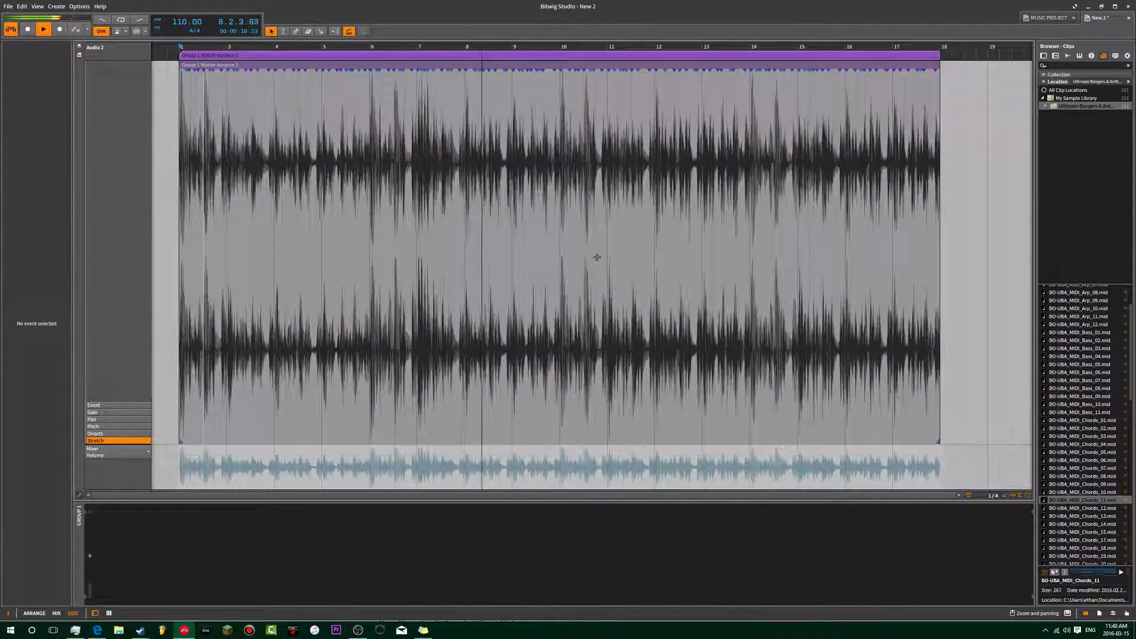
{"action": "key", "text": "space"}
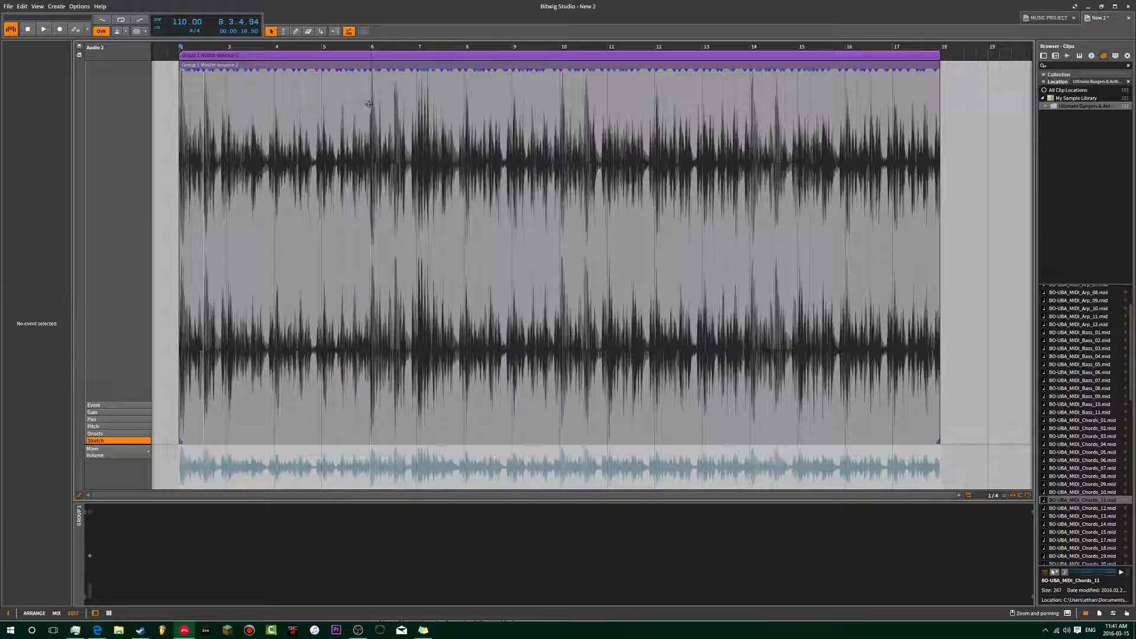
Step: Examine the bounced clip's waveform around bar 5, from individual wave cycles out to the whole clip
{"action": "scroll", "coordinate": [351, 126], "scroll_direction": "up", "scroll_amount": 10}
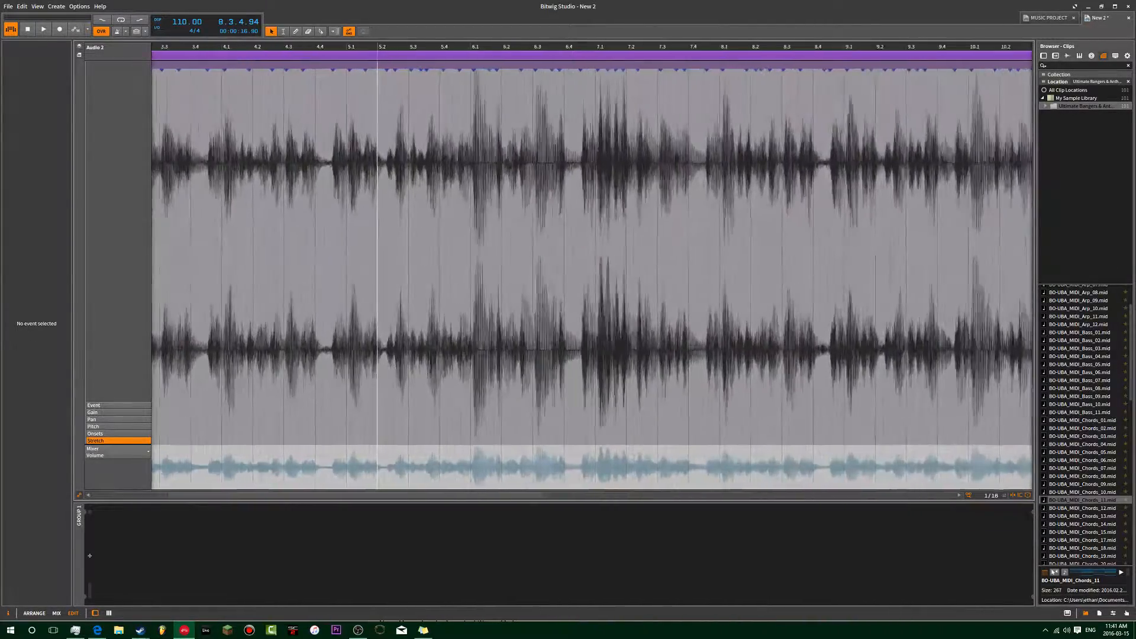
{"action": "scroll", "coordinate": [391, 113], "scroll_direction": "up", "scroll_amount": 8}
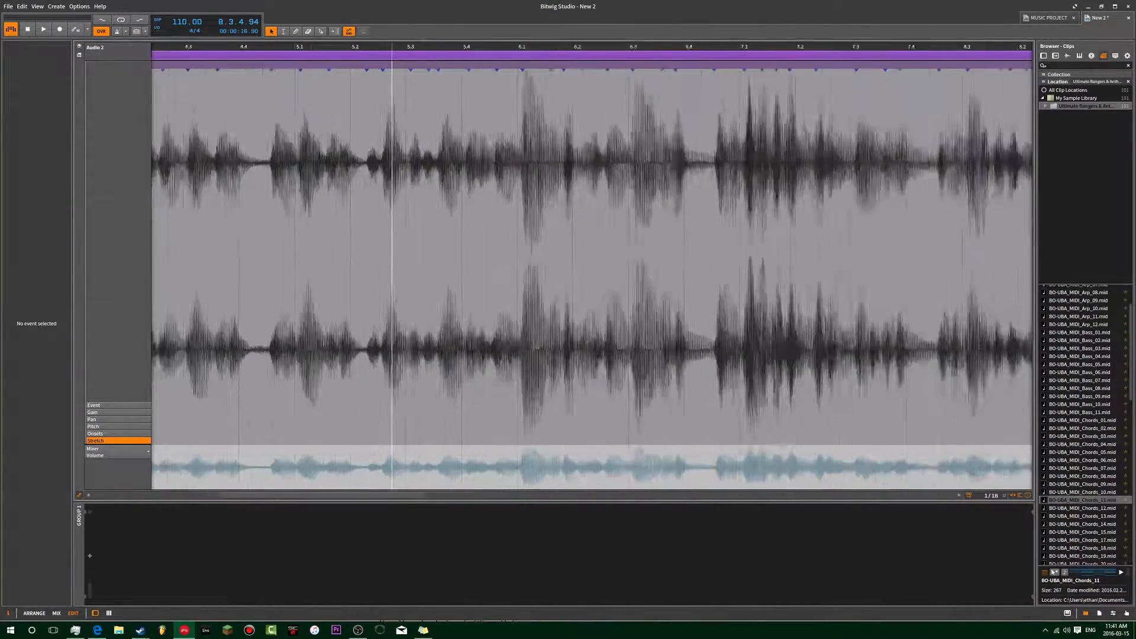
{"action": "scroll", "coordinate": [381, 119], "scroll_direction": "up", "scroll_amount": 2}
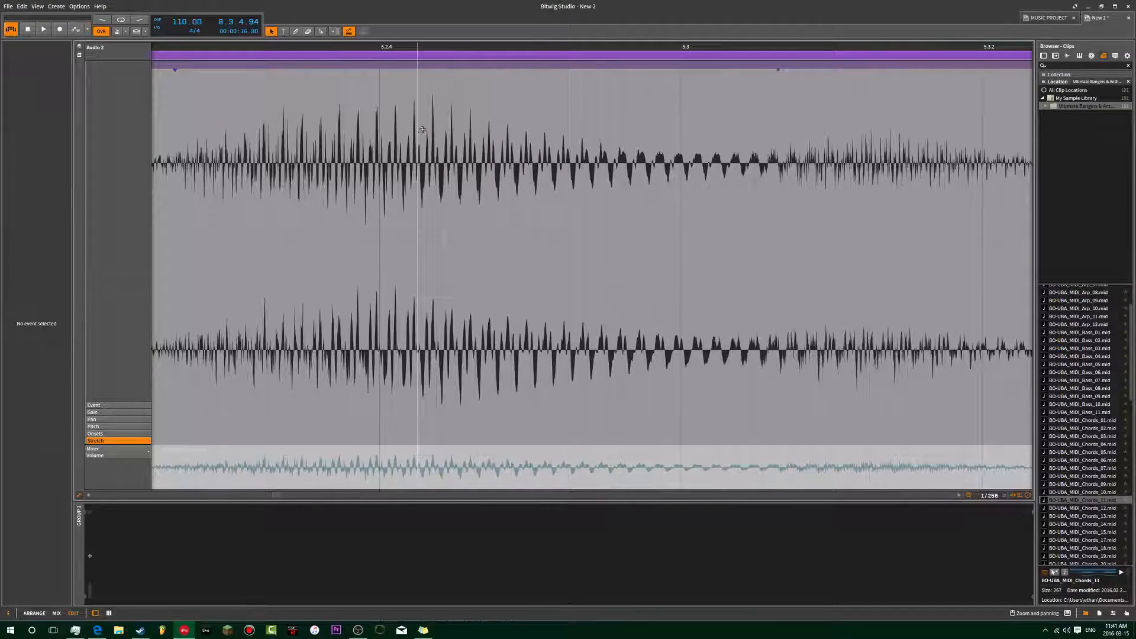
{"action": "scroll", "coordinate": [413, 117], "scroll_direction": "up", "scroll_amount": 3}
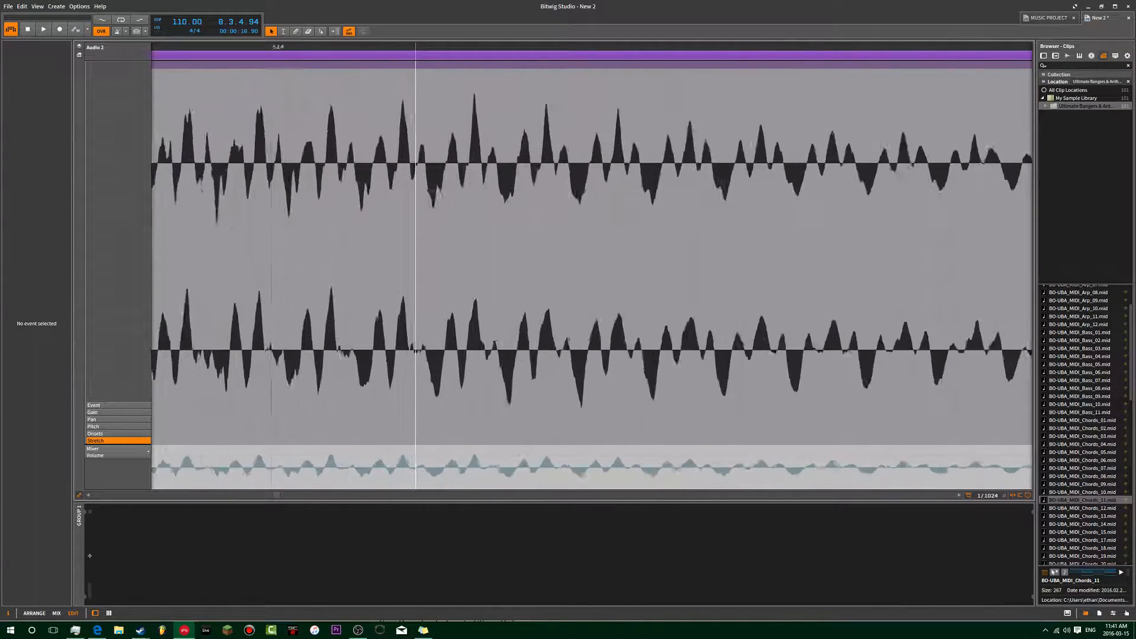
{"action": "scroll", "coordinate": [404, 128], "scroll_direction": "up", "scroll_amount": 5}
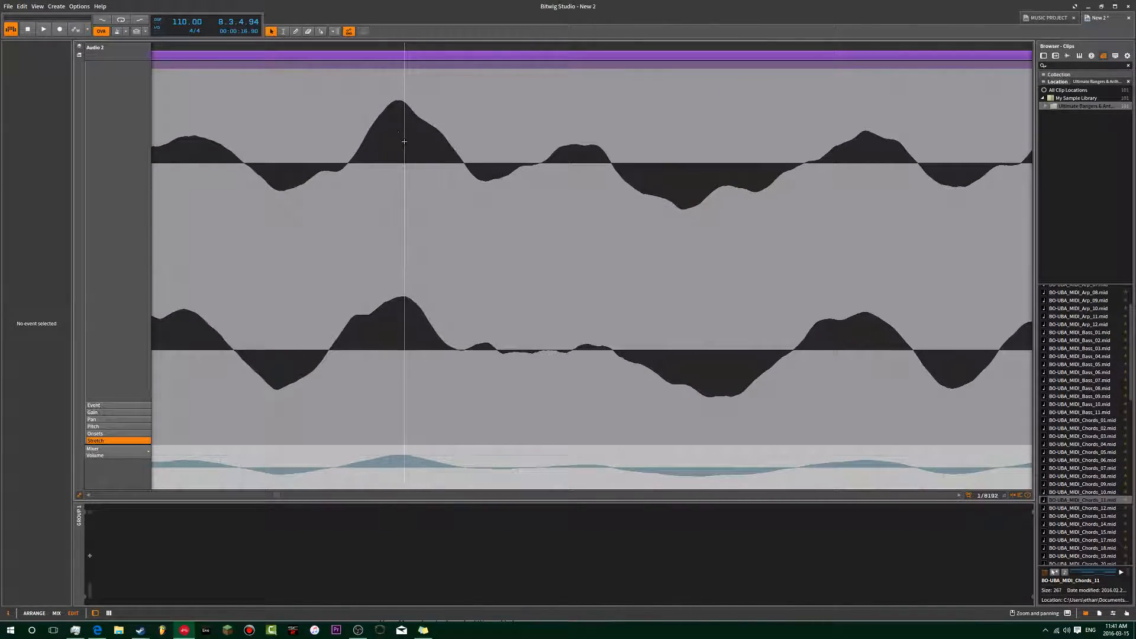
{"action": "scroll", "coordinate": [400, 130], "scroll_direction": "down", "scroll_amount": 2}
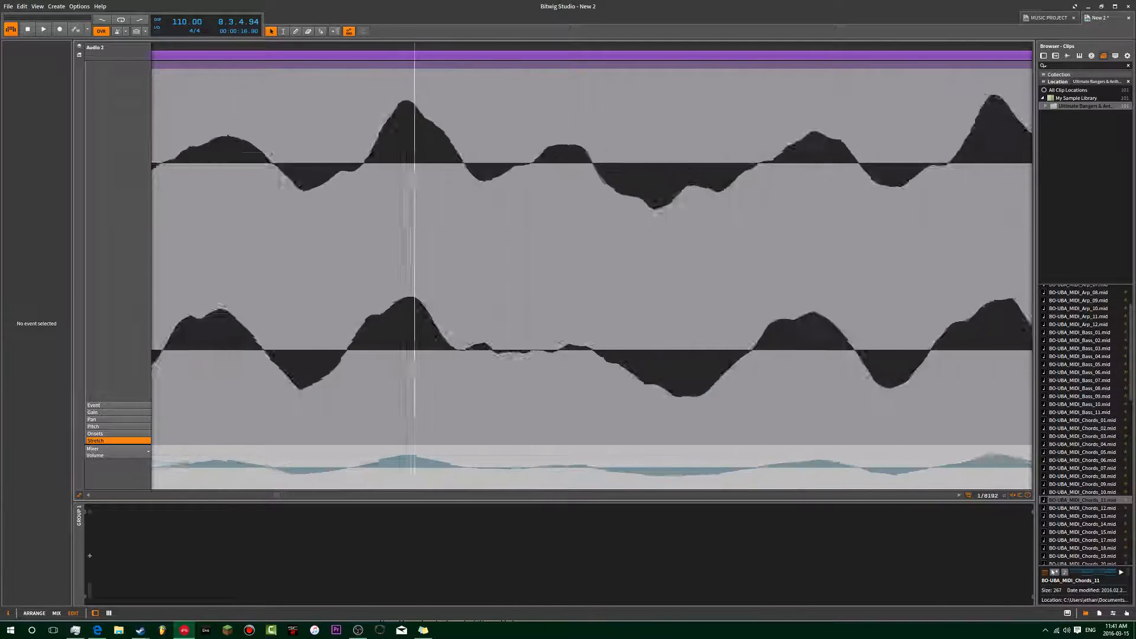
{"action": "scroll", "coordinate": [408, 130], "scroll_direction": "up", "scroll_amount": 4}
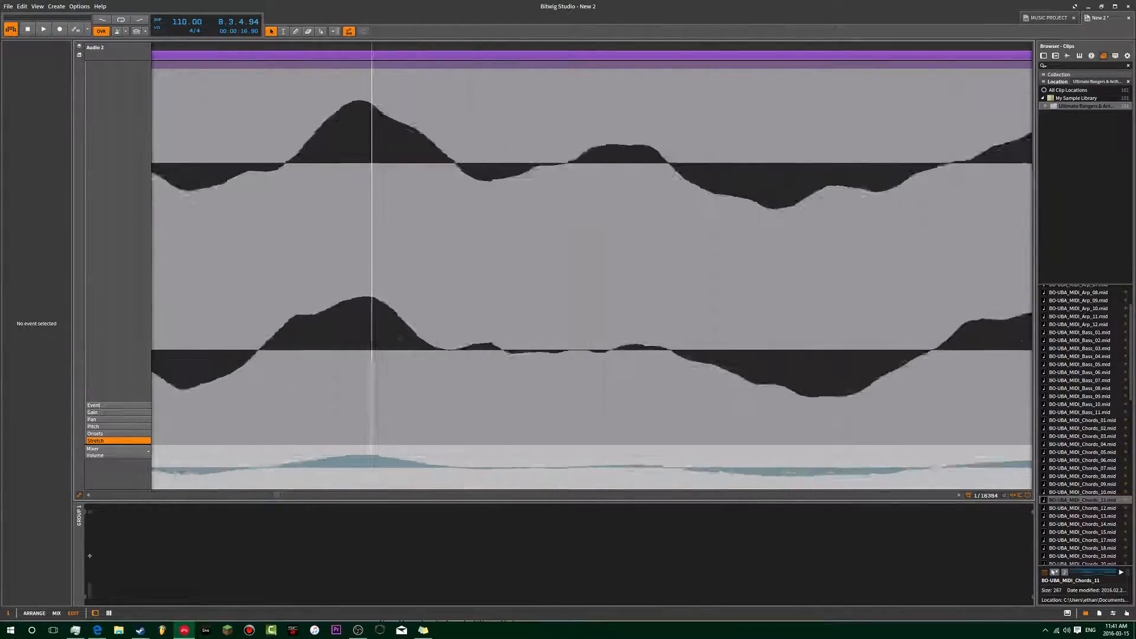
{"action": "scroll", "coordinate": [333, 130], "scroll_direction": "down", "scroll_amount": 3}
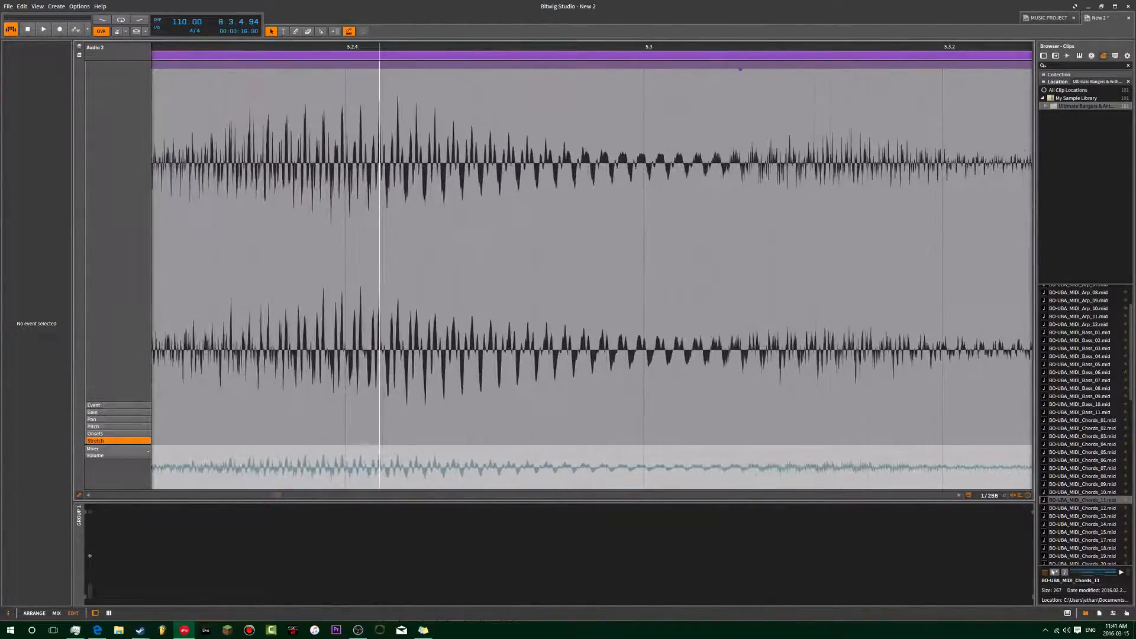
{"action": "scroll", "coordinate": [380, 131], "scroll_direction": "up", "scroll_amount": 4}
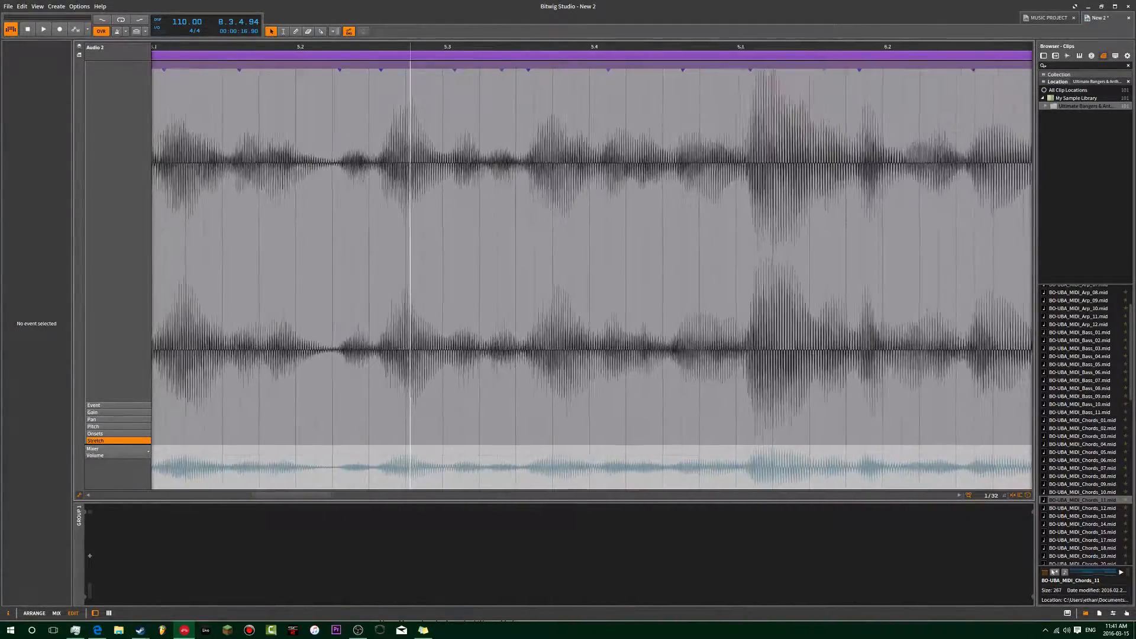
{"action": "scroll", "coordinate": [402, 130], "scroll_direction": "down", "scroll_amount": 5}
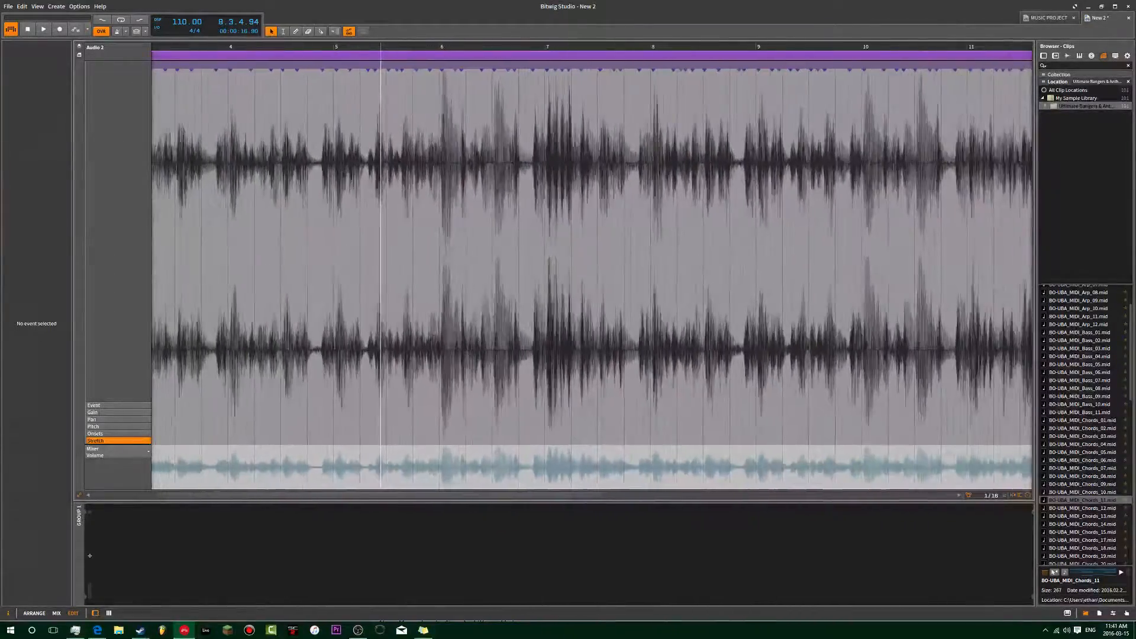
{"action": "scroll", "coordinate": [403, 130], "scroll_direction": "down", "scroll_amount": 3}
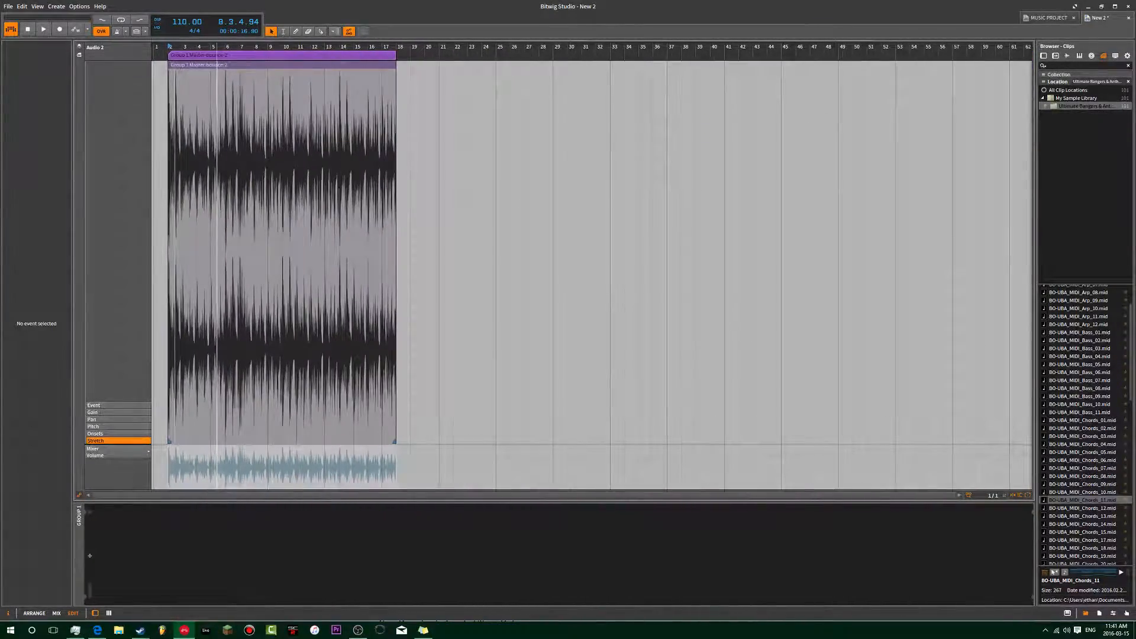
{"action": "scroll", "coordinate": [480, 81], "scroll_direction": "up", "scroll_amount": 3}
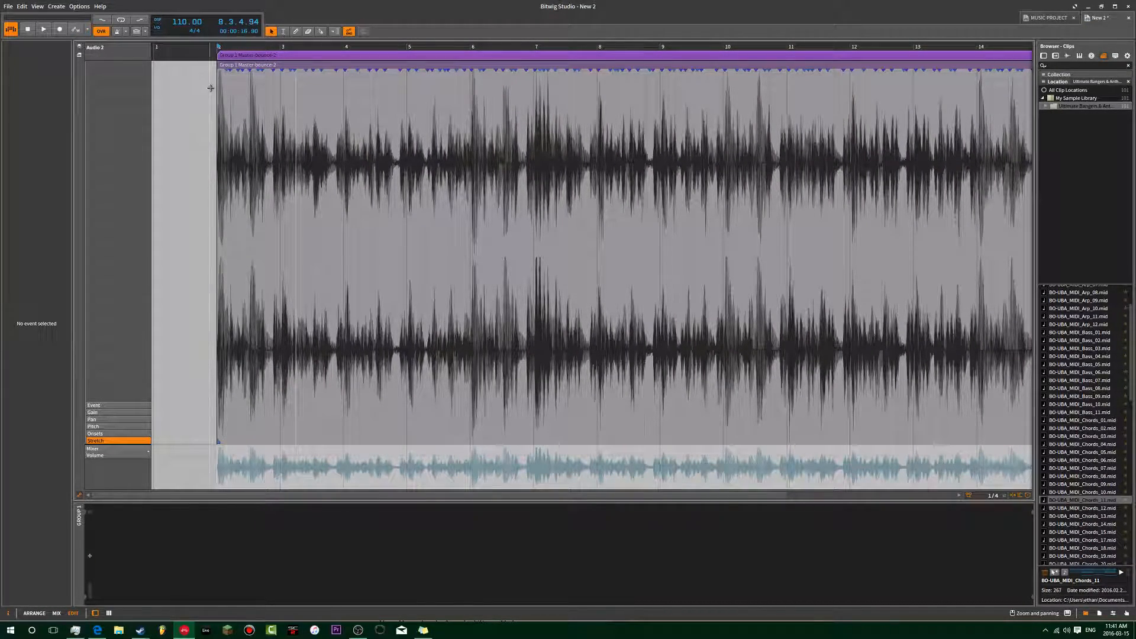
{"action": "scroll", "coordinate": [218, 89], "scroll_direction": "down", "scroll_amount": 4}
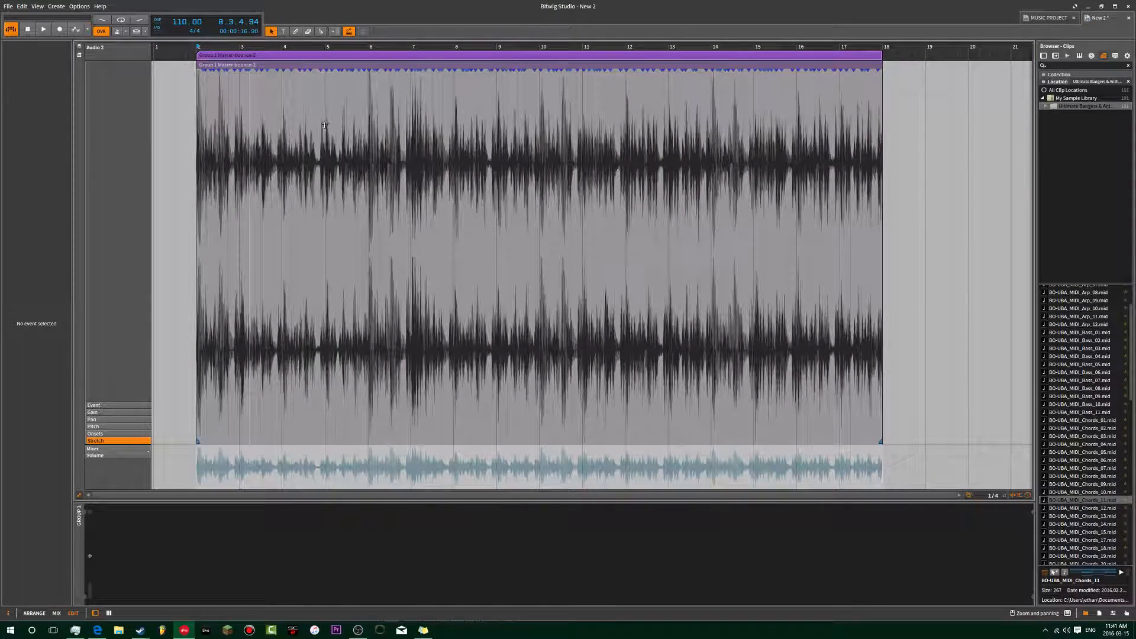
Step: Add Lev_Druloop_140_Trap_03.wav from the Leviathan 140 bpm Trap loops folder to the arrangement as a new track at bar 2
{"action": "key", "text": "alt+1"}
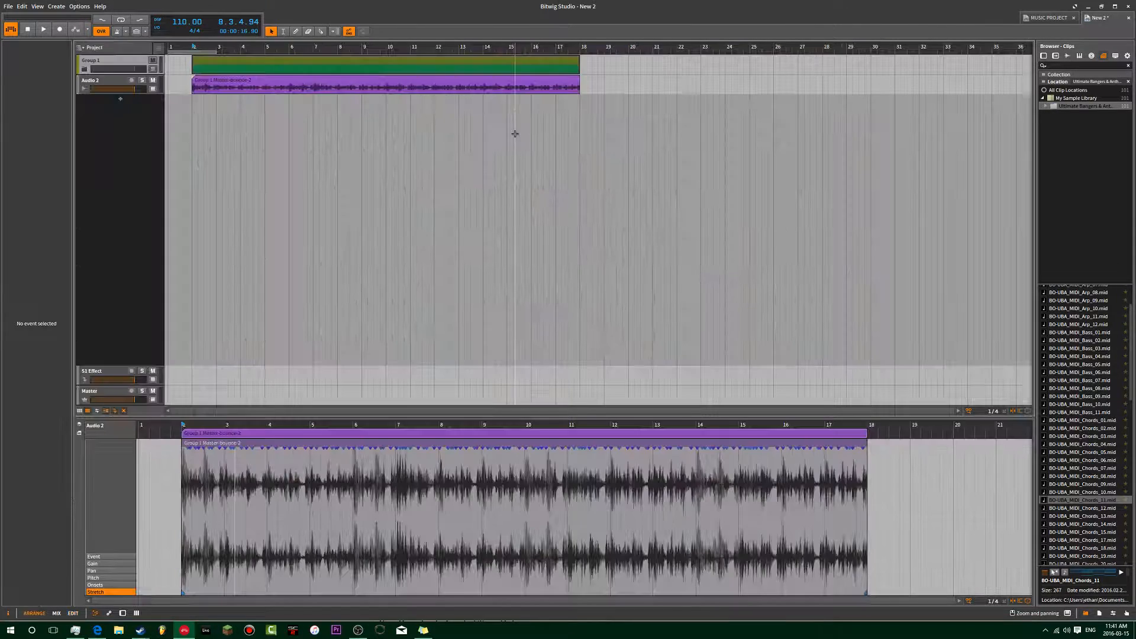
{"action": "left_click", "coordinate": [1068, 55]}
{"action": "left_click", "coordinate": [1071, 122]}
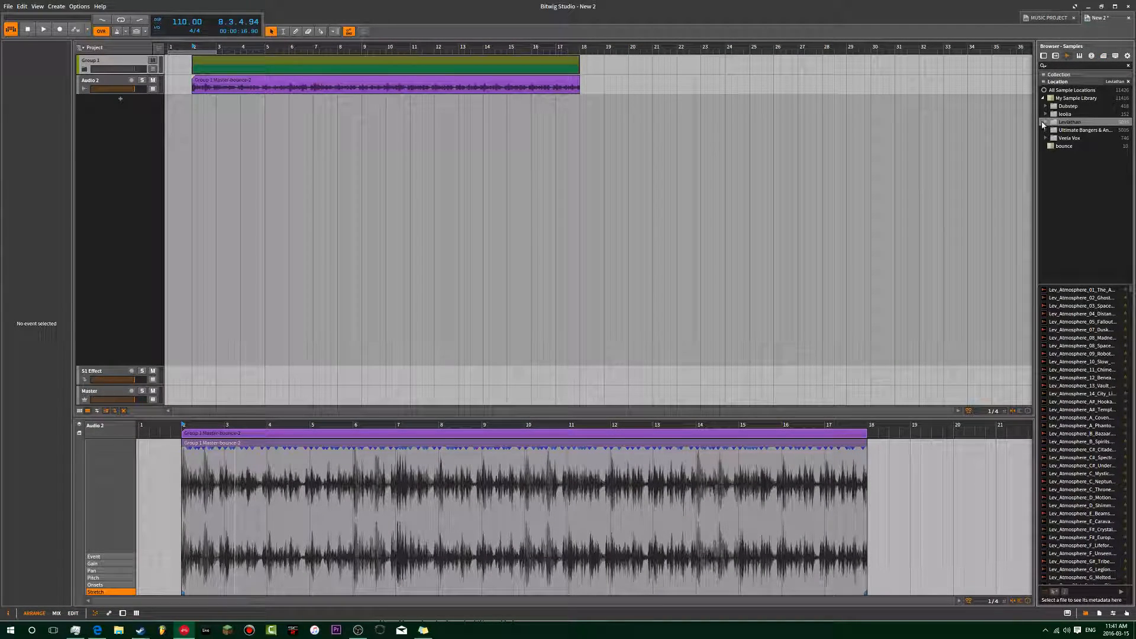
{"action": "left_click", "coordinate": [1046, 122]}
{"action": "scroll", "coordinate": [1075, 226], "scroll_direction": "down", "scroll_amount": 3}
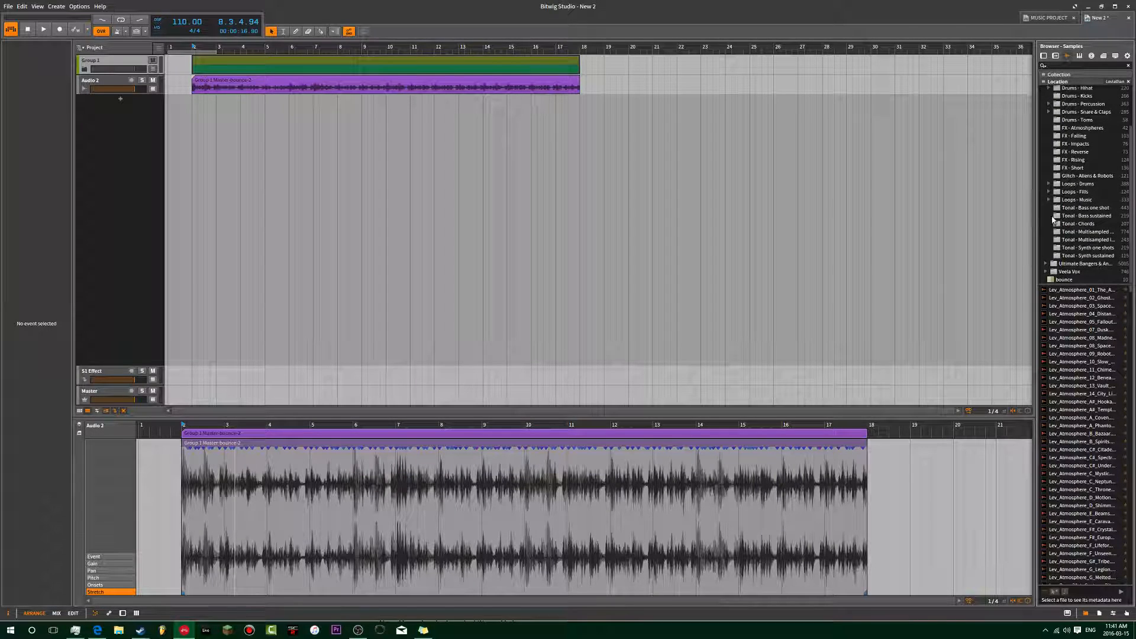
{"action": "left_click", "coordinate": [1048, 184]}
{"action": "left_click", "coordinate": [1087, 215]}
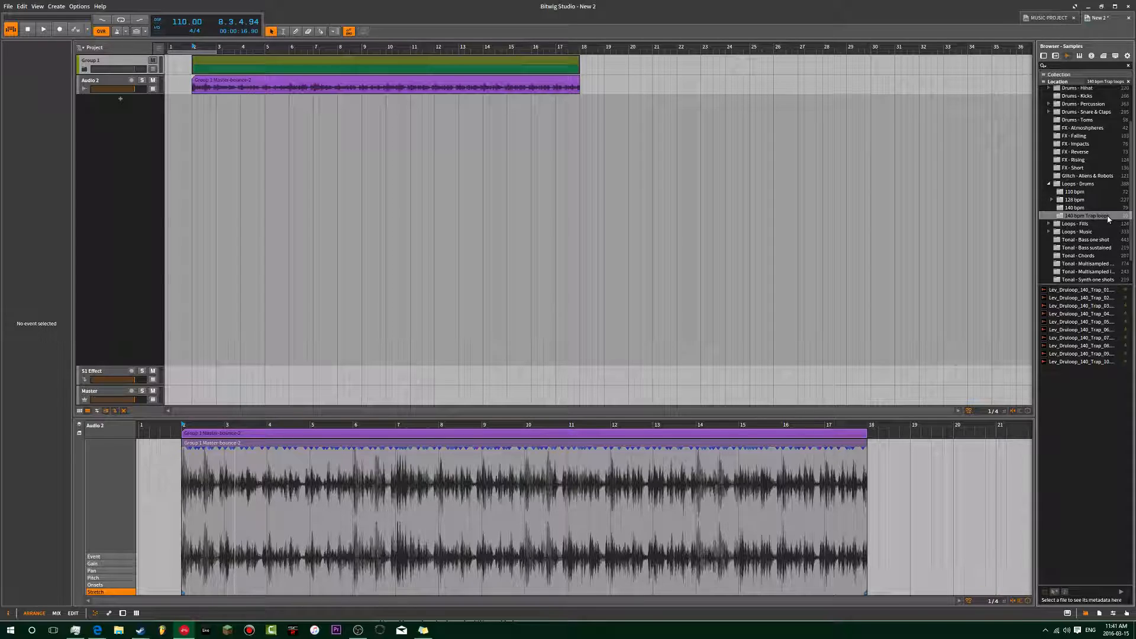
{"action": "left_click_drag", "start_coordinate": [1104, 310], "coordinate": [199, 145]}
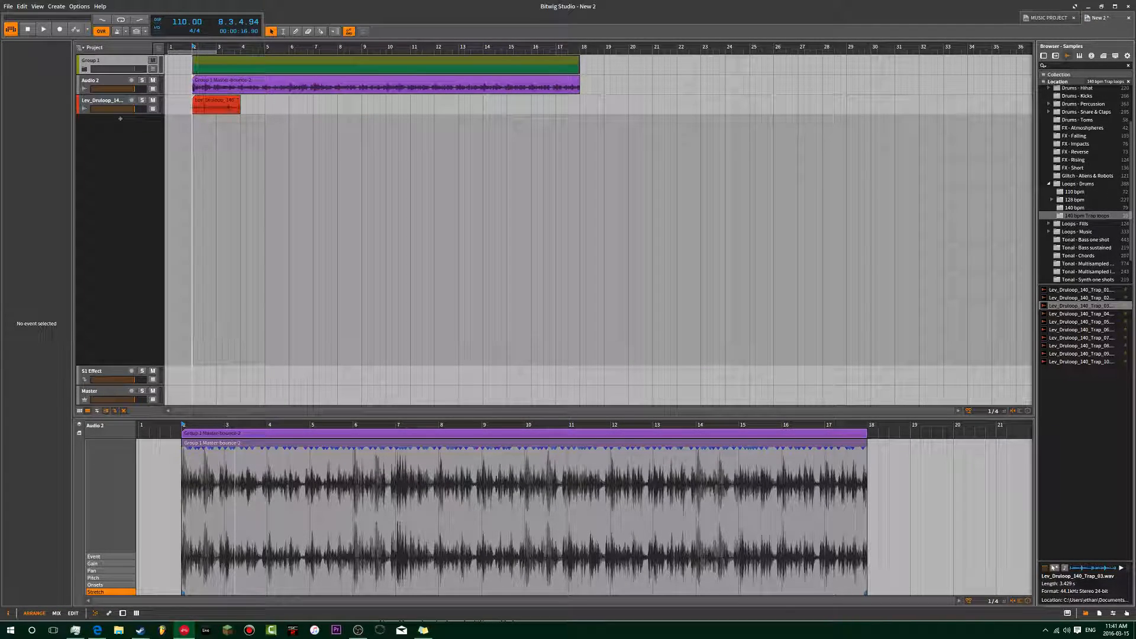
Step: Show the Lev_Druloop_140_Trap_03 clip in the full-size audio editor
{"action": "left_click_drag", "start_coordinate": [202, 48], "coordinate": [223, 108]}
{"action": "left_click", "coordinate": [224, 108]}
{"action": "key", "text": "Tab"}
{"action": "left_click_drag", "start_coordinate": [313, 48], "coordinate": [290, 16]}
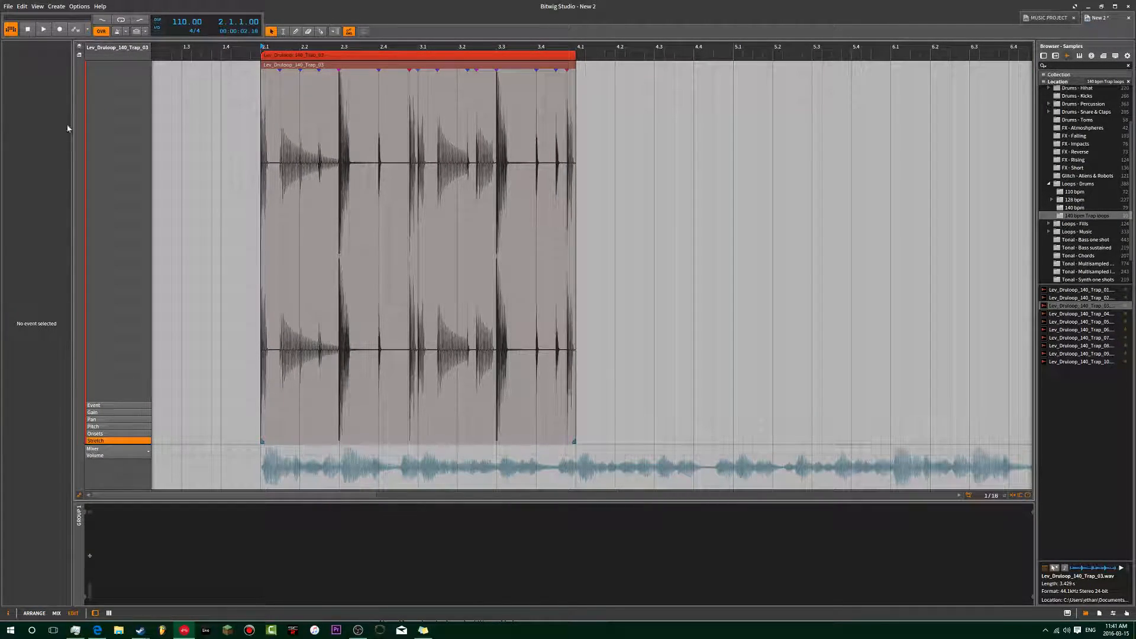
Step: Solo the trap drum loop track in the arrangement and briefly play it back
{"action": "key", "text": "Tab"}
{"action": "left_click", "coordinate": [143, 103]}
{"action": "key", "text": "space"}
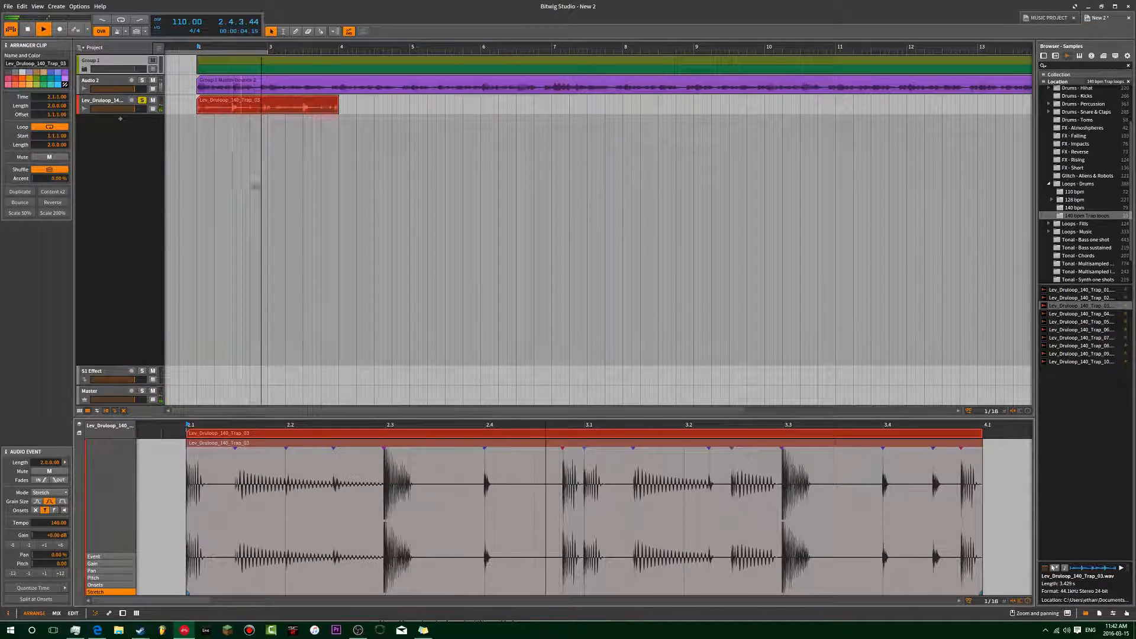
{"action": "key", "text": "space"}
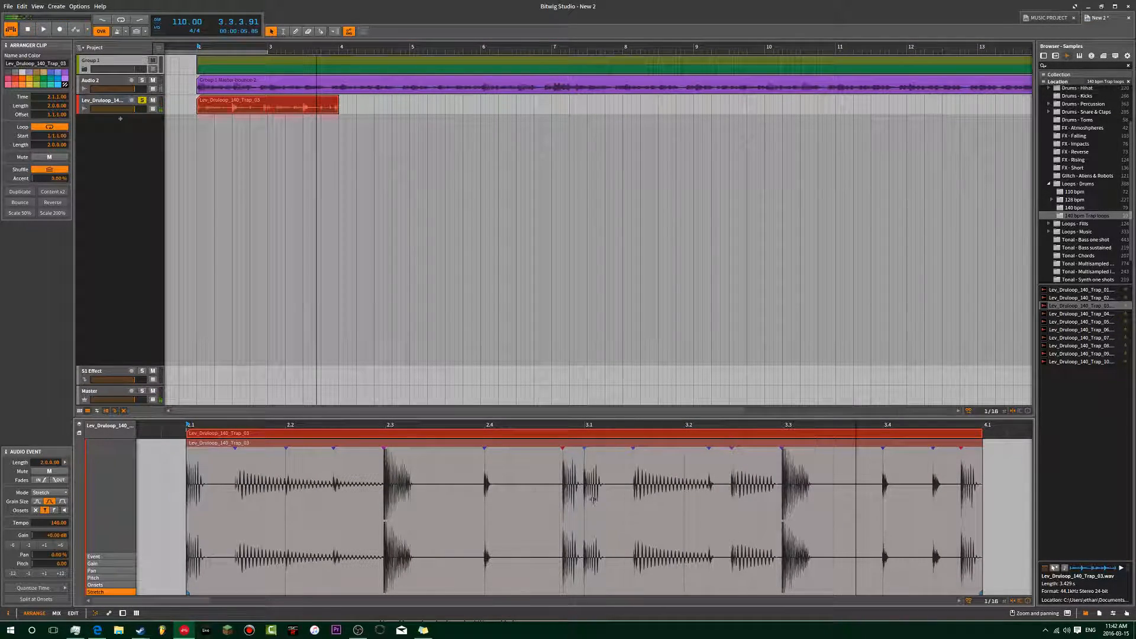
Step: Return to the drum loop's full-size waveform and play the soloed loop while viewing it
{"action": "key", "text": "Tab"}
{"action": "scroll", "coordinate": [338, 183], "scroll_direction": "up", "scroll_amount": 2}
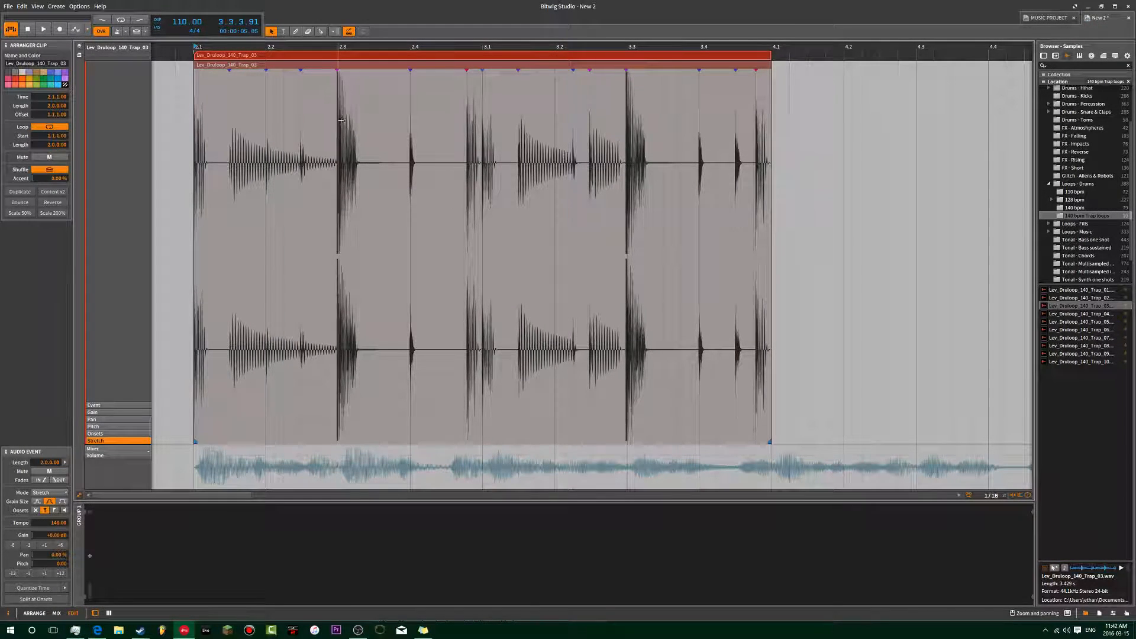
{"action": "key", "text": "space"}
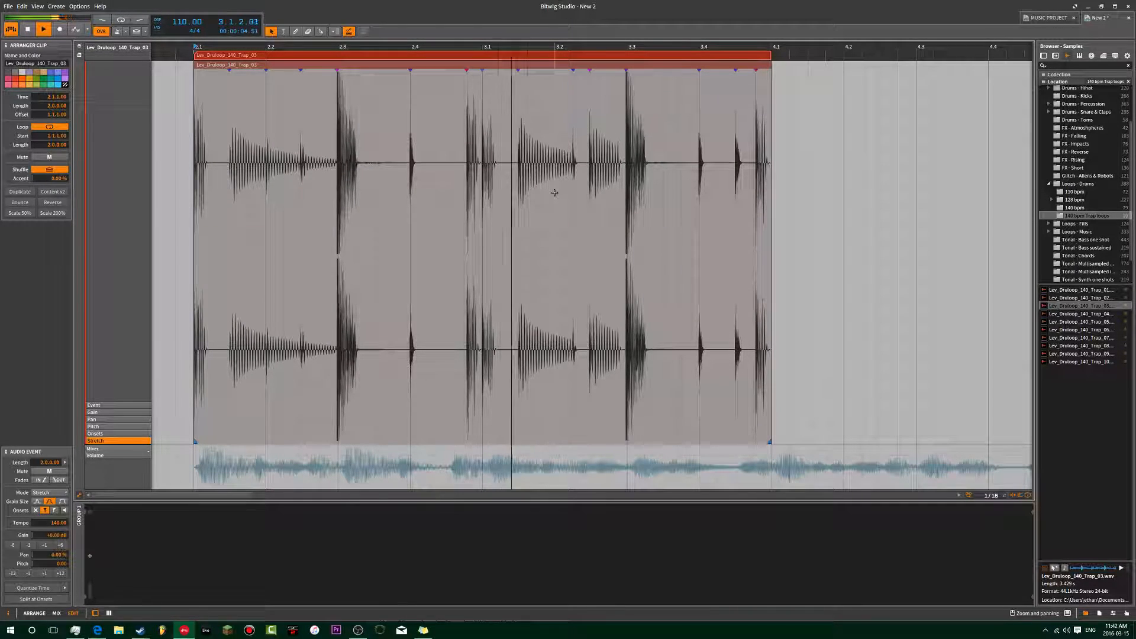
Step: Stop playback, examine the drum loop's transients in the full-size editor, and briefly play it from around beat 2.3
{"action": "key", "text": "space"}
{"action": "scroll", "coordinate": [424, 127], "scroll_direction": "up", "scroll_amount": 4}
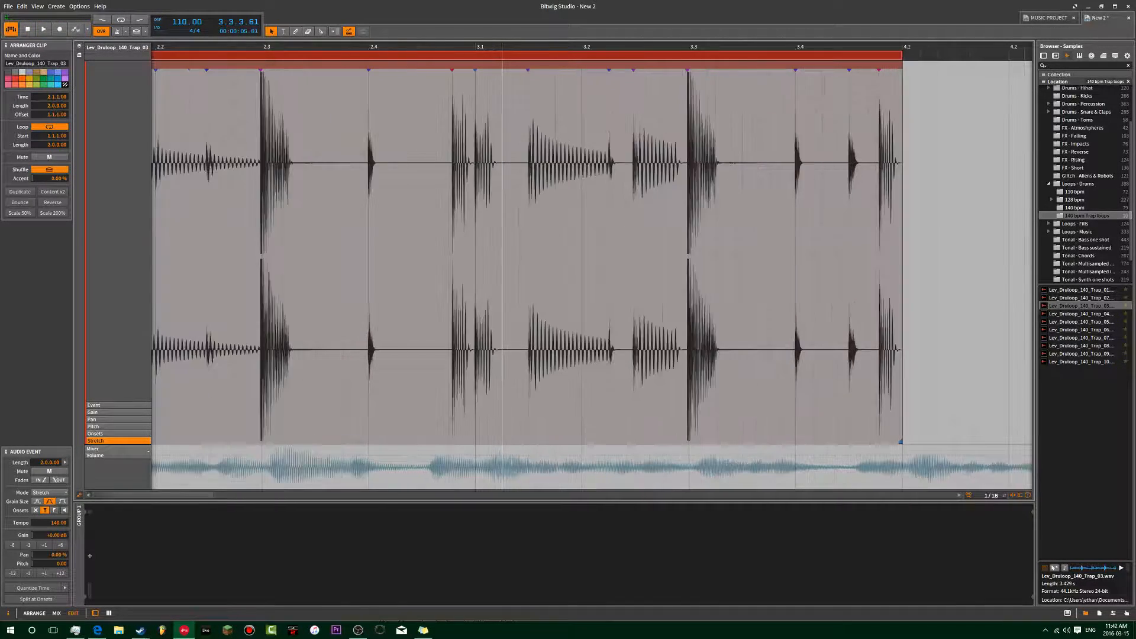
{"action": "scroll", "coordinate": [651, 152], "scroll_direction": "down", "scroll_amount": 4}
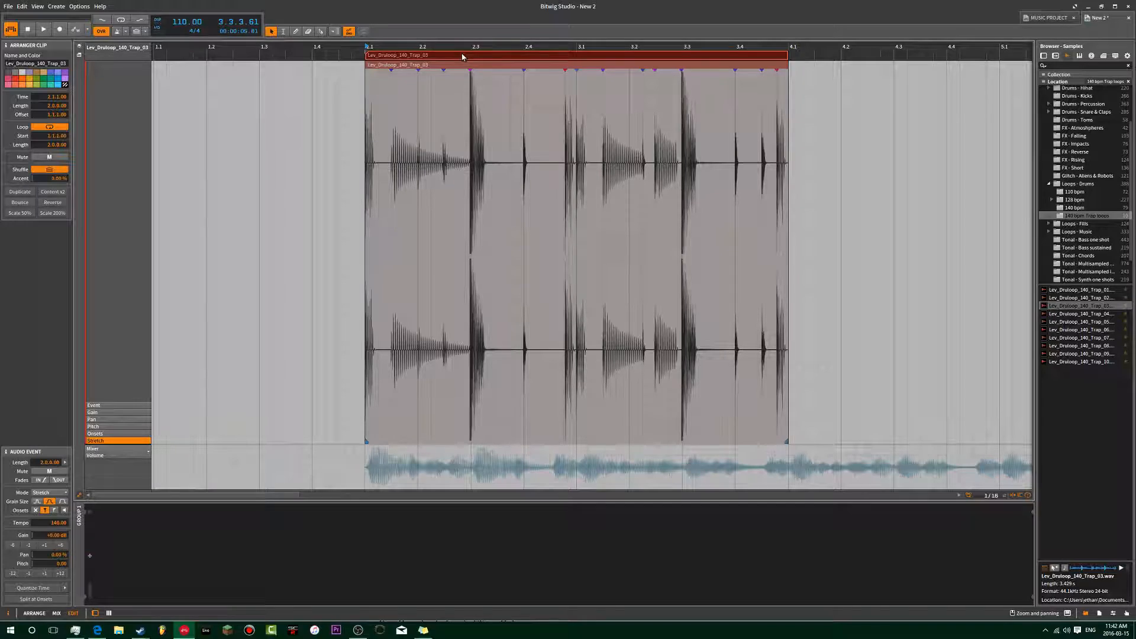
{"action": "left_click_drag", "start_coordinate": [467, 47], "coordinate": [457, 134]}
{"action": "key", "text": "space"}
{"action": "key", "text": "space"}
{"action": "scroll", "coordinate": [513, 178], "scroll_direction": "down", "scroll_amount": 6}
Step: Return to the arrangement and examine the trap drum loop clip up close around beat 2.3
{"action": "key", "text": "Tab"}
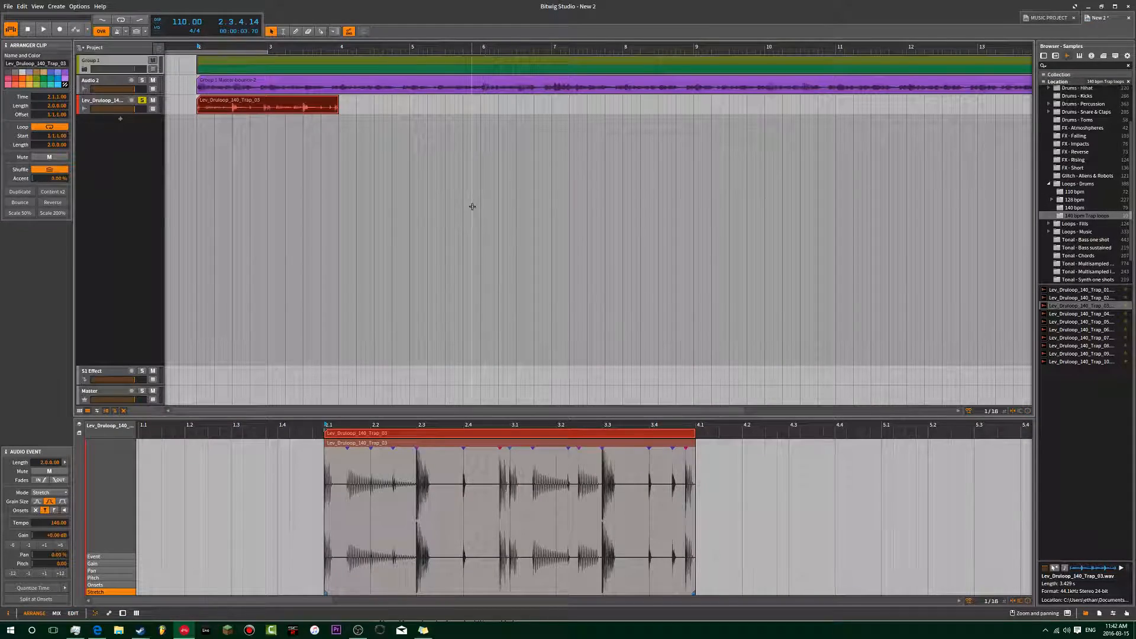
{"action": "left_click_drag", "start_coordinate": [281, 47], "coordinate": [402, 142]}
{"action": "left_click_drag", "start_coordinate": [342, 47], "coordinate": [432, 48]}
{"action": "left_click", "coordinate": [329, 132]}
{"action": "left_click_drag", "start_coordinate": [321, 47], "coordinate": [359, 99]}
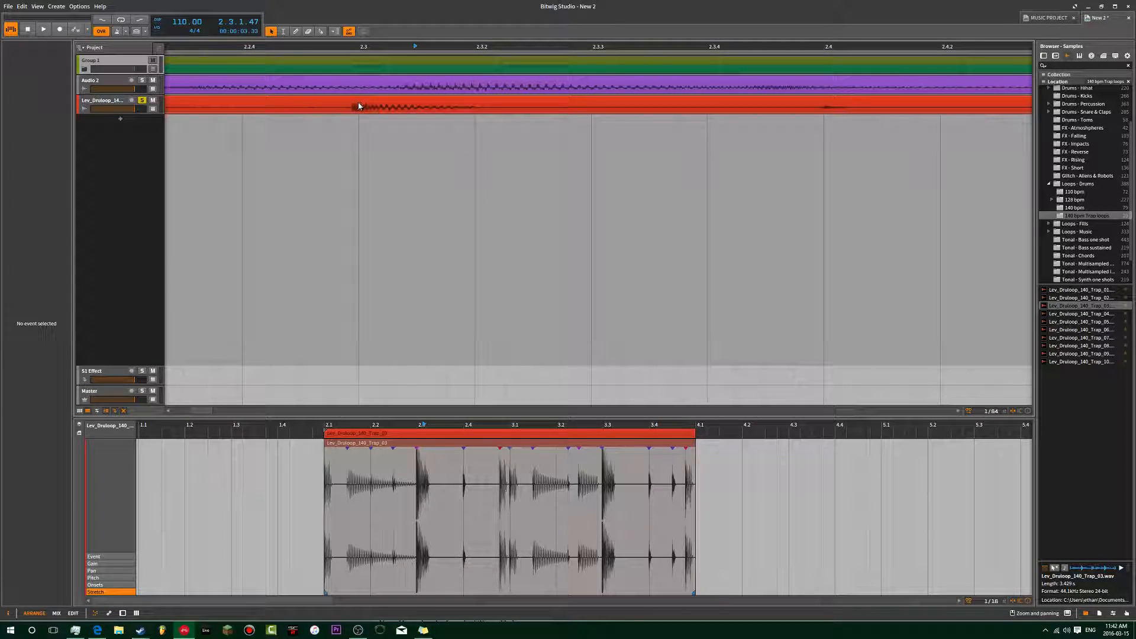
{"action": "scroll", "coordinate": [359, 106], "scroll_direction": "down", "scroll_amount": 5}
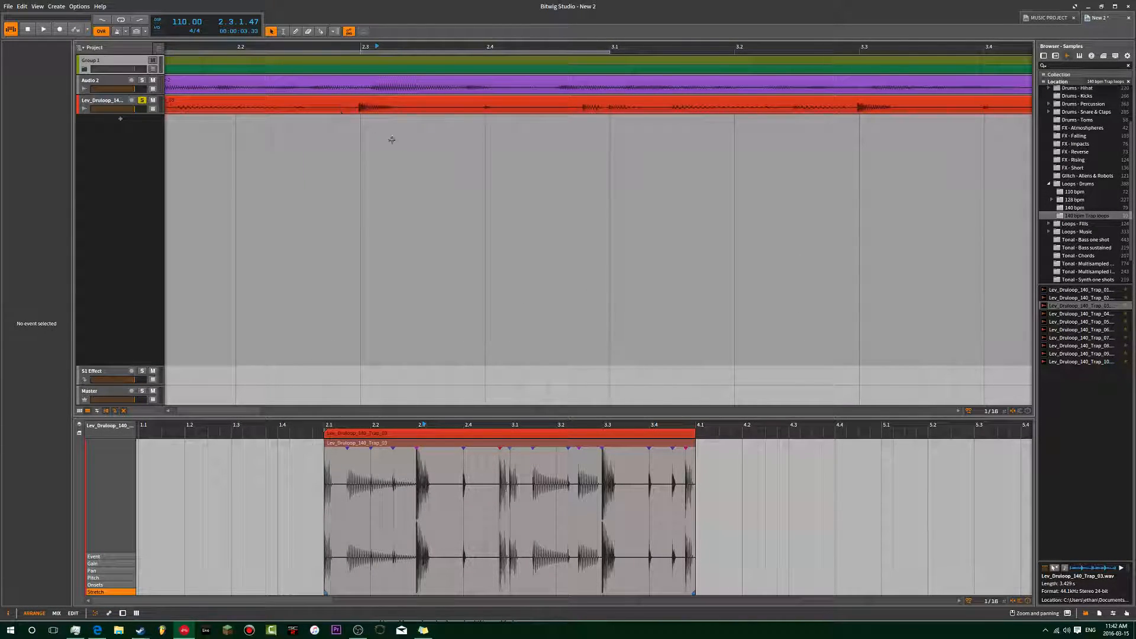
{"action": "scroll", "coordinate": [389, 100], "scroll_direction": "down", "scroll_amount": 5}
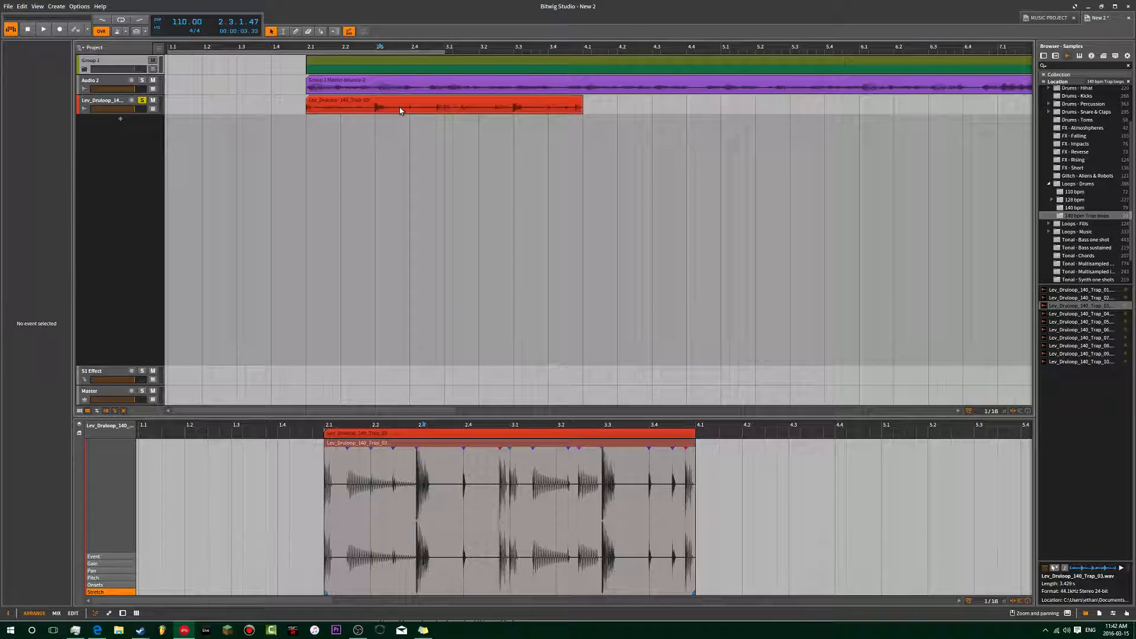
Step: Delete the Lev_Druloop_140_Trap_03 clip and its track from the arrangement
{"action": "left_click", "coordinate": [375, 112]}
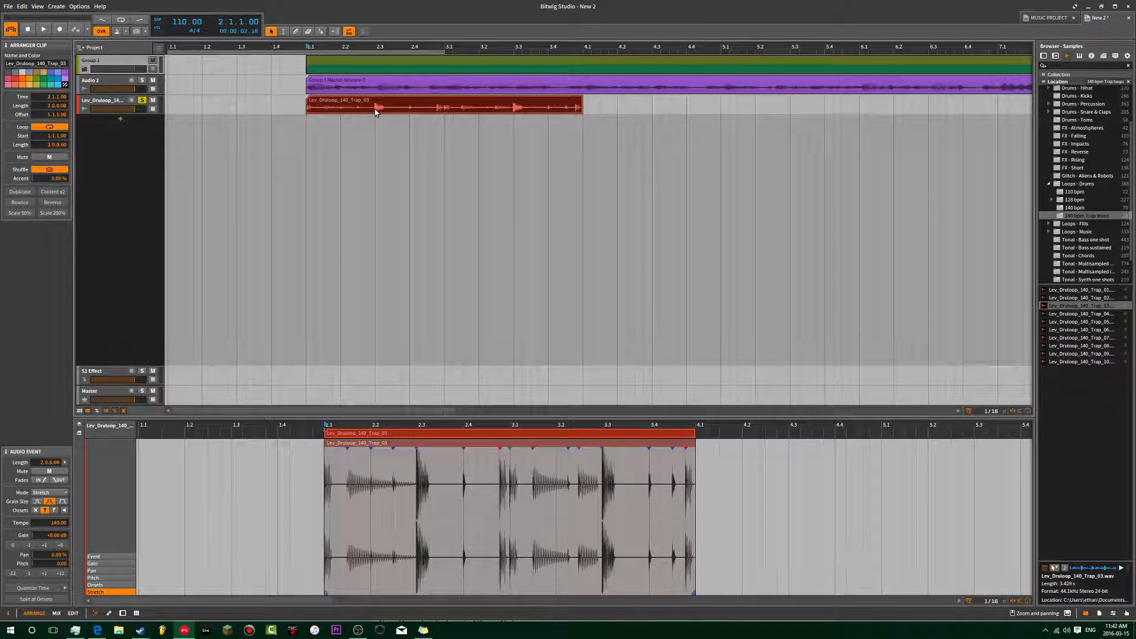
{"action": "key", "text": "Delete"}
{"action": "scroll", "coordinate": [201, 101], "scroll_direction": "down", "scroll_amount": 3}
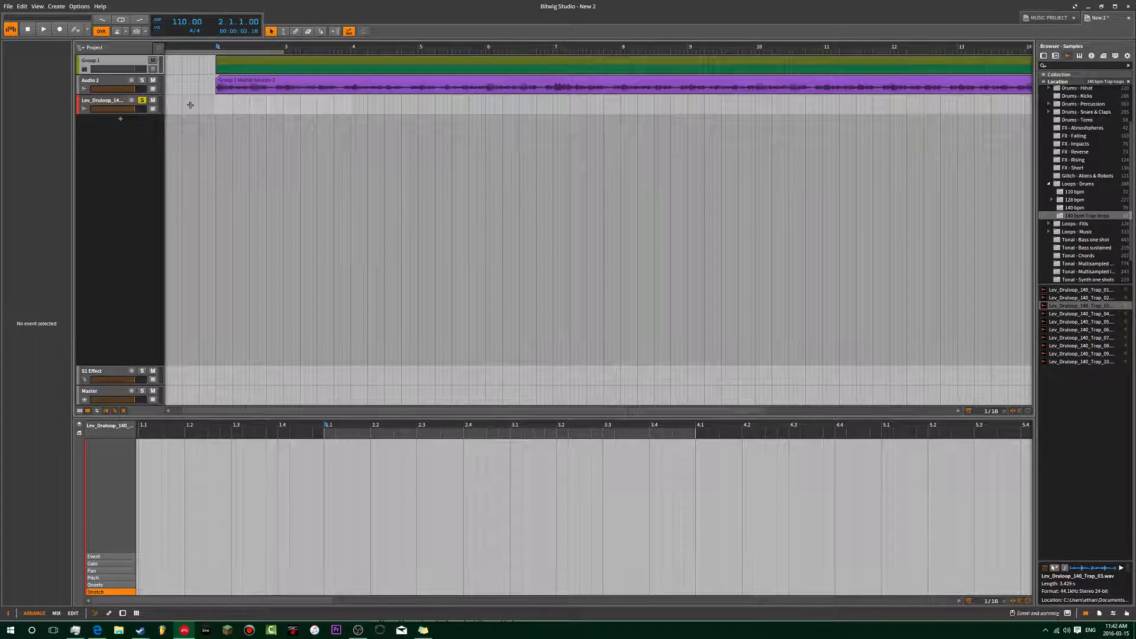
{"action": "left_click", "coordinate": [88, 106]}
{"action": "key", "text": "Delete"}
{"action": "scroll", "coordinate": [207, 104], "scroll_direction": "down", "scroll_amount": 3}
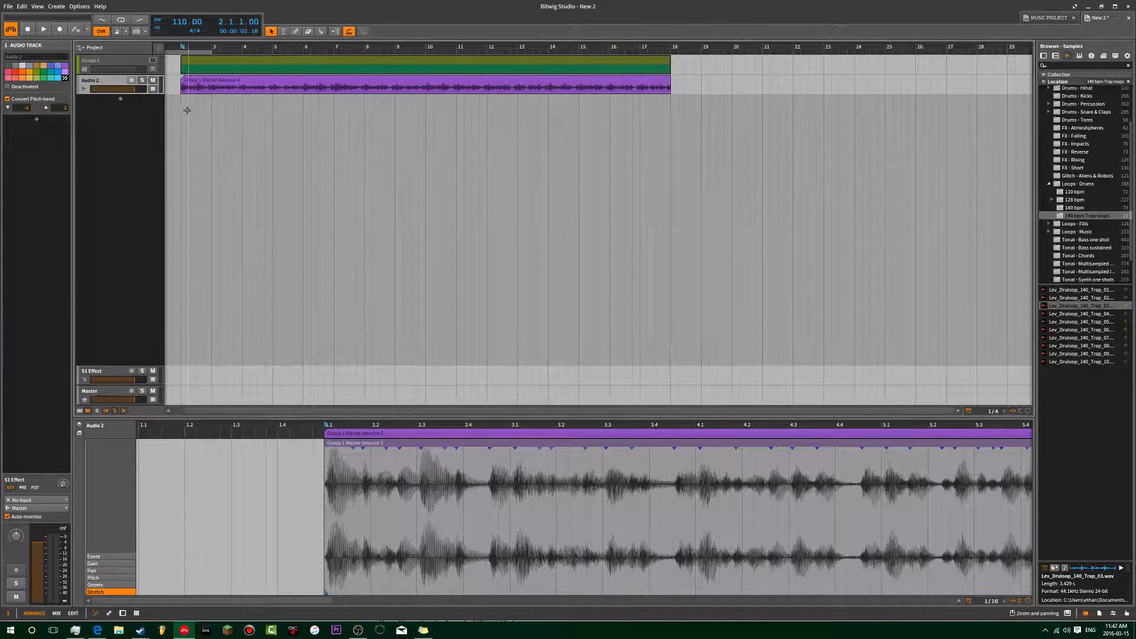
Step: View the Group 1 Master-bounce-2 clip in the full-size audio editor and play short passages from bar 2
{"action": "left_click", "coordinate": [214, 86]}
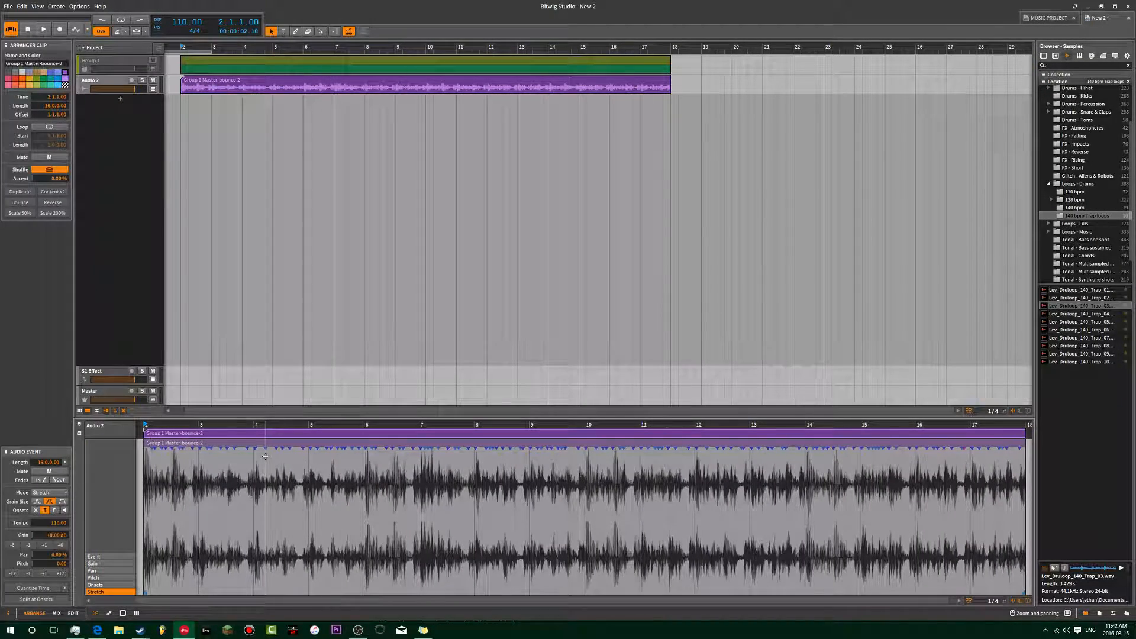
{"action": "key", "text": "alt+3"}
{"action": "key", "text": "space"}
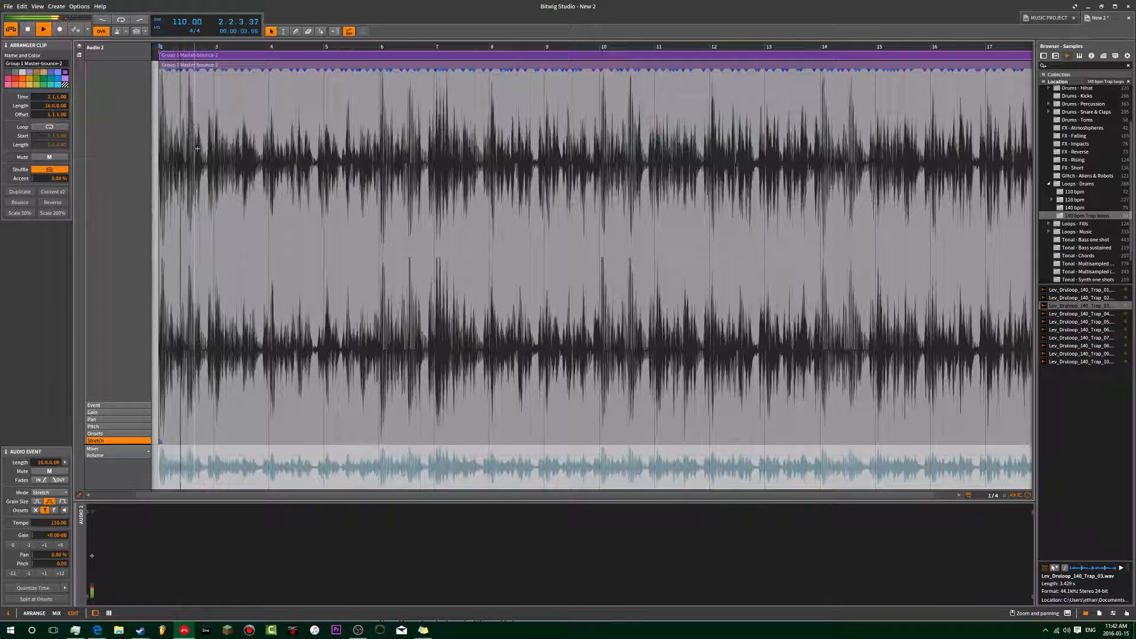
{"action": "key", "text": "space"}
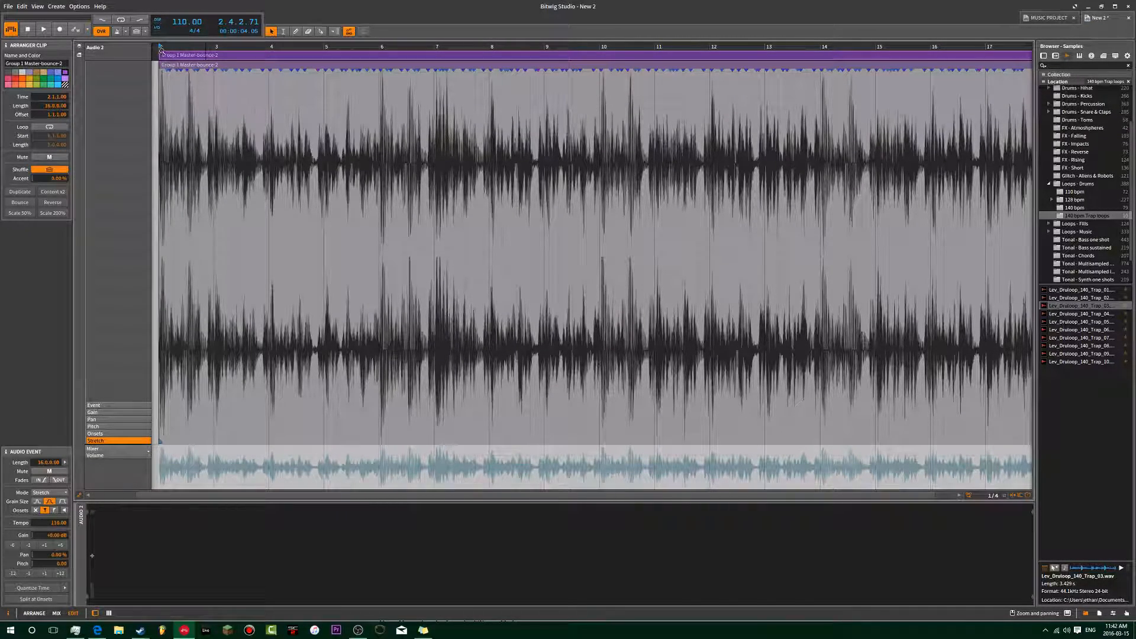
{"action": "left_click_drag", "start_coordinate": [159, 46], "coordinate": [280, 158]}
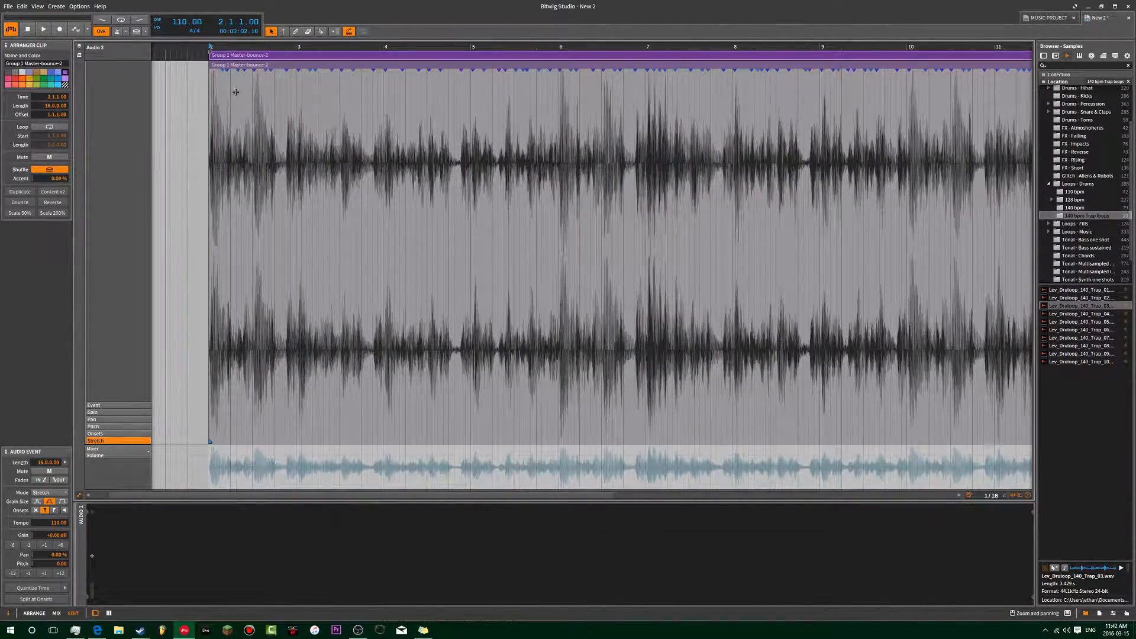
{"action": "key", "text": "space"}
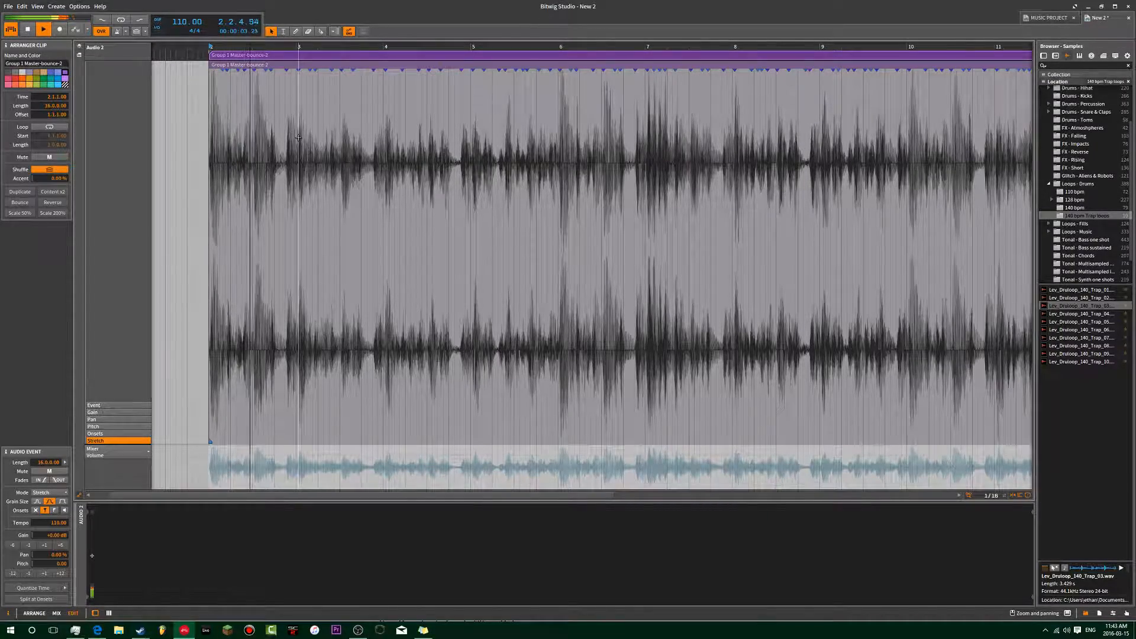
{"action": "key", "text": "space"}
{"action": "left_click_drag", "start_coordinate": [375, 173], "coordinate": [374, 202]}
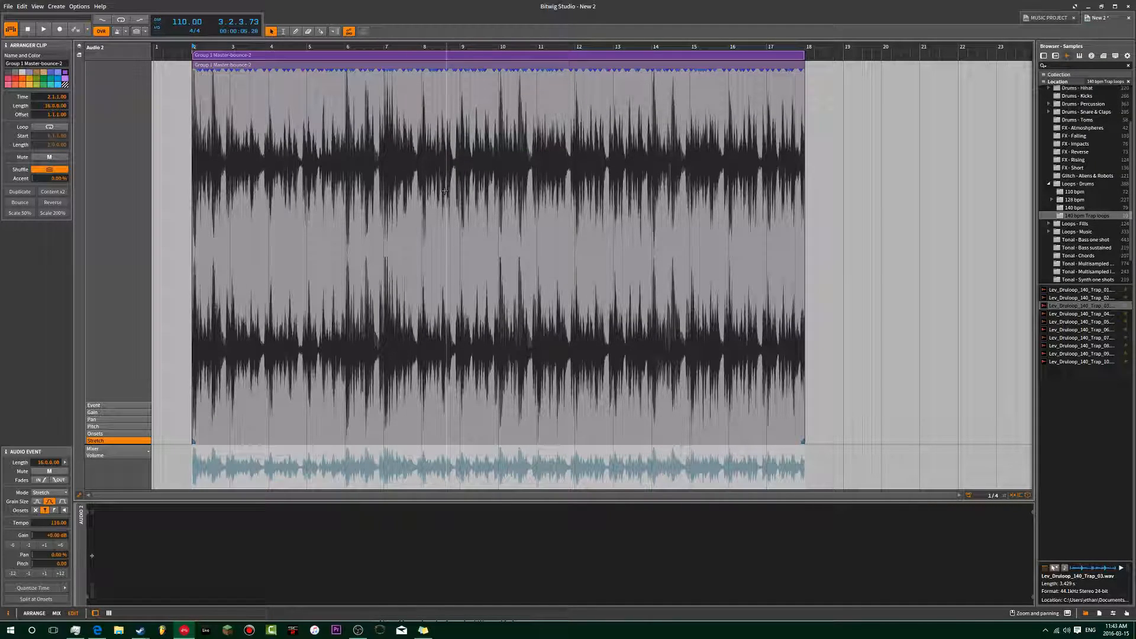
Step: Add a new instrument track below Audio 2 in the arrangement, insert FabFilter Pro-MB on it, and dismiss the plug-in window
{"action": "key", "text": "alt+1"}
{"action": "left_click", "coordinate": [120, 98]}
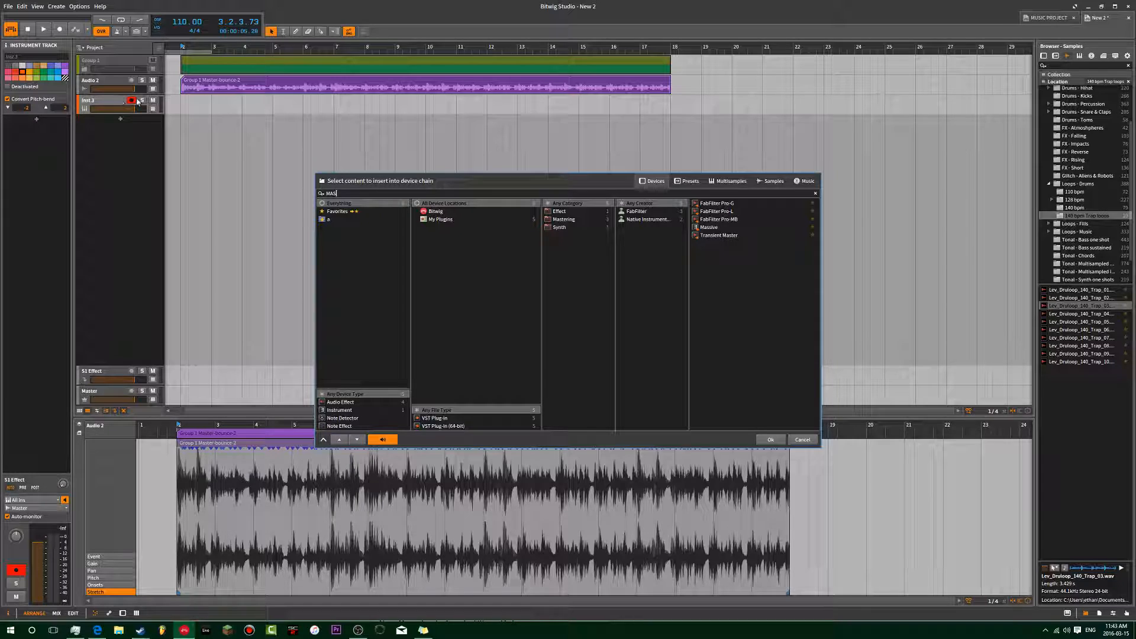
{"action": "double_click", "coordinate": [719, 219]}
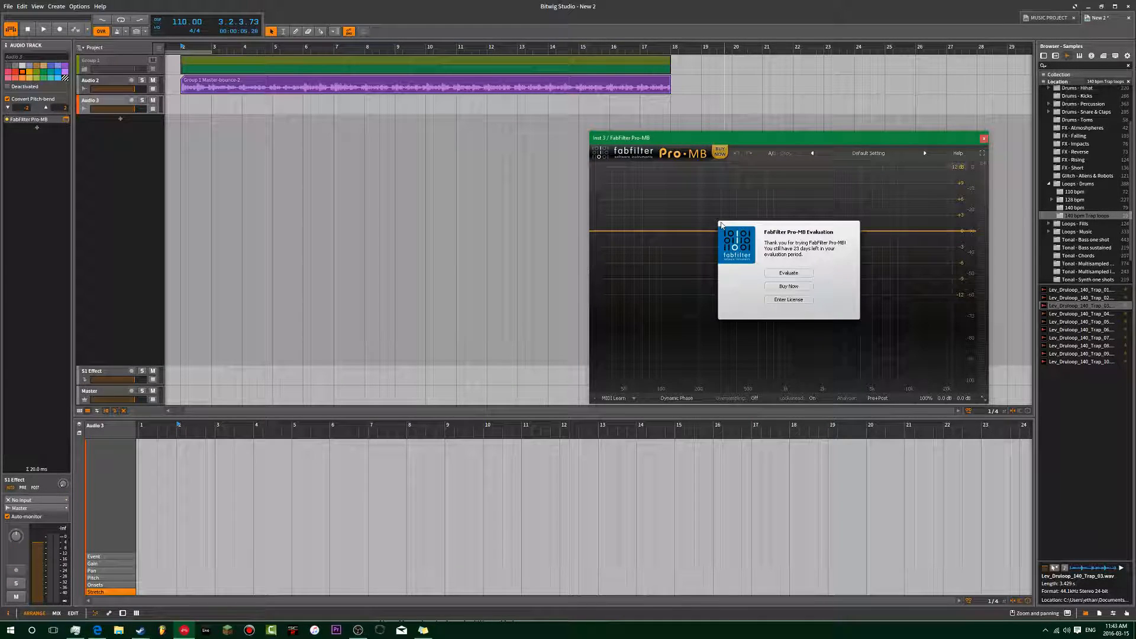
{"action": "left_click", "coordinate": [985, 139]}
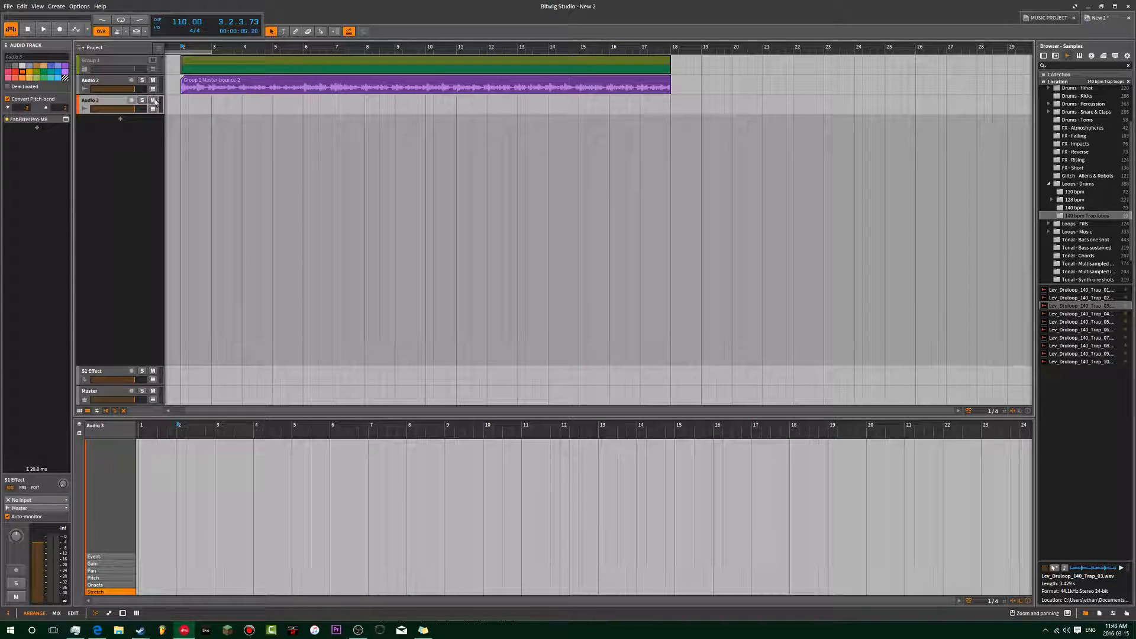
Step: Put the Massive synth on the new track in place of FabFilter Pro-MB, look over its interface, and close the plug-in window
{"action": "left_click", "coordinate": [37, 120]}
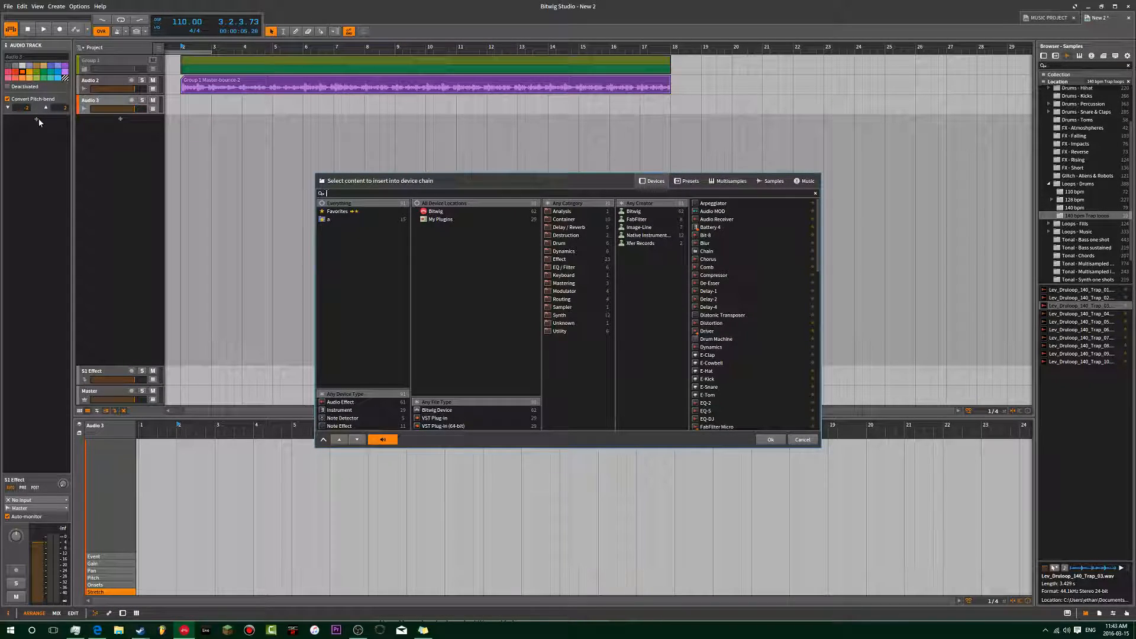
{"action": "type", "text": "MAS"}
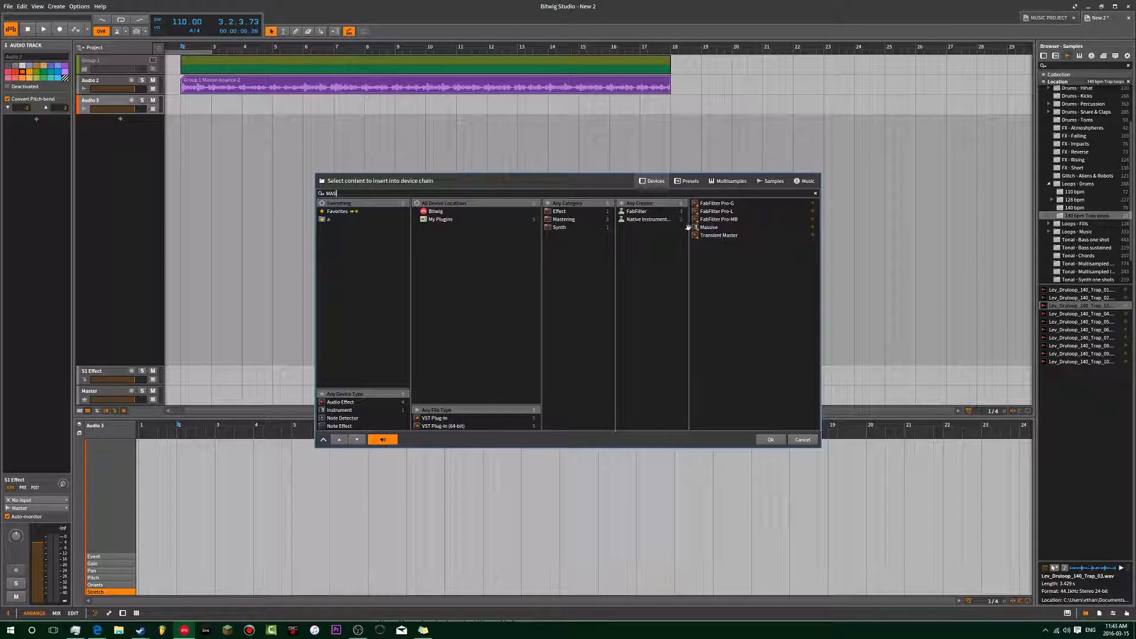
{"action": "double_click", "coordinate": [715, 227]}
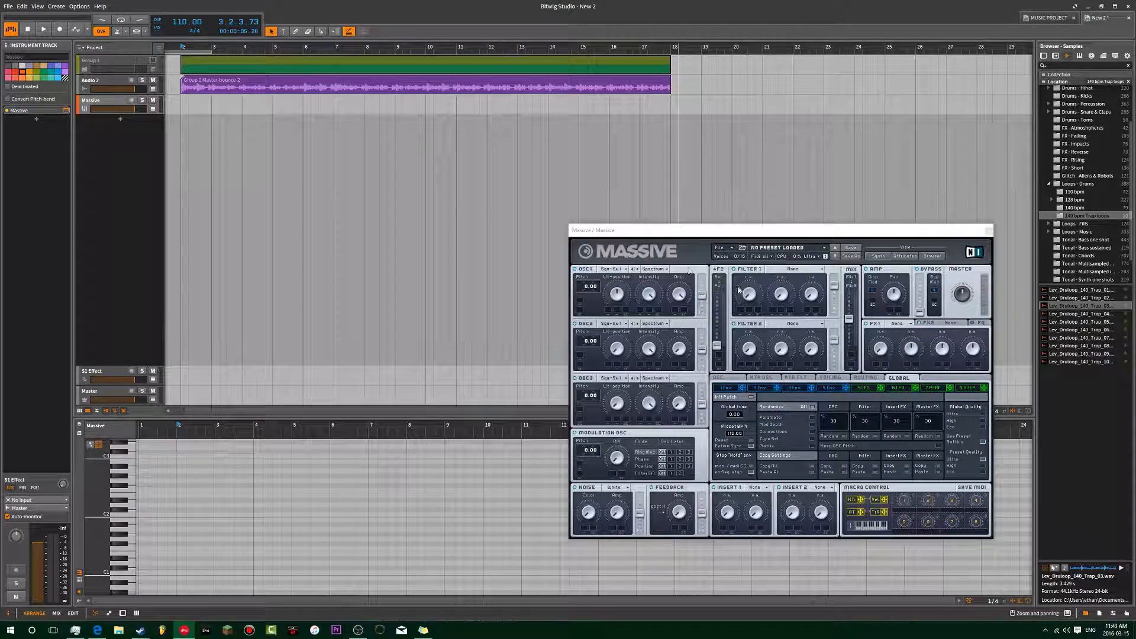
{"action": "left_click_drag", "start_coordinate": [716, 232], "coordinate": [518, 134]}
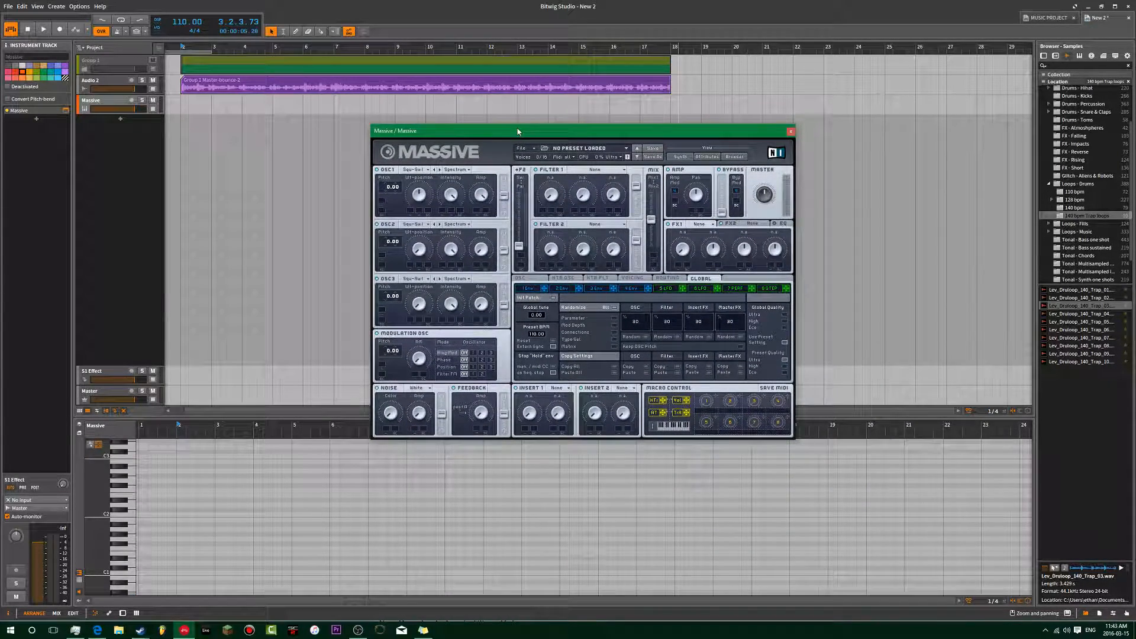
{"action": "left_click", "coordinate": [98, 101]}
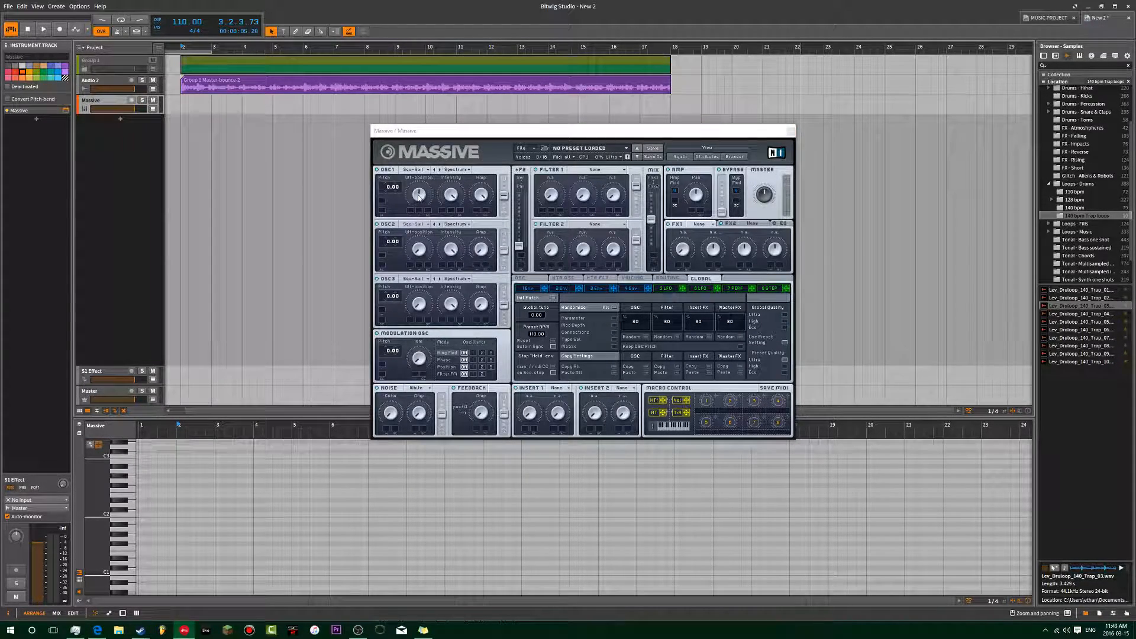
{"action": "left_click_drag", "start_coordinate": [423, 190], "coordinate": [422, 242]}
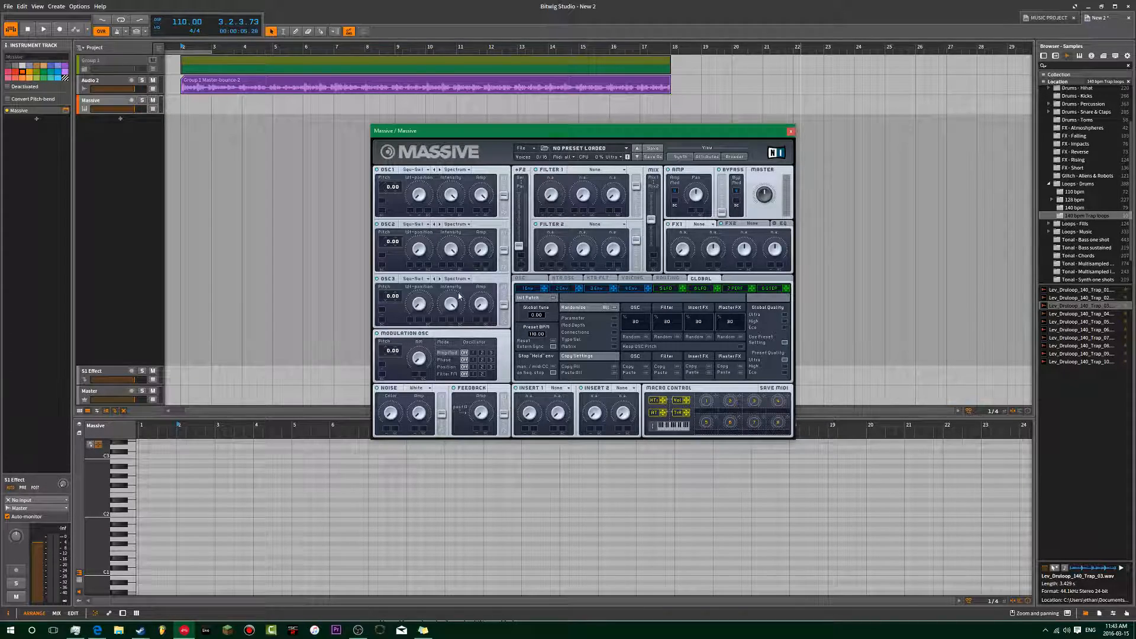
{"action": "left_click", "coordinate": [791, 133]}
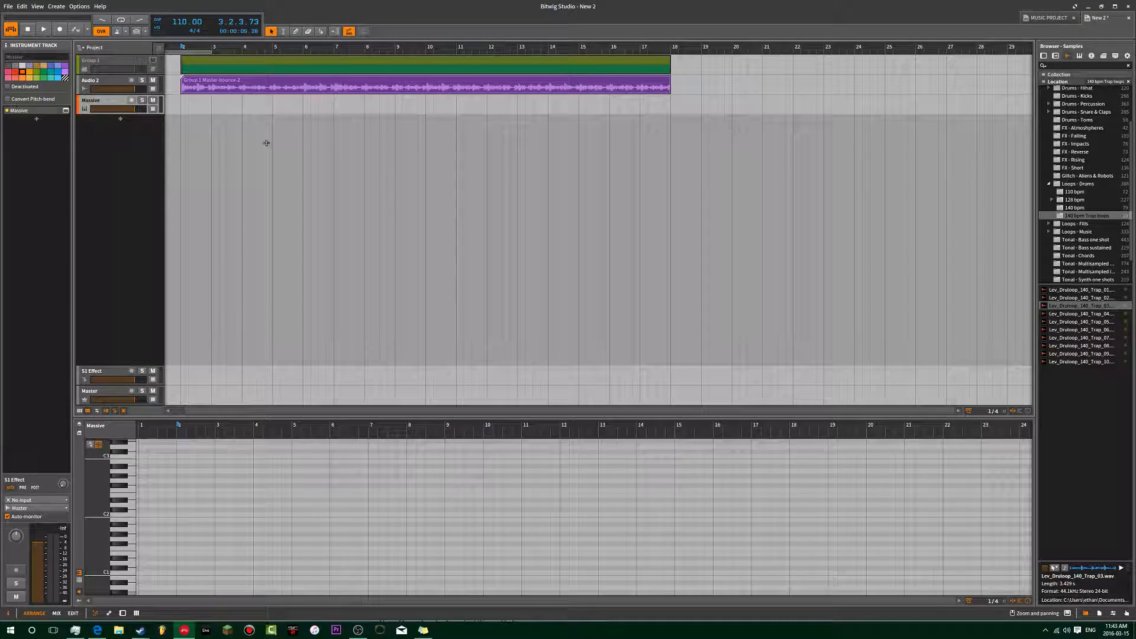
Step: Insert the Oscilloscope device after Massive in the track's device chain
{"action": "left_click", "coordinate": [36, 119]}
{"action": "type", "text": "os"}
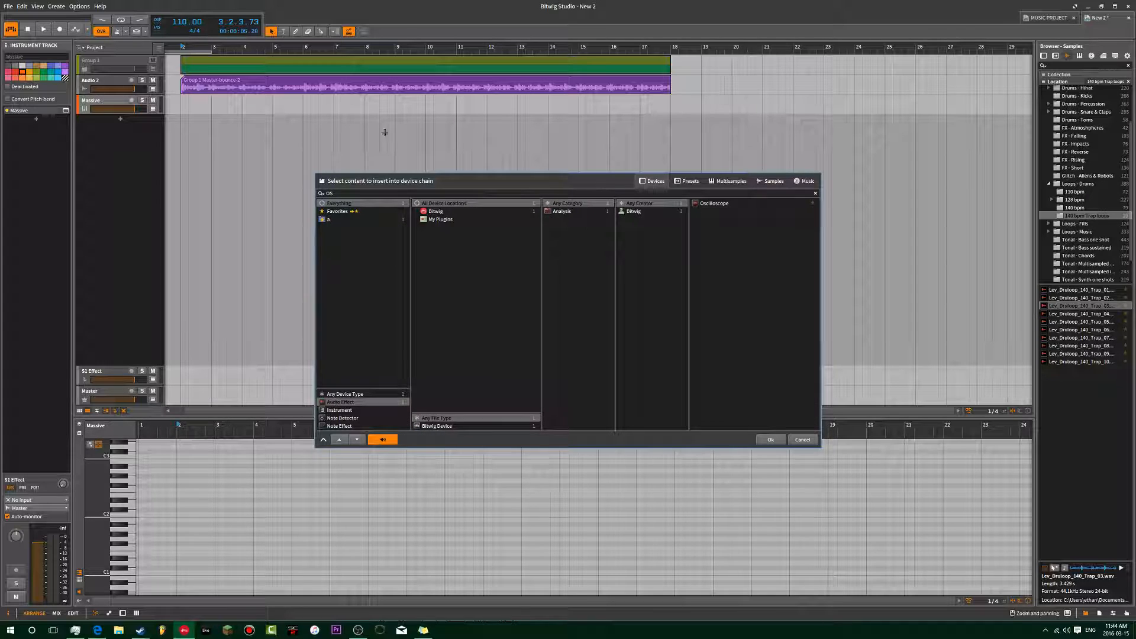
{"action": "double_click", "coordinate": [721, 205]}
Step: Audition low notes on the Massive track and add a one-bar note just above C0 at bar 1
{"action": "left_click", "coordinate": [131, 509]}
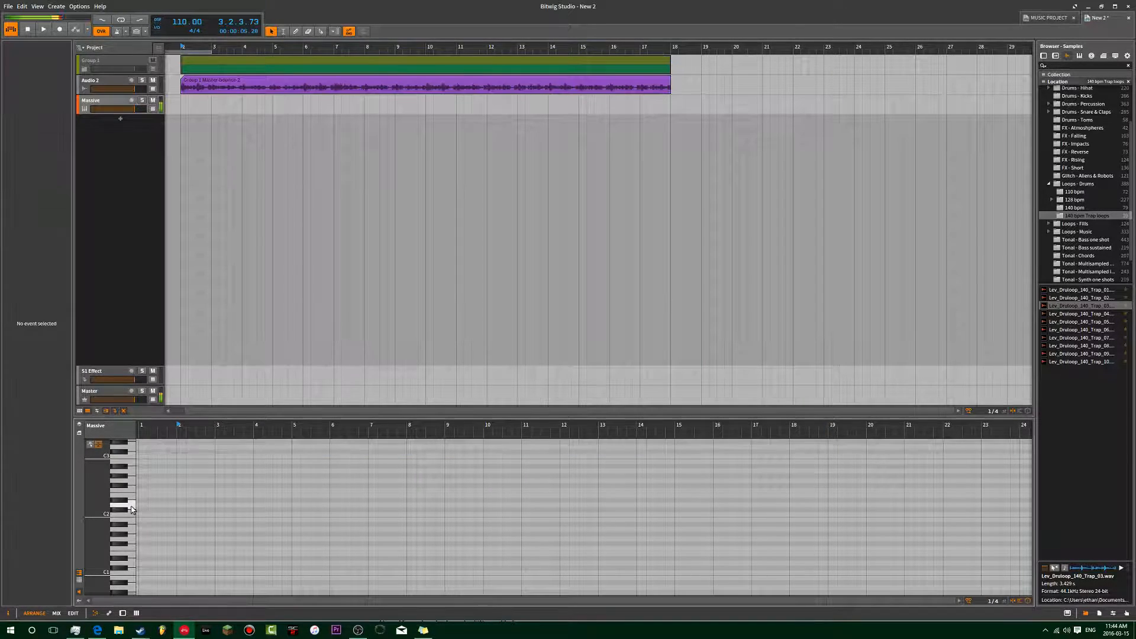
{"action": "scroll", "coordinate": [133, 510], "scroll_direction": "down", "scroll_amount": 3}
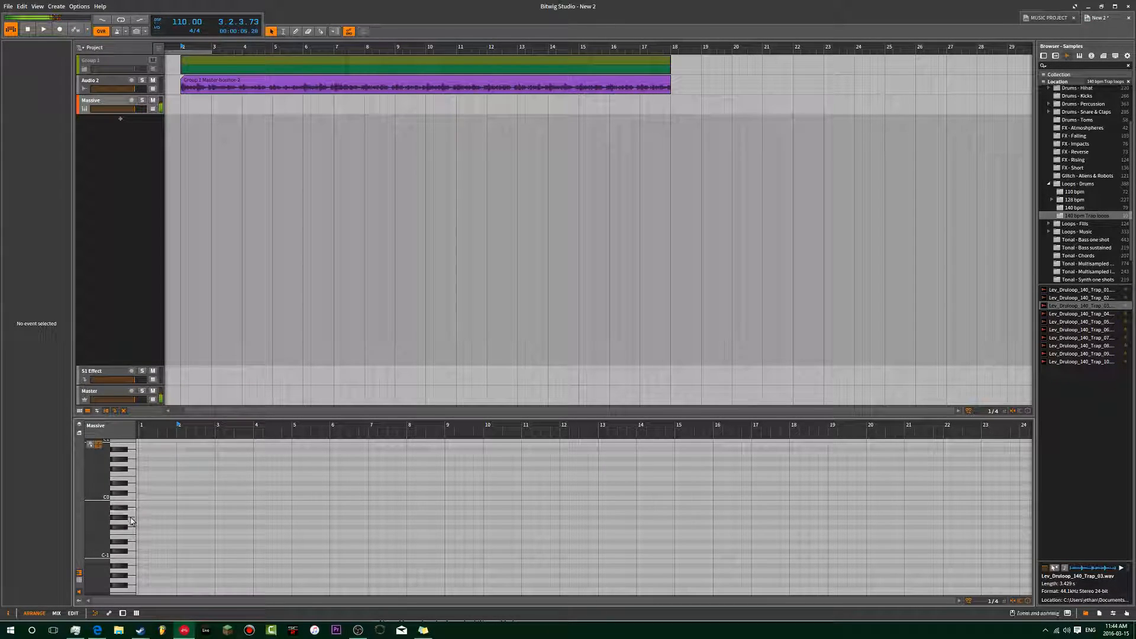
{"action": "double_click", "coordinate": [142, 489]}
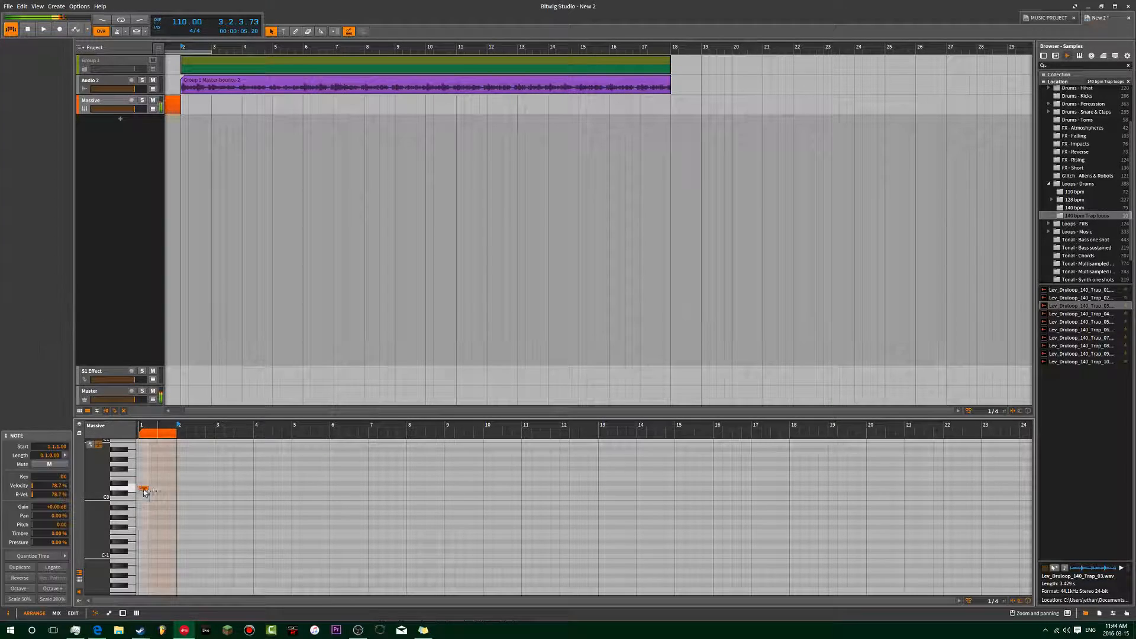
{"action": "left_click_drag", "start_coordinate": [147, 490], "coordinate": [176, 490]}
Step: Shorten the arranger loop region to bar 1, enable looping, and play the Massive note
{"action": "key", "text": "space"}
{"action": "key", "text": "space"}
{"action": "left_click_drag", "start_coordinate": [170, 162], "coordinate": [377, 196]}
{"action": "key", "text": "space"}
{"action": "left_click_drag", "start_coordinate": [260, 53], "coordinate": [214, 57]}
{"action": "key", "text": "space"}
{"action": "left_click", "coordinate": [122, 21]}
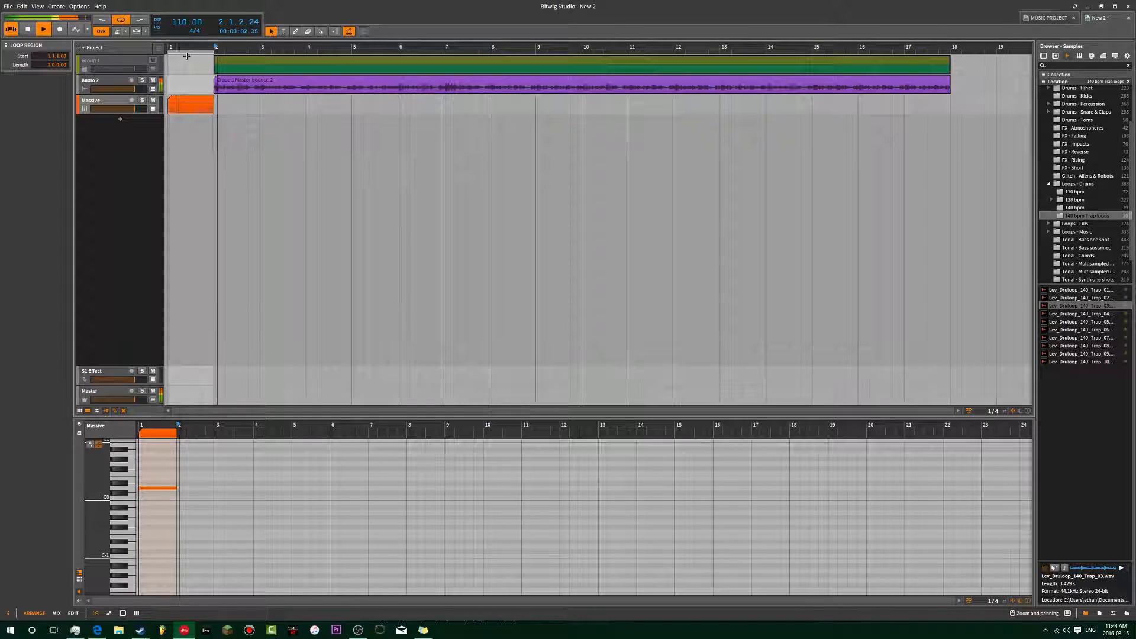
Step: Show the Massive track's device chain with the Oscilloscope while the loop plays
{"action": "left_click", "coordinate": [87, 103]}
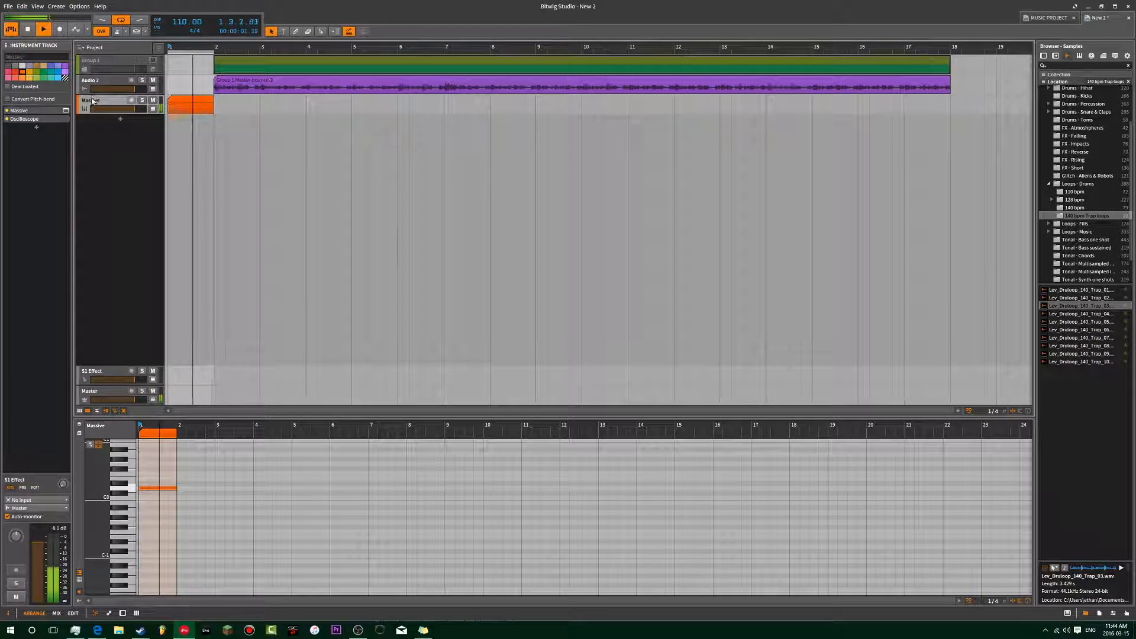
{"action": "key", "text": "d"}
{"action": "key", "text": "space"}
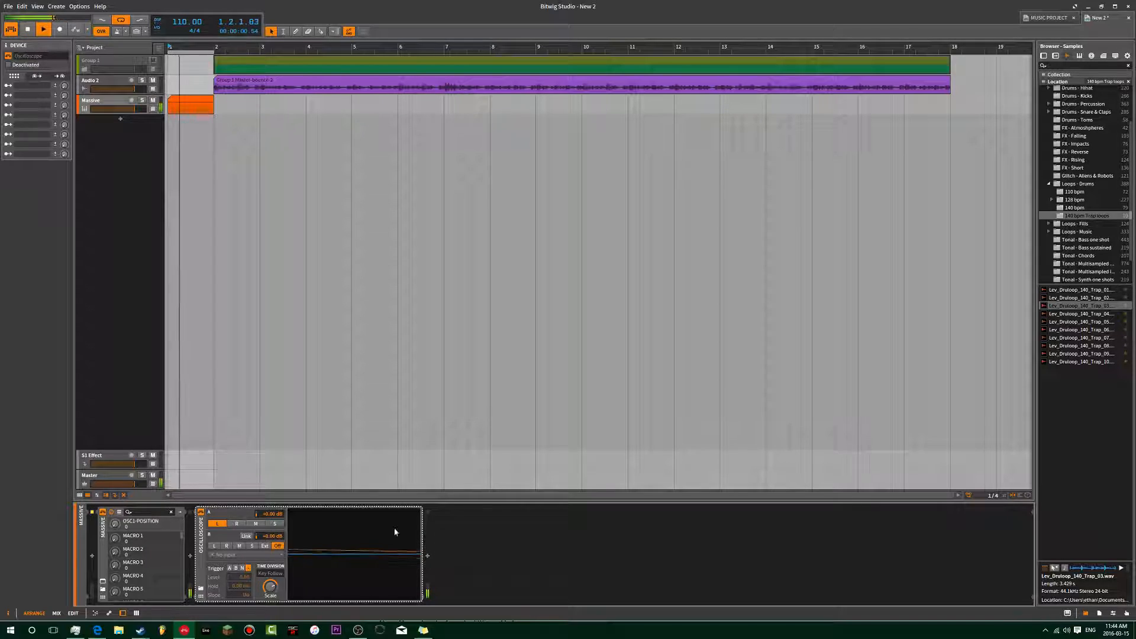
Step: Select the Massive note clip and start and stop its playback several times while observing the Oscilloscope
{"action": "left_click", "coordinate": [190, 105]}
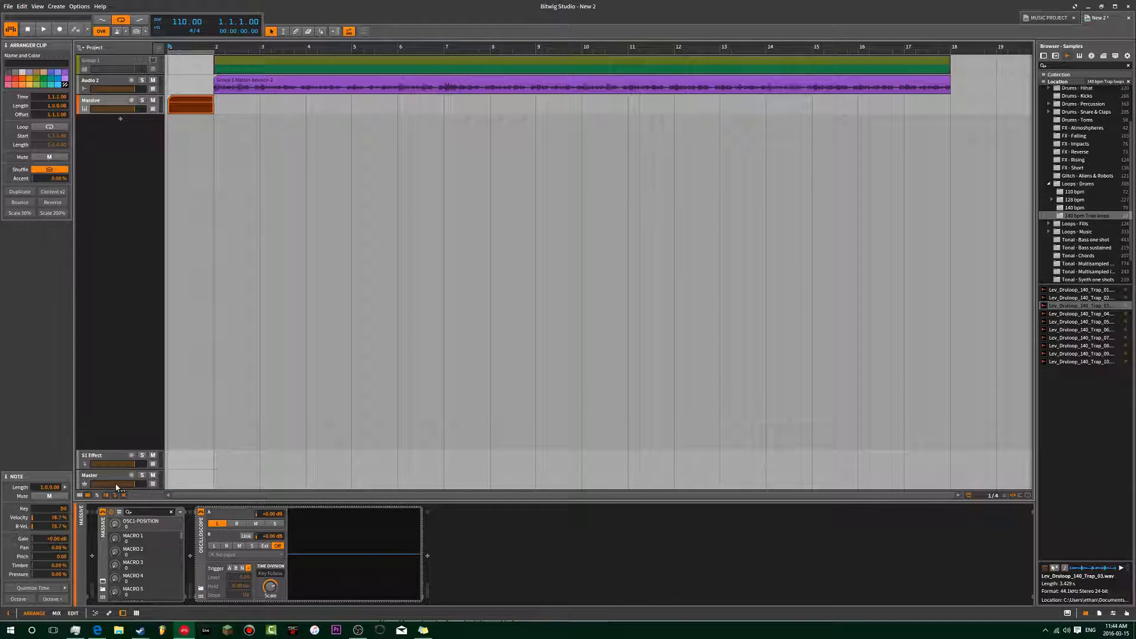
{"action": "key", "text": "space"}
{"action": "key", "text": "space"}
{"action": "key", "text": "space"}
{"action": "key", "text": "space"}
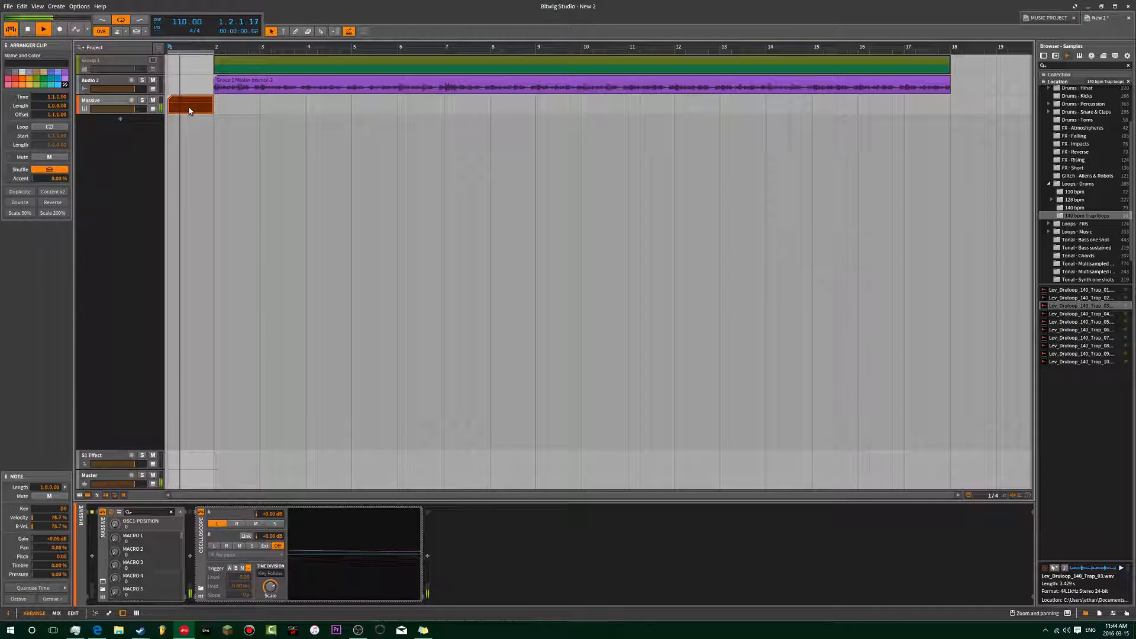
{"action": "key", "text": "space"}
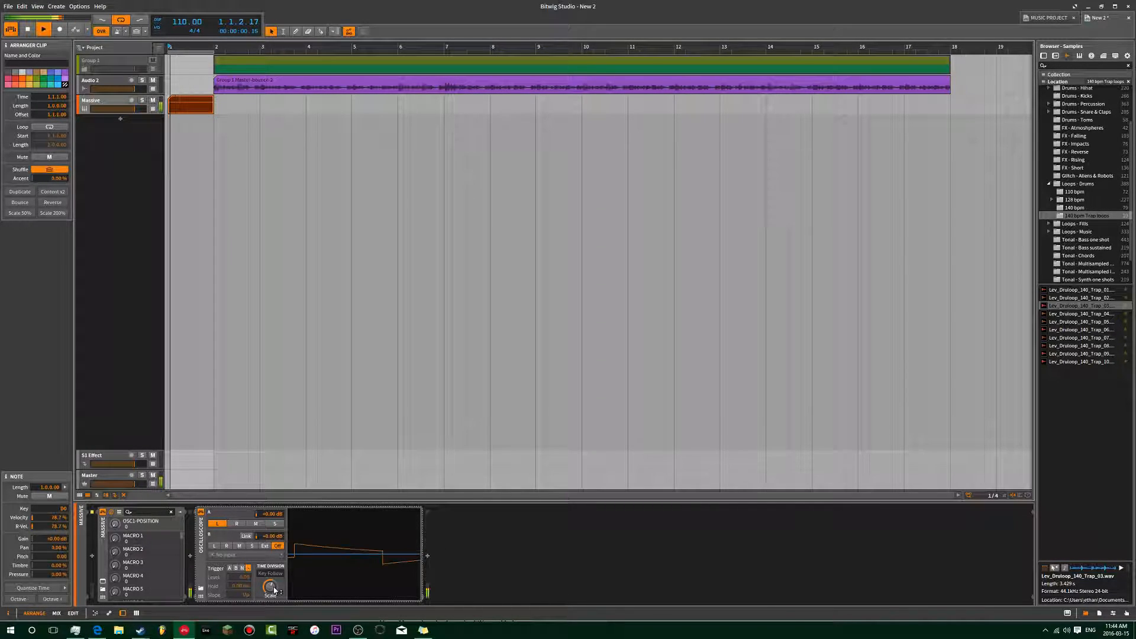
Step: Adjust the Oscilloscope's time scale while the Massive note plays, and stop playback
{"action": "mouse_move", "coordinate": [274, 590]}
{"action": "left_mouse_down"}
{"action": "mouse_move", "coordinate": [274, 613]}
{"action": "mouse_move", "coordinate": [274, 559]}
{"action": "mouse_move", "coordinate": [274, 585]}
{"action": "left_mouse_up"}
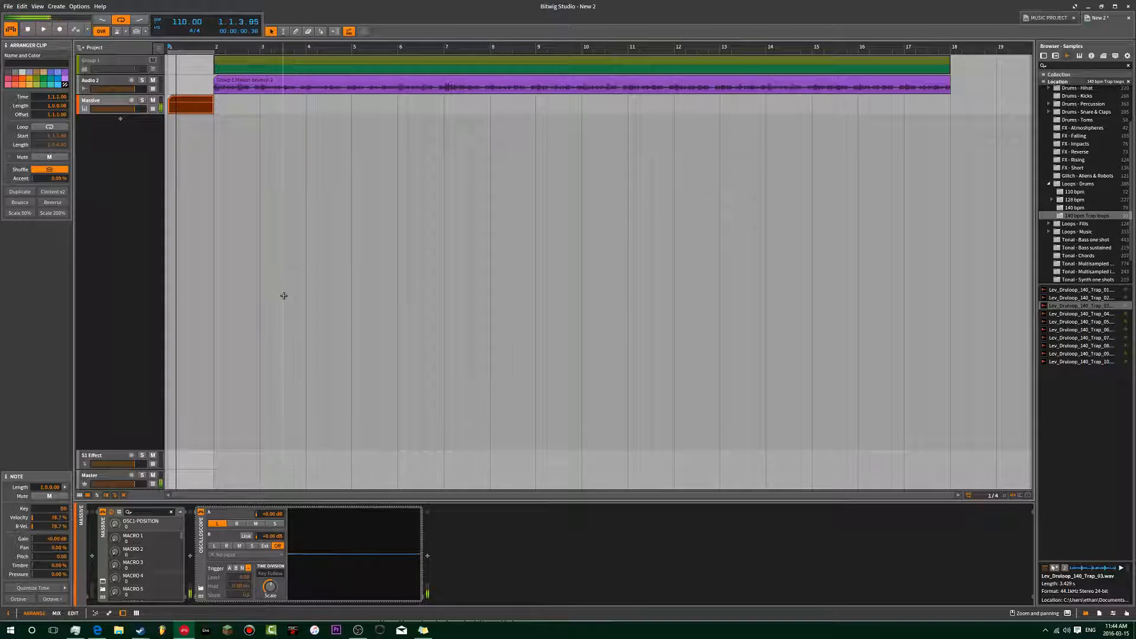
{"action": "key", "text": "space"}
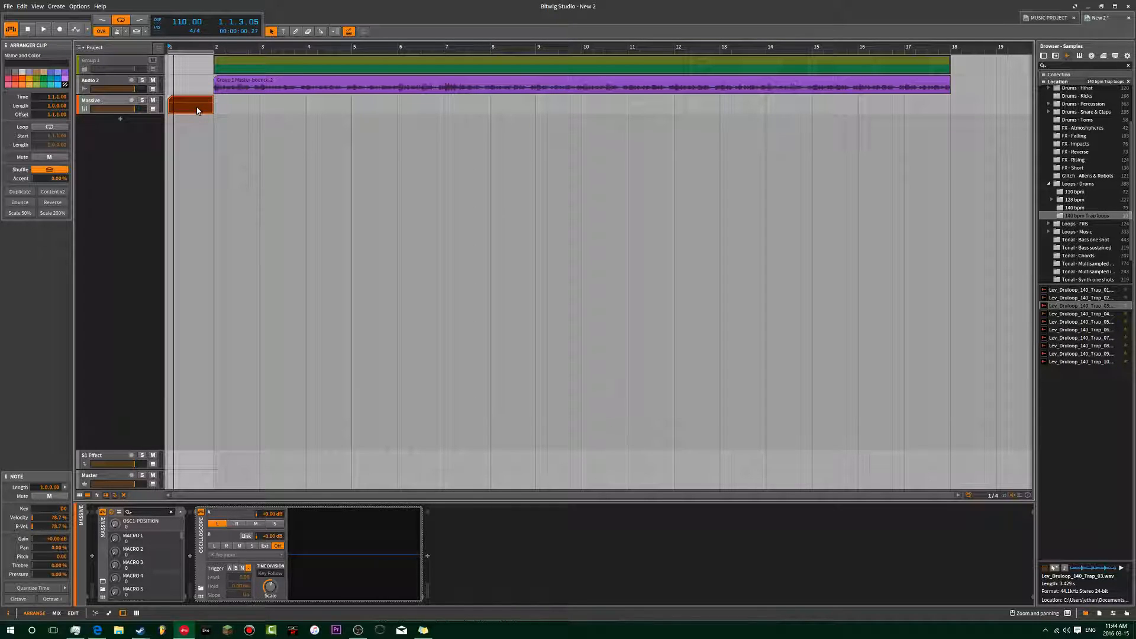
Step: Check the configured MIDI controllers in the preferences and close them without changes
{"action": "key", "text": "ctrl+comma"}
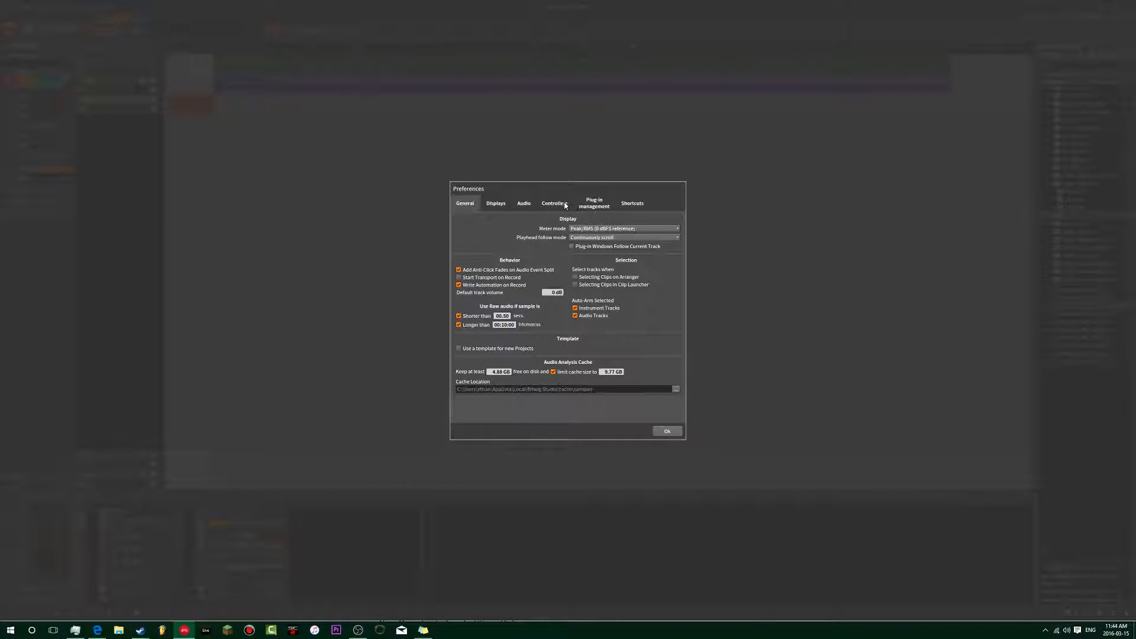
{"action": "left_click", "coordinate": [555, 203]}
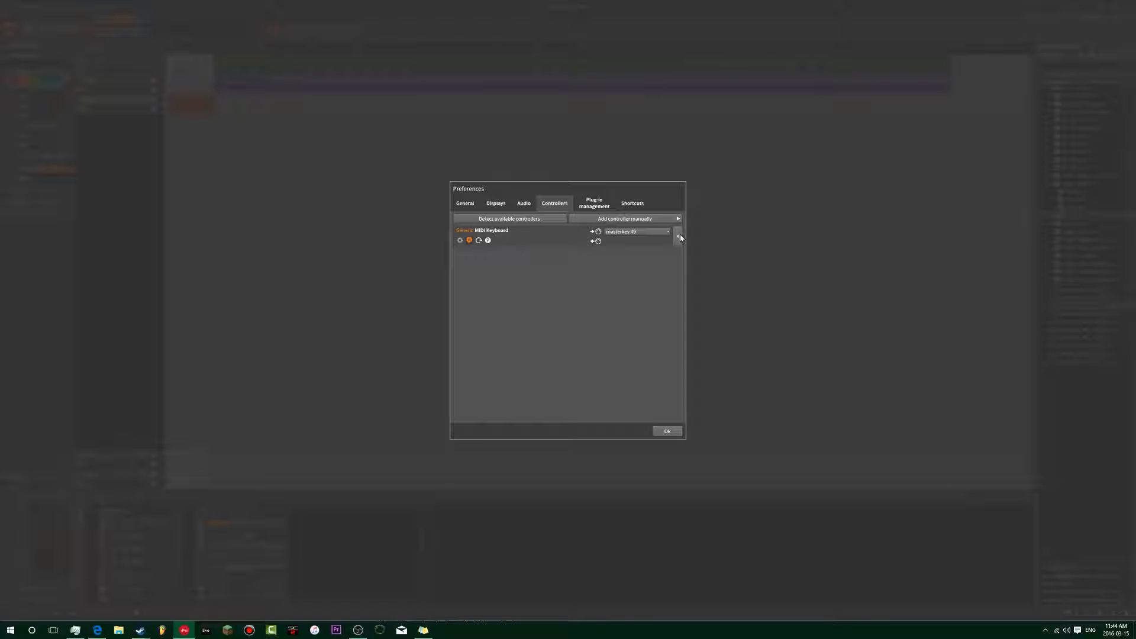
{"action": "left_click", "coordinate": [668, 432]}
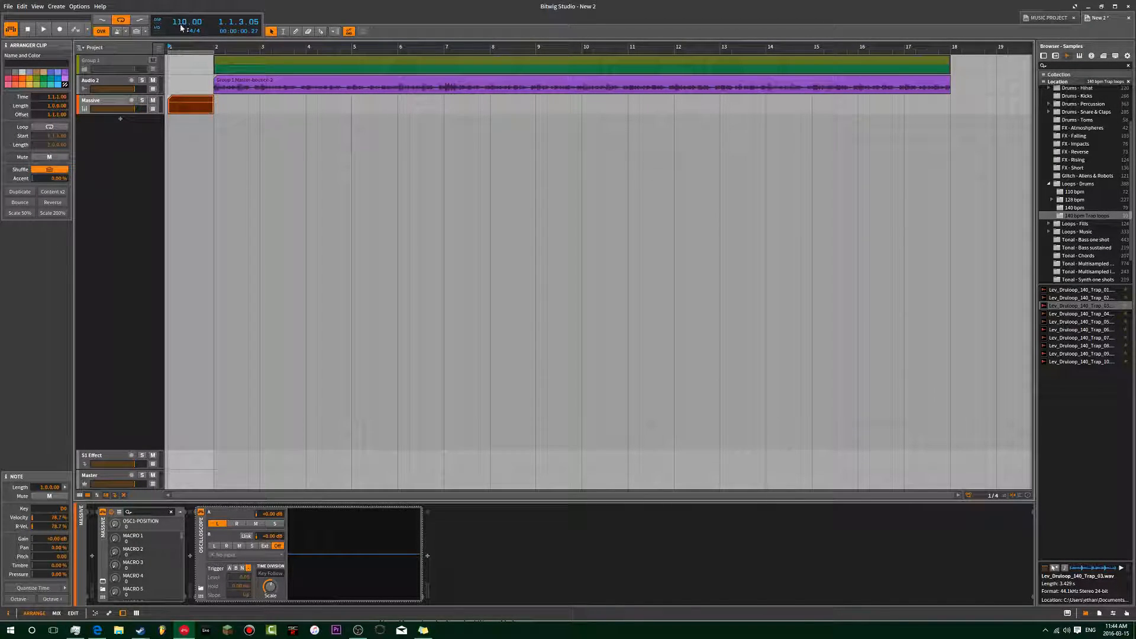
Step: Select the Massive track and briefly play its note while observing the Oscilloscope
{"action": "left_click", "coordinate": [114, 106]}
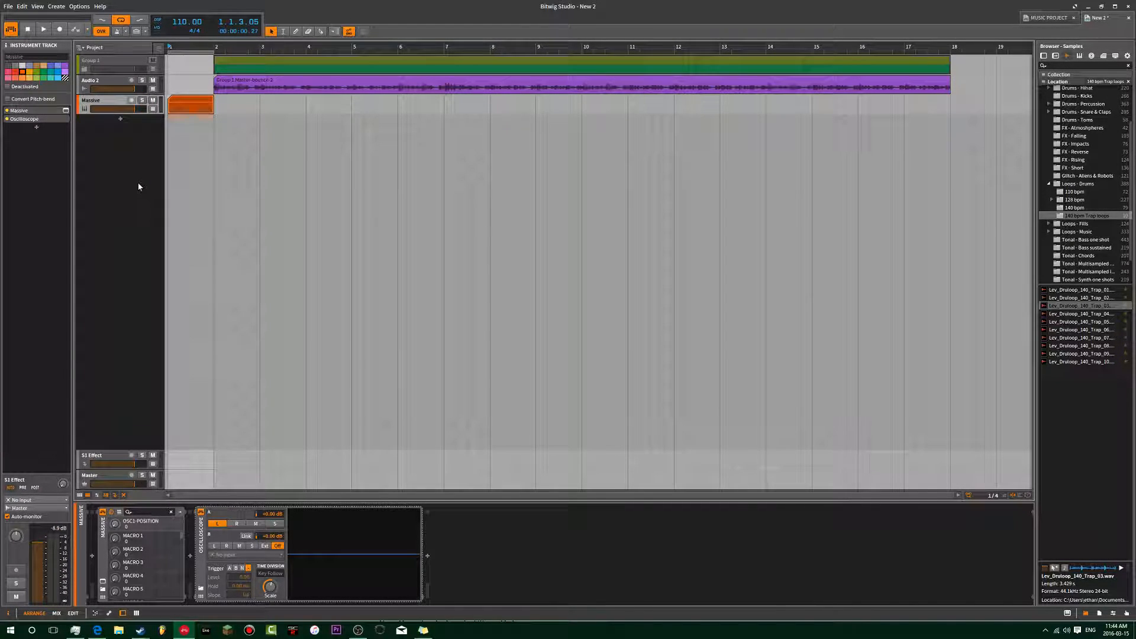
{"action": "key", "text": "space"}
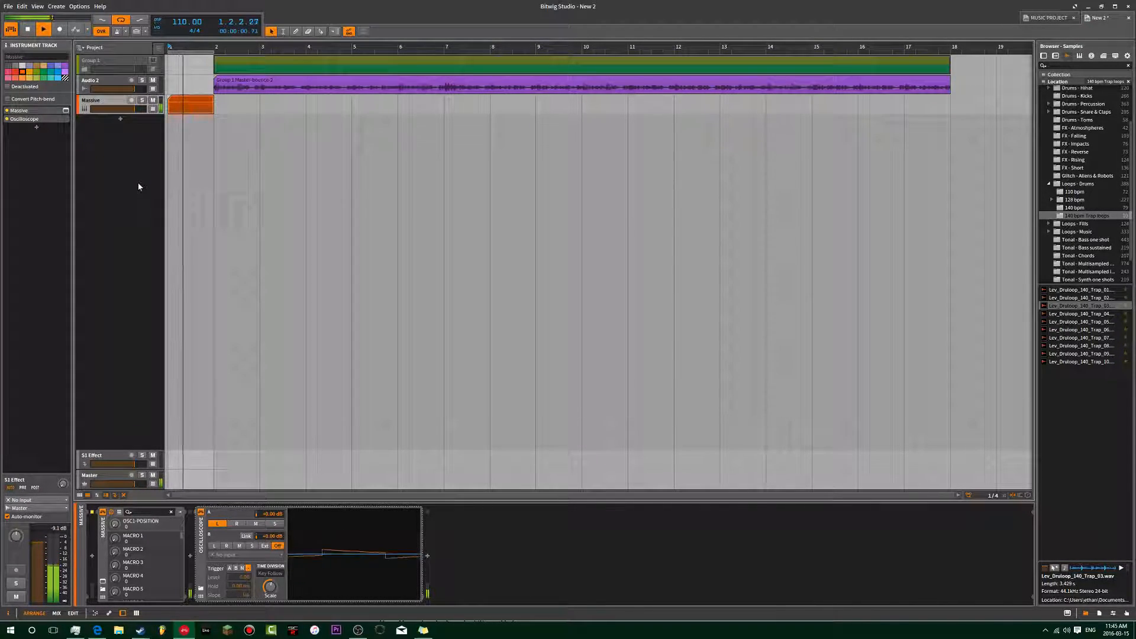
{"action": "key", "text": "space"}
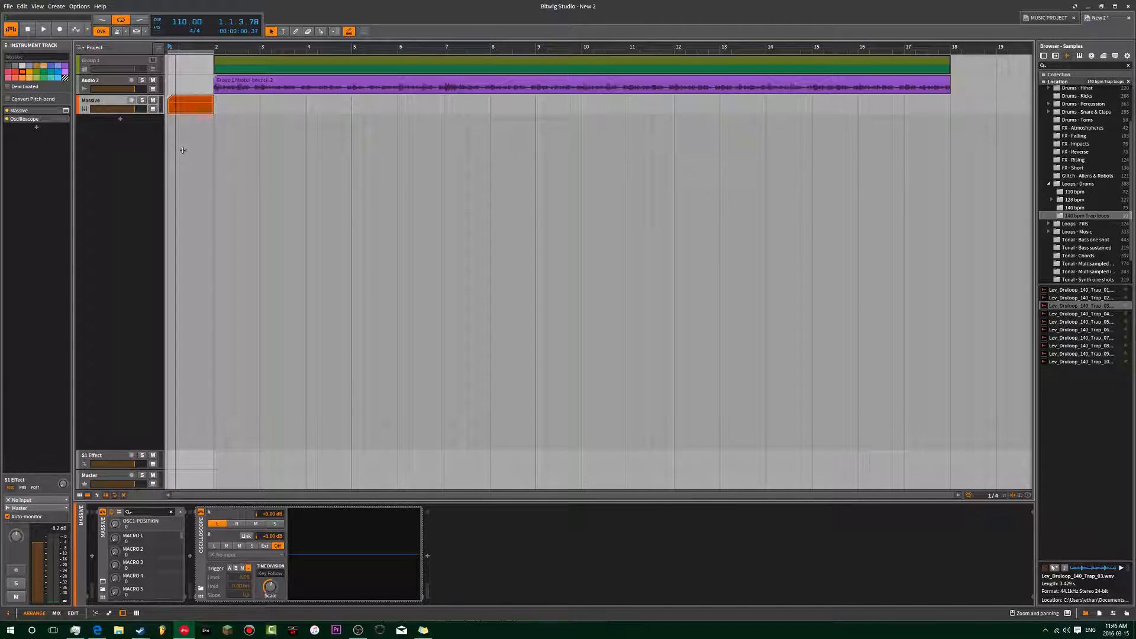
Step: Open the Massive clip in the note editor, transpose its note down two semitones to C0 and audition it
{"action": "left_click", "coordinate": [194, 109]}
{"action": "key", "text": "e"}
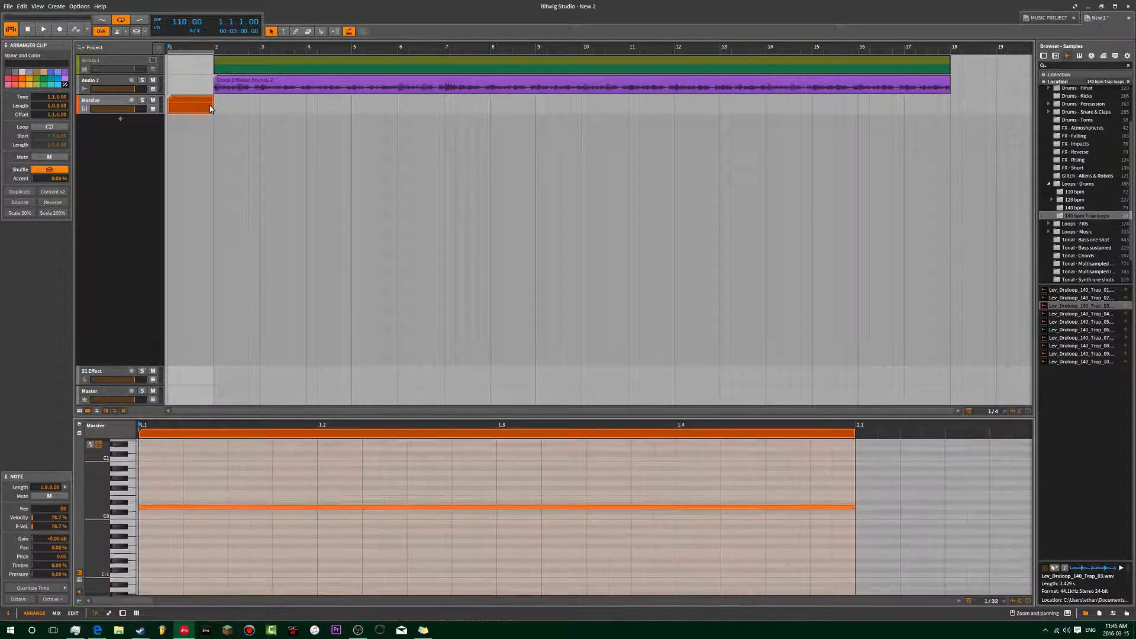
{"action": "key", "text": "space"}
{"action": "left_click", "coordinate": [207, 513]}
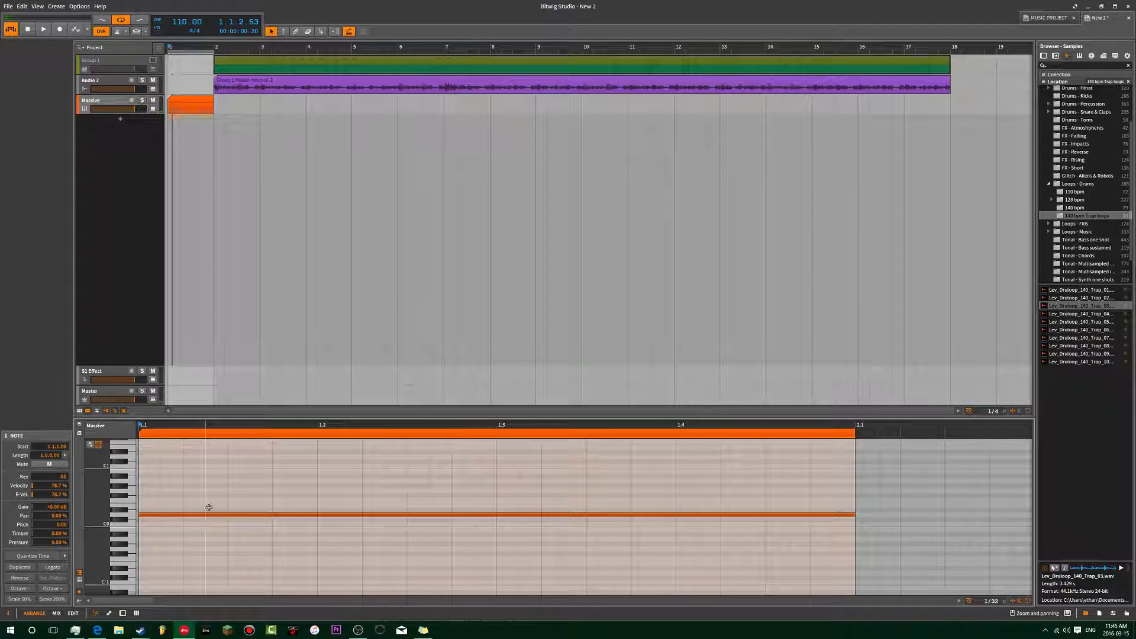
{"action": "key", "text": "Down"}
{"action": "key", "text": "Down"}
{"action": "key", "text": "space"}
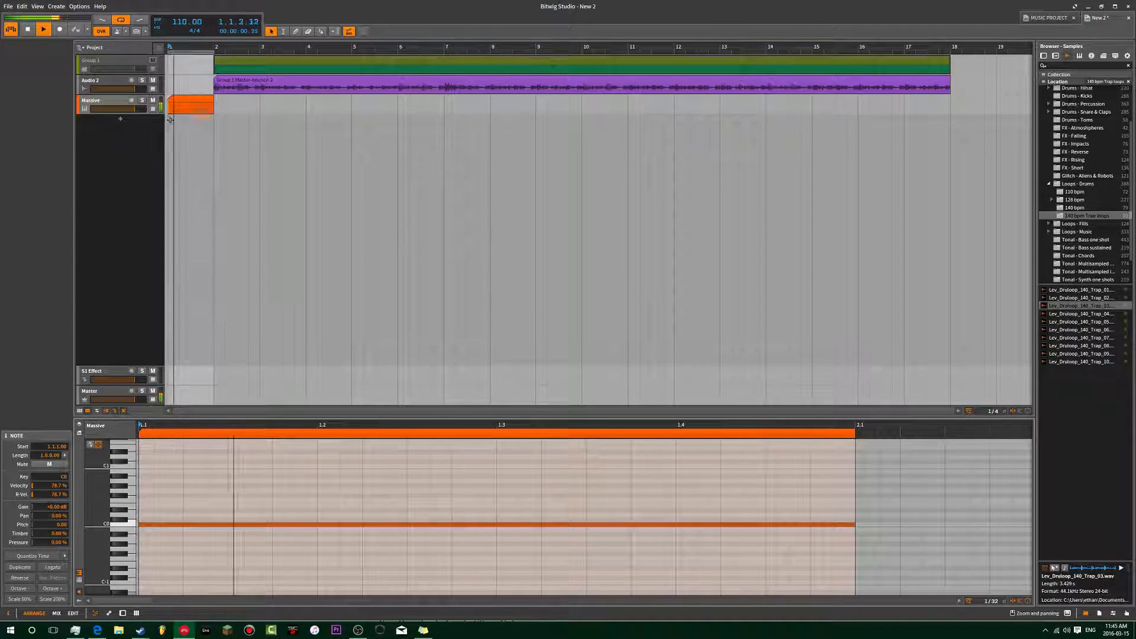
{"action": "key", "text": "space"}
Step: Show the Massive track's device chain and start and stop playback repeatedly while varying the Oscilloscope's time scale
{"action": "left_click", "coordinate": [179, 106]}
{"action": "double_click", "coordinate": [111, 104]}
{"action": "key", "text": "space"}
{"action": "key", "text": "space"}
{"action": "key", "text": "space"}
{"action": "key", "text": "space"}
{"action": "key", "text": "space"}
{"action": "key", "text": "space"}
{"action": "key", "text": "space"}
{"action": "key", "text": "space"}
{"action": "key", "text": "space"}
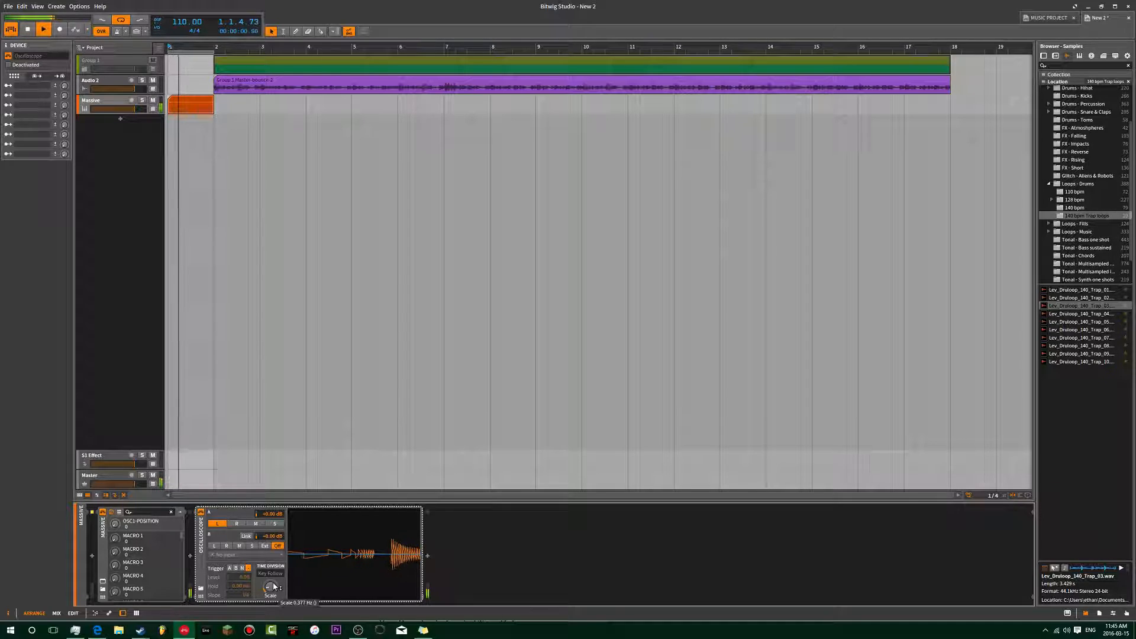
{"action": "key", "text": "space"}
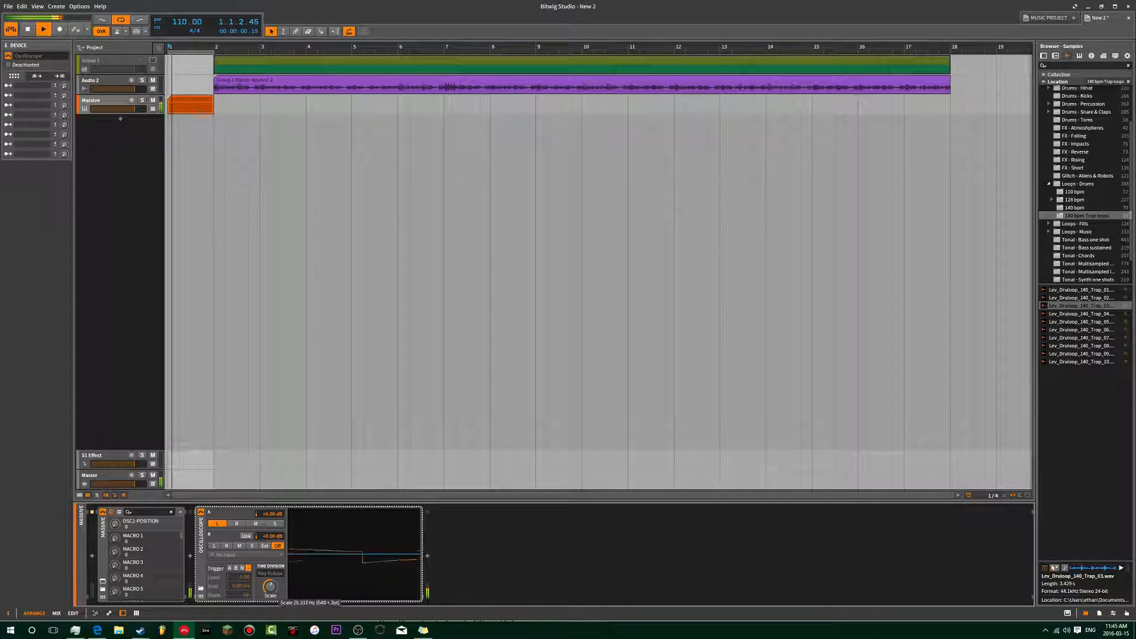
{"action": "key", "text": "space"}
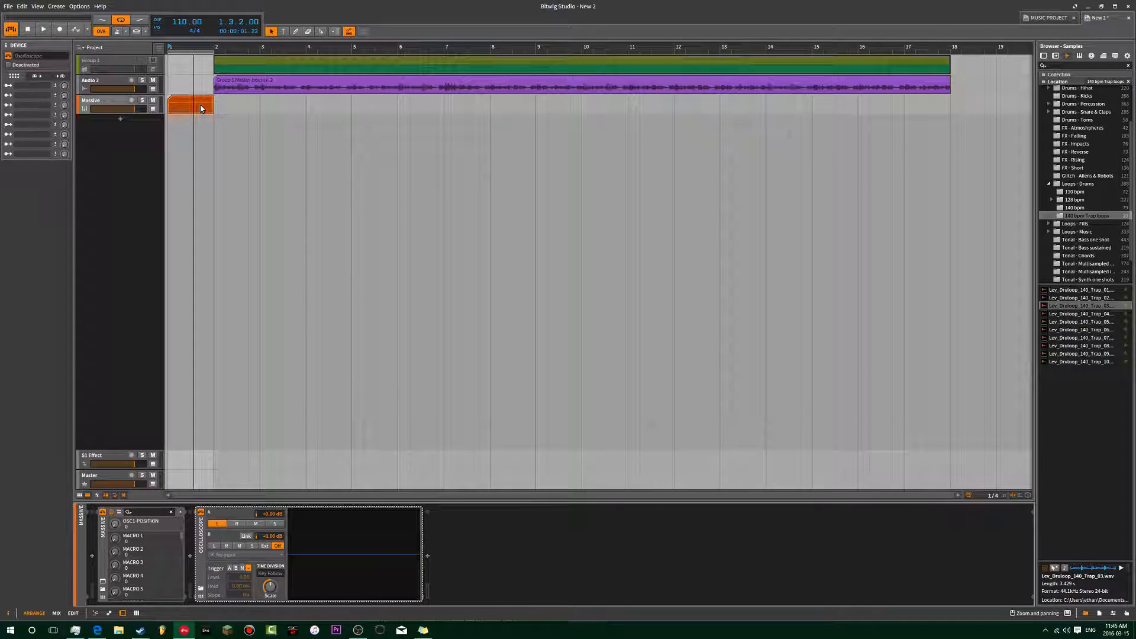
Step: Place the Massive clip at bar 21 with a length of eight bars and play it from its start
{"action": "scroll", "coordinate": [203, 113], "scroll_direction": "down", "scroll_amount": 5}
{"action": "left_click_drag", "start_coordinate": [176, 105], "coordinate": [540, 105]}
{"action": "key", "text": "space"}
{"action": "left_click", "coordinate": [435, 90]}
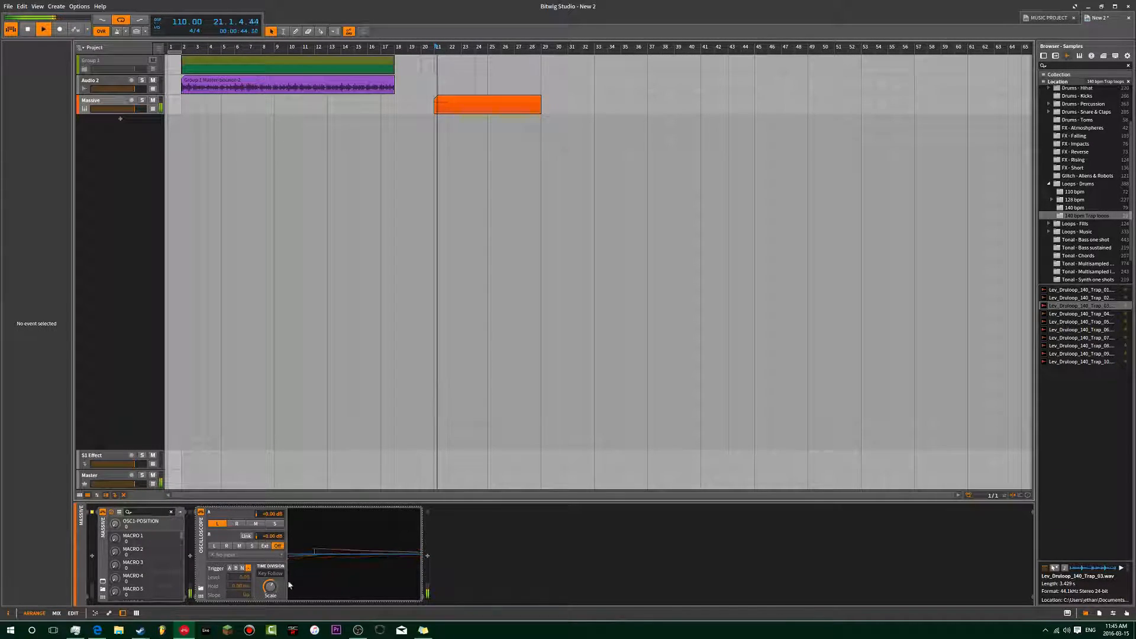
{"action": "key", "text": "space"}
Step: Open the clip at bar 21 for note editing and transpose its note up to D1
{"action": "double_click", "coordinate": [460, 105]}
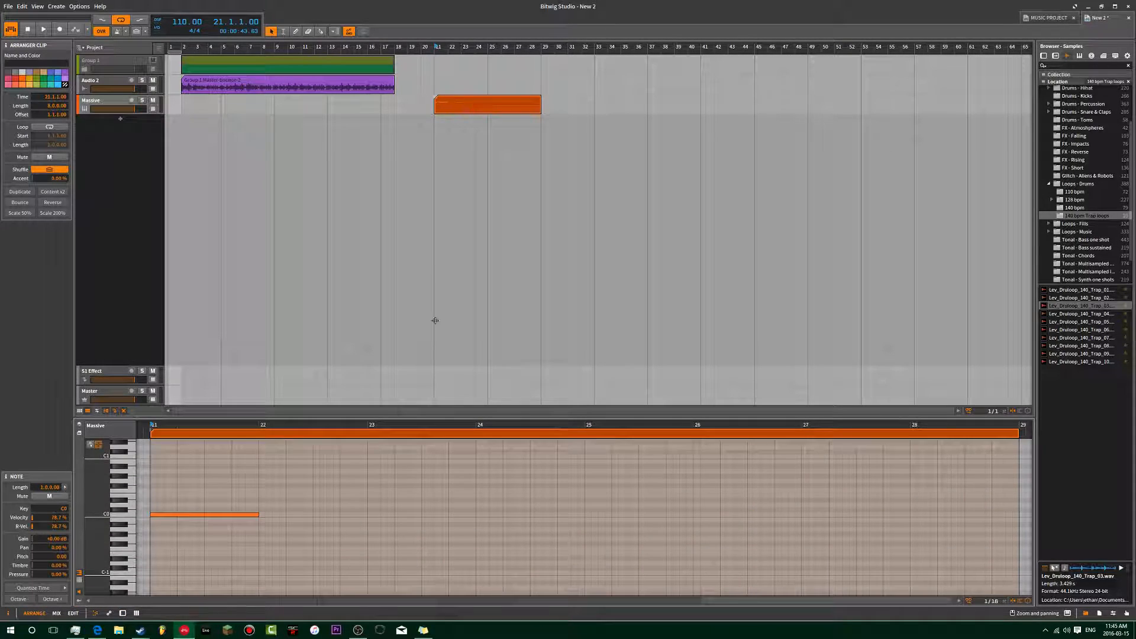
{"action": "left_click_drag", "start_coordinate": [232, 487], "coordinate": [201, 557]}
{"action": "key", "text": "Up"}
{"action": "key", "text": "shift+Up"}
{"action": "key", "text": "Up"}
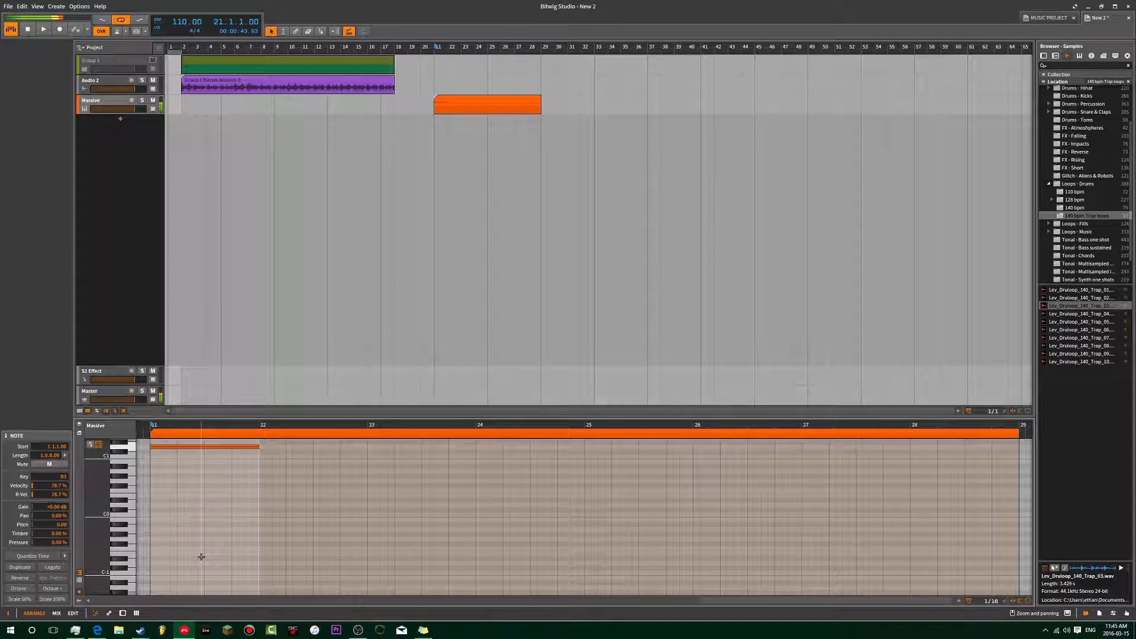
Step: Return to the Massive track's device chain and play and stop the D1 note while watching the Oscilloscope
{"action": "double_click", "coordinate": [113, 104]}
{"action": "key", "text": "space"}
{"action": "key", "text": "space"}
{"action": "key", "text": "space"}
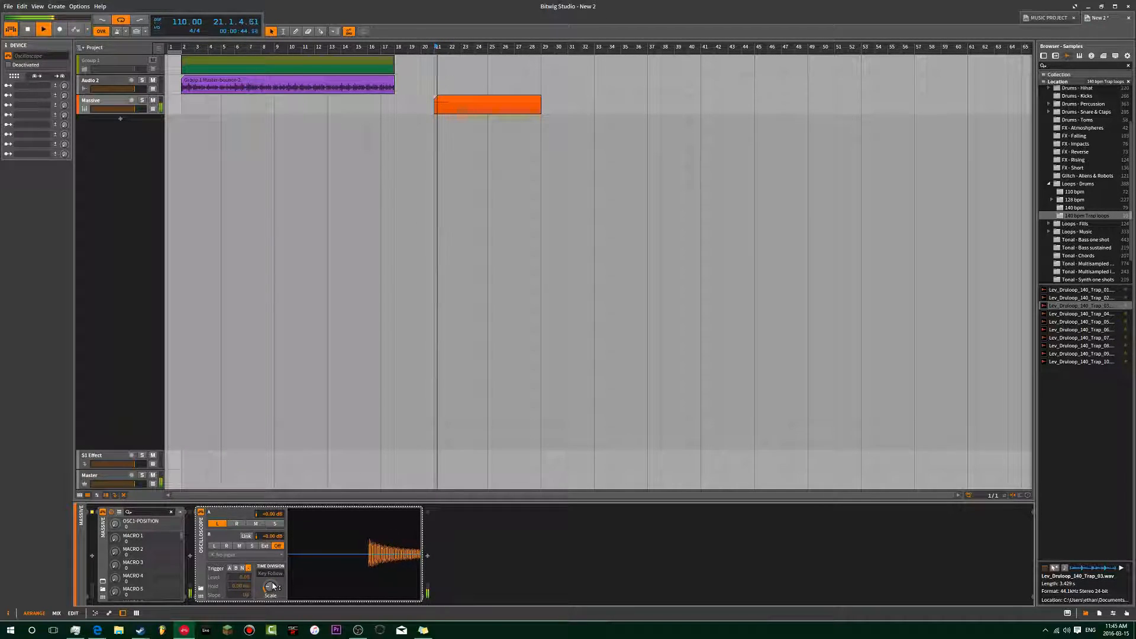
{"action": "left_click", "coordinate": [487, 105]}
{"action": "key", "text": "space"}
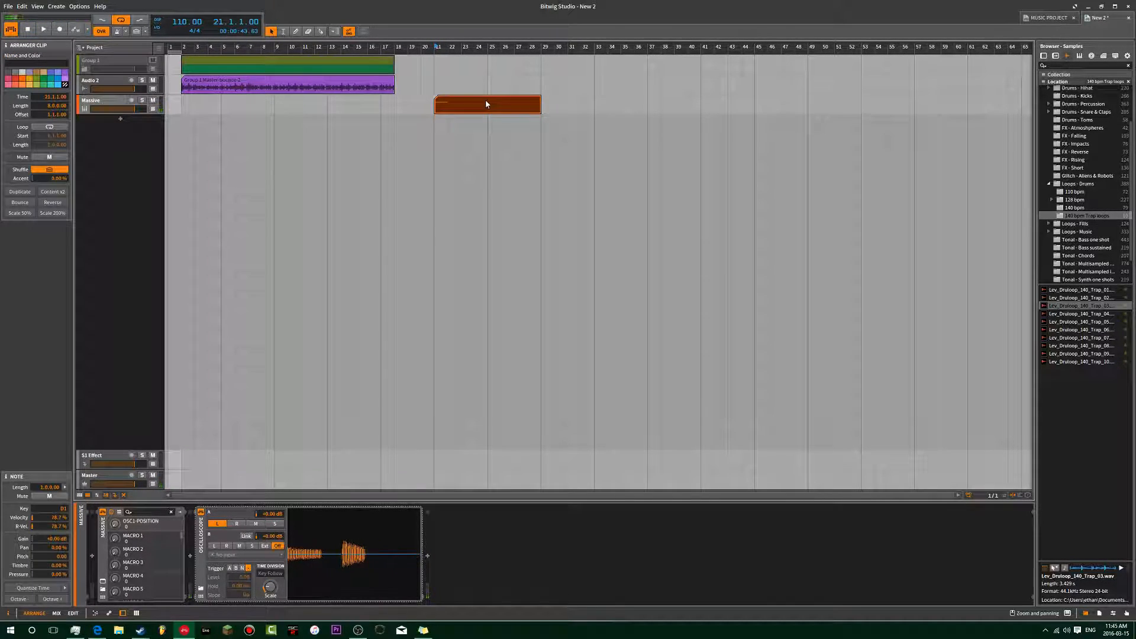
Step: Open the Massive synth's window, raise the envelope's decay level to maximum, test the note and close the window
{"action": "left_click", "coordinate": [110, 107]}
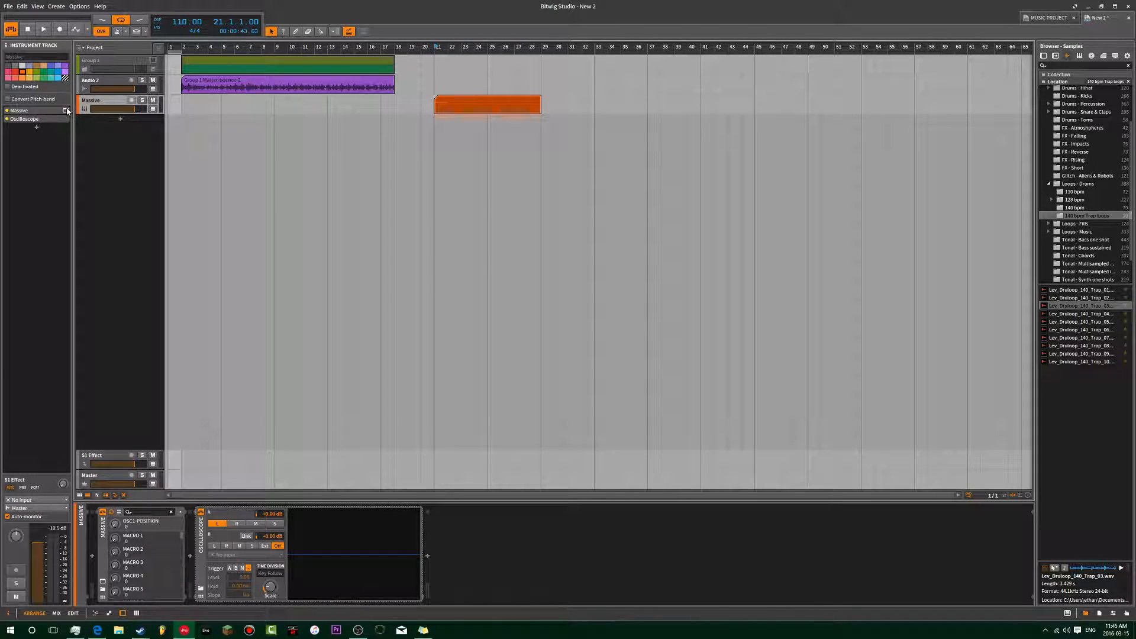
{"action": "left_click", "coordinate": [66, 111]}
{"action": "left_click", "coordinate": [641, 293]}
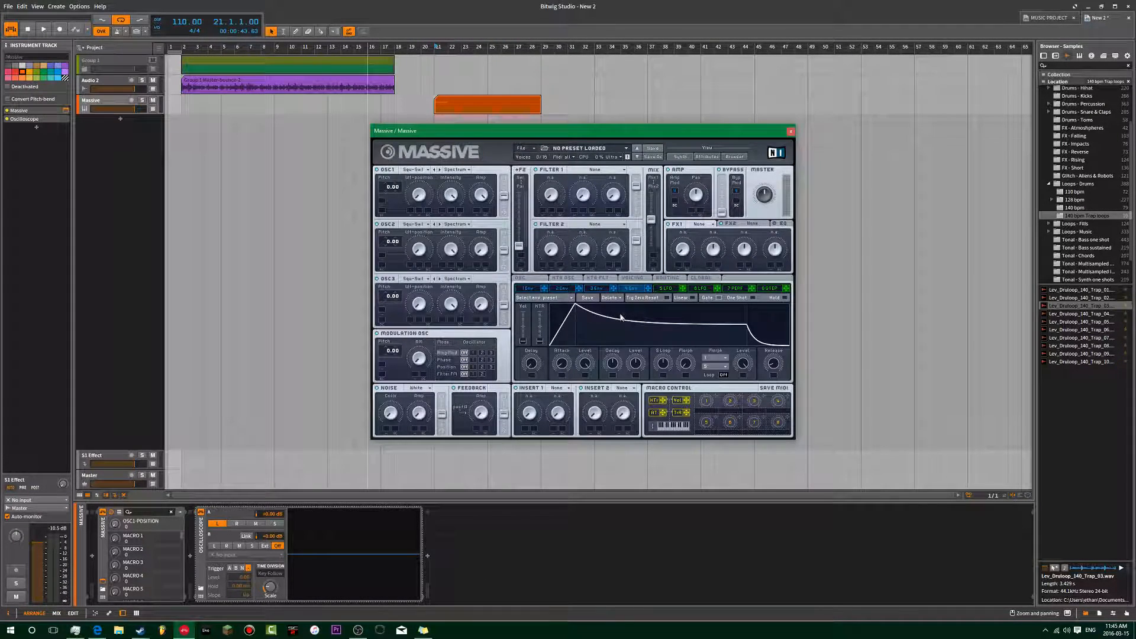
{"action": "key", "text": "space"}
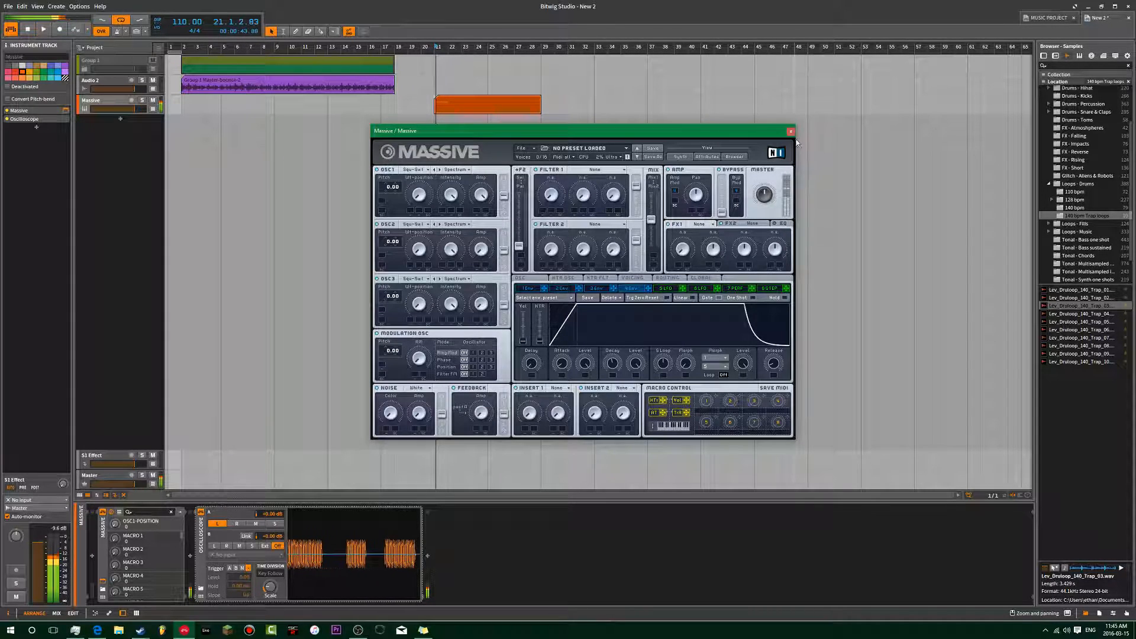
{"action": "left_click", "coordinate": [791, 131]}
Step: Set the Oscilloscope's scale to about 19 Hz while playing the note, and freeze the waveform display
{"action": "left_click_drag", "start_coordinate": [281, 591], "coordinate": [281, 559]}
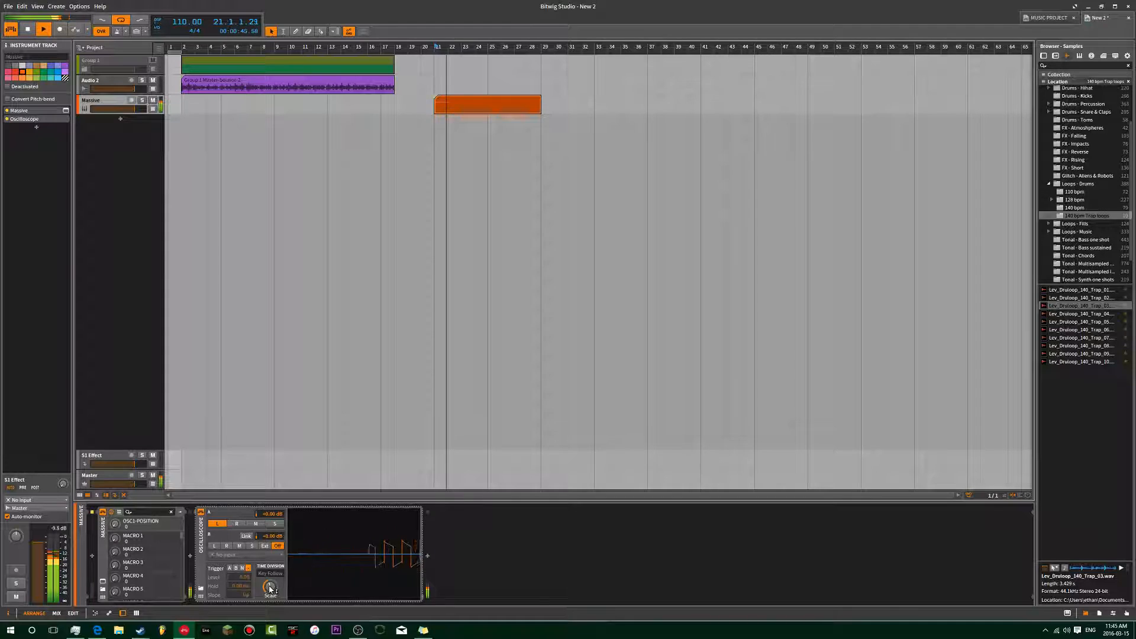
{"action": "key", "text": "space"}
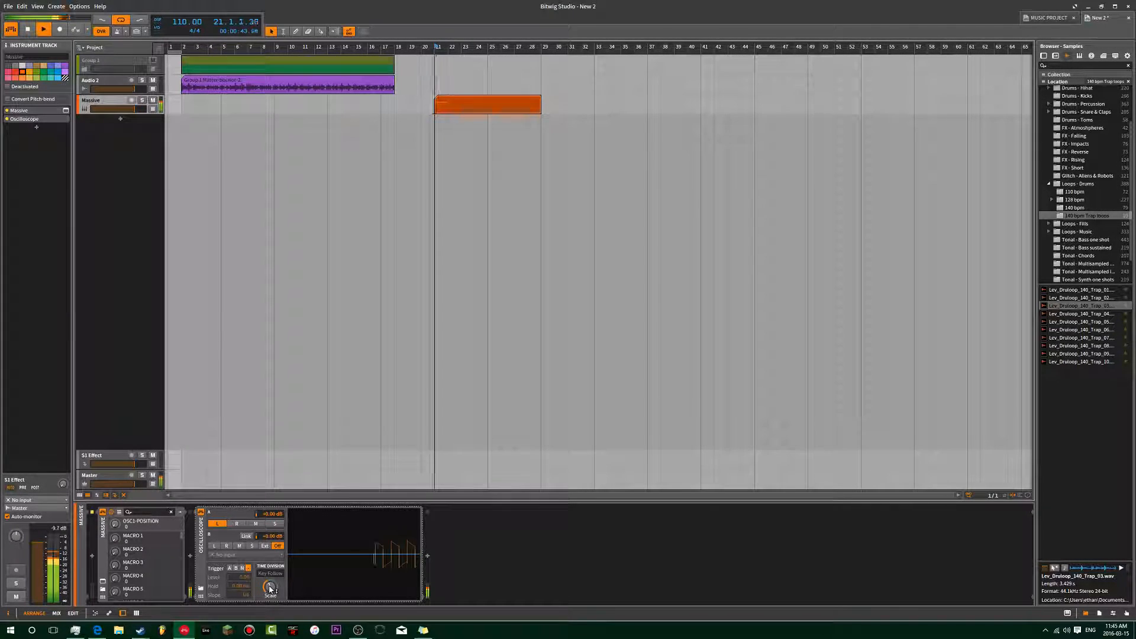
{"action": "left_click_drag", "start_coordinate": [270, 589], "coordinate": [269, 544]}
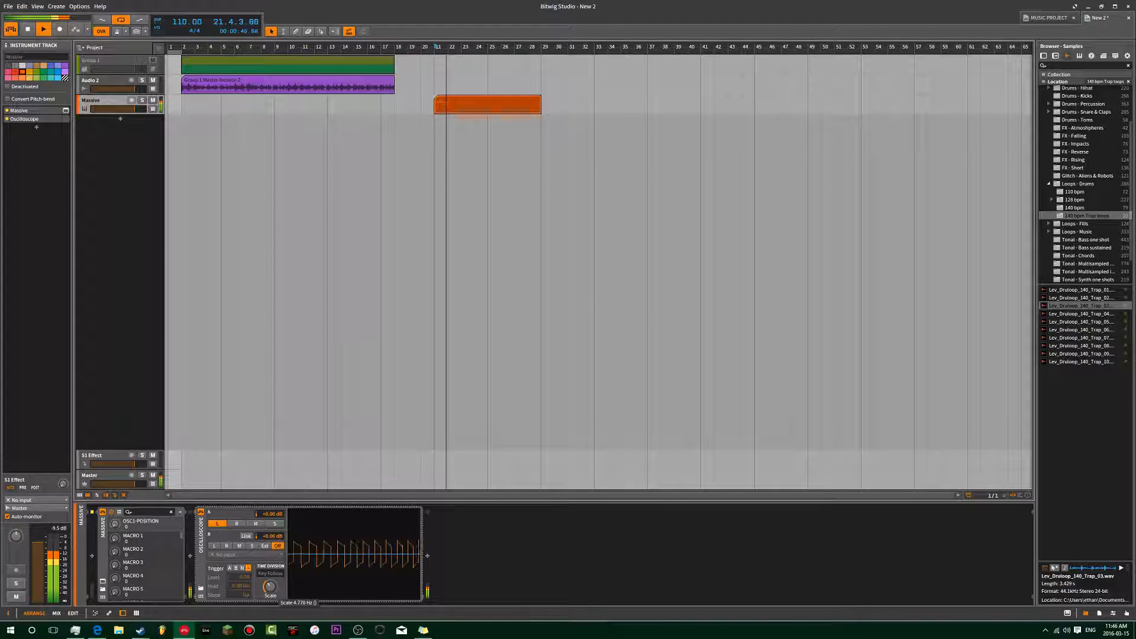
{"action": "left_click_drag", "start_coordinate": [270, 589], "coordinate": [270, 589]}
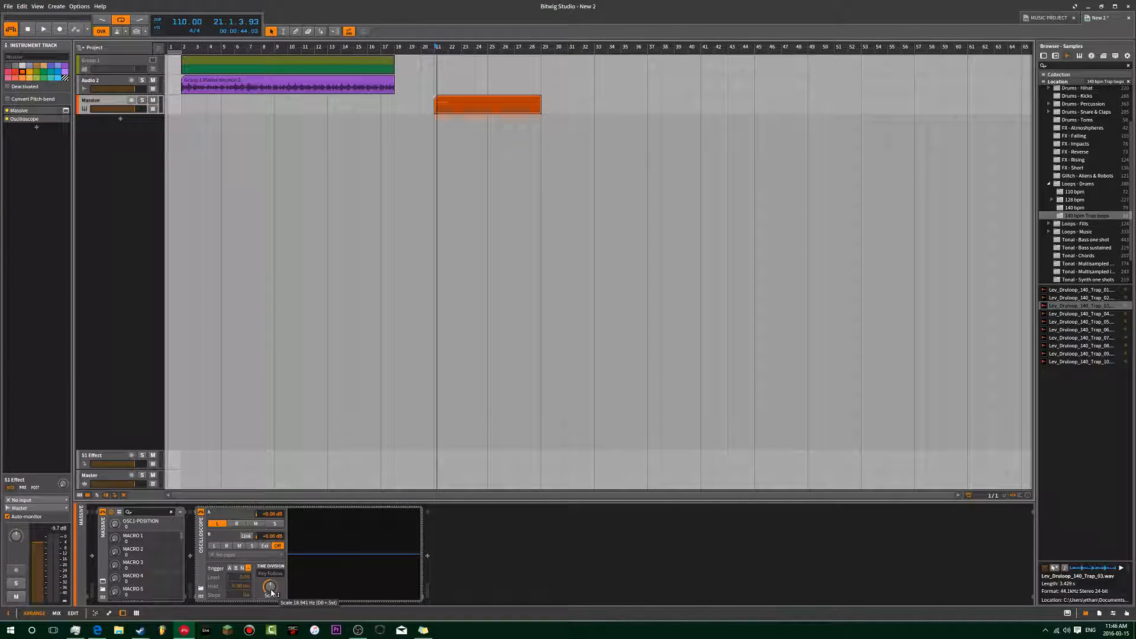
{"action": "left_click", "coordinate": [331, 569]}
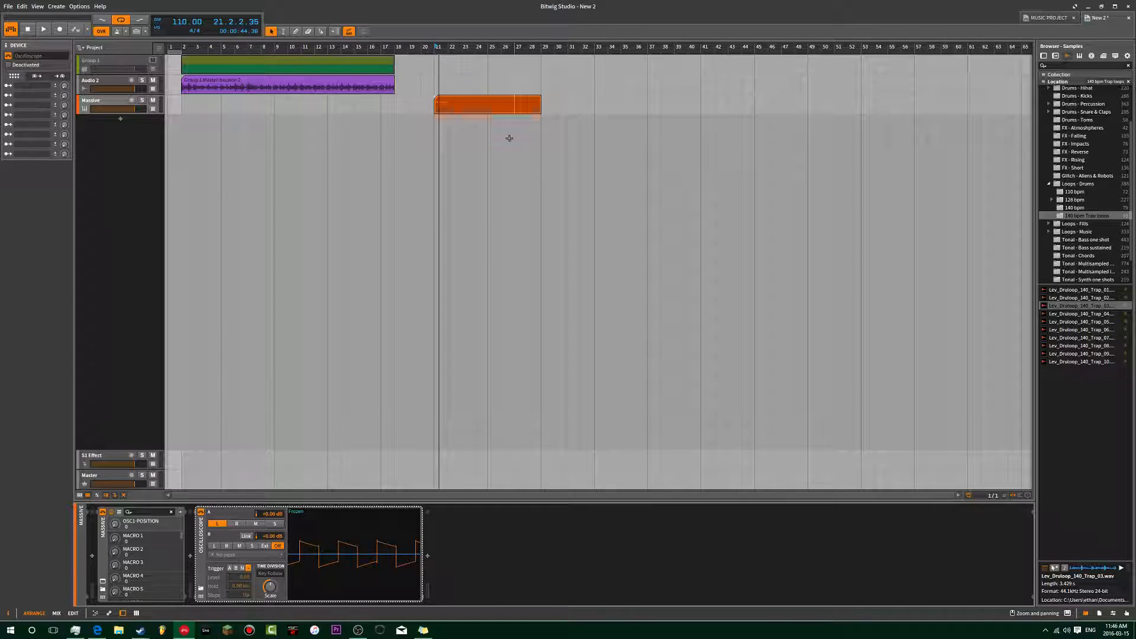
Step: Add a Compressor to the Massive track and place it between Massive and the Oscilloscope
{"action": "left_click", "coordinate": [138, 104]}
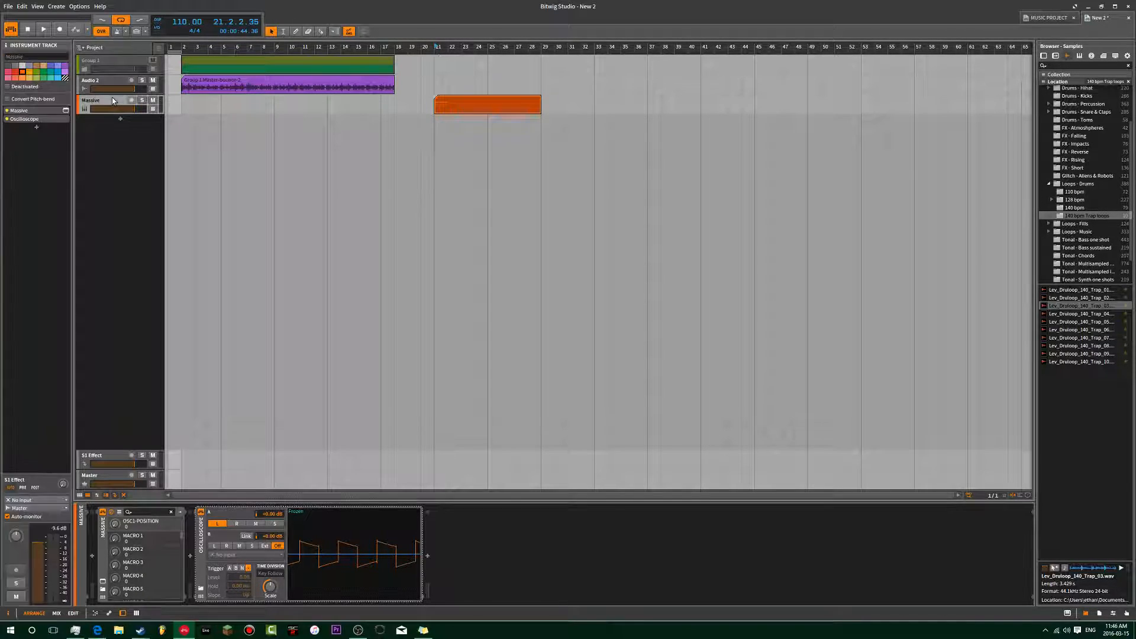
{"action": "left_click", "coordinate": [36, 127]}
{"action": "type", "text": "COM"}
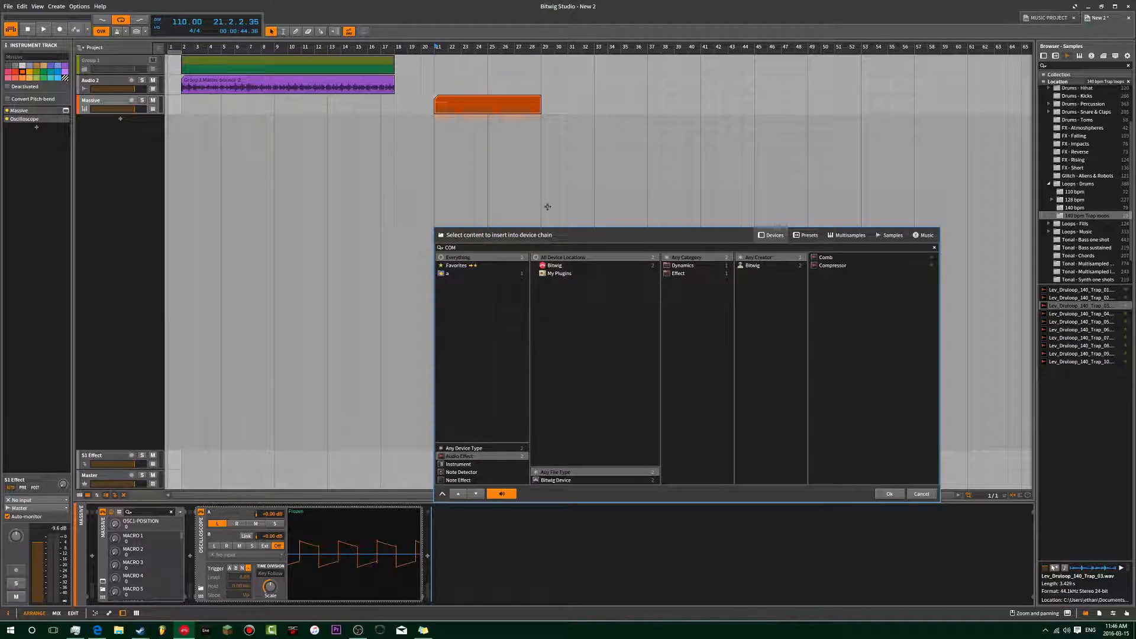
{"action": "double_click", "coordinate": [821, 265]}
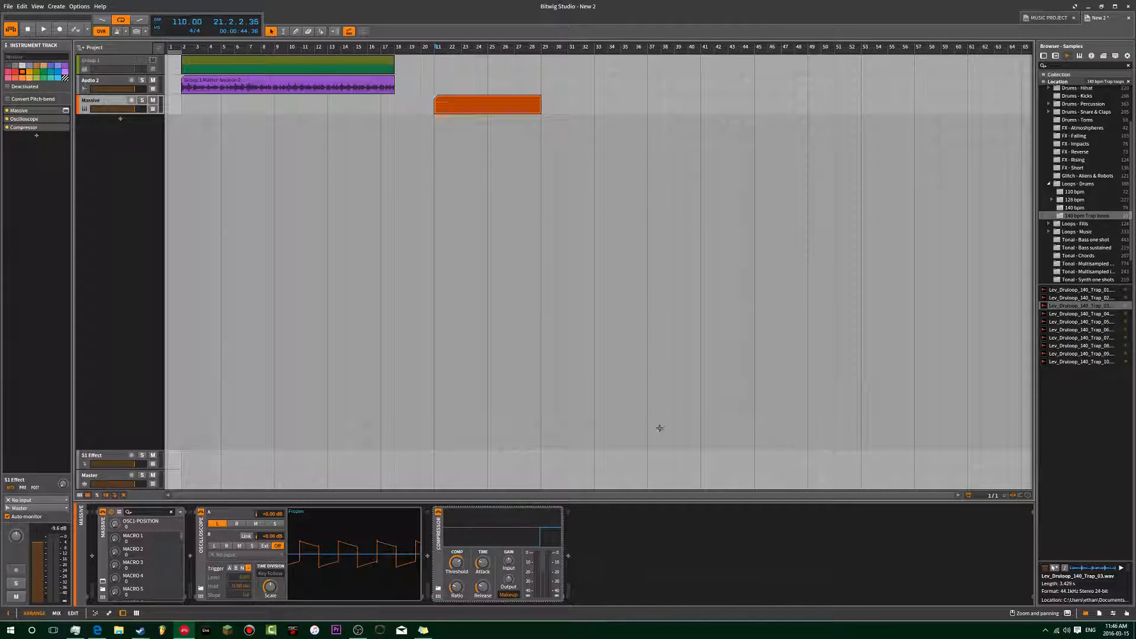
{"action": "left_click_drag", "start_coordinate": [435, 555], "coordinate": [245, 545]}
Step: Adjust the Compressor's threshold and shorten its attack to about 0.3 ms, playing the note to compare the waveform
{"action": "mouse_move", "coordinate": [219, 561]}
{"action": "left_click_drag", "start_coordinate": [218, 562], "coordinate": [219, 564]}
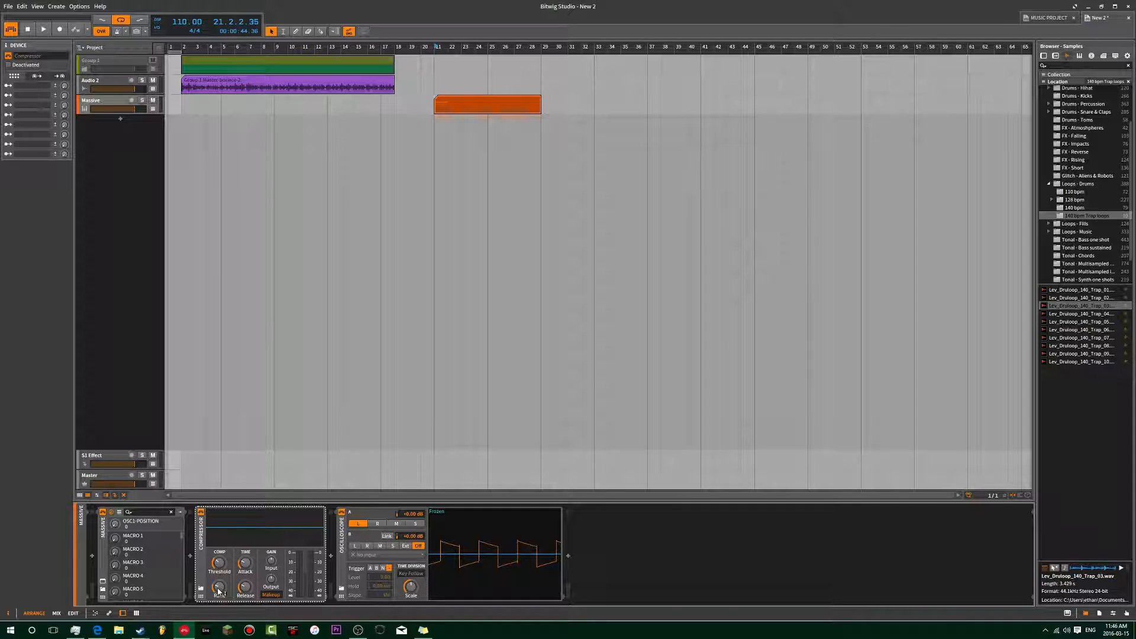
{"action": "key", "text": "space"}
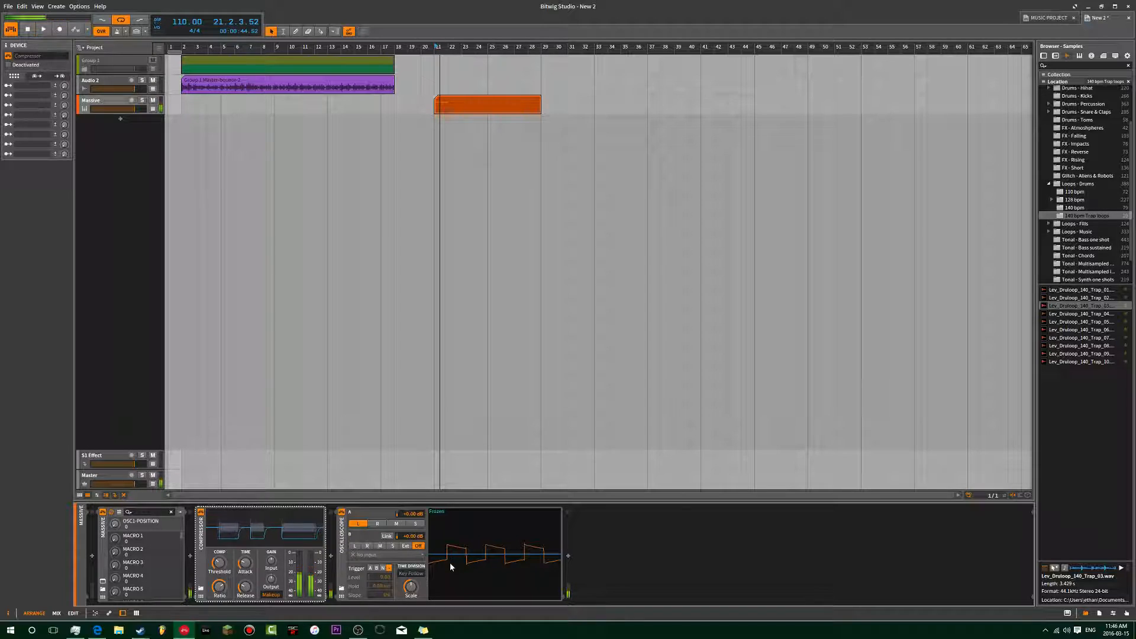
{"action": "left_click_drag", "start_coordinate": [245, 564], "coordinate": [245, 584]}
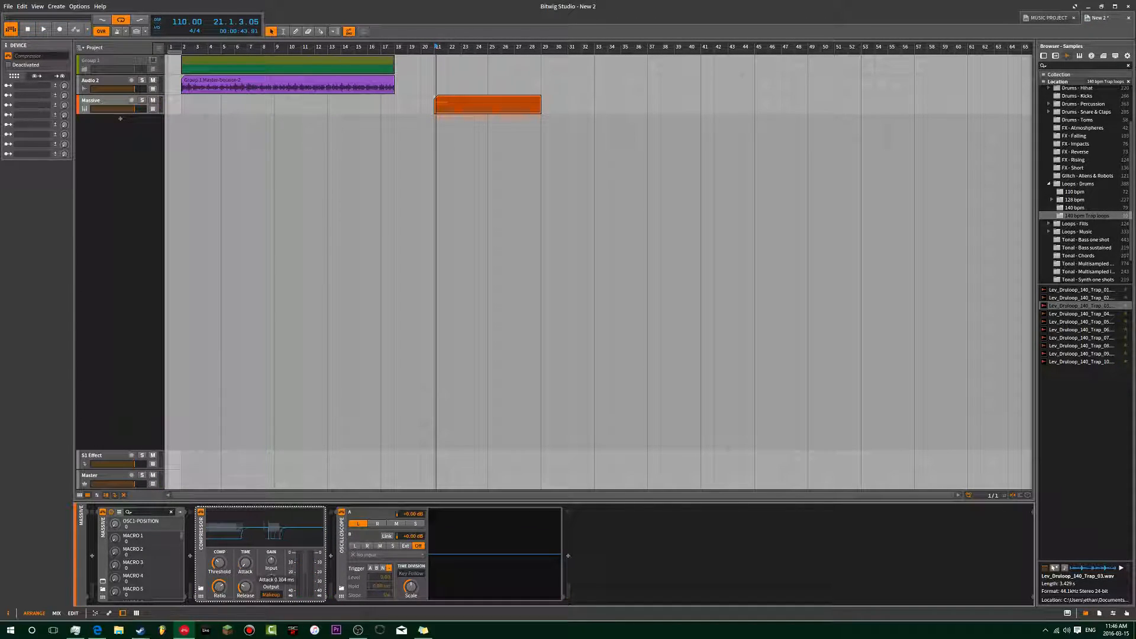
{"action": "key", "text": "space"}
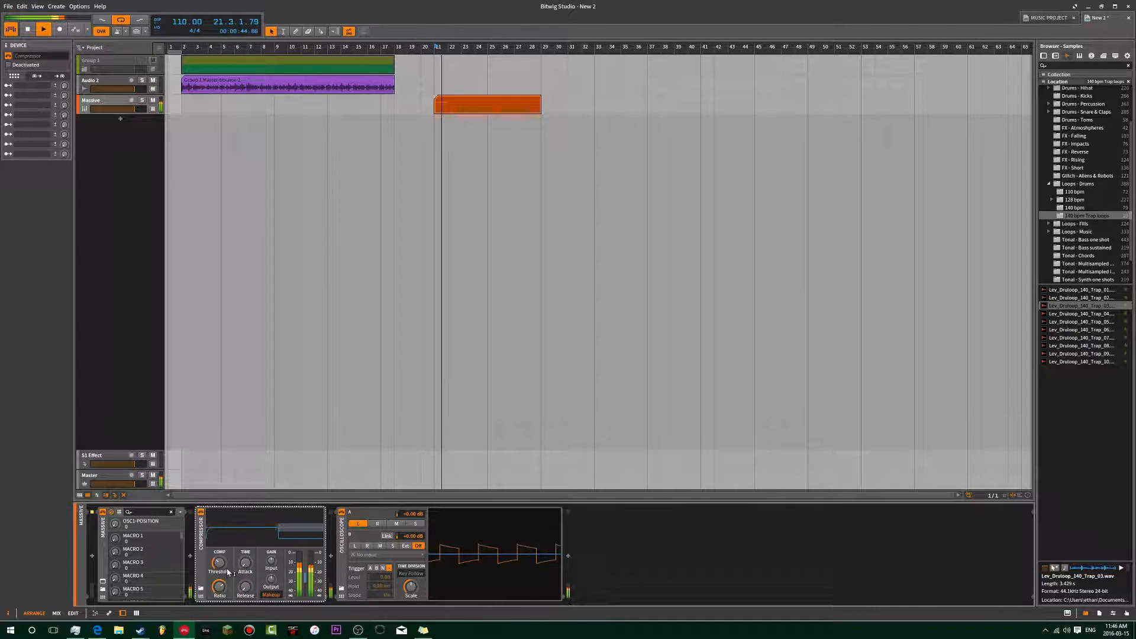
Step: Raise the Compressor's ratio and lower its threshold, and play the note again
{"action": "key", "text": "space"}
{"action": "left_click_drag", "start_coordinate": [220, 587], "coordinate": [220, 562]}
{"action": "key", "text": "space"}
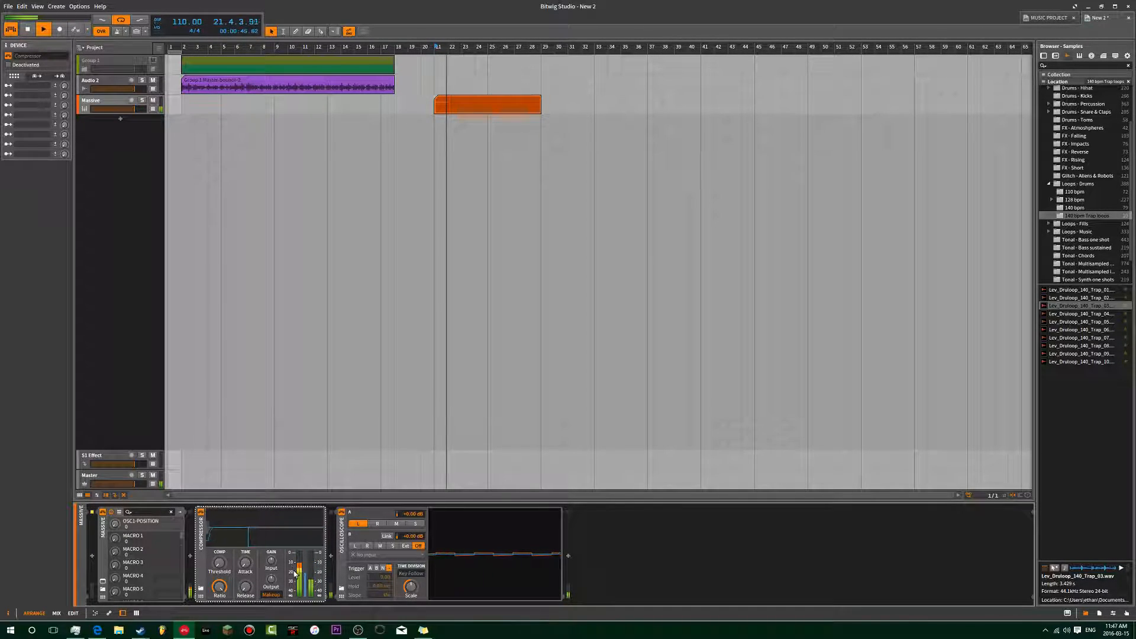
Step: Play the Massive note with the stronger compression and freeze the Oscilloscope's waveform display
{"action": "key", "text": "space"}
{"action": "key", "text": "space"}
{"action": "left_click", "coordinate": [444, 562]}
{"action": "key", "text": "space"}
{"action": "key", "text": "space"}
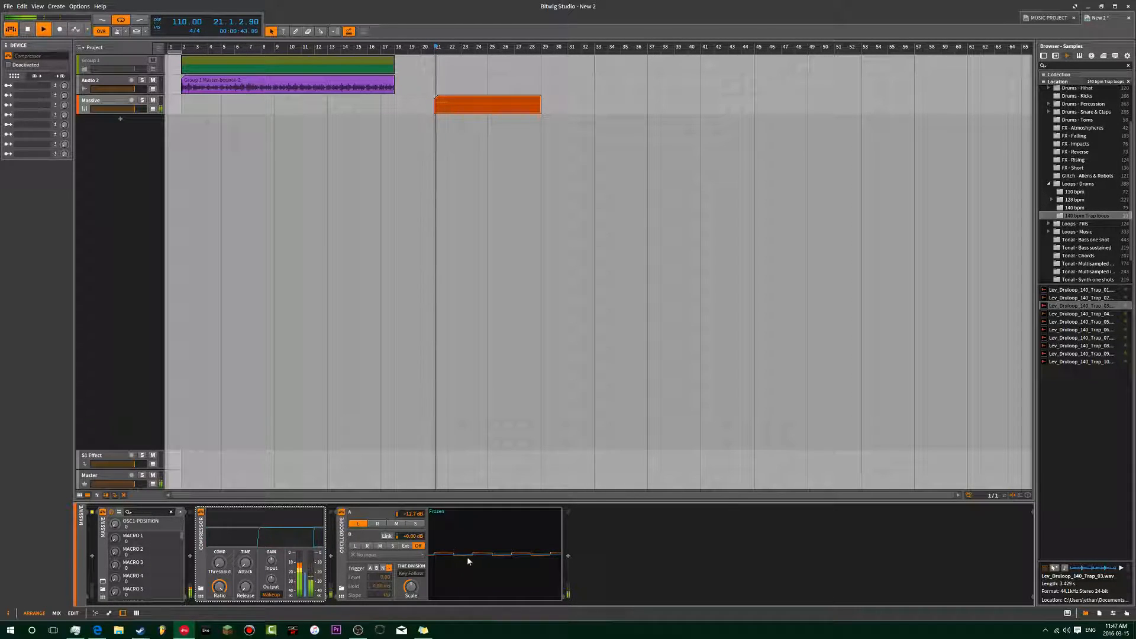
{"action": "key", "text": "space"}
{"action": "key", "text": "space"}
{"action": "left_click_drag", "start_coordinate": [413, 514], "coordinate": [414, 501]}
{"action": "left_click", "coordinate": [481, 537]}
{"action": "key", "text": "space"}
{"action": "key", "text": "space"}
{"action": "left_click", "coordinate": [445, 593]}
Step: Delete the clip on the Massive track and remove the Oscilloscope and Compressor from its device chain
{"action": "left_click", "coordinate": [464, 110]}
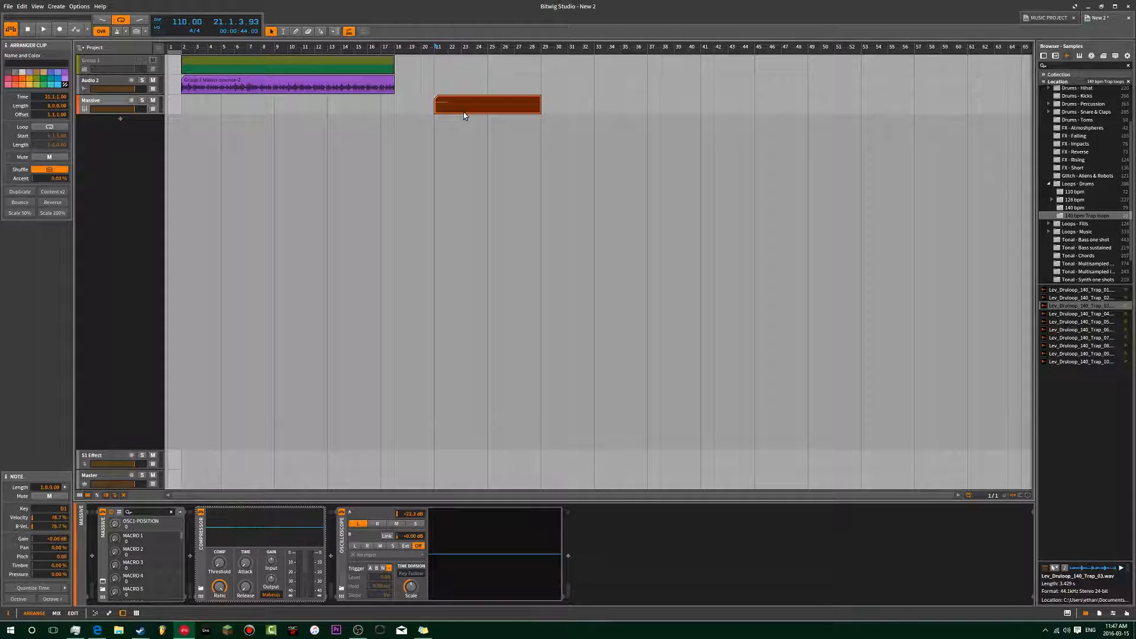
{"action": "key", "text": "Delete"}
{"action": "left_click", "coordinate": [341, 543]}
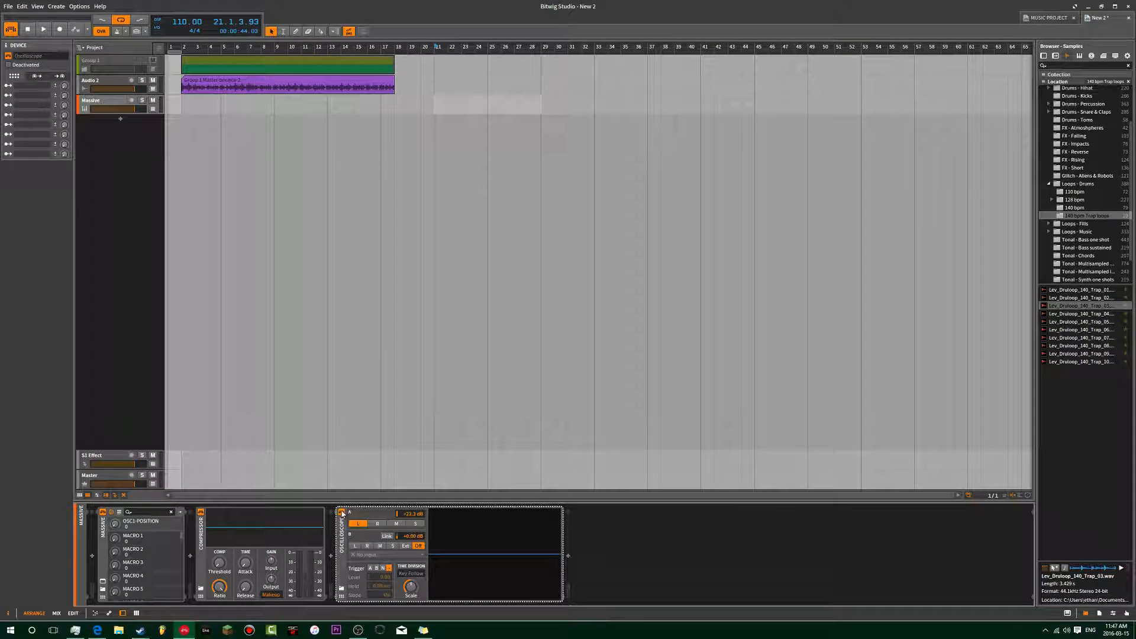
{"action": "key", "text": "Delete"}
{"action": "key", "text": "Delete"}
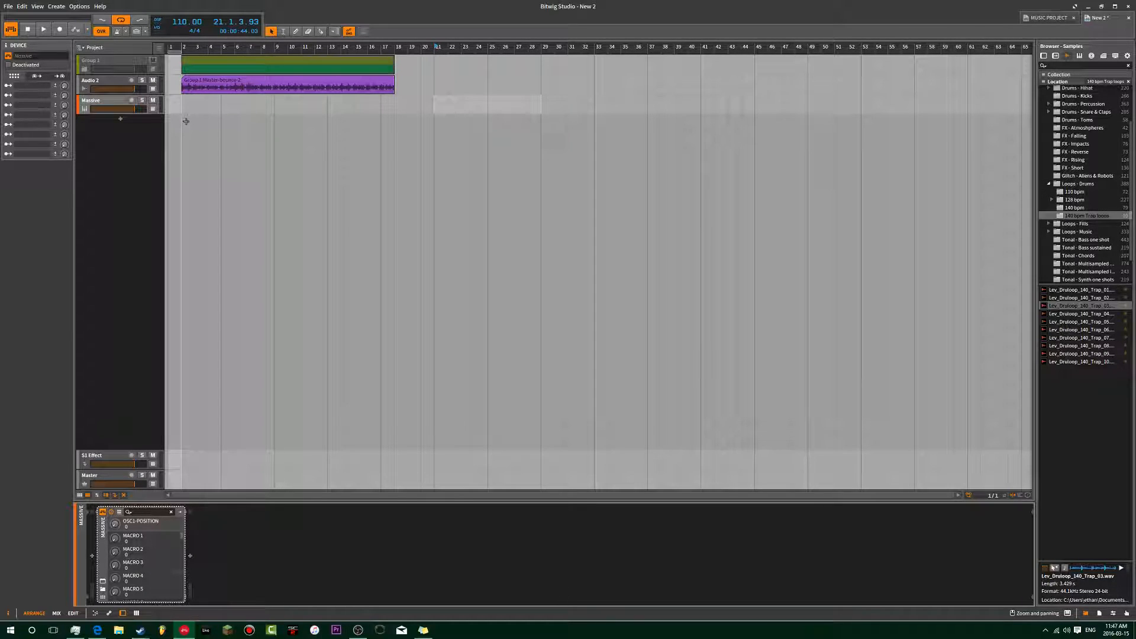
Step: Play the beginning of the bounced Audio 2 clip from bar 2 and select the clip
{"action": "left_click", "coordinate": [185, 110]}
{"action": "left_click_drag", "start_coordinate": [188, 47], "coordinate": [192, 95]}
{"action": "key", "text": "space"}
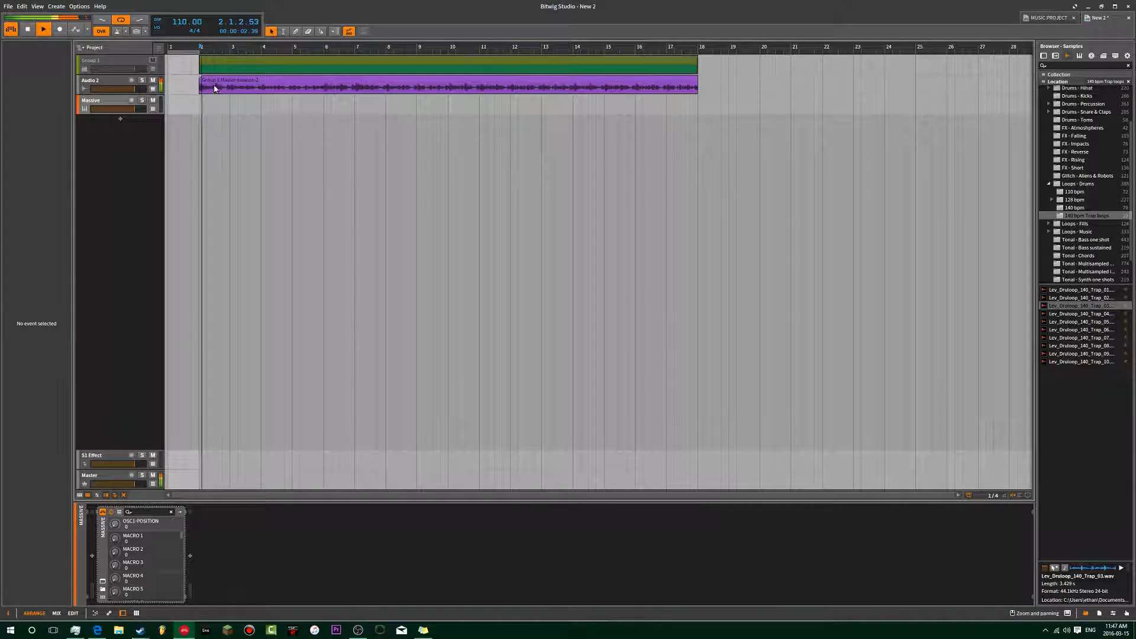
{"action": "key", "text": "space"}
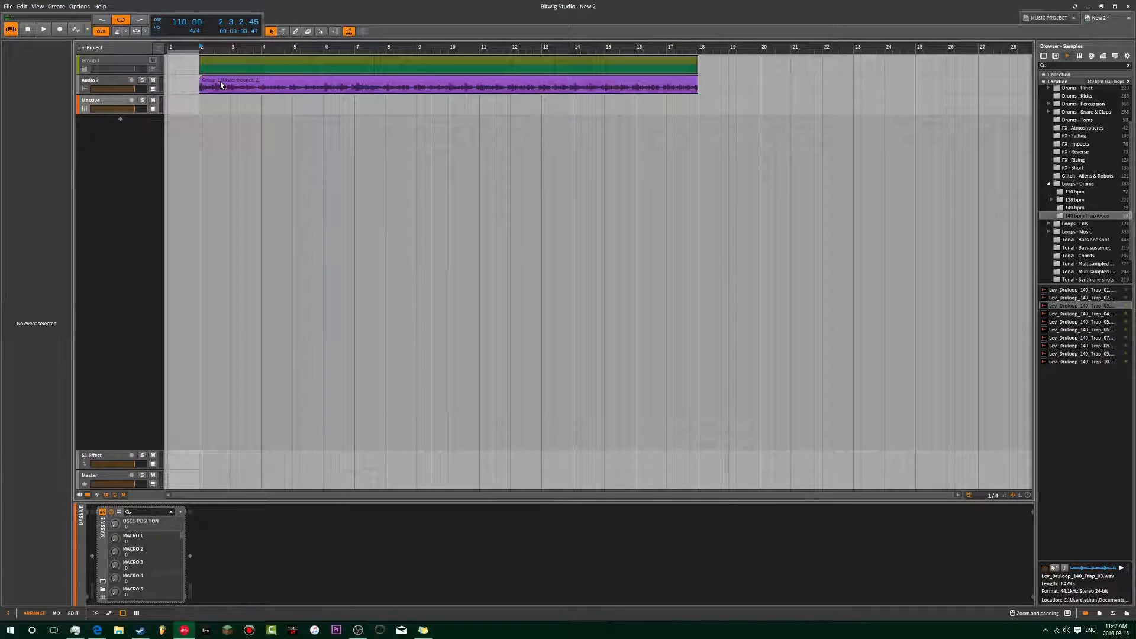
{"action": "left_click", "coordinate": [221, 85]}
{"action": "scroll", "coordinate": [440, 126], "scroll_direction": "down", "scroll_amount": 5}
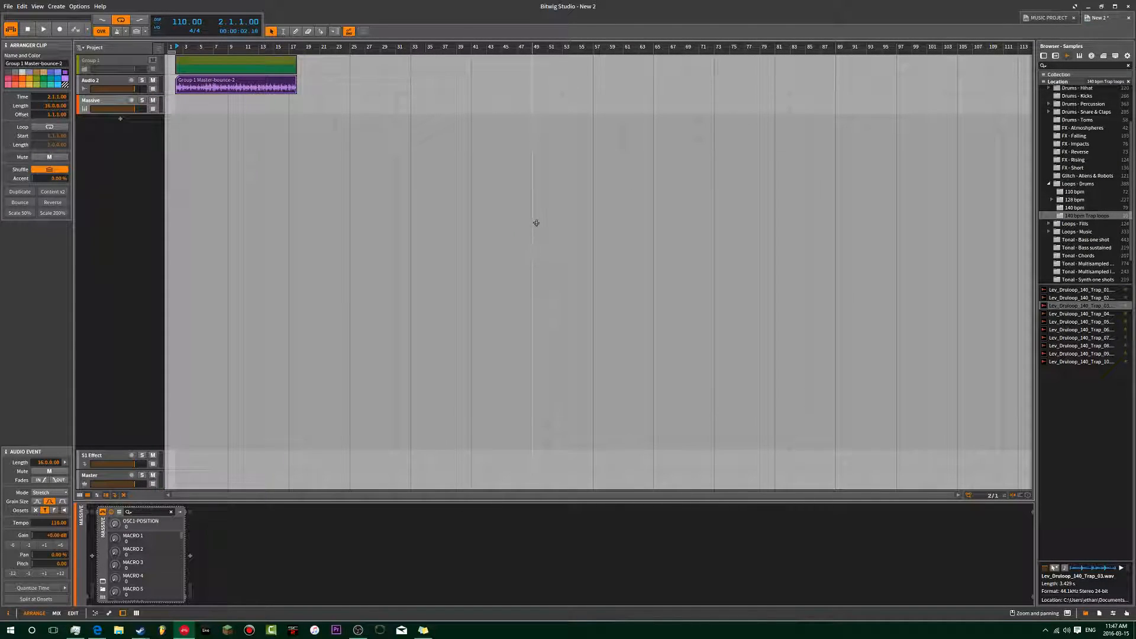
Step: Switch to the MUSIC PROJECT project and examine the bass clips' waveforms from about bar 49 onward
{"action": "left_click", "coordinate": [1064, 19]}
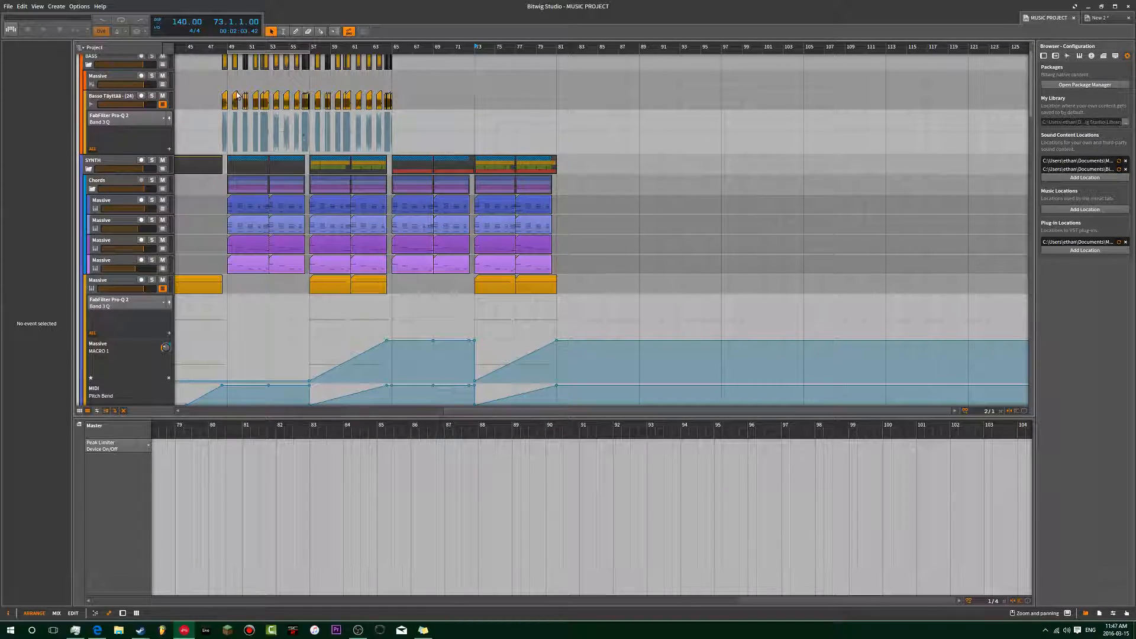
{"action": "scroll", "coordinate": [237, 95], "scroll_direction": "up", "scroll_amount": 10}
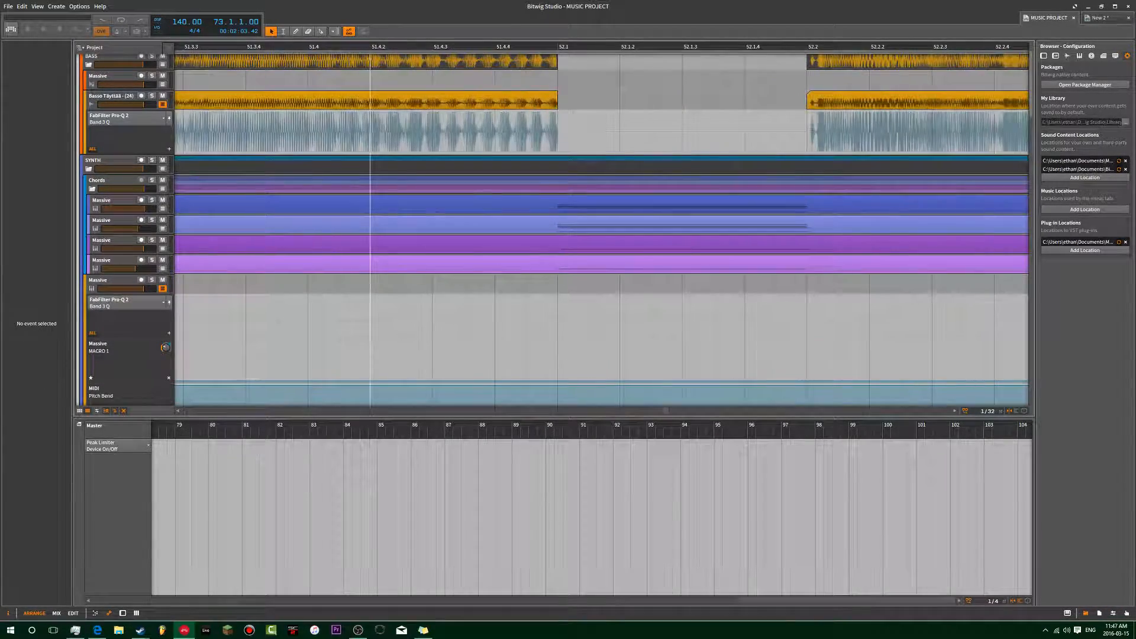
{"action": "left_click_drag", "start_coordinate": [370, 47], "coordinate": [476, 41]}
{"action": "left_click_drag", "start_coordinate": [307, 47], "coordinate": [247, 14]}
{"action": "scroll", "coordinate": [444, 195], "scroll_direction": "down", "scroll_amount": 8}
{"action": "scroll", "coordinate": [436, 200], "scroll_direction": "up", "scroll_amount": 9}
{"action": "left_click_drag", "start_coordinate": [428, 148], "coordinate": [449, 138]}
{"action": "left_click_drag", "start_coordinate": [338, 170], "coordinate": [434, 169]}
{"action": "left_click_drag", "start_coordinate": [347, 178], "coordinate": [523, 159]}
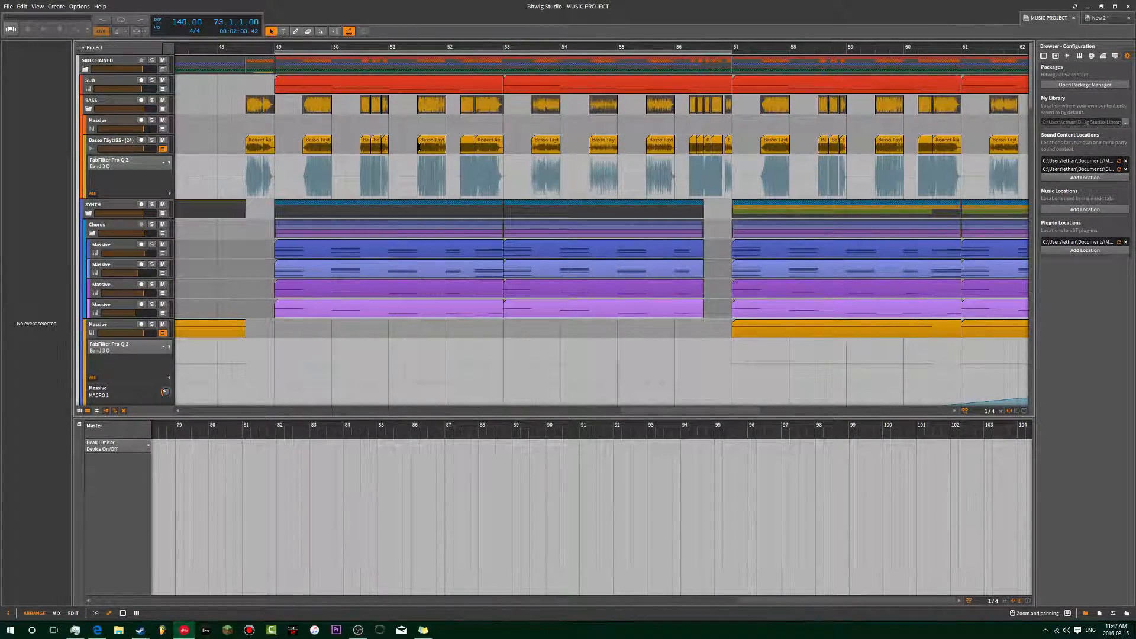
Step: Enlarge the bass track's FabFilter Pro-Q 2 lane and examine the track's waveforms near bar 64 in the full-size audio editor
{"action": "left_click_drag", "start_coordinate": [436, 162], "coordinate": [118, 287]}
{"action": "left_click_drag", "start_coordinate": [382, 255], "coordinate": [415, 214]}
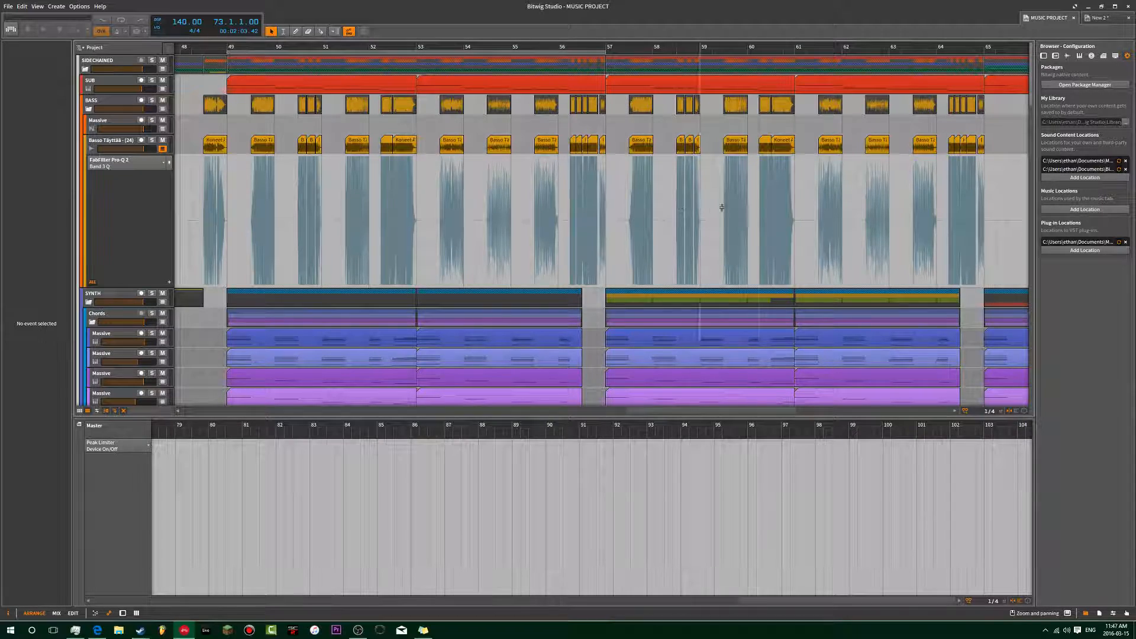
{"action": "left_click", "coordinate": [737, 145]}
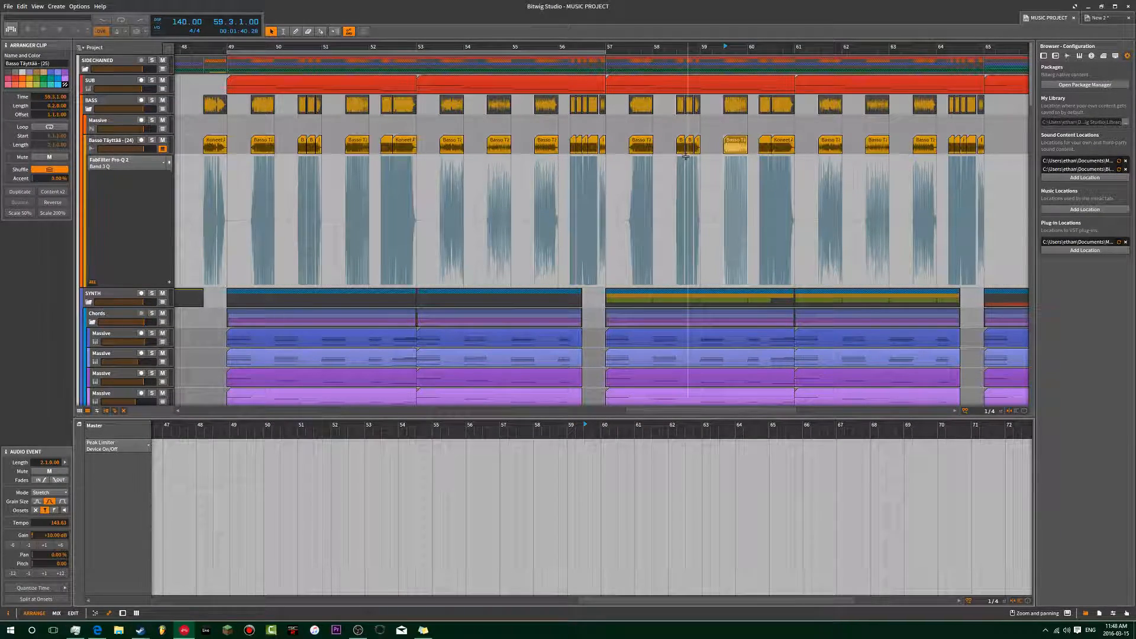
{"action": "key", "text": "e"}
{"action": "key", "text": "alt+3"}
{"action": "mouse_move", "coordinate": [245, 47]}
{"action": "left_mouse_down"}
{"action": "mouse_move", "coordinate": [506, 107]}
{"action": "mouse_move", "coordinate": [560, 237]}
{"action": "mouse_move", "coordinate": [558, 383]}
{"action": "mouse_move", "coordinate": [477, 183]}
{"action": "mouse_move", "coordinate": [477, 106]}
{"action": "mouse_move", "coordinate": [500, 77]}
{"action": "left_mouse_up"}
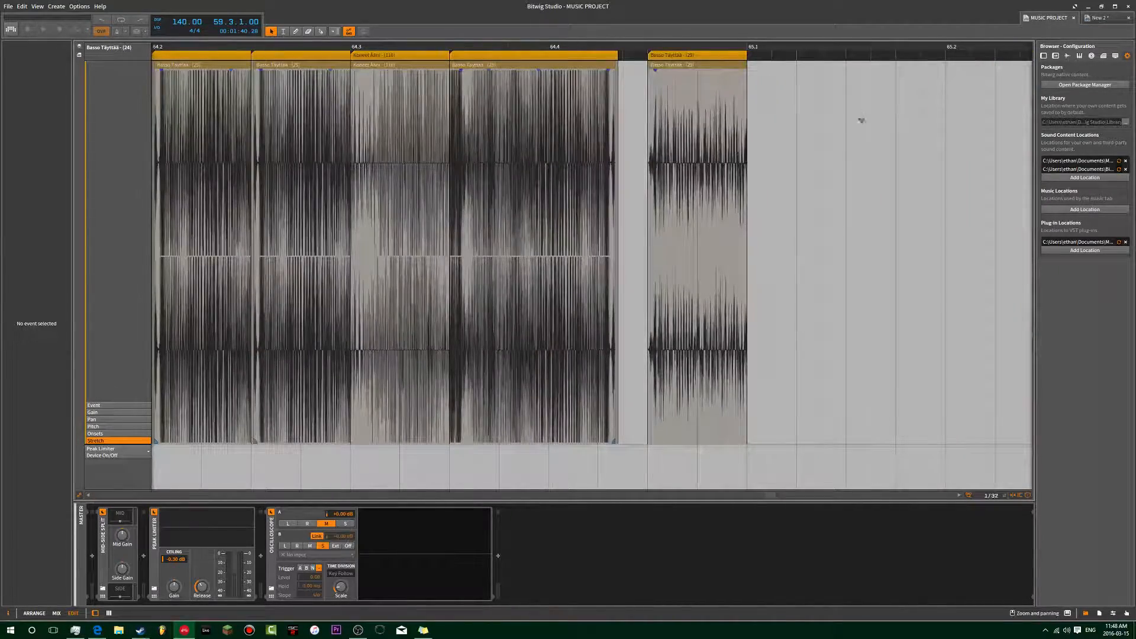
Step: Switch to the New 2 project and examine the Group 1 Master-bounce-2 clip's waveform in the audio editor
{"action": "left_click", "coordinate": [1101, 19]}
{"action": "double_click", "coordinate": [241, 87]}
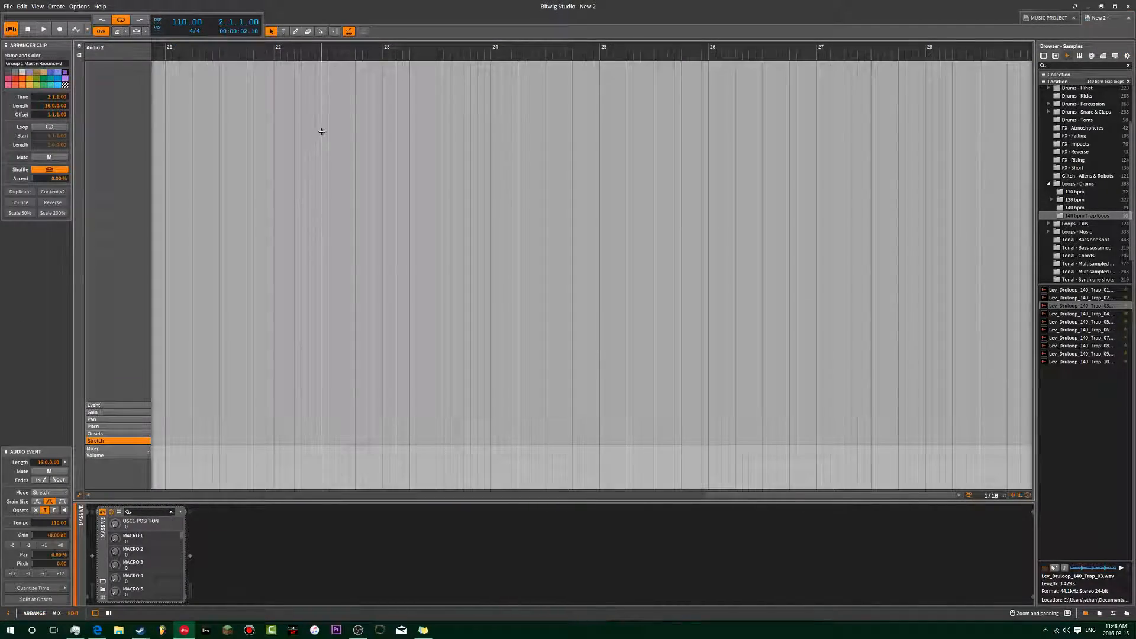
{"action": "left_click_drag", "start_coordinate": [310, 89], "coordinate": [849, 203]}
{"action": "left_click_drag", "start_coordinate": [703, 172], "coordinate": [1058, 100]}
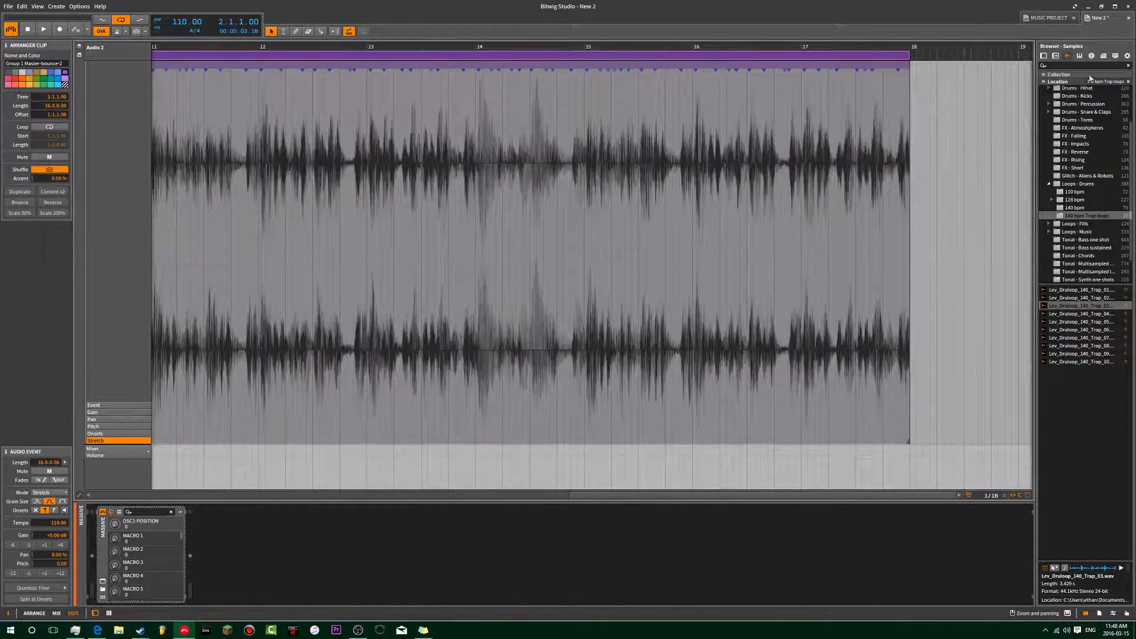
Step: Switch between MUSIC PROJECT and New 2 to compare a close-up of the bass waveform with the bounced clip's waveform
{"action": "left_click", "coordinate": [1039, 19]}
{"action": "left_click_drag", "start_coordinate": [794, 170], "coordinate": [1042, 141]}
{"action": "key", "text": "minus"}
{"action": "left_click_drag", "start_coordinate": [760, 195], "coordinate": [455, 195]}
{"action": "left_click", "coordinate": [1092, 20]}
{"action": "left_click", "coordinate": [1054, 19]}
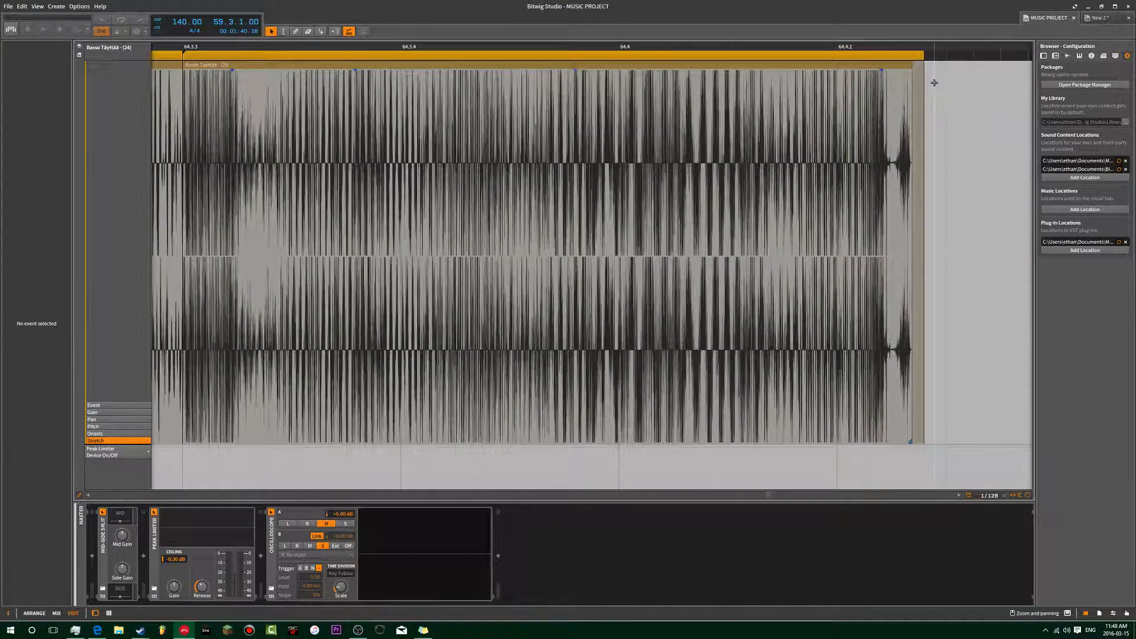
Step: Return to the MUSIC PROJECT arrangement, shrink the bass track's FabFilter Pro-Q 2 lane and hide the detail editor
{"action": "key", "text": "Tab"}
{"action": "scroll", "coordinate": [662, 225], "scroll_direction": "down", "scroll_amount": 6}
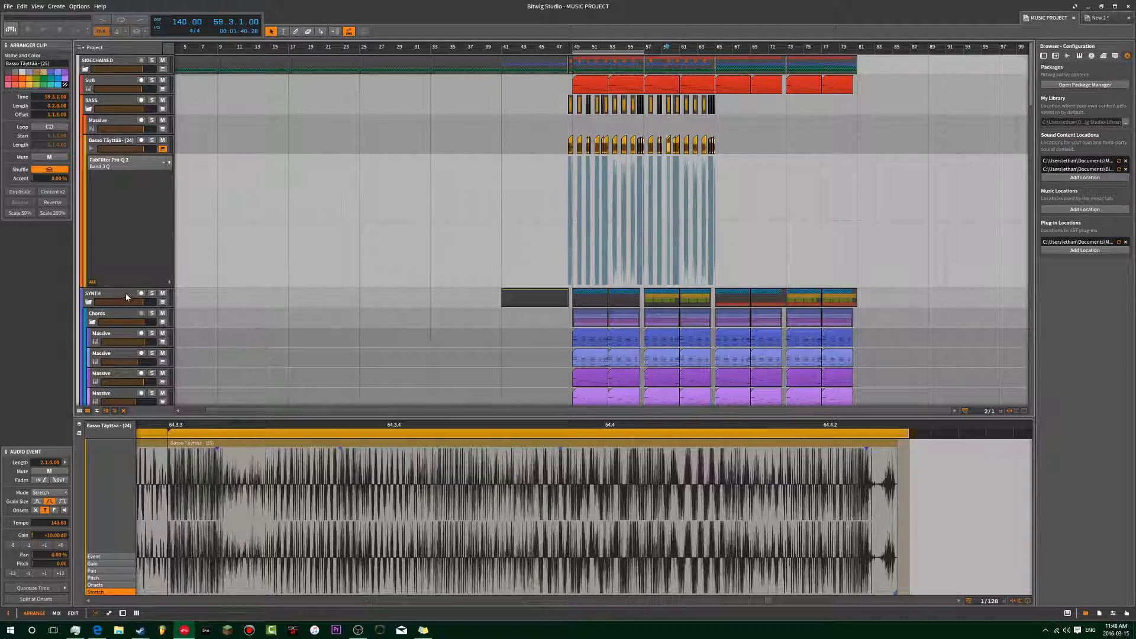
{"action": "left_click_drag", "start_coordinate": [128, 287], "coordinate": [127, 194]}
{"action": "scroll", "coordinate": [373, 233], "scroll_direction": "down", "scroll_amount": 2}
{"action": "scroll", "coordinate": [339, 232], "scroll_direction": "up", "scroll_amount": 2}
{"action": "left_click", "coordinate": [338, 232]}
{"action": "key", "text": "e"}
Step: Look through the MUSIC PROJECT arrangement and examine the waveforms of the orchestral string tracks
{"action": "scroll", "coordinate": [341, 228], "scroll_direction": "down", "scroll_amount": 15}
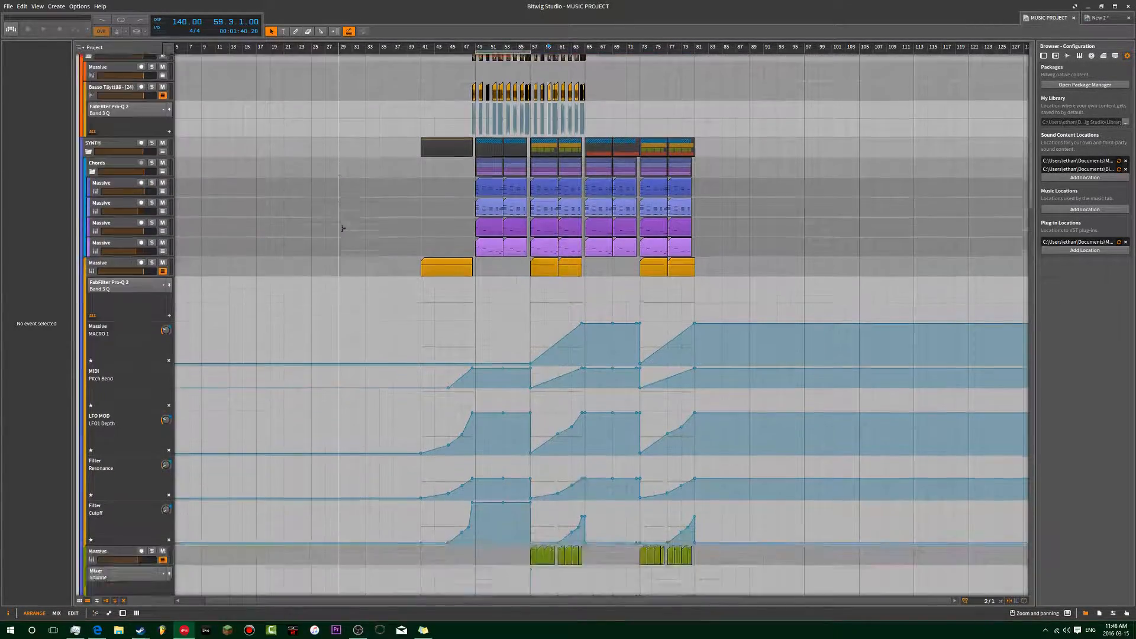
{"action": "scroll", "coordinate": [342, 229], "scroll_direction": "down", "scroll_amount": 12}
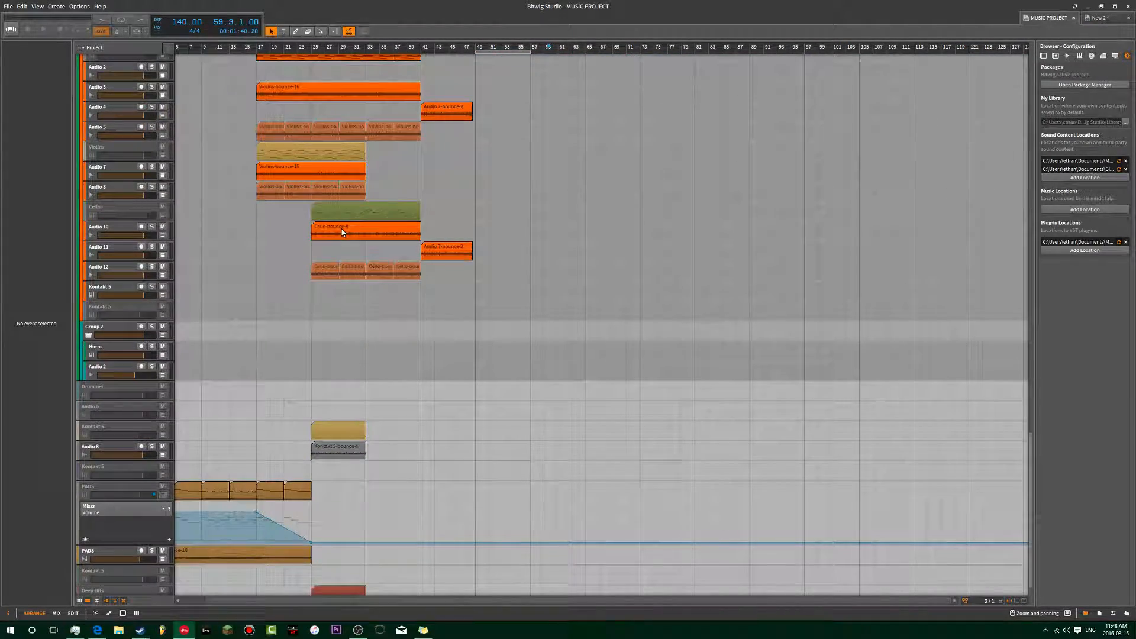
{"action": "scroll", "coordinate": [342, 232], "scroll_direction": "up", "scroll_amount": 8}
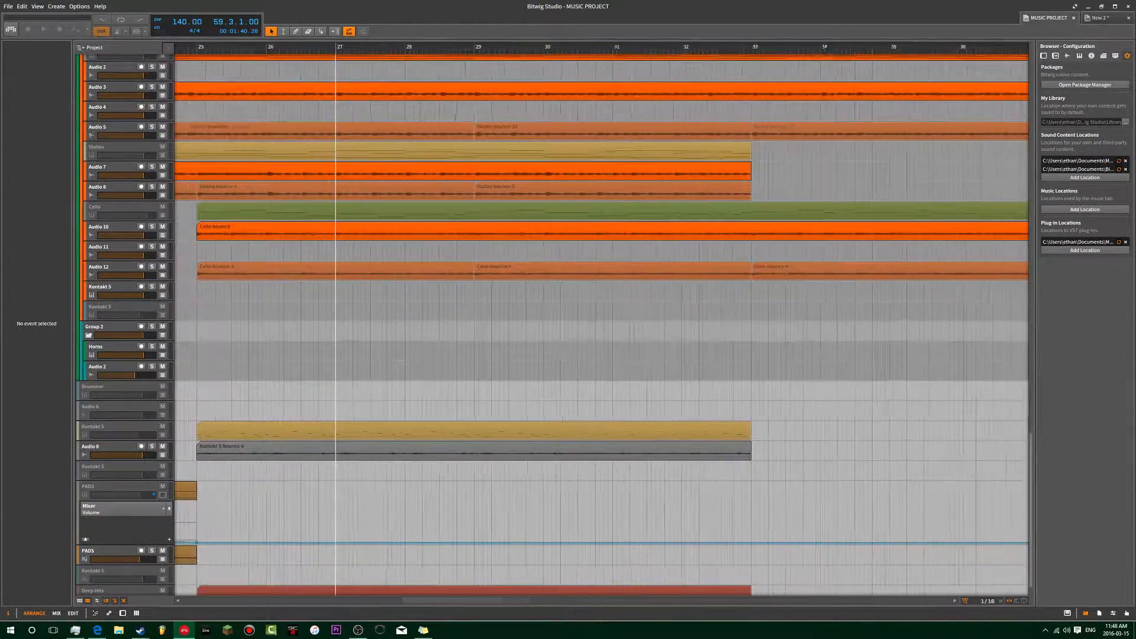
{"action": "scroll", "coordinate": [332, 236], "scroll_direction": "down", "scroll_amount": 5}
{"action": "scroll", "coordinate": [314, 267], "scroll_direction": "down", "scroll_amount": 3}
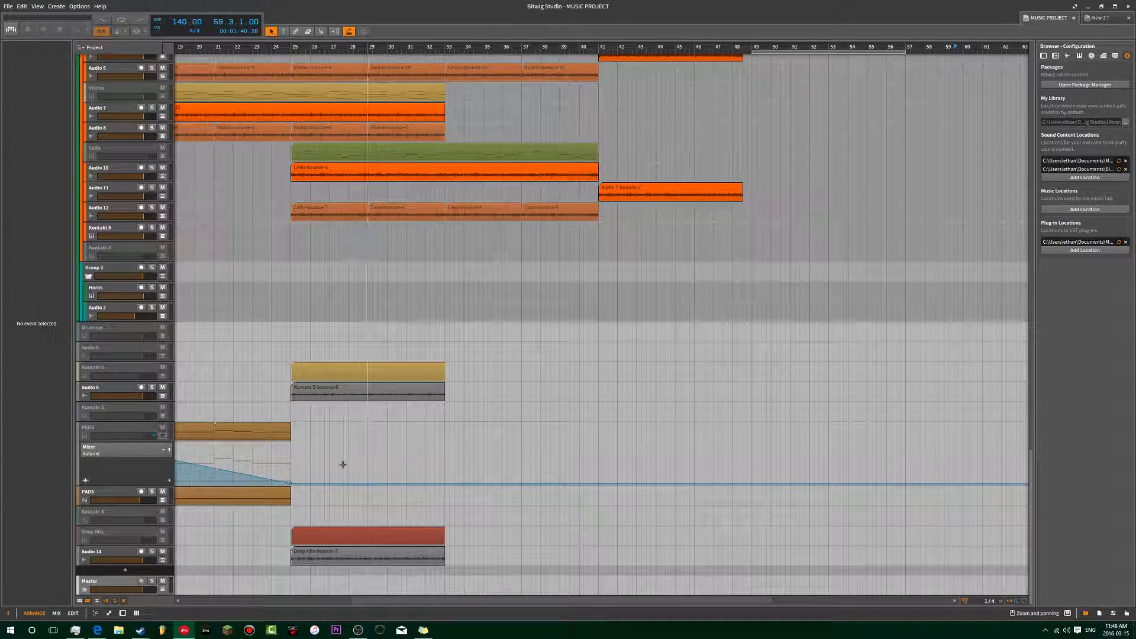
{"action": "scroll", "coordinate": [349, 387], "scroll_direction": "up", "scroll_amount": 2}
{"action": "scroll", "coordinate": [375, 253], "scroll_direction": "up", "scroll_amount": 2}
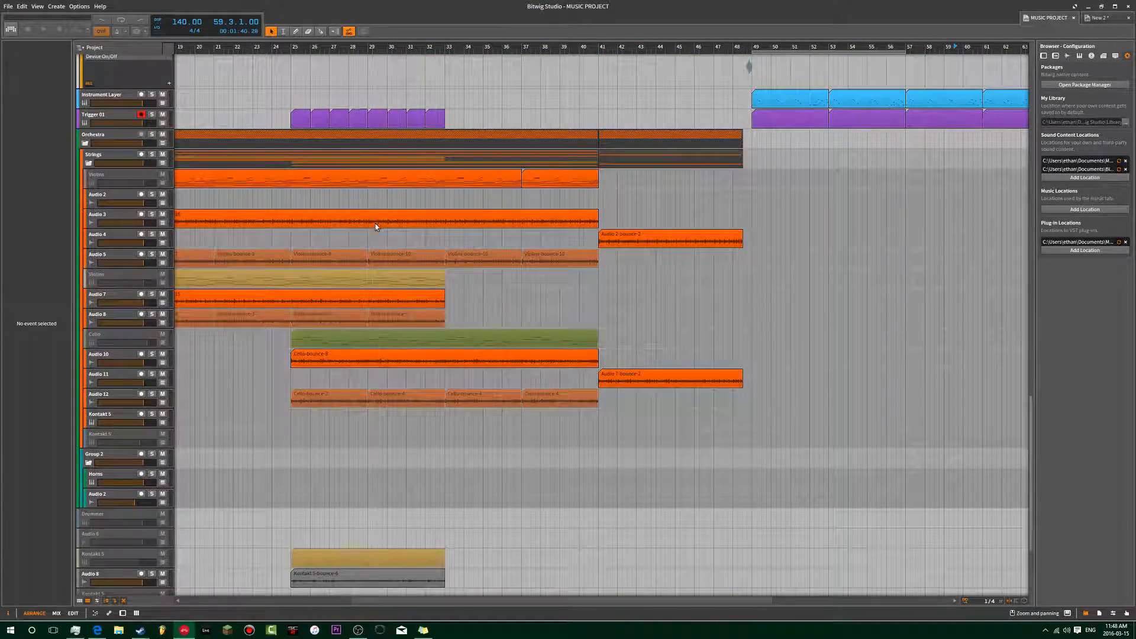
{"action": "scroll", "coordinate": [513, 222], "scroll_direction": "up", "scroll_amount": 2}
{"action": "scroll", "coordinate": [525, 237], "scroll_direction": "up", "scroll_amount": 6}
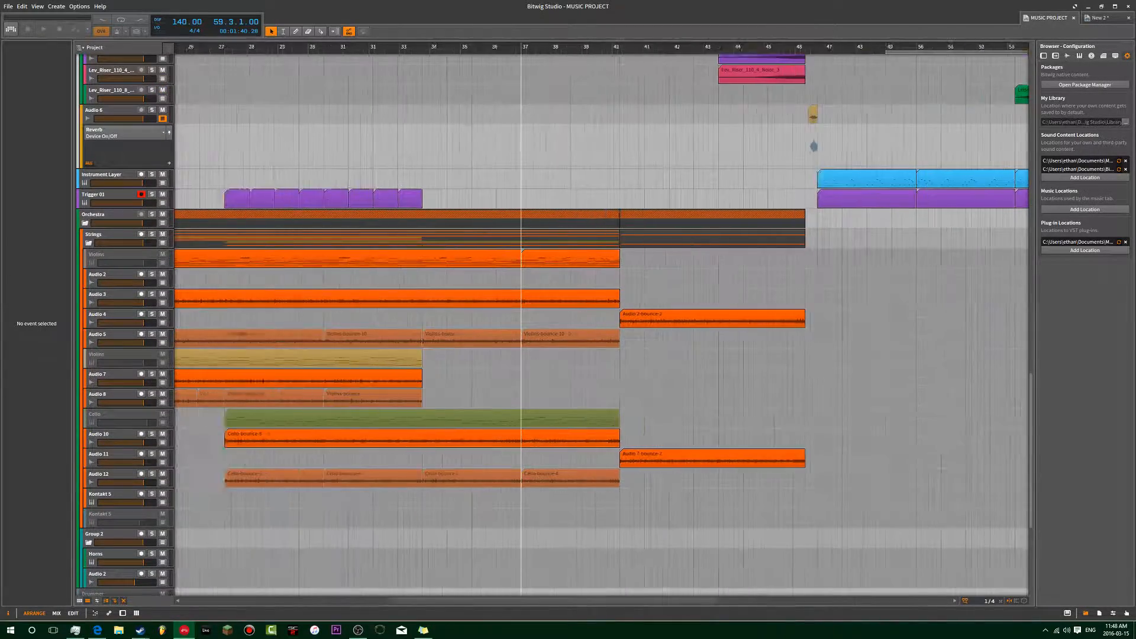
{"action": "scroll", "coordinate": [524, 251], "scroll_direction": "down", "scroll_amount": 6}
Step: Select the first violins track in the Strings group and examine the impact and riser clips on the FX tracks
{"action": "left_click", "coordinate": [108, 260]}
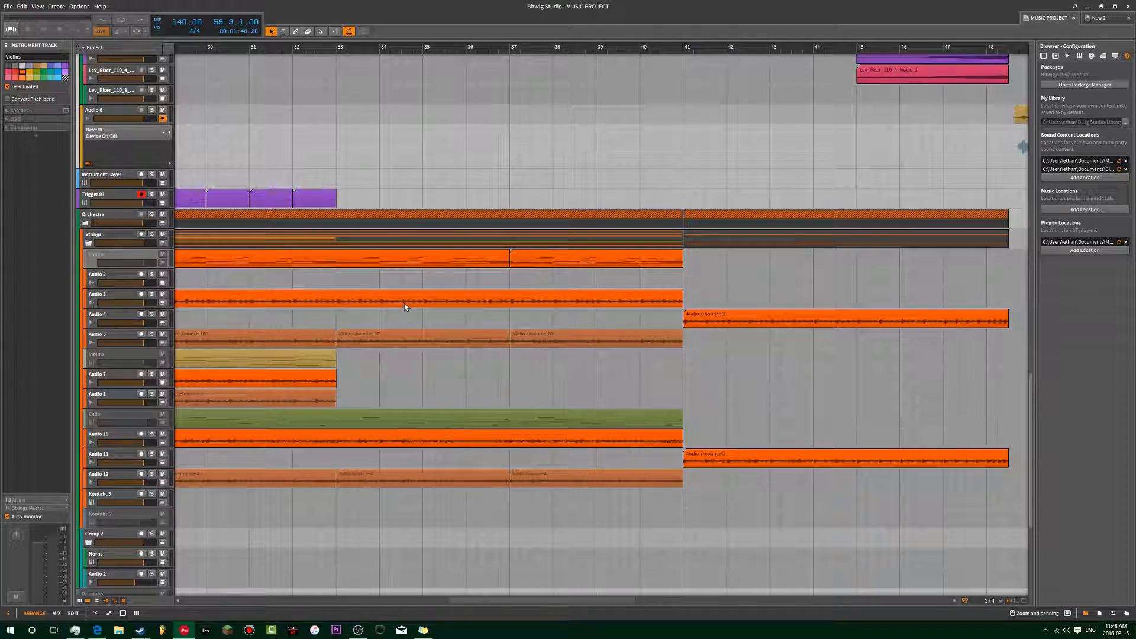
{"action": "scroll", "coordinate": [405, 306], "scroll_direction": "down", "scroll_amount": 3}
{"action": "scroll", "coordinate": [406, 304], "scroll_direction": "up", "scroll_amount": 6}
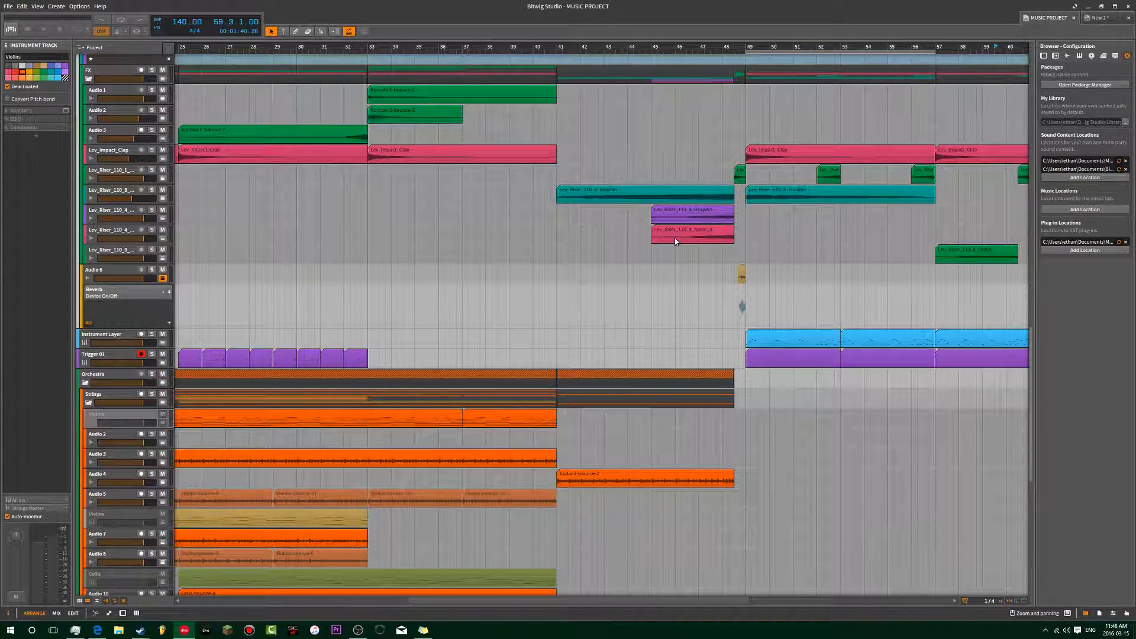
{"action": "left_click_drag", "start_coordinate": [757, 256], "coordinate": [532, 243]}
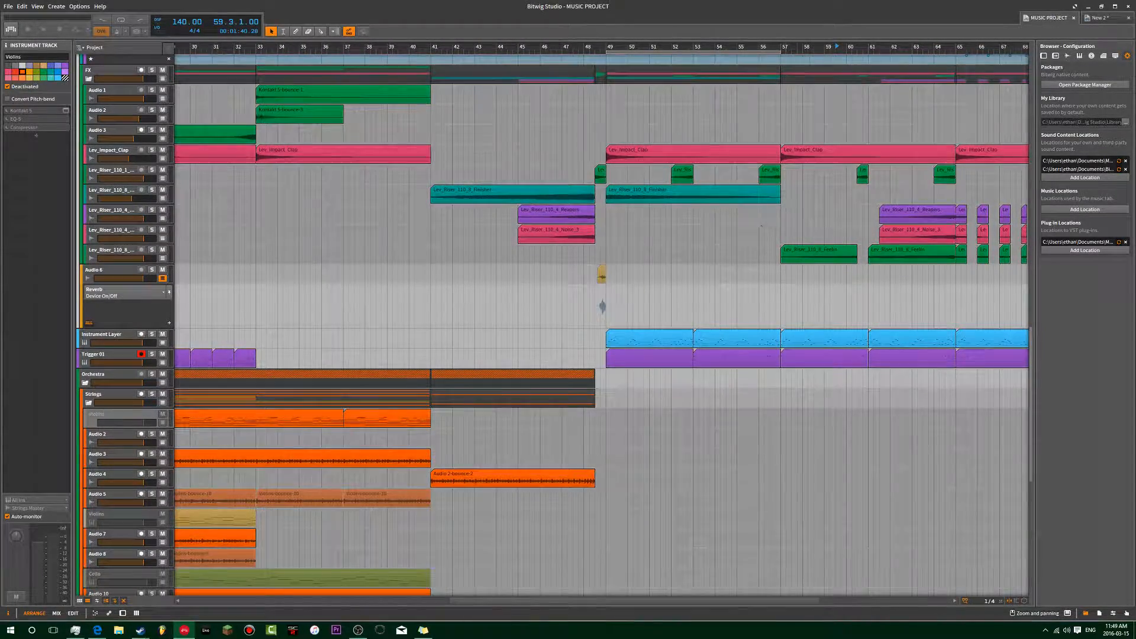
{"action": "left_click_drag", "start_coordinate": [762, 228], "coordinate": [423, 233]}
{"action": "left_click_drag", "start_coordinate": [320, 277], "coordinate": [319, 296]}
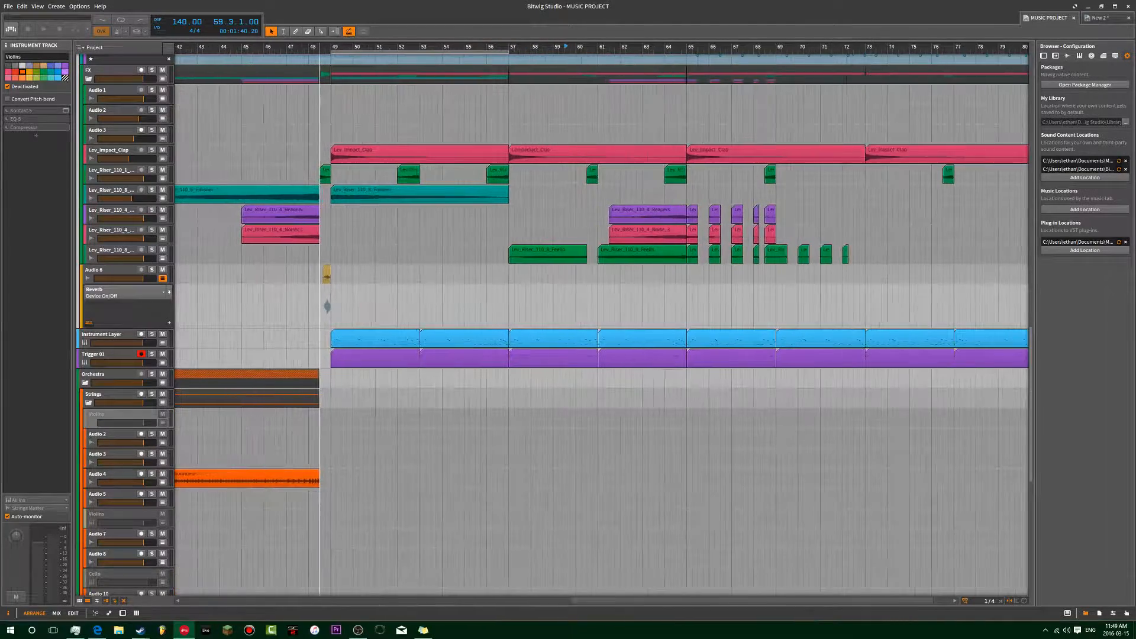
Step: Return to the New 2 project's arrangement, select the Audio 2 track and play its clip from bar 2
{"action": "left_click", "coordinate": [1096, 18]}
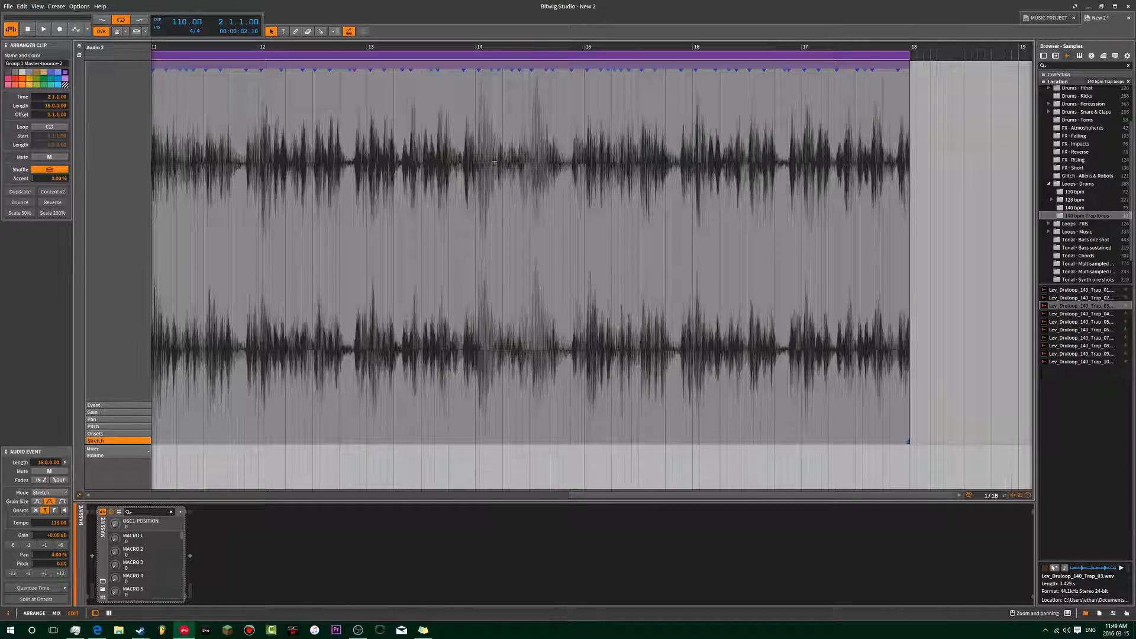
{"action": "key", "text": "alt+1"}
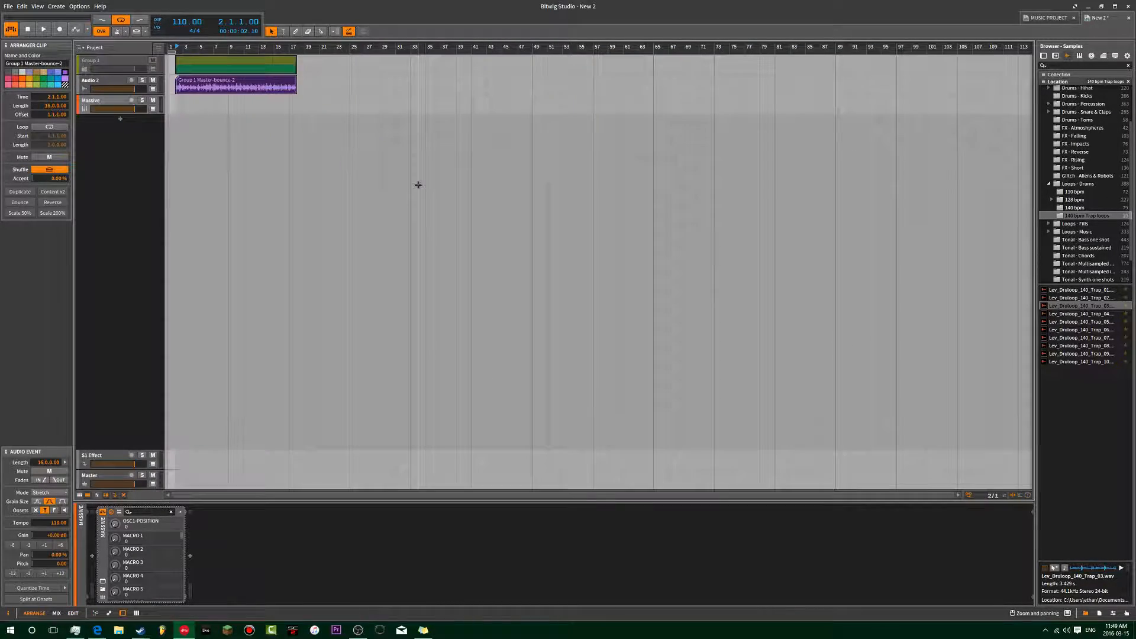
{"action": "left_click", "coordinate": [118, 101]}
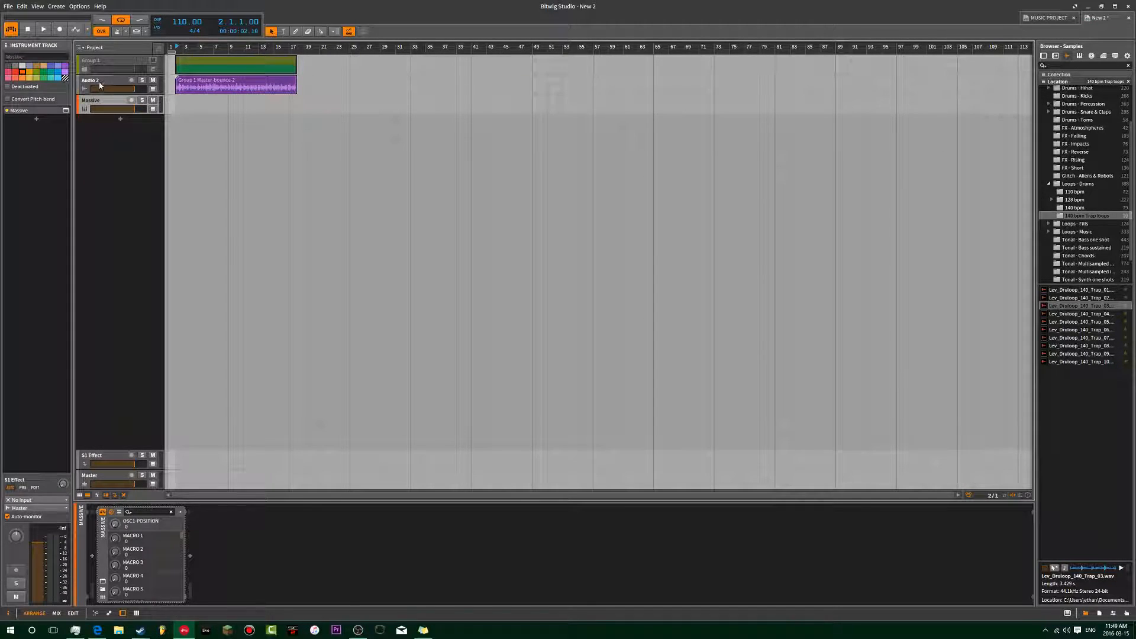
{"action": "left_click", "coordinate": [117, 88]}
{"action": "key", "text": "space"}
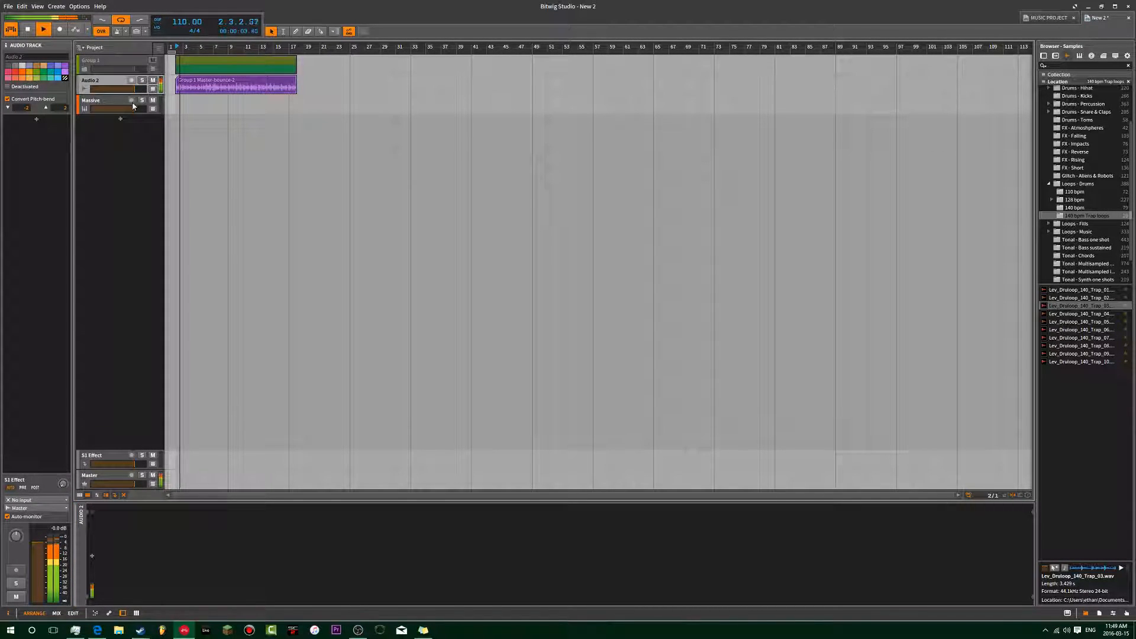
{"action": "key", "text": "space"}
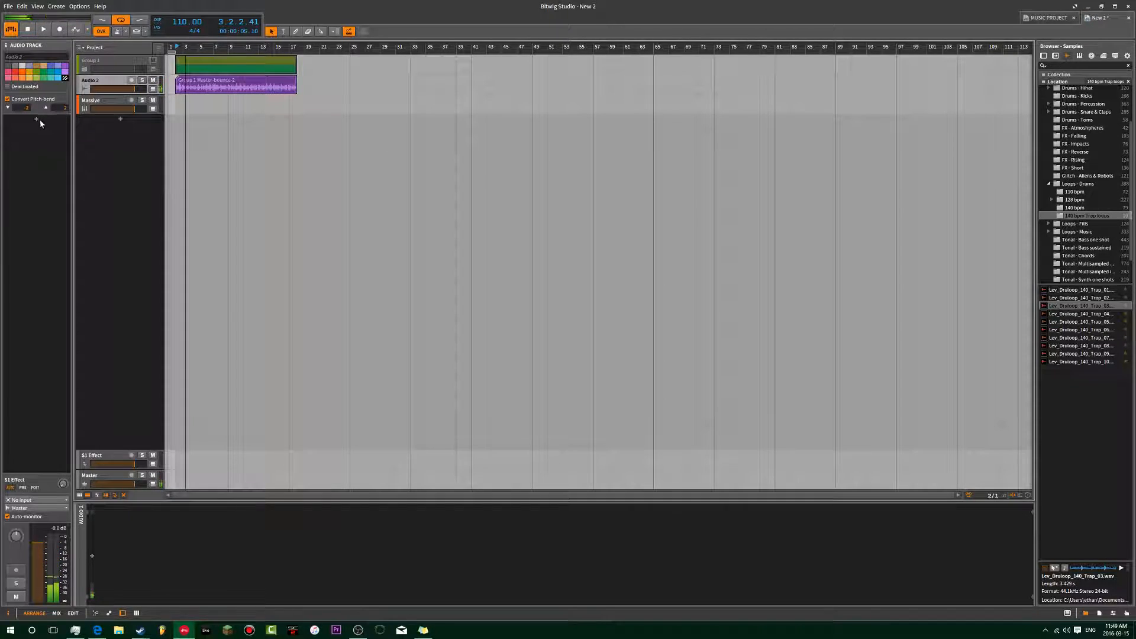
Step: Add a Compressor to the Audio 2 track and play the clip through it
{"action": "left_click", "coordinate": [36, 119]}
{"action": "type", "text": "M"}
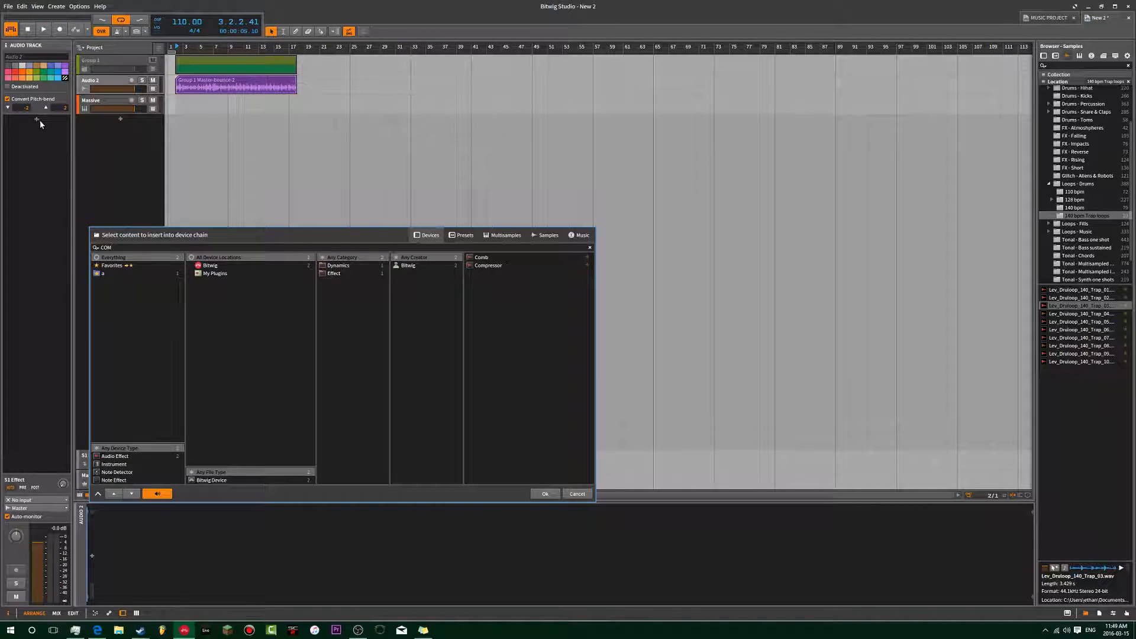
{"action": "double_click", "coordinate": [483, 266]}
{"action": "key", "text": "space"}
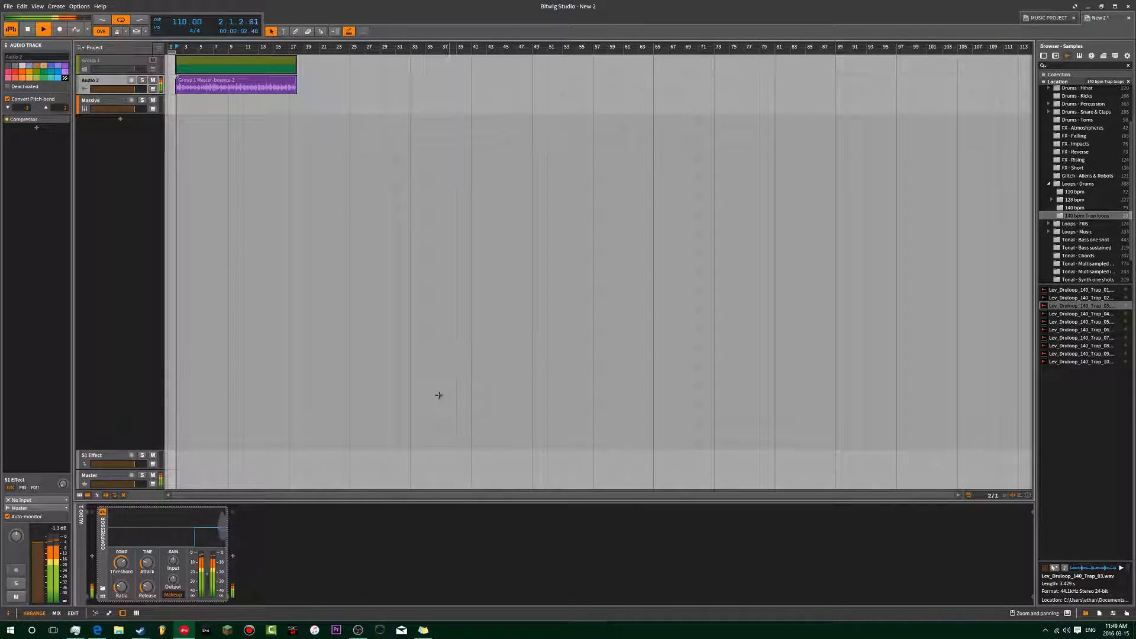
Step: Insert an Oscilloscope after the Compressor on the Audio 2 track and lower its time scale to show a longer stretch of waveform
{"action": "left_click", "coordinate": [232, 556]}
{"action": "type", "text": "OSC"}
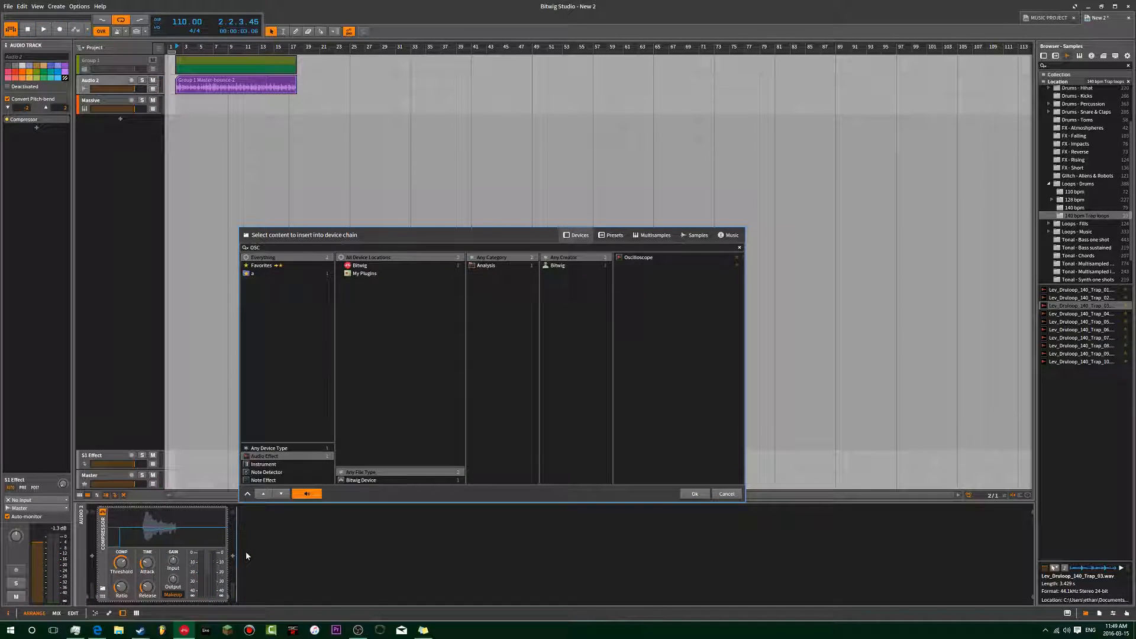
{"action": "double_click", "coordinate": [663, 258]}
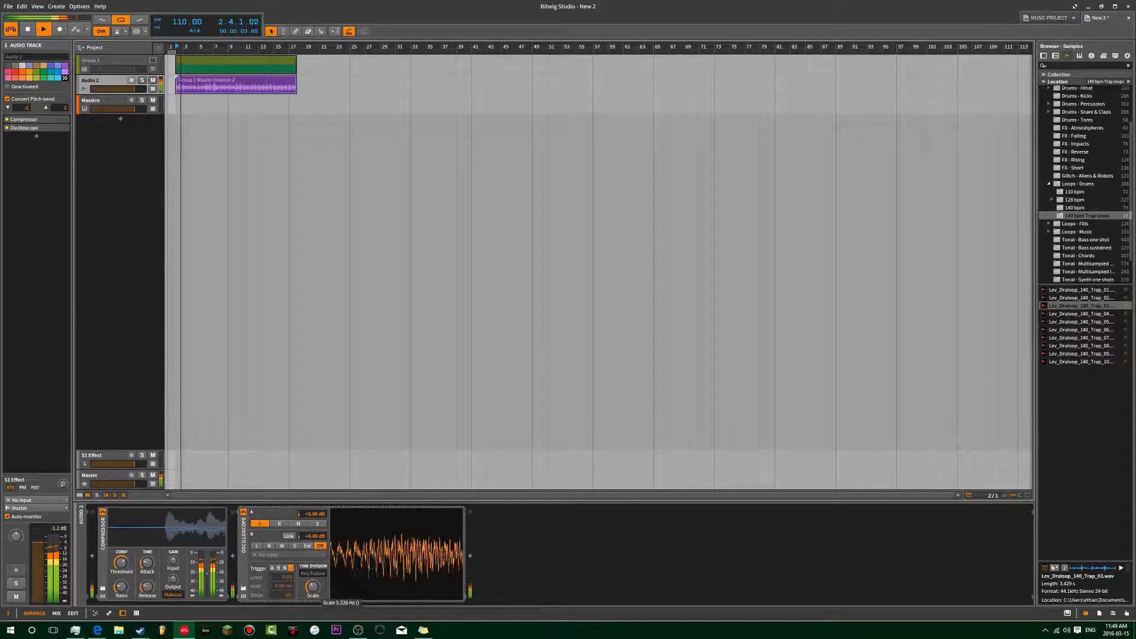
{"action": "left_click_drag", "start_coordinate": [313, 586], "coordinate": [309, 569]}
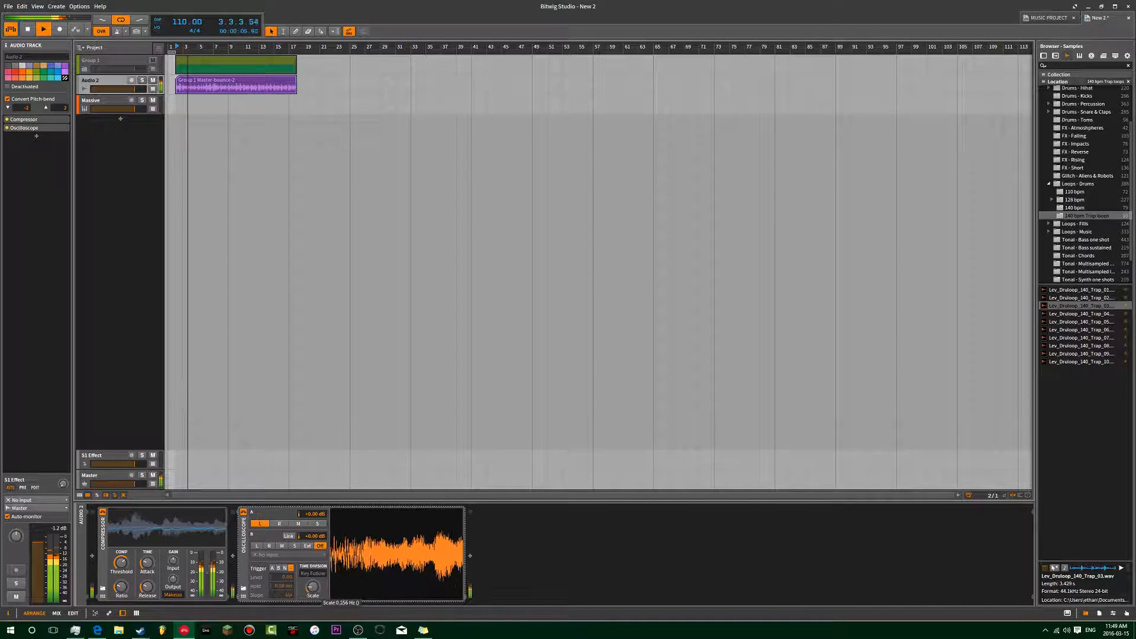
Step: Set the Oscilloscope's input A to mid and input B to side, and watch both waveforms during playback
{"action": "left_click", "coordinate": [298, 524]}
{"action": "left_click", "coordinate": [295, 546]}
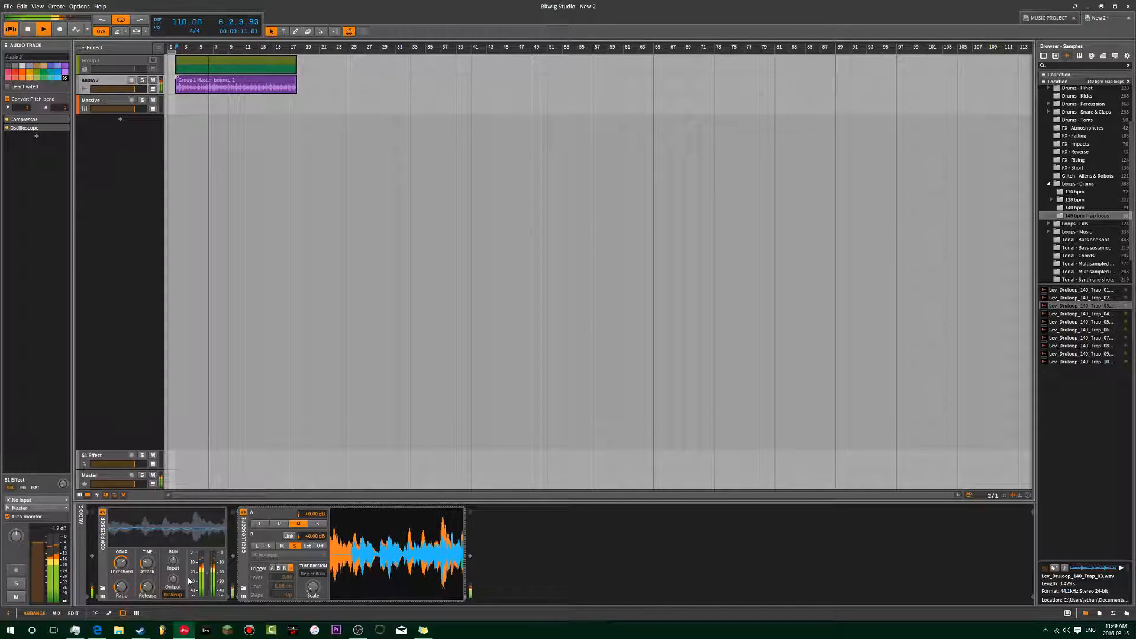
{"action": "key", "text": "space"}
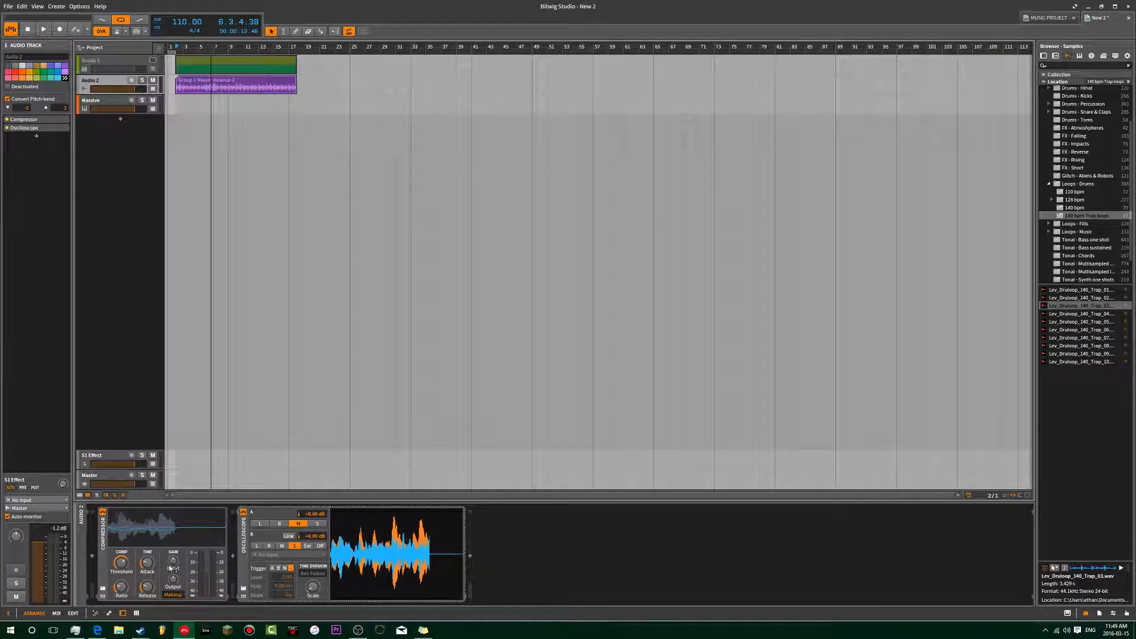
Step: During playback, lower the Compressor's threshold to its minimum, push its ratio to maximum and raise its output gain
{"action": "key", "text": "space"}
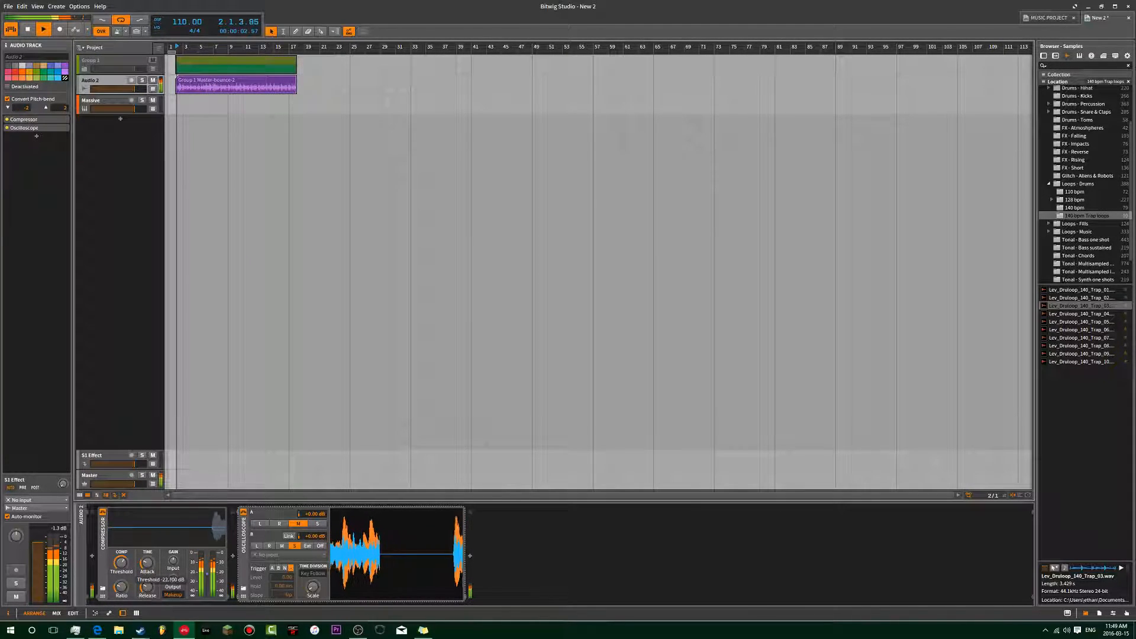
{"action": "mouse_move", "coordinate": [122, 587]}
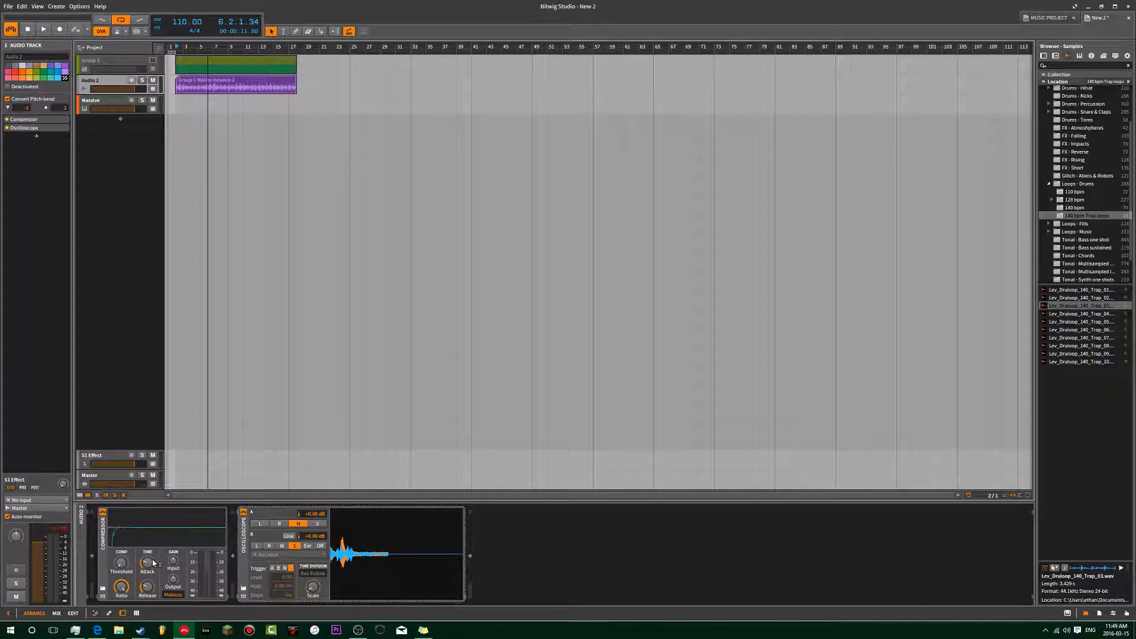
{"action": "key", "text": "space"}
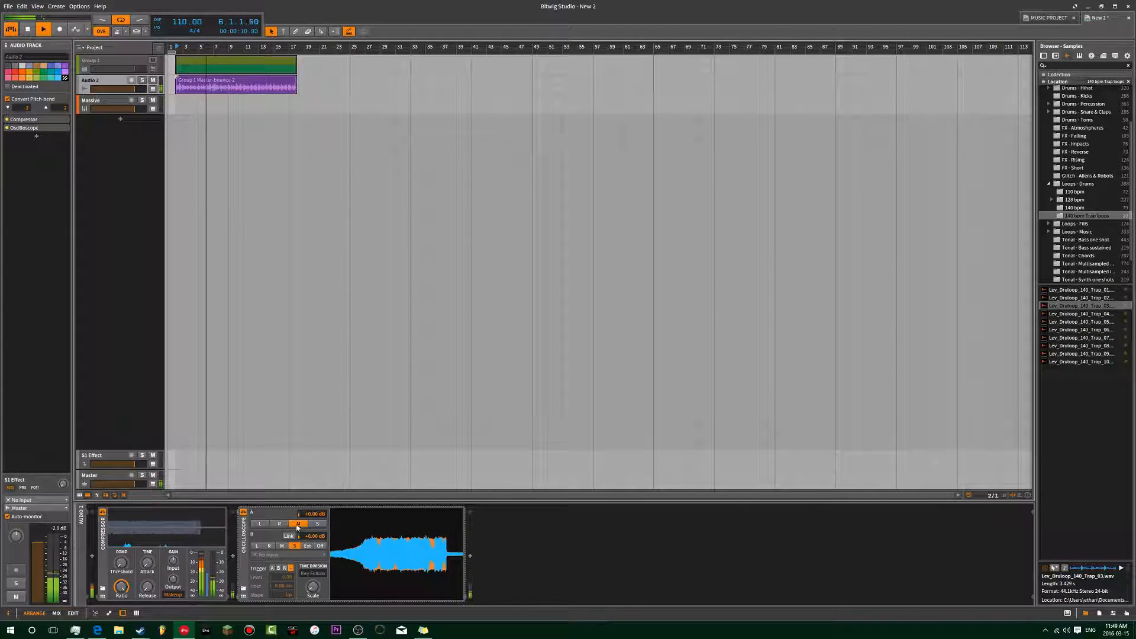
{"action": "key", "text": "space"}
{"action": "key", "text": "space"}
{"action": "left_click_drag", "start_coordinate": [173, 580], "coordinate": [173, 558]}
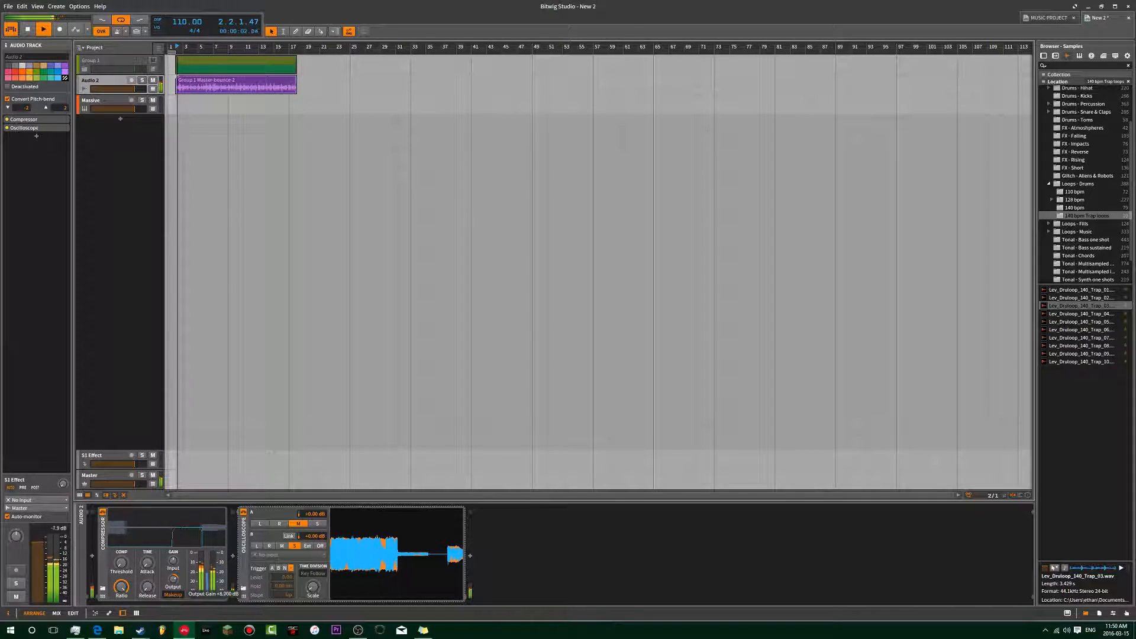
Step: Set the Oscilloscope's input A gain to +11.0 dB and link input B's gain to it
{"action": "left_click_drag", "start_coordinate": [313, 514], "coordinate": [313, 498]}
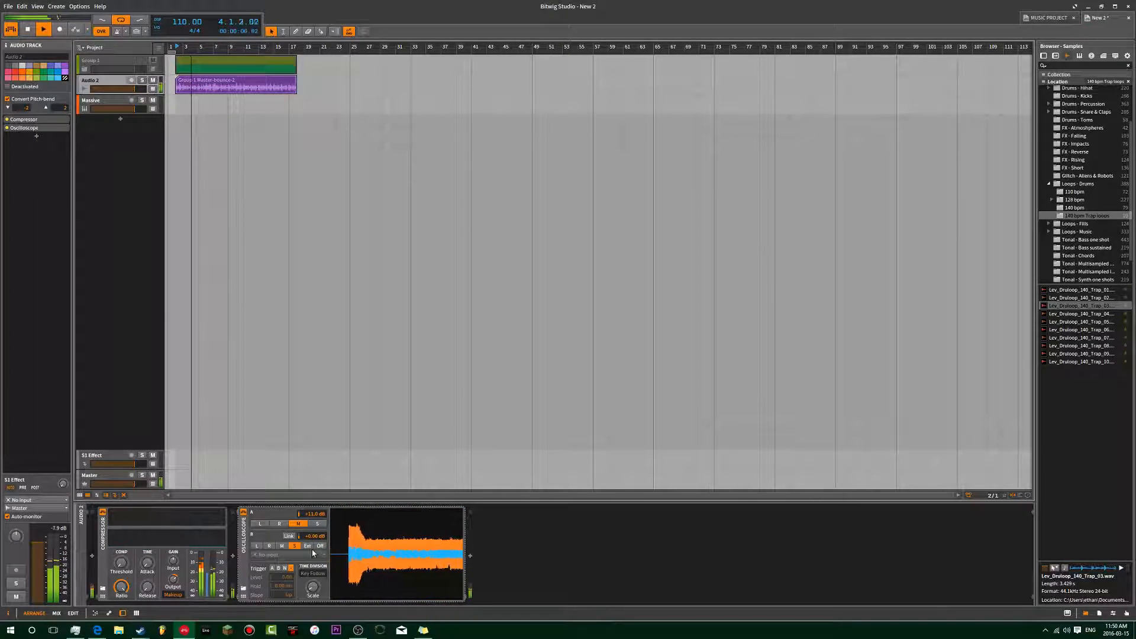
{"action": "left_click", "coordinate": [289, 537]}
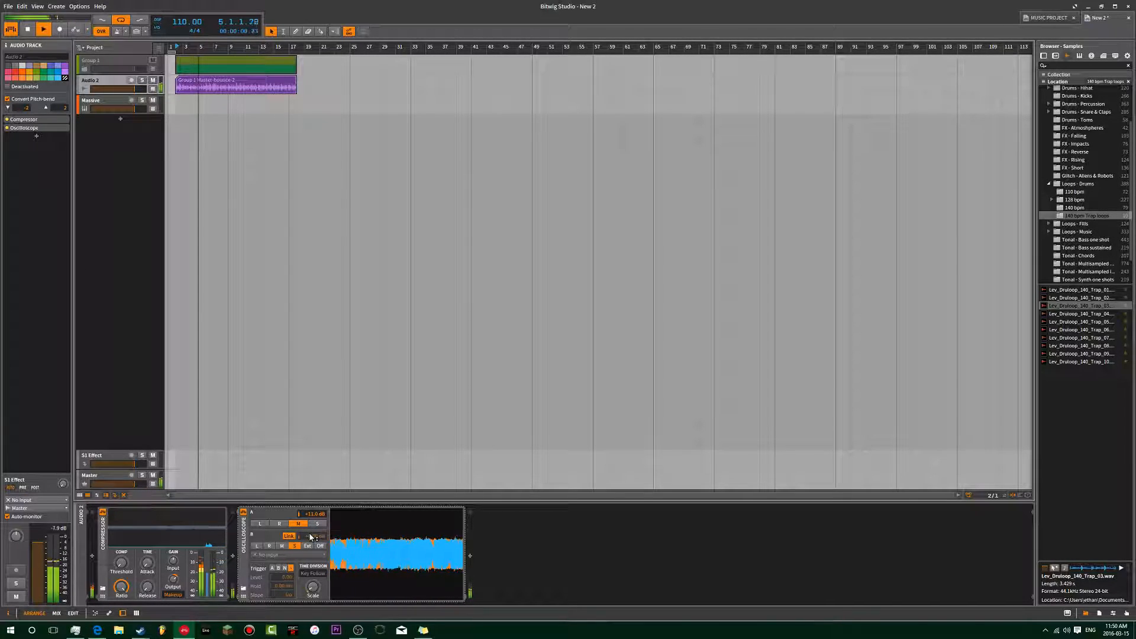
Step: Reset the Oscilloscope's gain to 0 dB and compare the waveform with the Compressor bypassed and active
{"action": "left_click", "coordinate": [104, 514]}
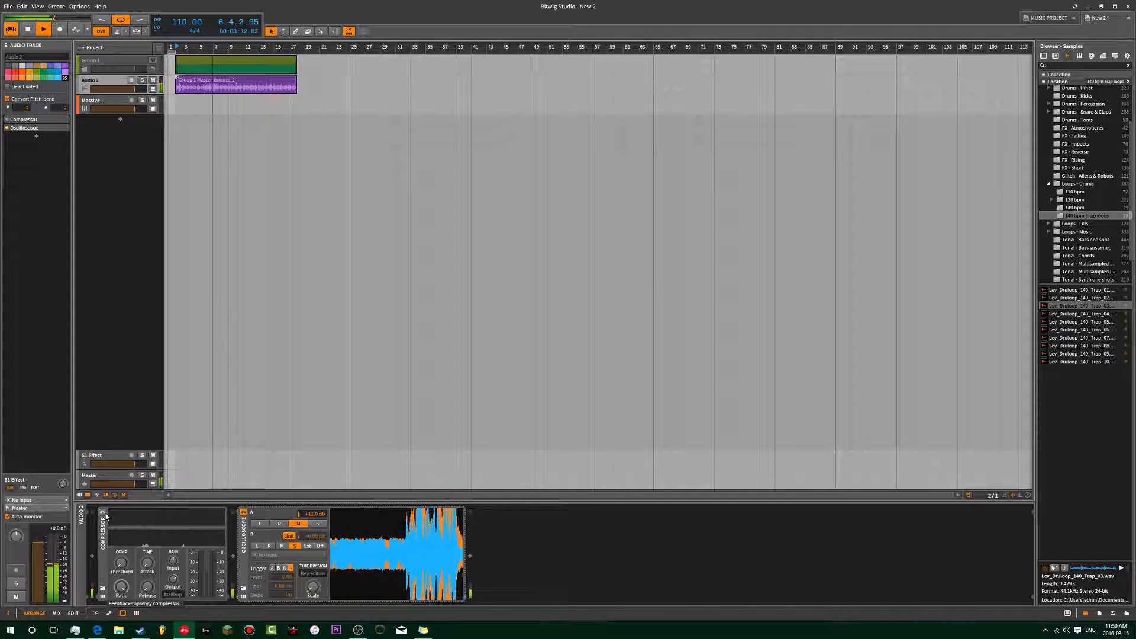
{"action": "left_click_drag", "start_coordinate": [312, 516], "coordinate": [313, 519]}
{"action": "double_click", "coordinate": [311, 514]}
{"action": "type", "text": "0"}
{"action": "key", "text": "Return"}
{"action": "left_click", "coordinate": [103, 512]}
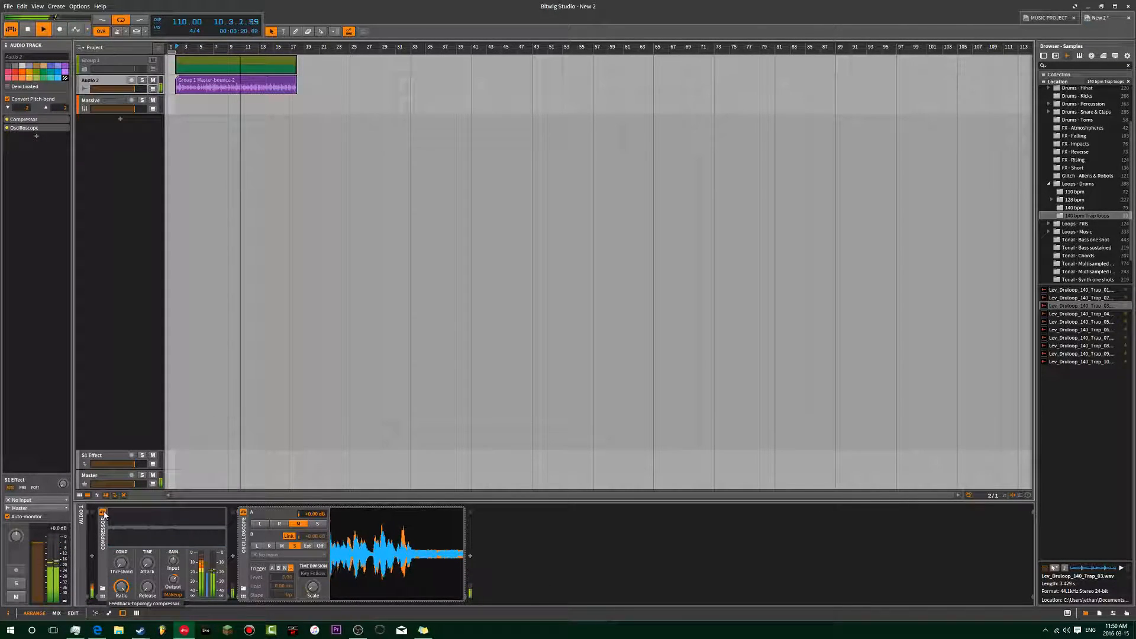
{"action": "left_click", "coordinate": [103, 512]}
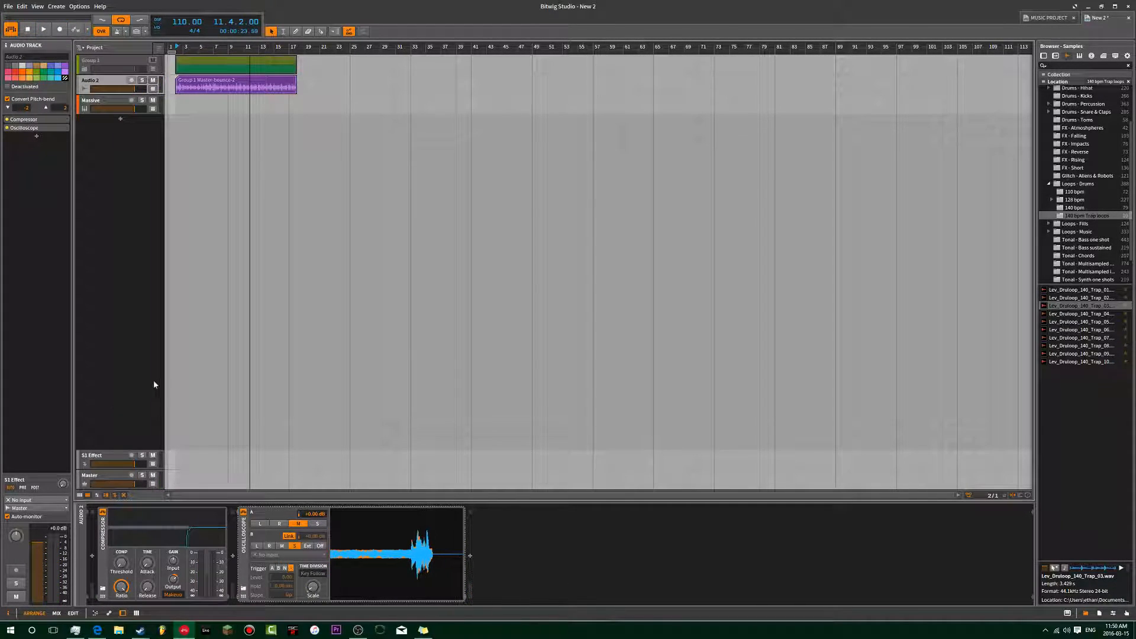
Step: Bounce the purple Group 1 Master-bounce-2 clip on Audio 2 to a new audio track
{"action": "left_click", "coordinate": [243, 127]}
{"action": "left_click_drag", "start_coordinate": [210, 48], "coordinate": [195, 7]}
{"action": "left_click", "coordinate": [219, 90]}
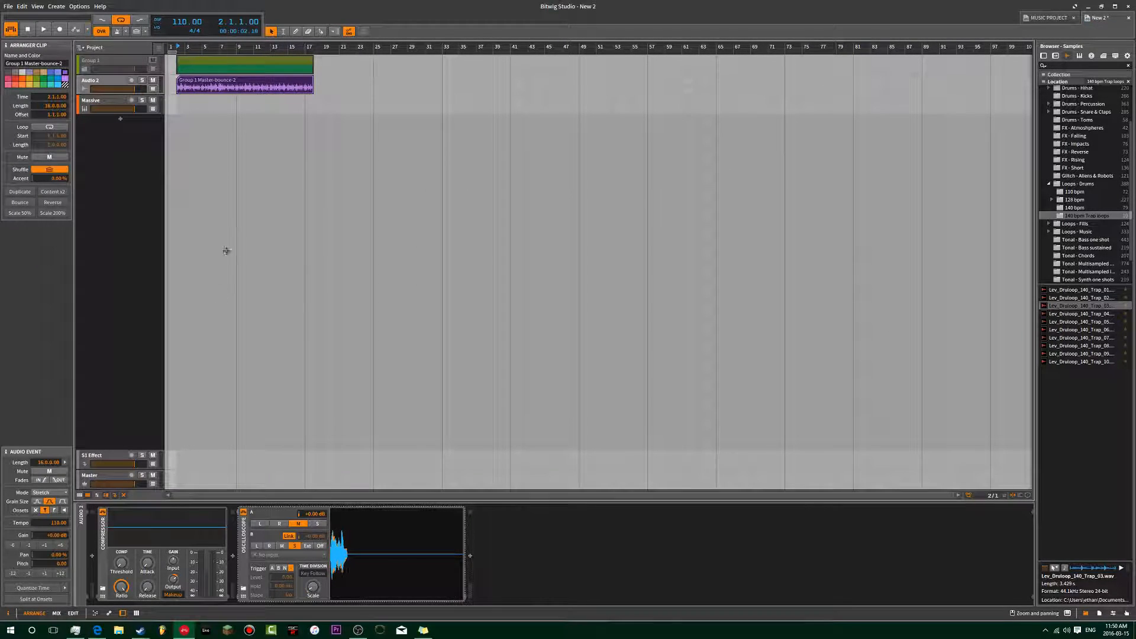
{"action": "right_click", "coordinate": [212, 86]}
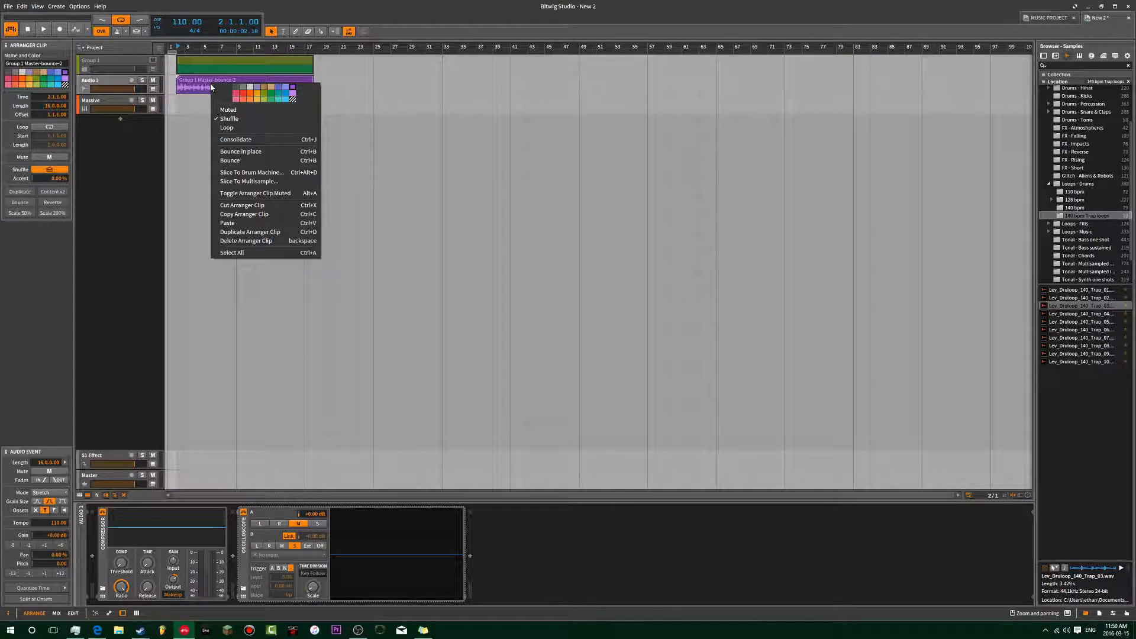
{"action": "left_click", "coordinate": [237, 161]}
{"action": "left_click", "coordinate": [603, 384]}
Step: Give the bounced clip on Audio 3 a gain of +12 dB and an orange color, aligned with the purple clip at bar 2
{"action": "left_click_drag", "start_coordinate": [192, 111], "coordinate": [389, 111]}
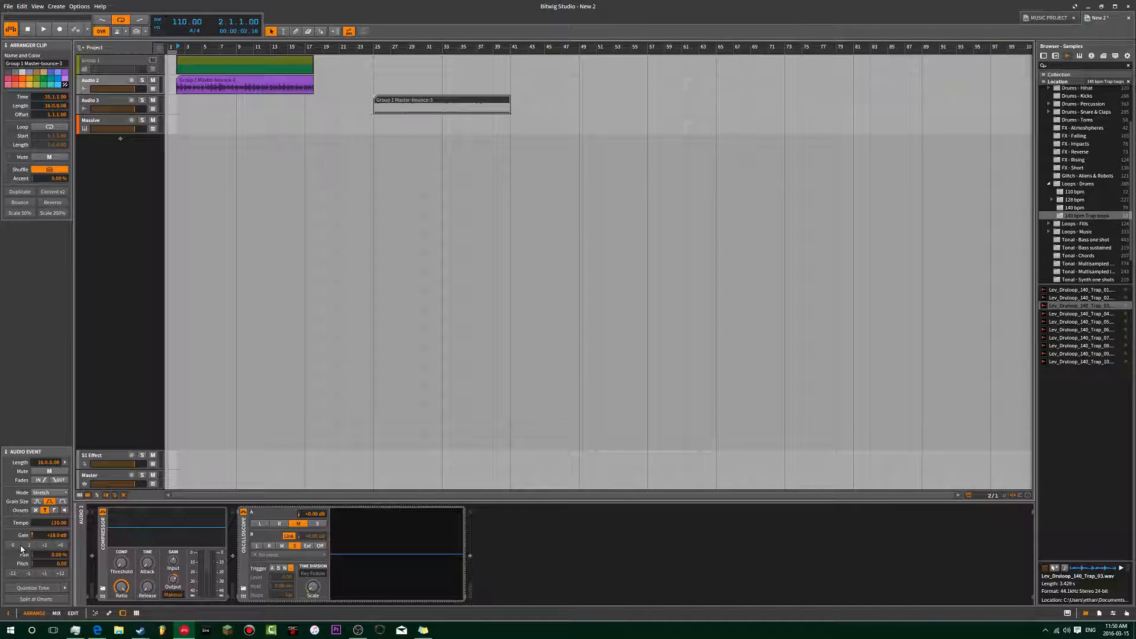
{"action": "left_click", "coordinate": [251, 122]}
{"action": "scroll", "coordinate": [402, 113], "scroll_direction": "up", "scroll_amount": 1}
{"action": "left_click_drag", "start_coordinate": [447, 111], "coordinate": [199, 105]}
{"action": "scroll", "coordinate": [213, 110], "scroll_direction": "up", "scroll_amount": 1}
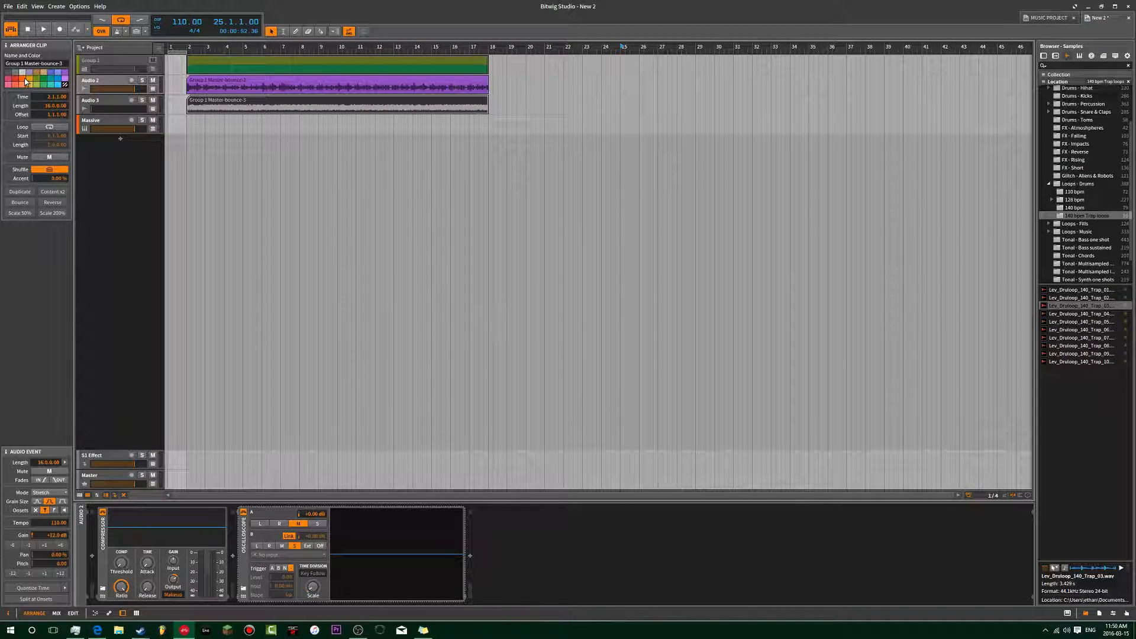
{"action": "left_click", "coordinate": [218, 136]}
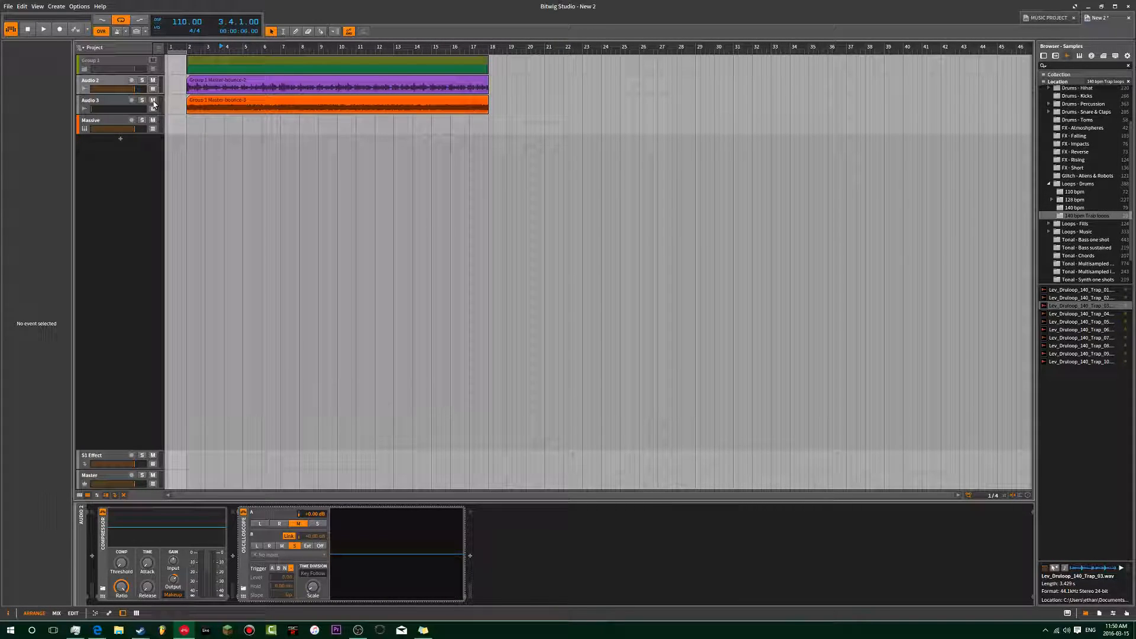
Step: Move the orange clip to bar 21 and play it while raising the Audio 3 volume to about -1 dB
{"action": "left_click", "coordinate": [202, 106]}
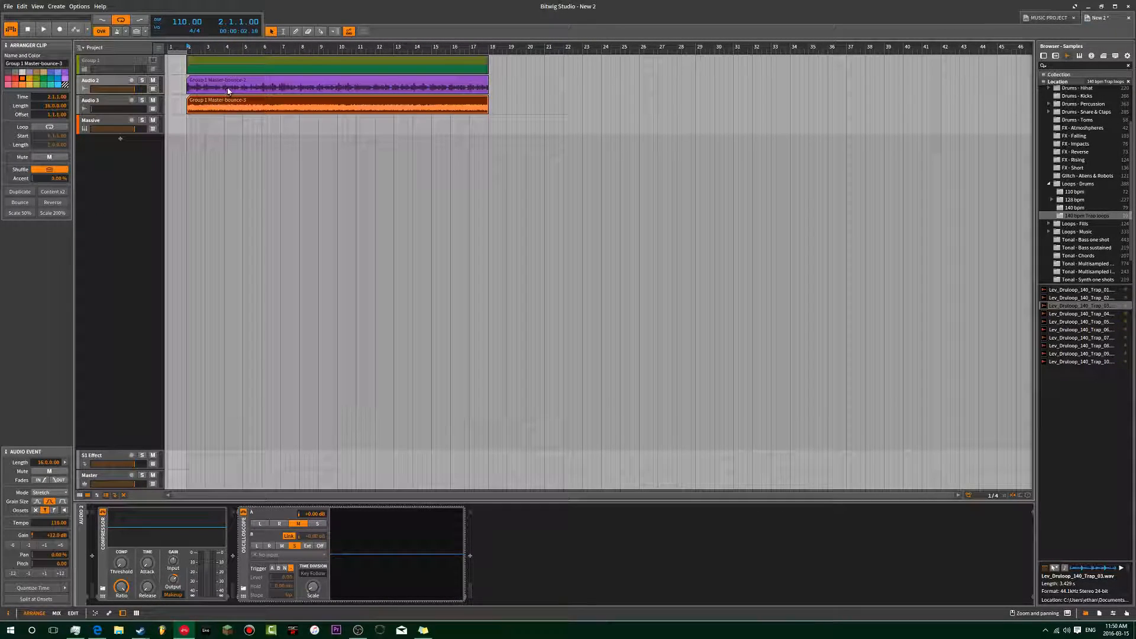
{"action": "left_click_drag", "start_coordinate": [225, 111], "coordinate": [578, 107]}
{"action": "left_click", "coordinate": [543, 87]}
{"action": "key", "text": "space"}
{"action": "left_click_drag", "start_coordinate": [91, 109], "coordinate": [133, 109]}
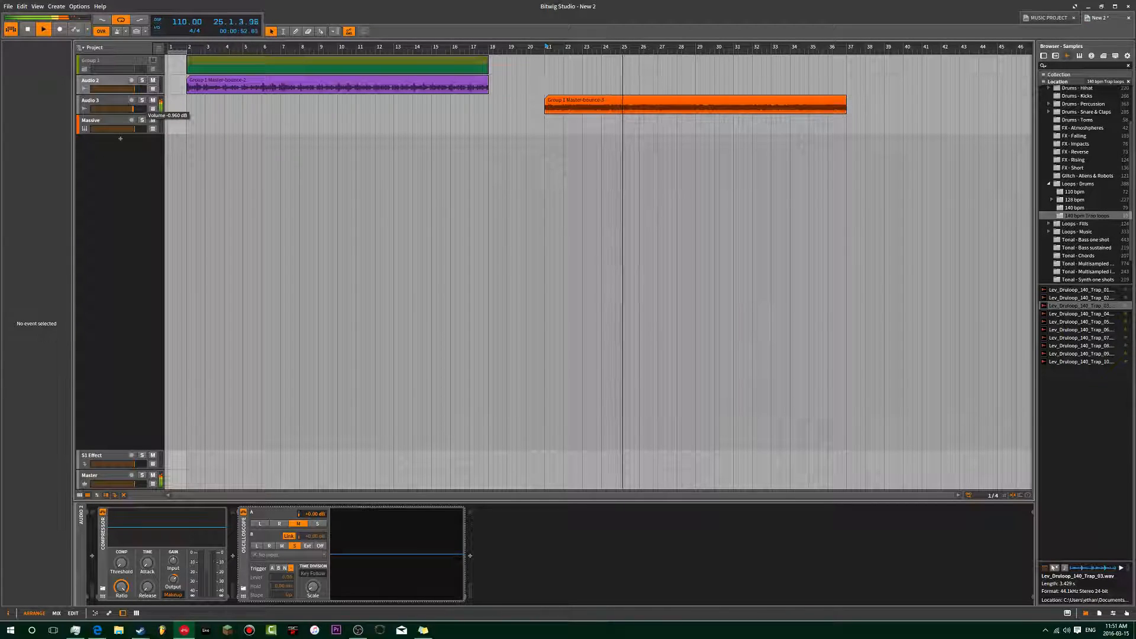
{"action": "left_click", "coordinate": [629, 106]}
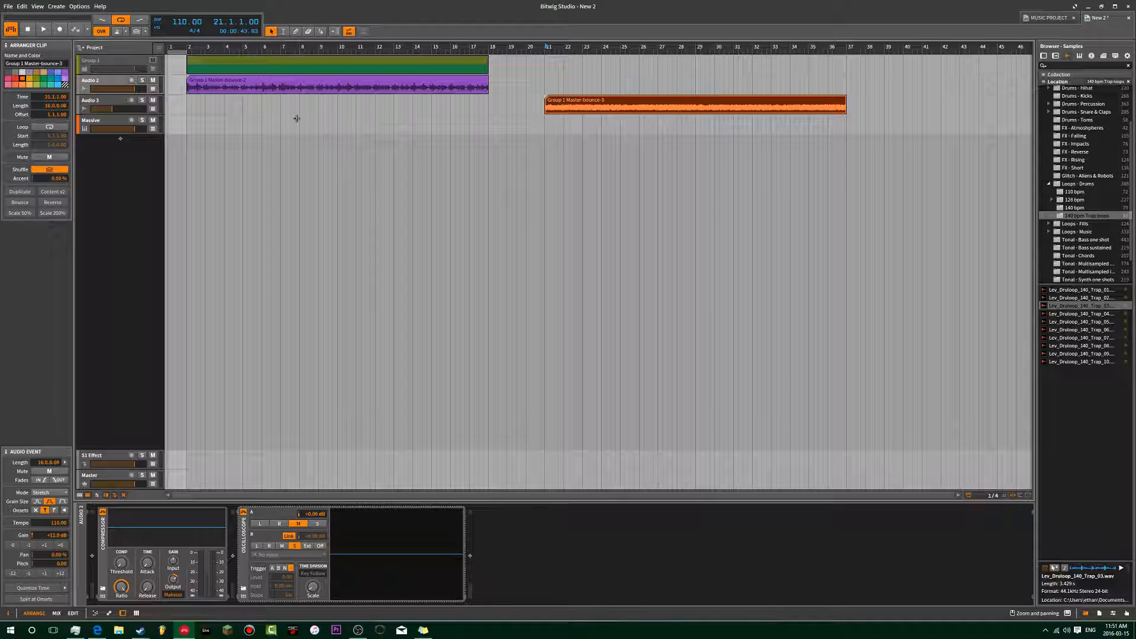
Step: Play the Audio 2 clip from bar 2 with the Compressor active and again with it bypassed to compare the waveforms
{"action": "left_click", "coordinate": [195, 104]}
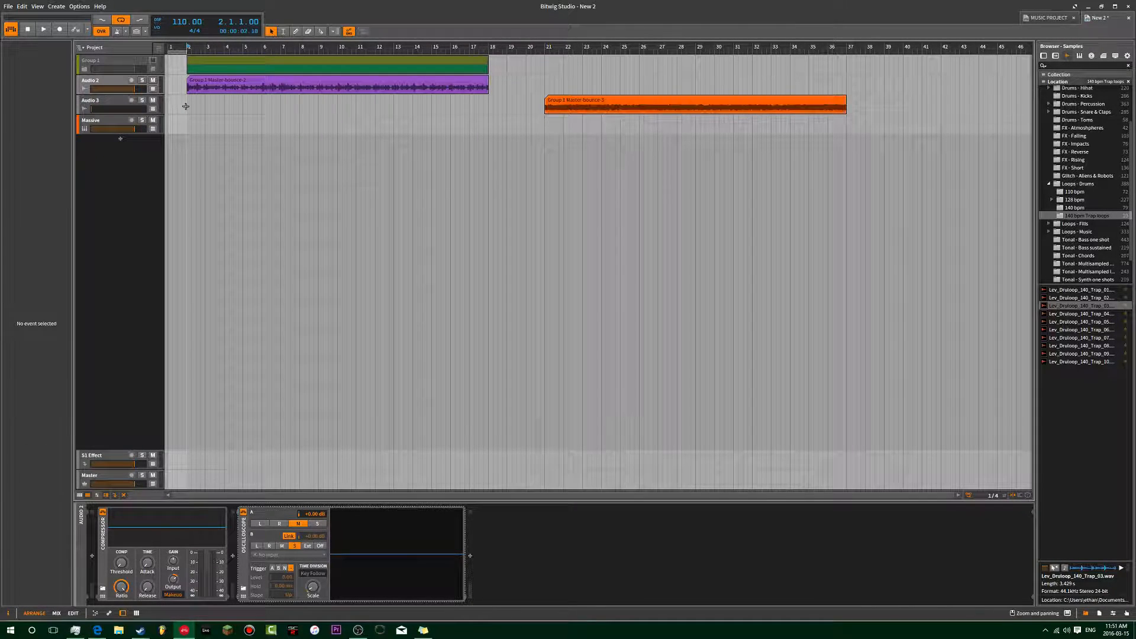
{"action": "key", "text": "space"}
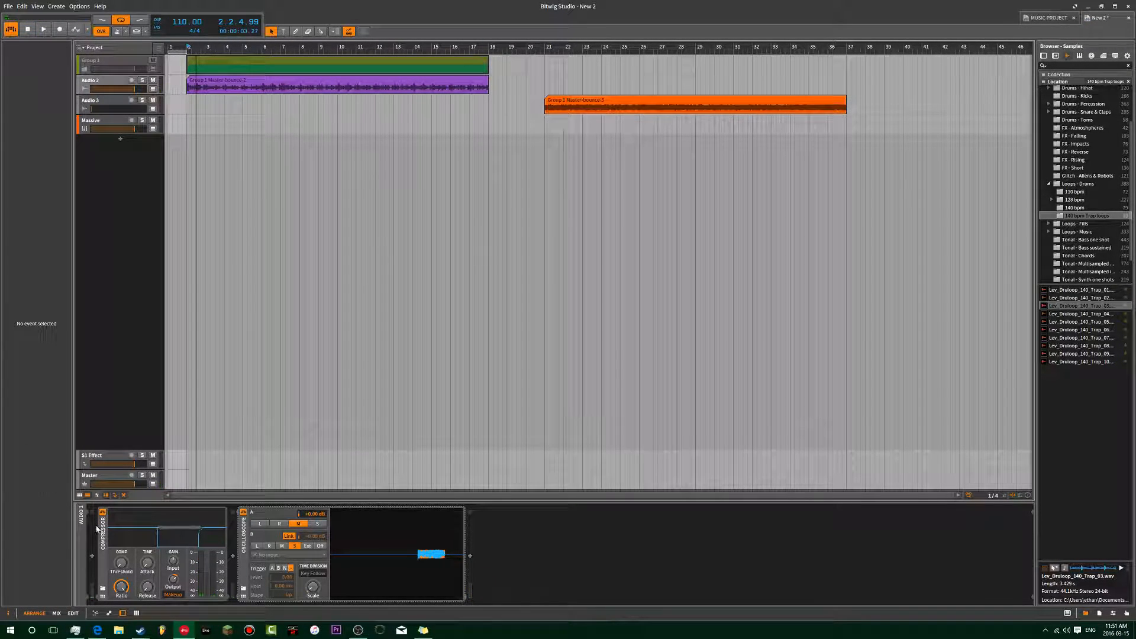
{"action": "left_click", "coordinate": [102, 513]}
{"action": "key", "text": "space"}
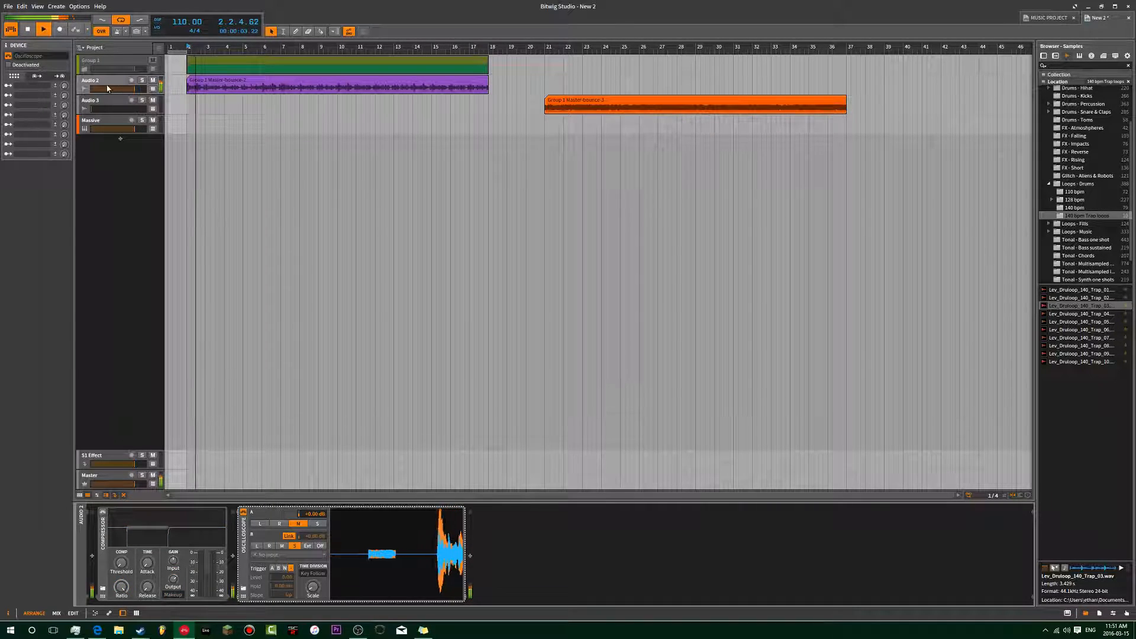
{"action": "left_click", "coordinate": [106, 105]}
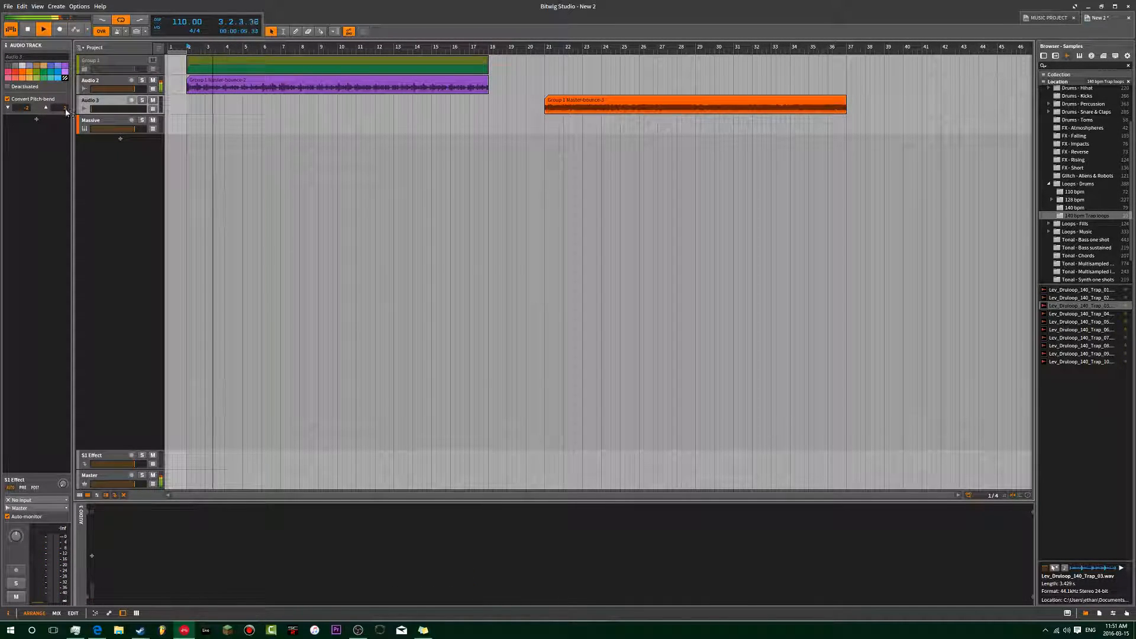
{"action": "key", "text": "space"}
Step: Reactivate the Audio 2 Compressor, ease its threshold, reduce its ratio to about 1.79:1 and play the clip from bar 2
{"action": "left_click", "coordinate": [182, 93]}
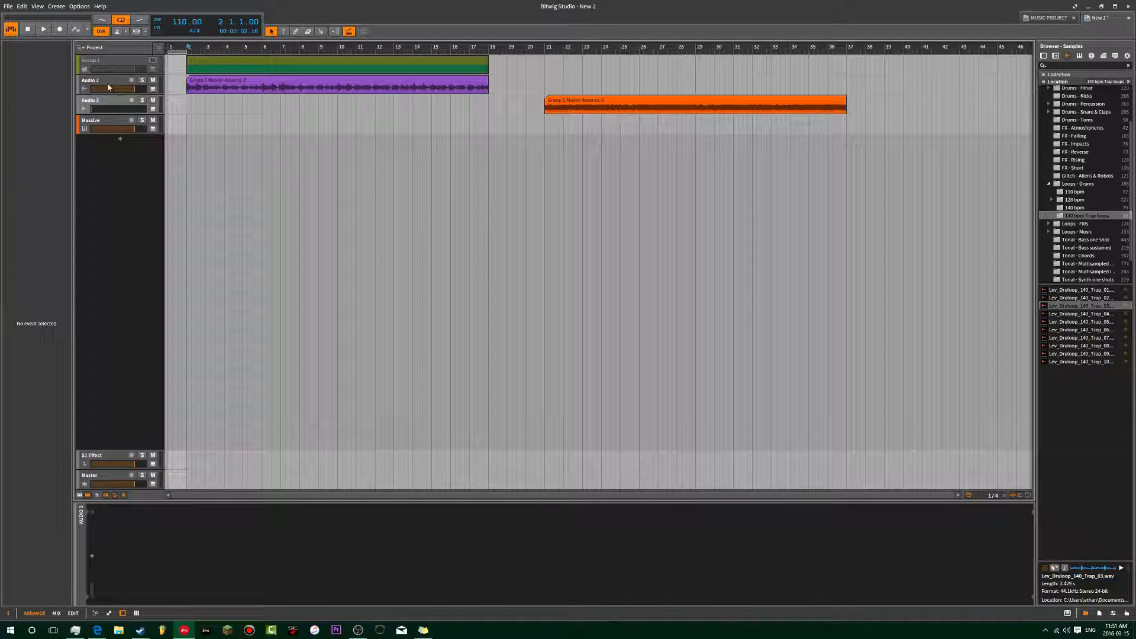
{"action": "left_click", "coordinate": [104, 518]}
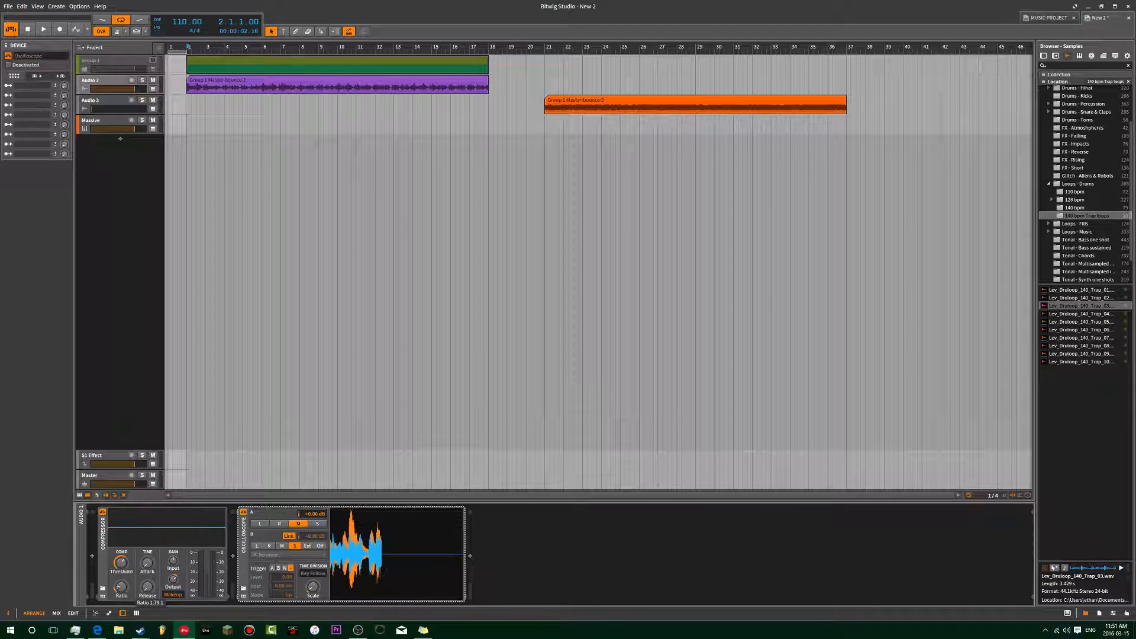
{"action": "mouse_move", "coordinate": [127, 567]}
{"action": "key", "text": "space"}
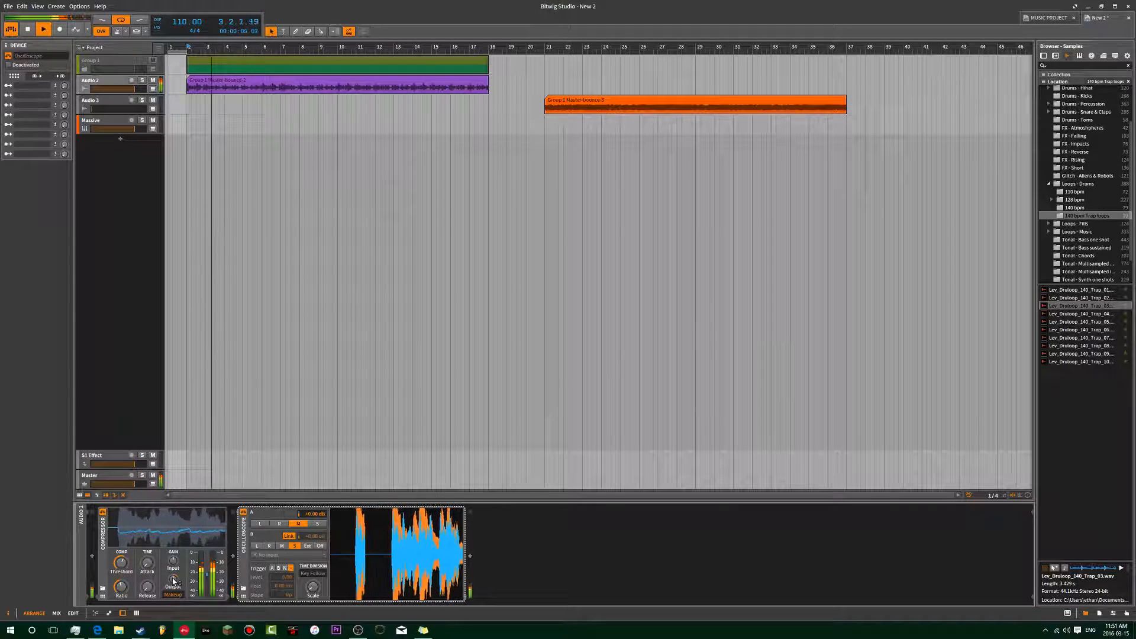
{"action": "key", "text": "space"}
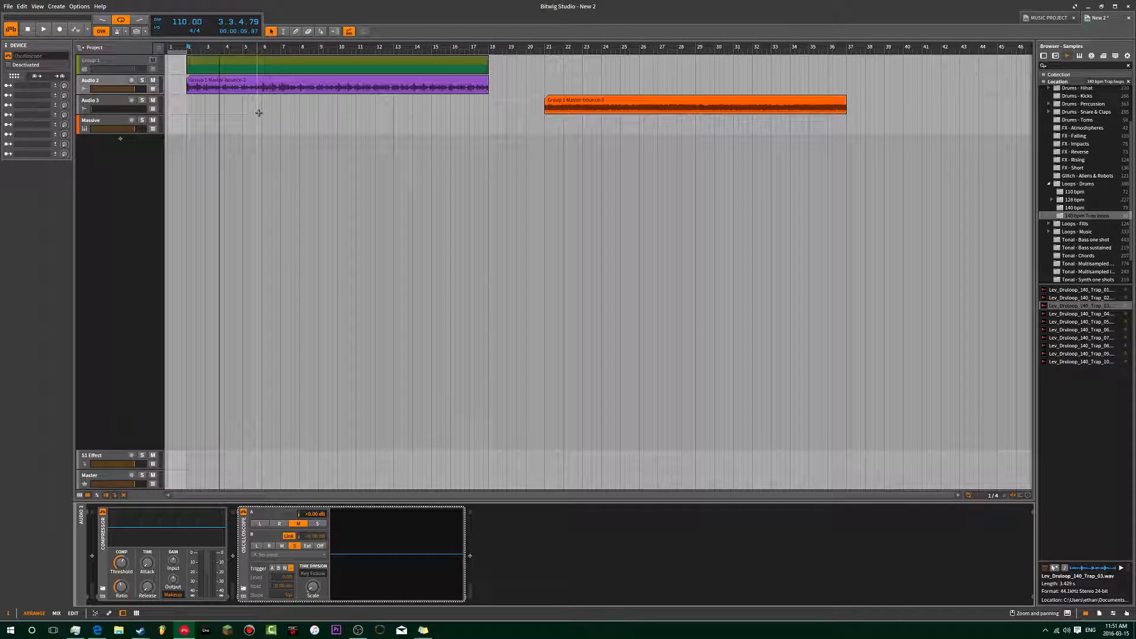
Step: Preview Lev_Snare_001.wav from the Leviathan library's Snares folder and place it on the Audio 2 track at bar 40
{"action": "scroll", "coordinate": [1099, 173], "scroll_direction": "up", "scroll_amount": 2}
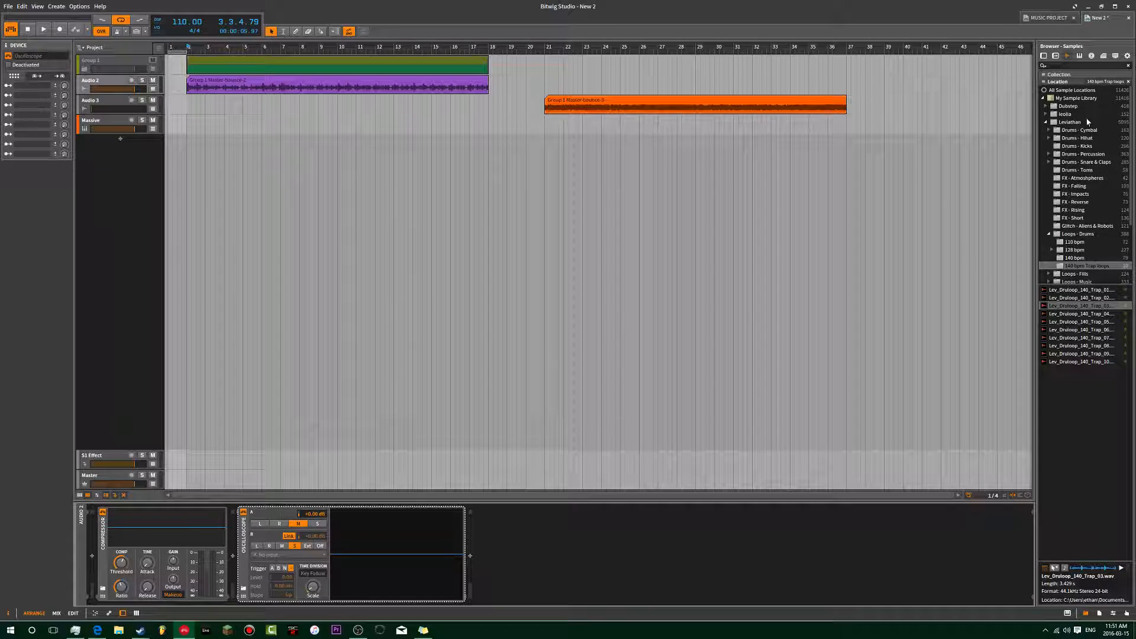
{"action": "left_click", "coordinate": [1055, 163]}
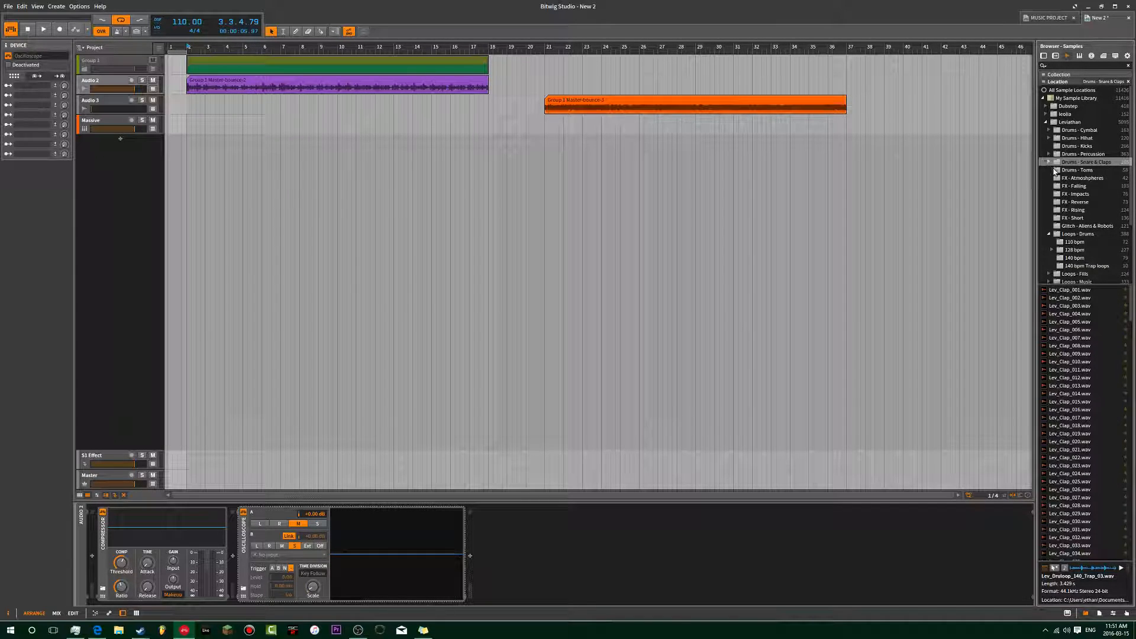
{"action": "left_click", "coordinate": [1049, 163]}
{"action": "left_click", "coordinate": [1073, 186]}
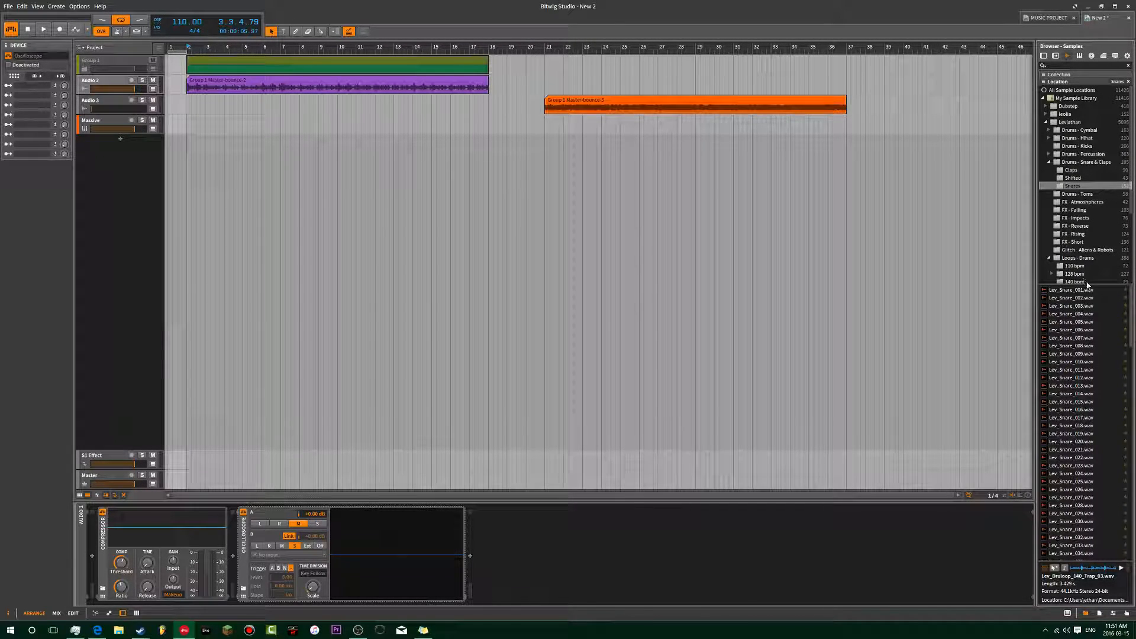
{"action": "left_click", "coordinate": [1121, 290]}
{"action": "left_click_drag", "start_coordinate": [1109, 292], "coordinate": [904, 85]}
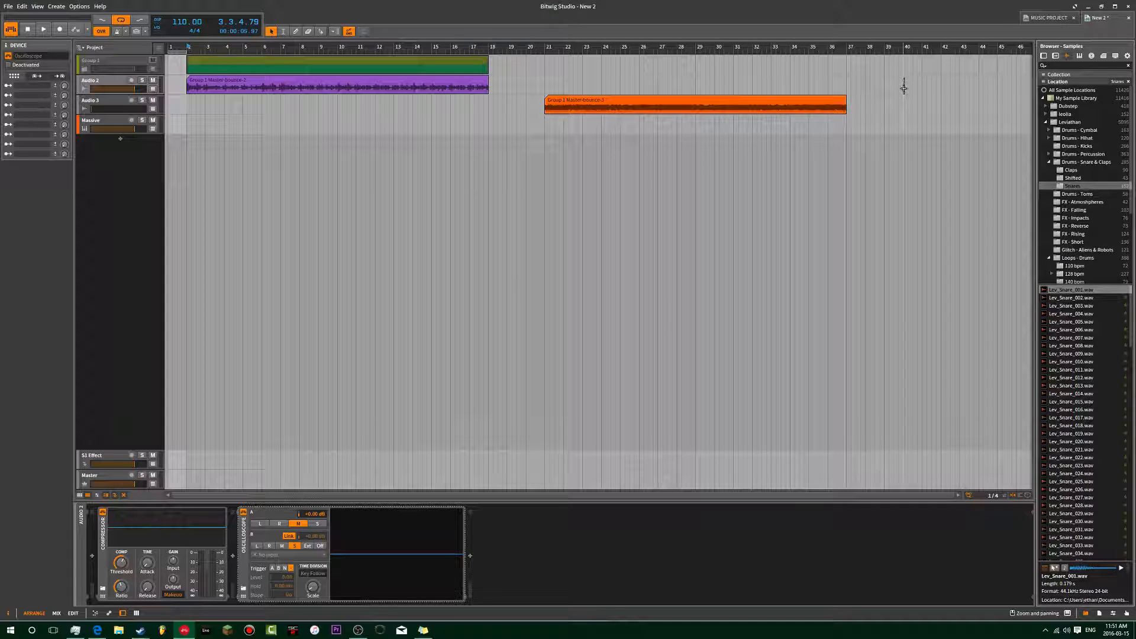
{"action": "scroll", "coordinate": [903, 87], "scroll_direction": "up", "scroll_amount": 5}
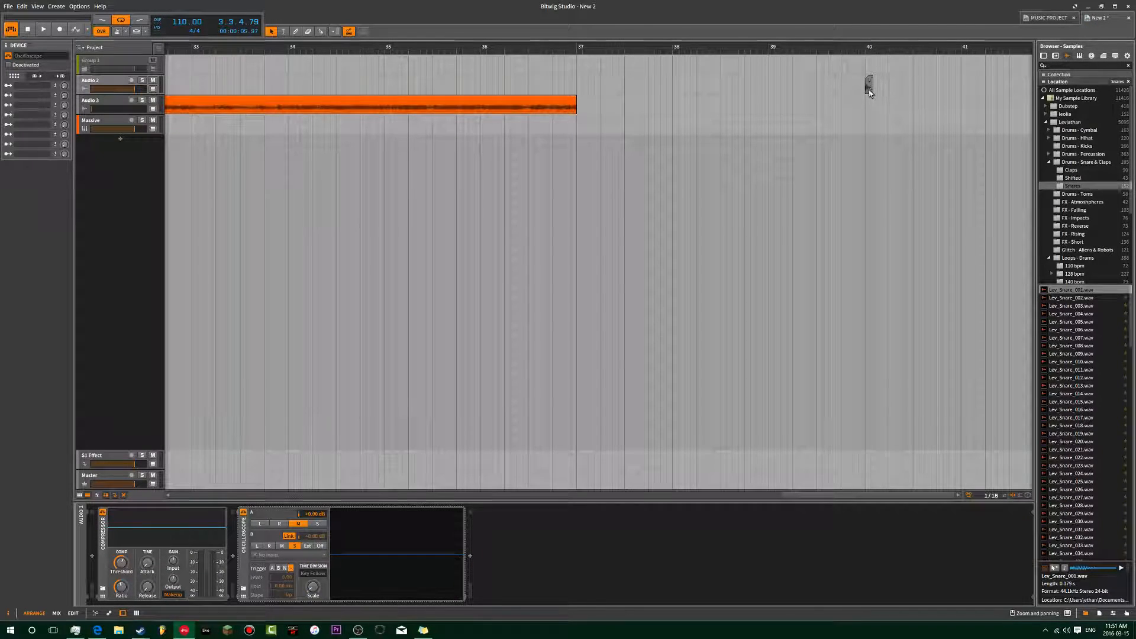
Step: Put the Lev_Snare_001 clip on a new audio track below Massive and play it from bar 40
{"action": "scroll", "coordinate": [868, 89], "scroll_direction": "up", "scroll_amount": 6}
{"action": "left_click", "coordinate": [714, 154]}
{"action": "scroll", "coordinate": [625, 186], "scroll_direction": "down", "scroll_amount": 2}
{"action": "left_click", "coordinate": [600, 126]}
{"action": "scroll", "coordinate": [592, 148], "scroll_direction": "up", "scroll_amount": 6}
{"action": "scroll", "coordinate": [594, 168], "scroll_direction": "down", "scroll_amount": 2}
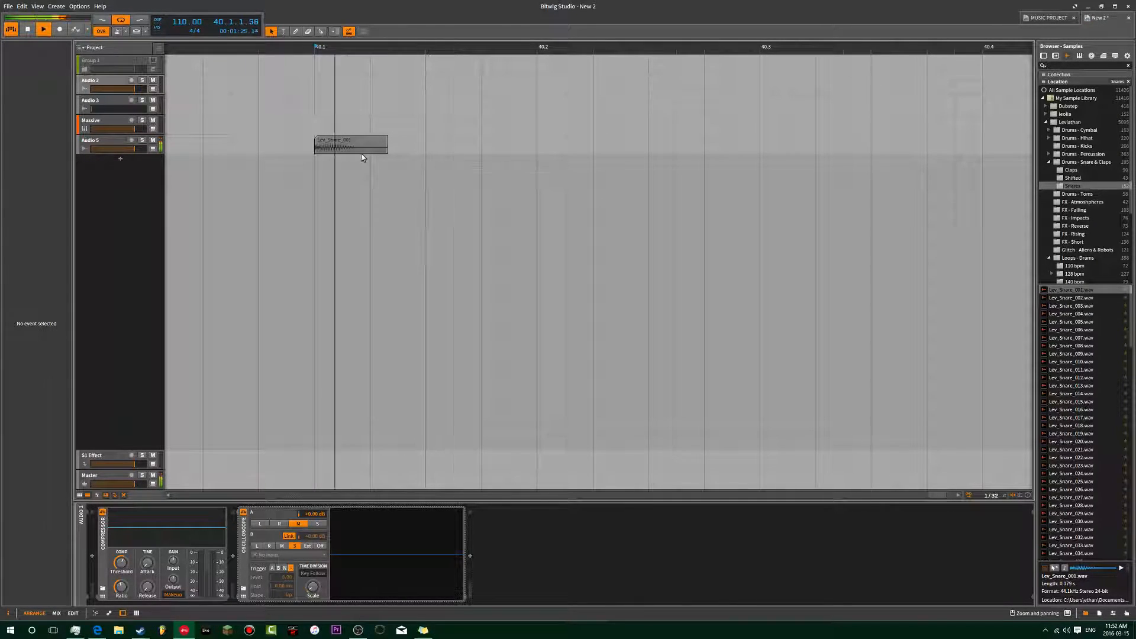
{"action": "key", "text": "space"}
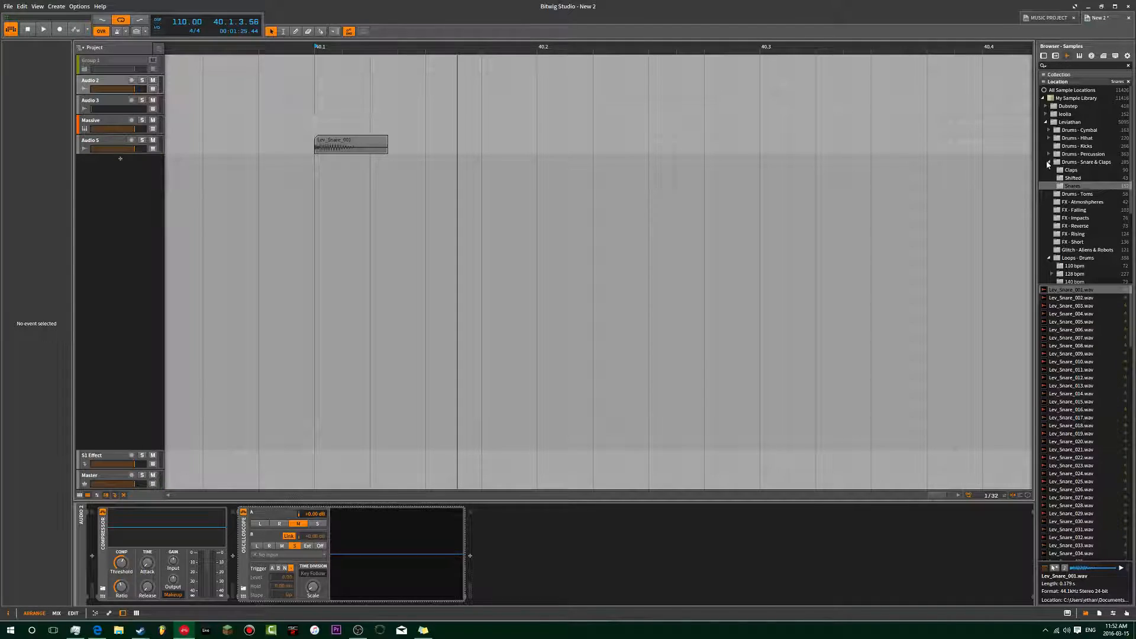
Step: Collapse the Leviathan sample folder and browse the Dubstep folder's Drum Hits for another snare
{"action": "left_click", "coordinate": [1048, 163]}
{"action": "left_click", "coordinate": [1047, 122]}
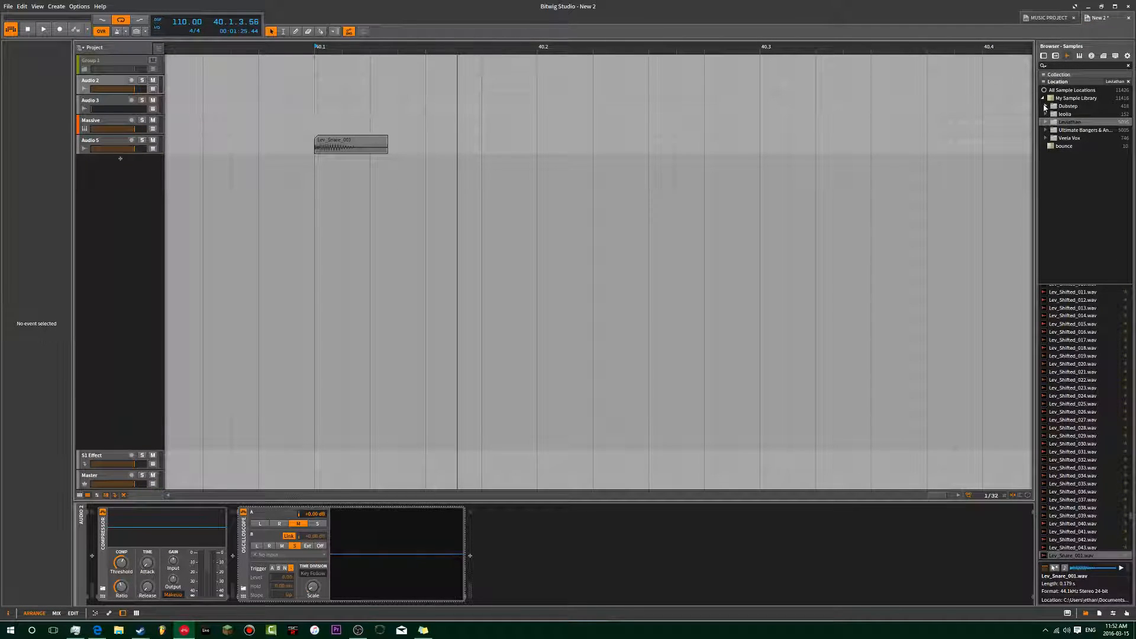
{"action": "left_click", "coordinate": [1046, 106]}
{"action": "left_click", "coordinate": [1076, 138]}
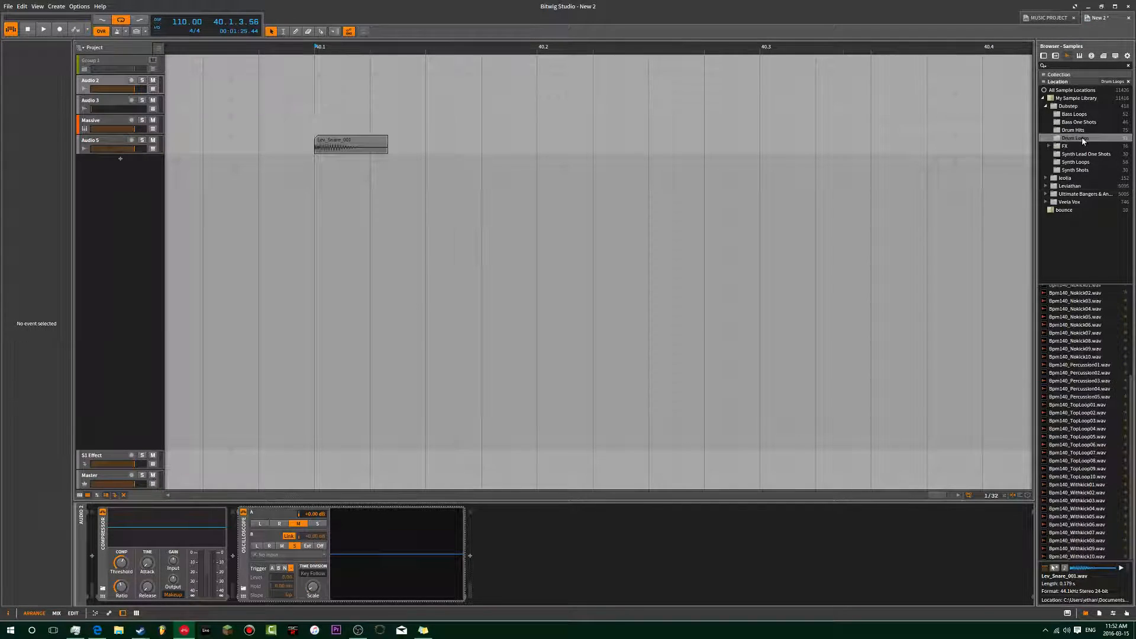
{"action": "left_click", "coordinate": [1076, 114]}
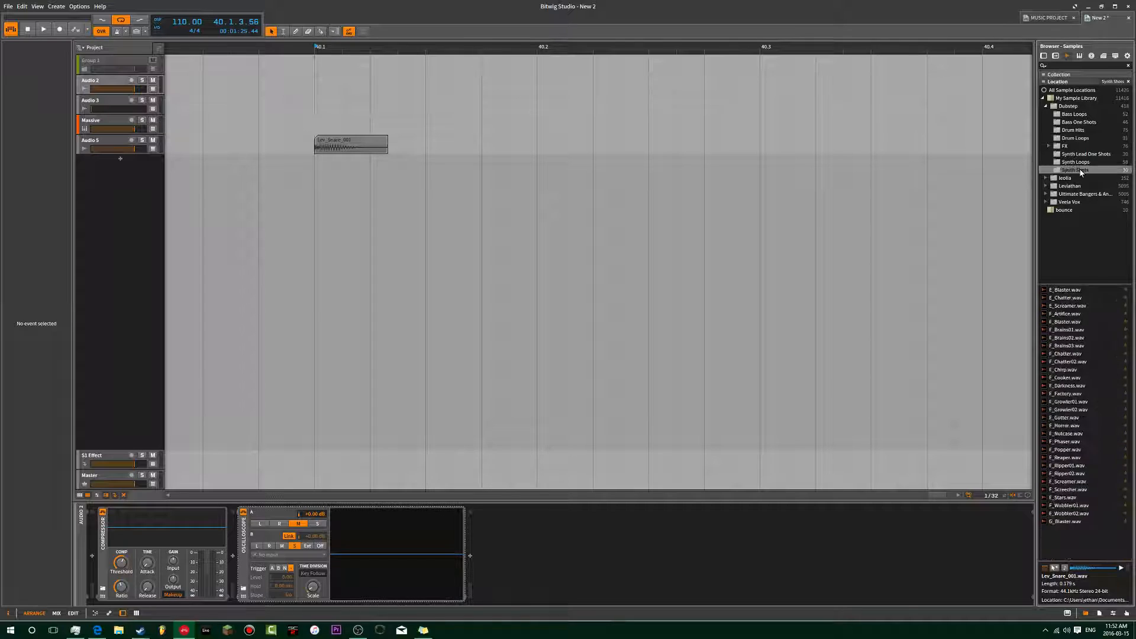
{"action": "left_click", "coordinate": [1081, 130]}
{"action": "scroll", "coordinate": [1098, 415], "scroll_direction": "down", "scroll_amount": 10}
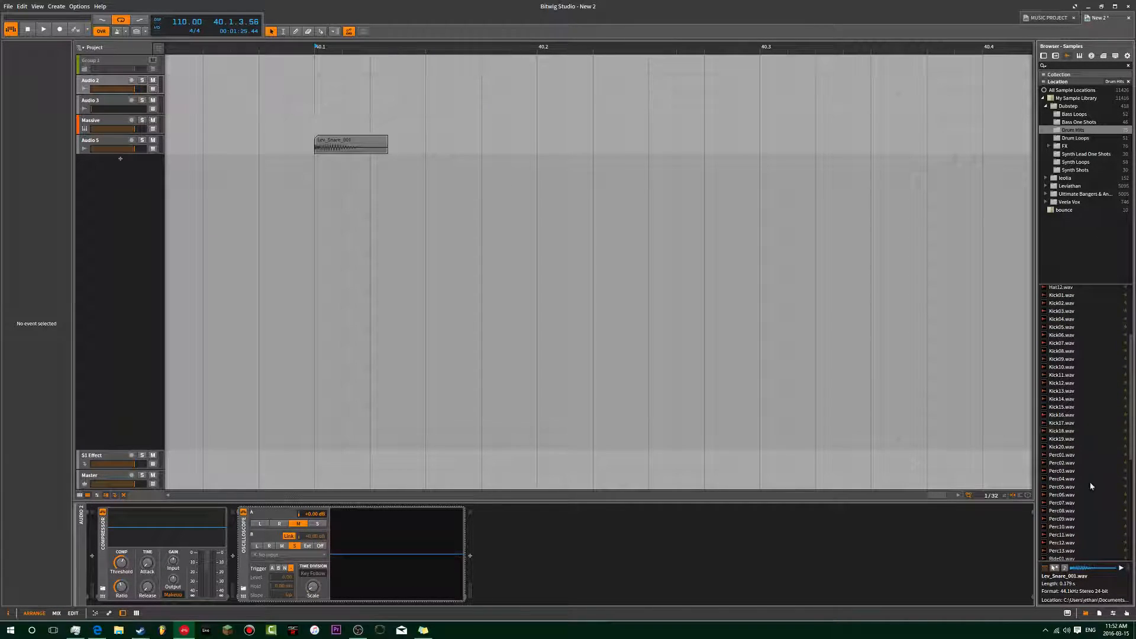
Step: Preview Snare05.wav and Snare04.wav and place Snare04.wav on a new track at bar 40
{"action": "left_click", "coordinate": [1093, 495]}
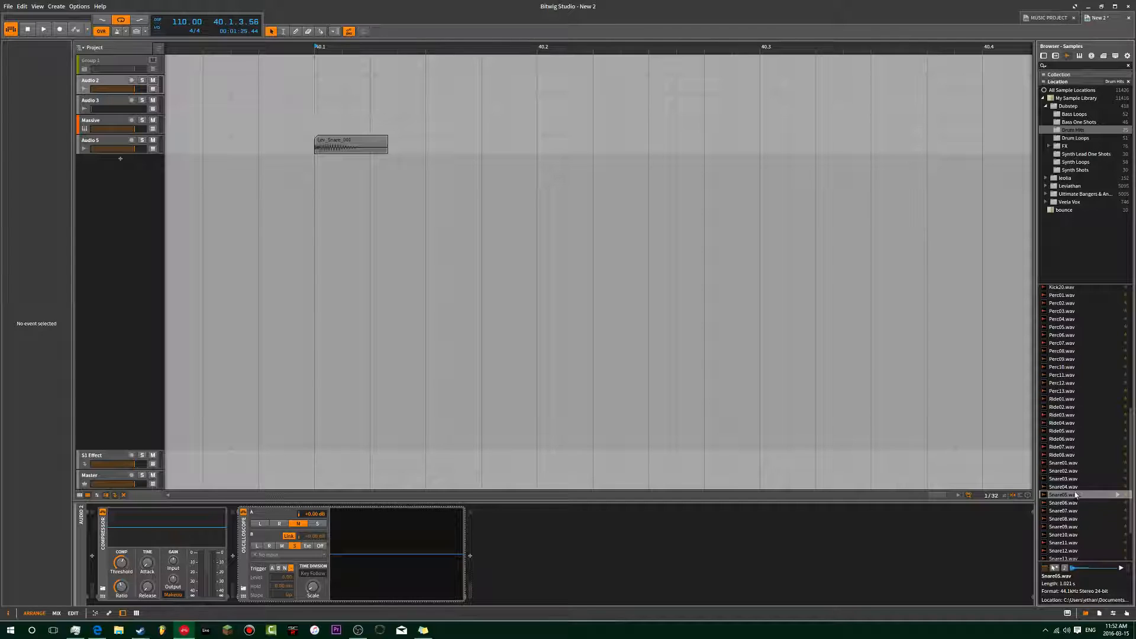
{"action": "left_click", "coordinate": [1078, 487]}
{"action": "left_click_drag", "start_coordinate": [1076, 489], "coordinate": [334, 175]}
{"action": "scroll", "coordinate": [370, 176], "scroll_direction": "down", "scroll_amount": 5}
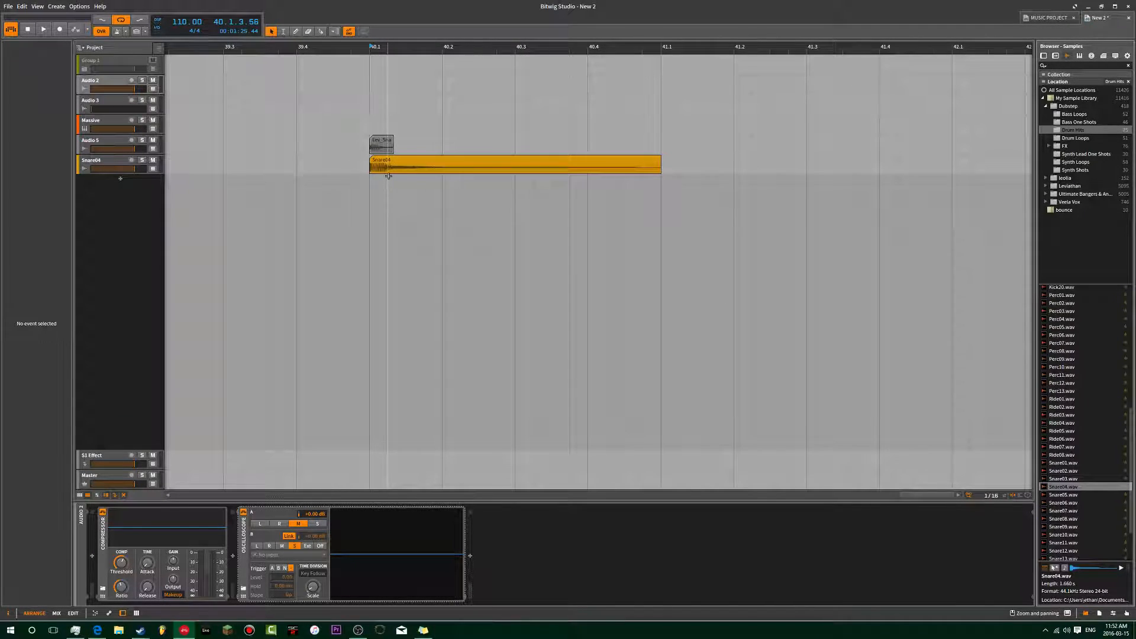
{"action": "scroll", "coordinate": [359, 179], "scroll_direction": "down", "scroll_amount": 4}
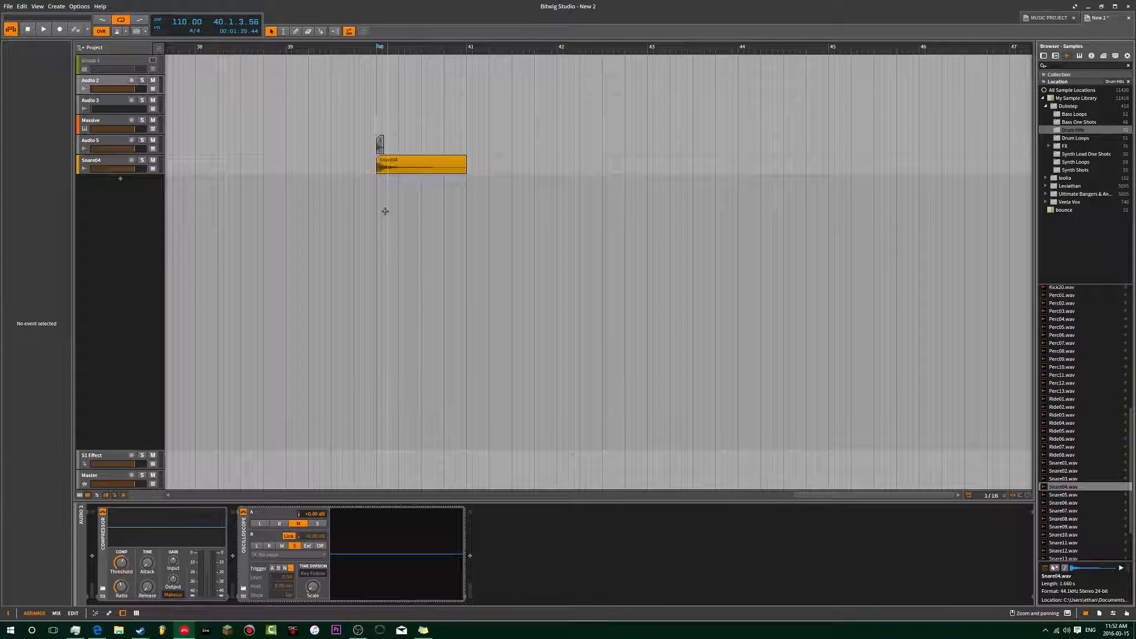
Step: Shift the Snare04 clip to beat 40.2 and play both snares from bar 40 to compare them
{"action": "mouse_move", "coordinate": [407, 172]}
{"action": "left_mouse_down"}
{"action": "mouse_move", "coordinate": [419, 175]}
{"action": "mouse_move", "coordinate": [413, 164]}
{"action": "left_mouse_up"}
{"action": "left_click", "coordinate": [374, 115]}
{"action": "key", "text": "space"}
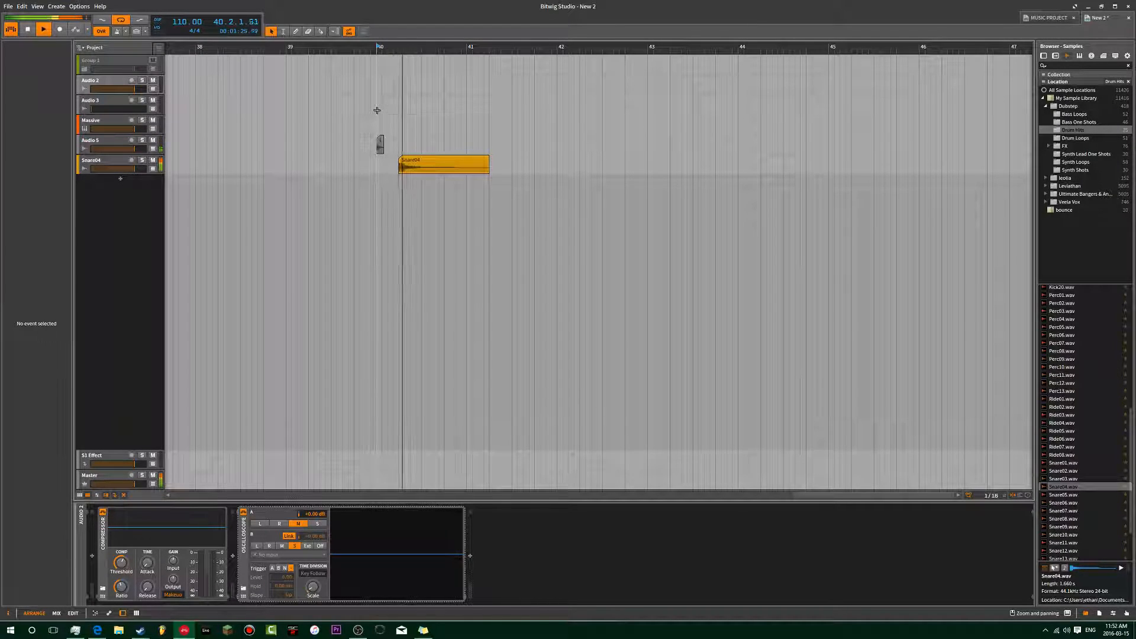
{"action": "key", "text": "space"}
{"action": "key", "text": "space"}
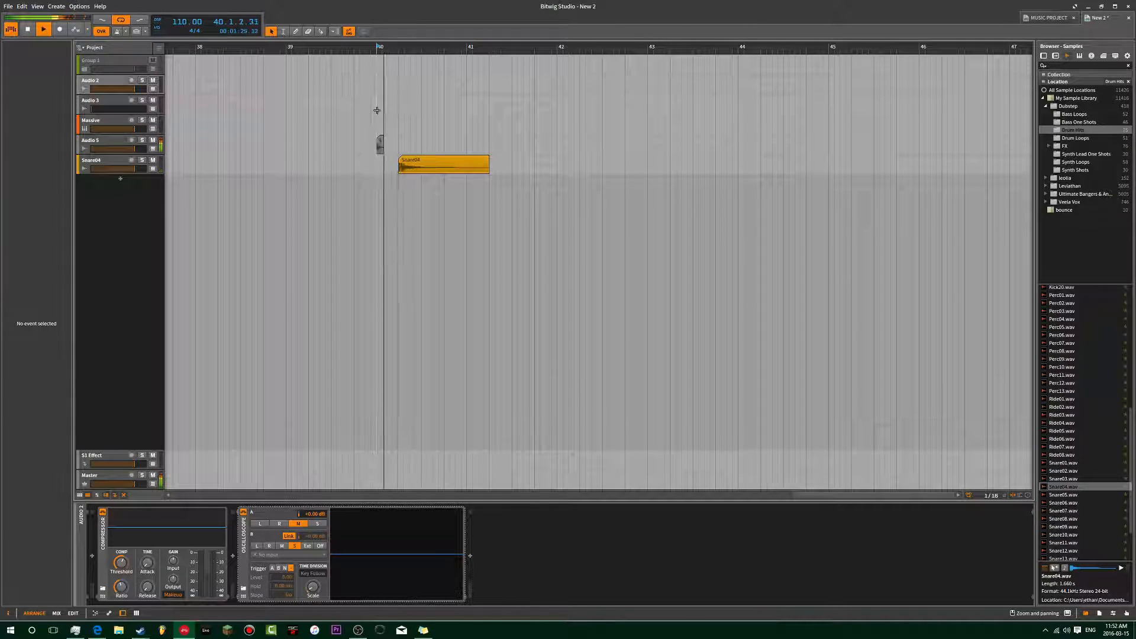
{"action": "key", "text": "space"}
Step: Delete the Snare04 clip and set the playback start back to bar 40
{"action": "left_click", "coordinate": [420, 167]}
{"action": "key", "text": "Delete"}
{"action": "left_click", "coordinate": [374, 117]}
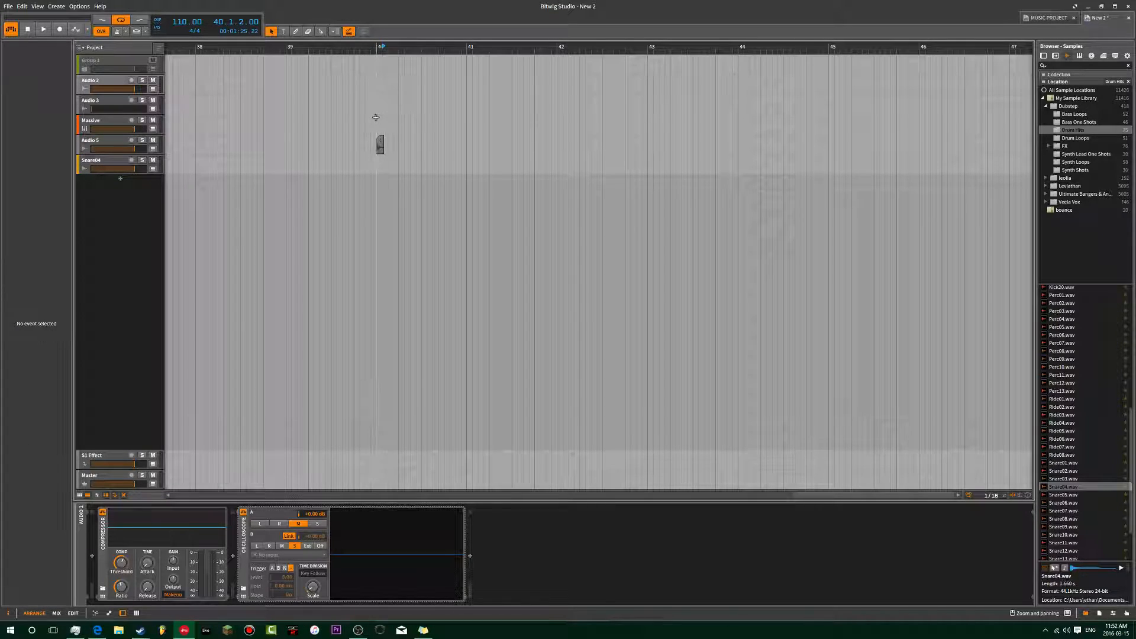
Step: Add a Reverb followed by a Compressor to the Audio 5 track
{"action": "left_click", "coordinate": [107, 145]}
{"action": "left_click", "coordinate": [37, 120]}
{"action": "type", "text": "RE"}
{"action": "left_click", "coordinate": [480, 345]}
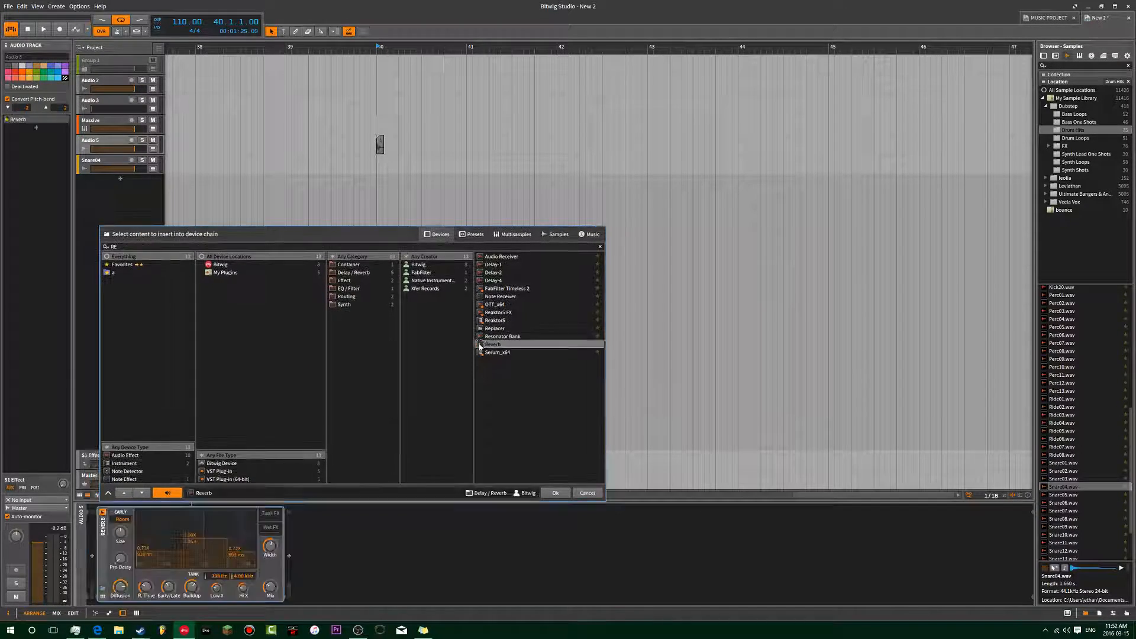
{"action": "left_click", "coordinate": [555, 493]}
{"action": "left_click", "coordinate": [36, 128]}
{"action": "type", "text": "COM"}
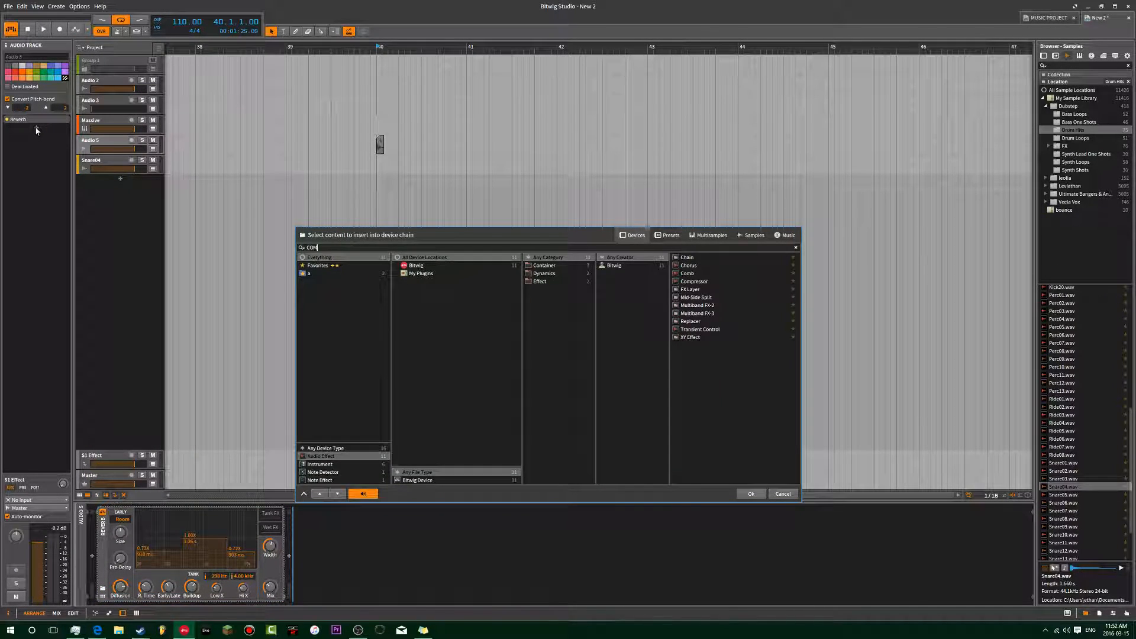
{"action": "double_click", "coordinate": [689, 265]}
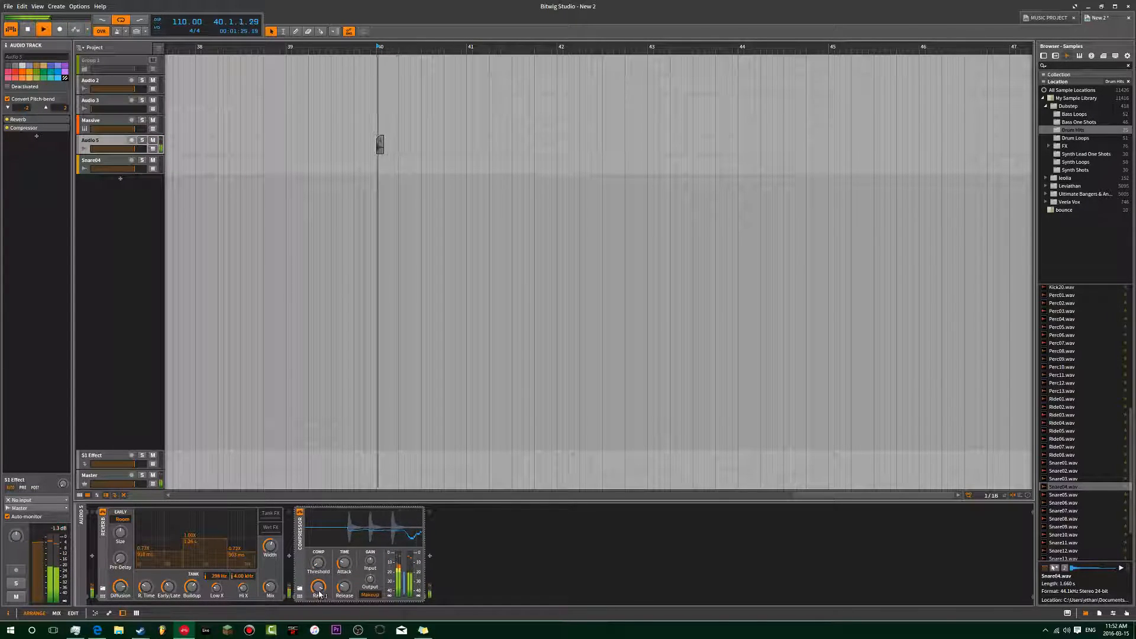
Step: Play the snare repeatedly from bar 40 while adjusting the Audio 5 Compressor's threshold, ratio and time settings
{"action": "key", "text": "space"}
{"action": "left_click", "coordinate": [317, 563]}
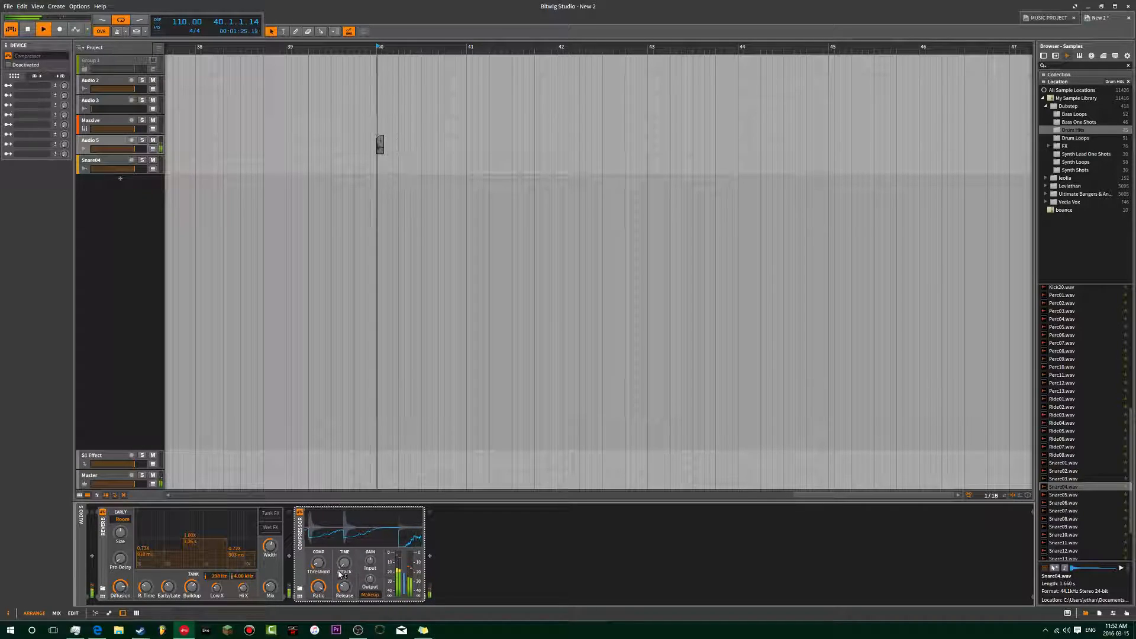
{"action": "key", "text": "space"}
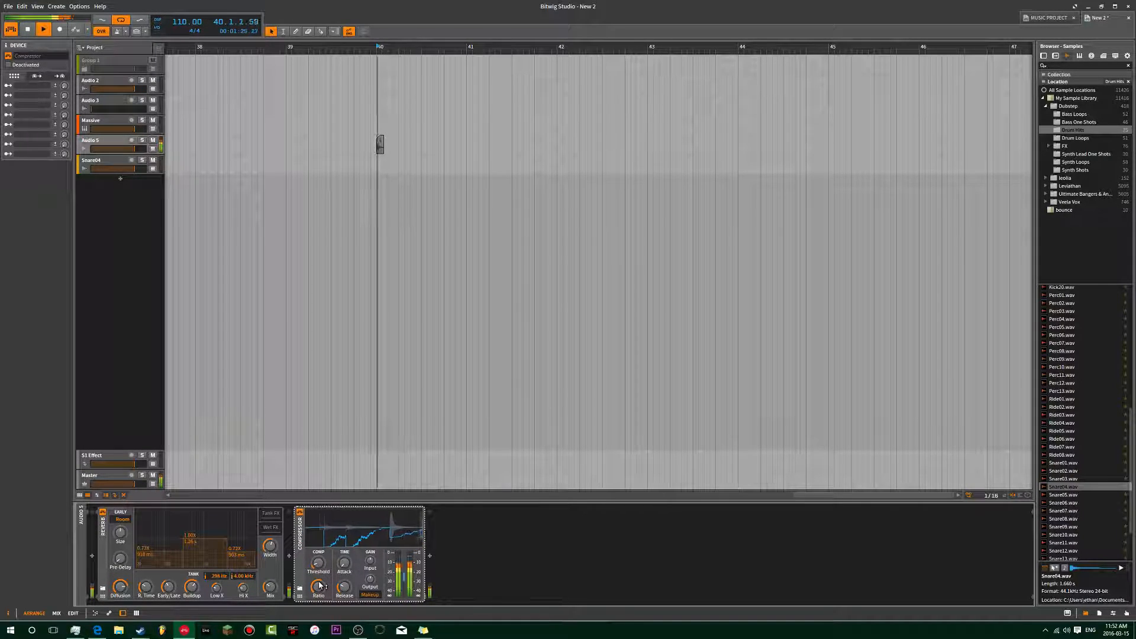
{"action": "key", "text": "space"}
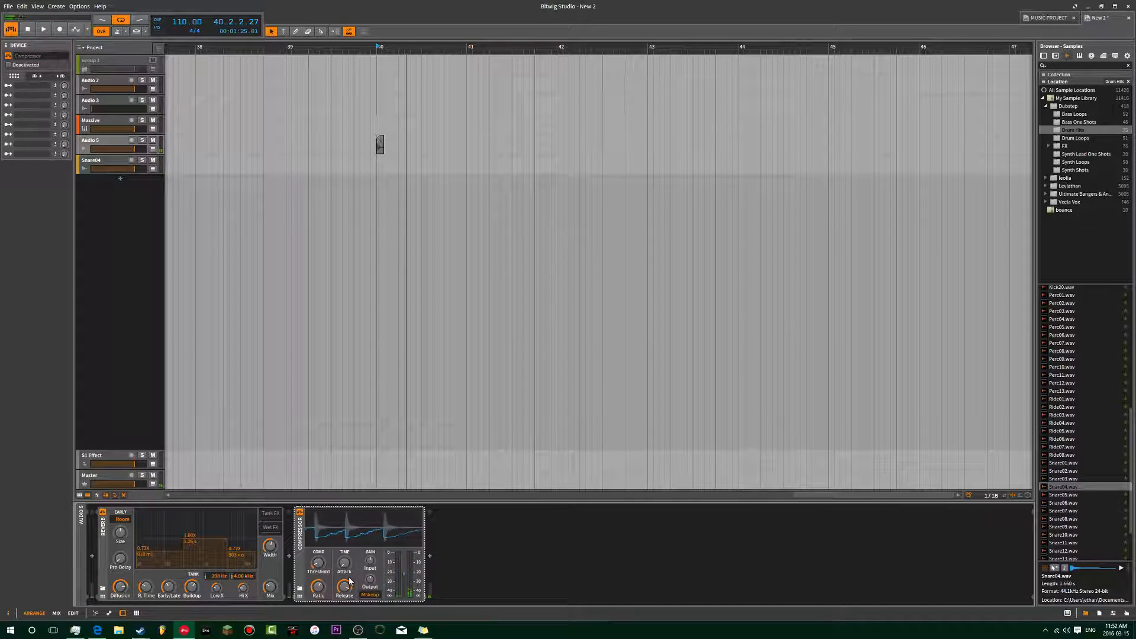
{"action": "key", "text": "space"}
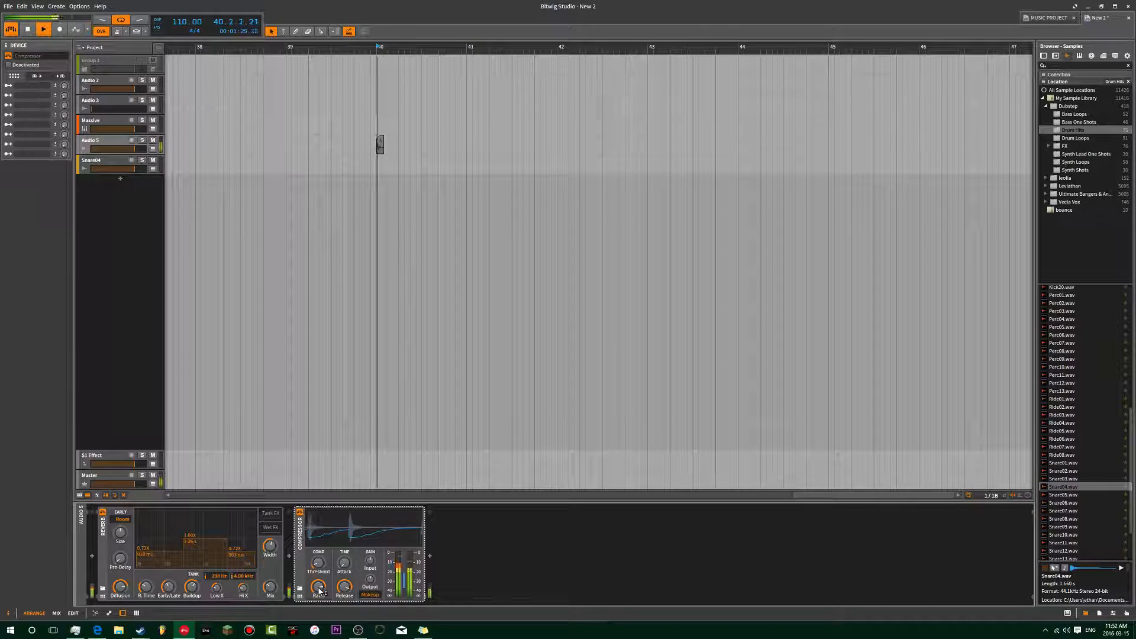
{"action": "key", "text": "space"}
{"action": "mouse_move", "coordinate": [339, 589]}
{"action": "left_mouse_down"}
{"action": "mouse_move", "coordinate": [338, 605]}
{"action": "mouse_move", "coordinate": [327, 574]}
{"action": "left_mouse_up"}
{"action": "key", "text": "space"}
{"action": "key", "text": "space"}
{"action": "key", "text": "space"}
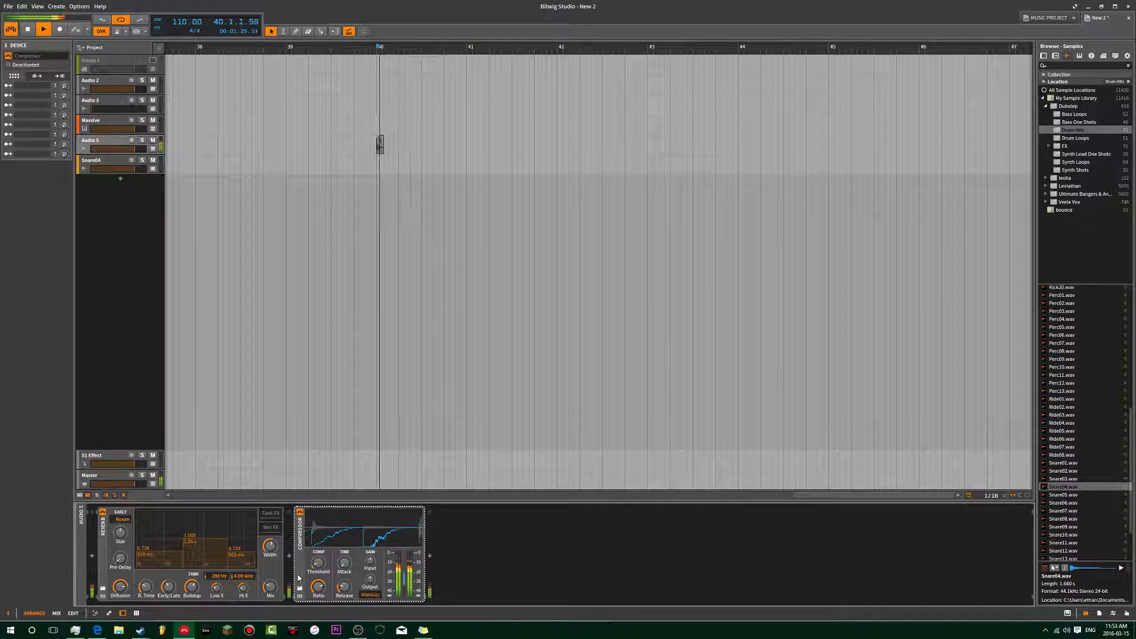
Step: Move the Reverb after the Compressor on Audio 5 and play the snare while adjusting the Compressor's attack
{"action": "left_click_drag", "start_coordinate": [104, 532], "coordinate": [429, 547]}
{"action": "key", "text": "space"}
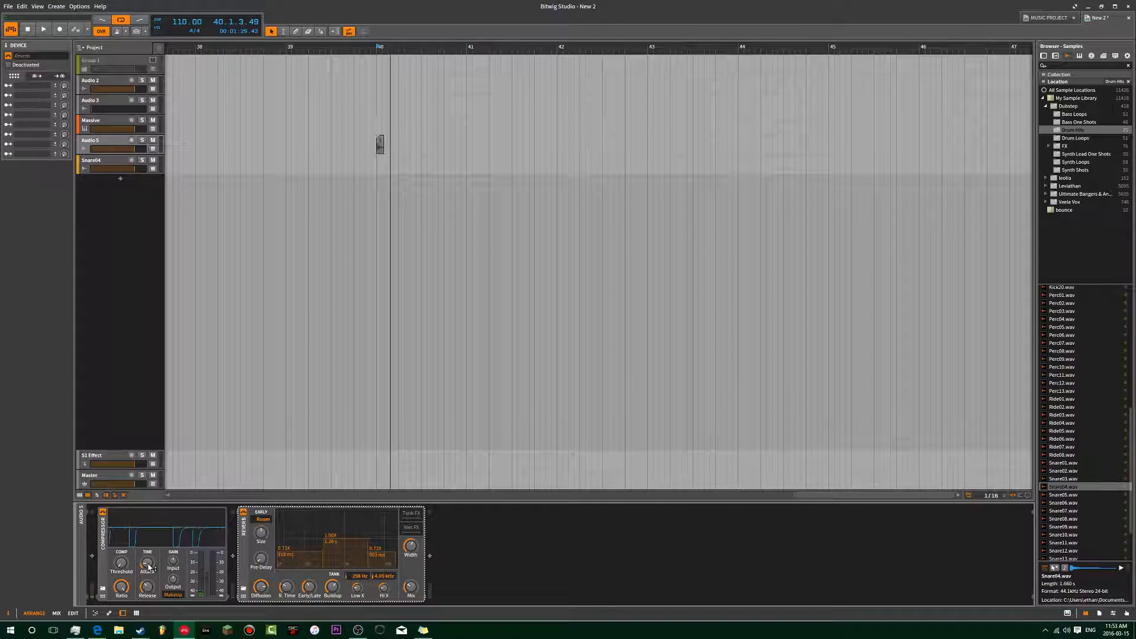
{"action": "left_click_drag", "start_coordinate": [148, 567], "coordinate": [148, 543]}
{"action": "key", "text": "space"}
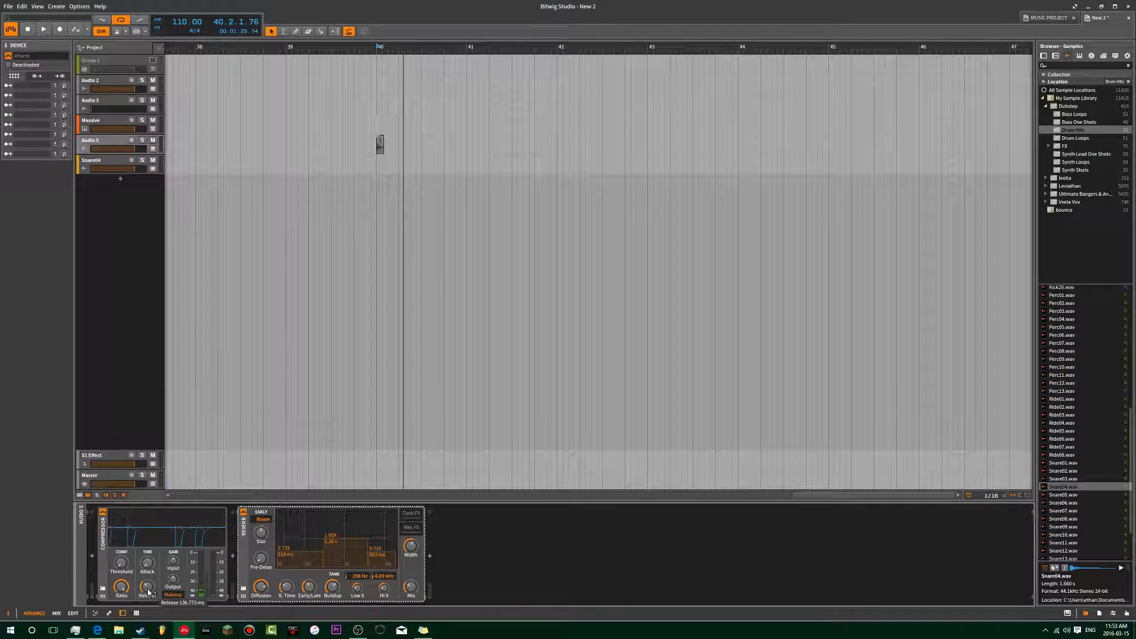
{"action": "key", "text": "space"}
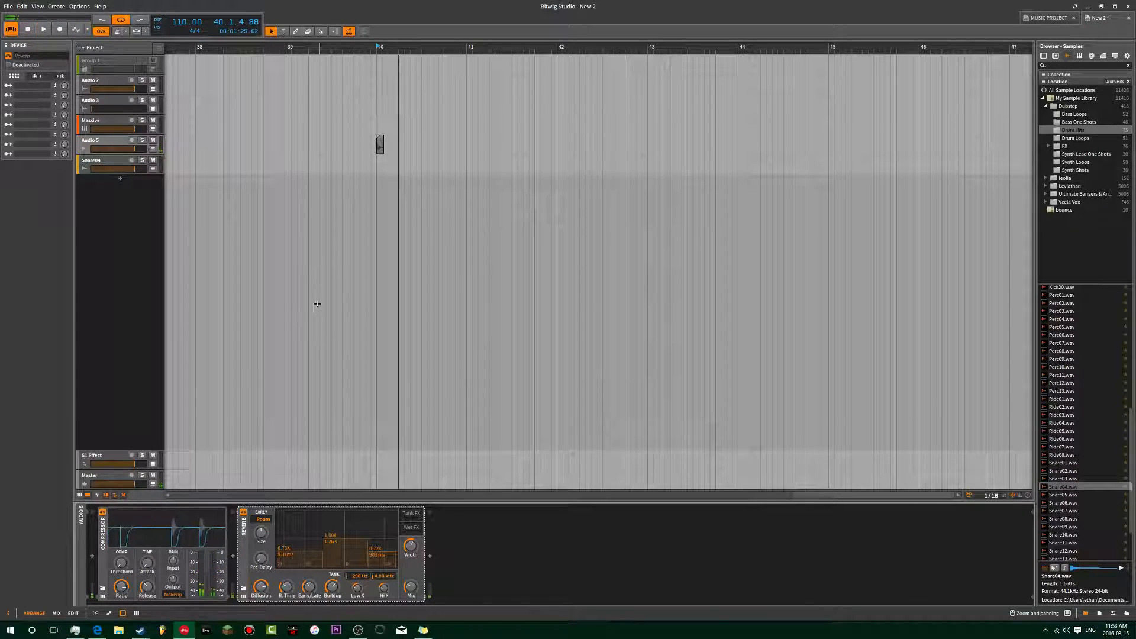
Step: Increase the Reverb's reverb time on Audio 5 and play the snare again
{"action": "scroll", "coordinate": [385, 171], "scroll_direction": "up", "scroll_amount": 5}
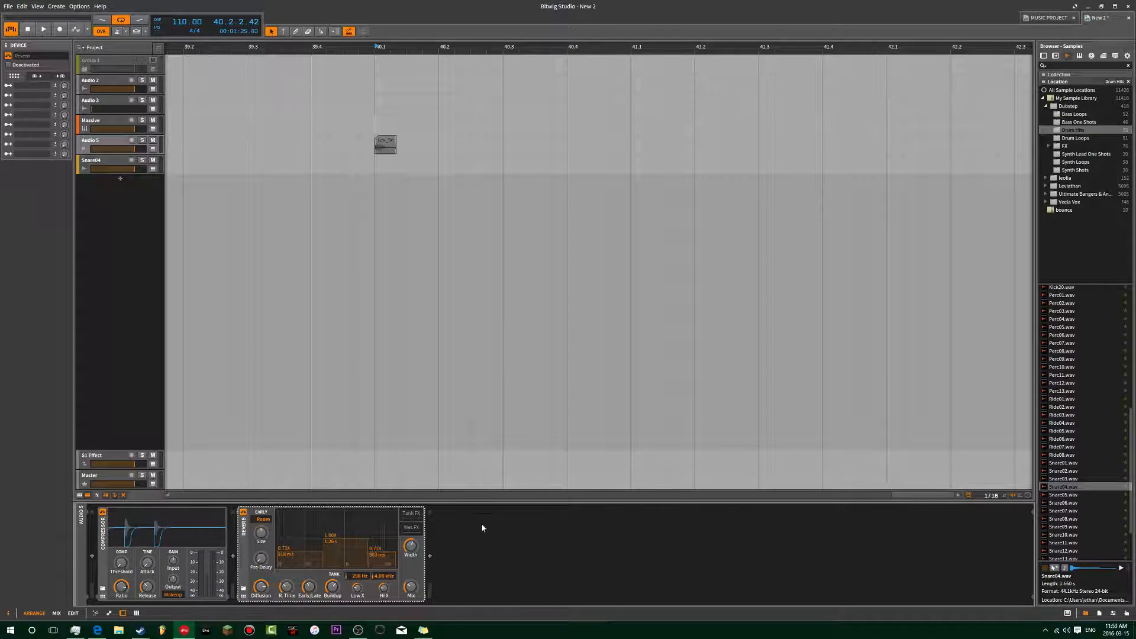
{"action": "left_click_drag", "start_coordinate": [290, 586], "coordinate": [290, 562]}
{"action": "key", "text": "space"}
{"action": "key", "text": "space"}
{"action": "key", "text": "space"}
Step: Bounce the Lev_Snare_001 clip to a new audio track
{"action": "right_click", "coordinate": [385, 144]}
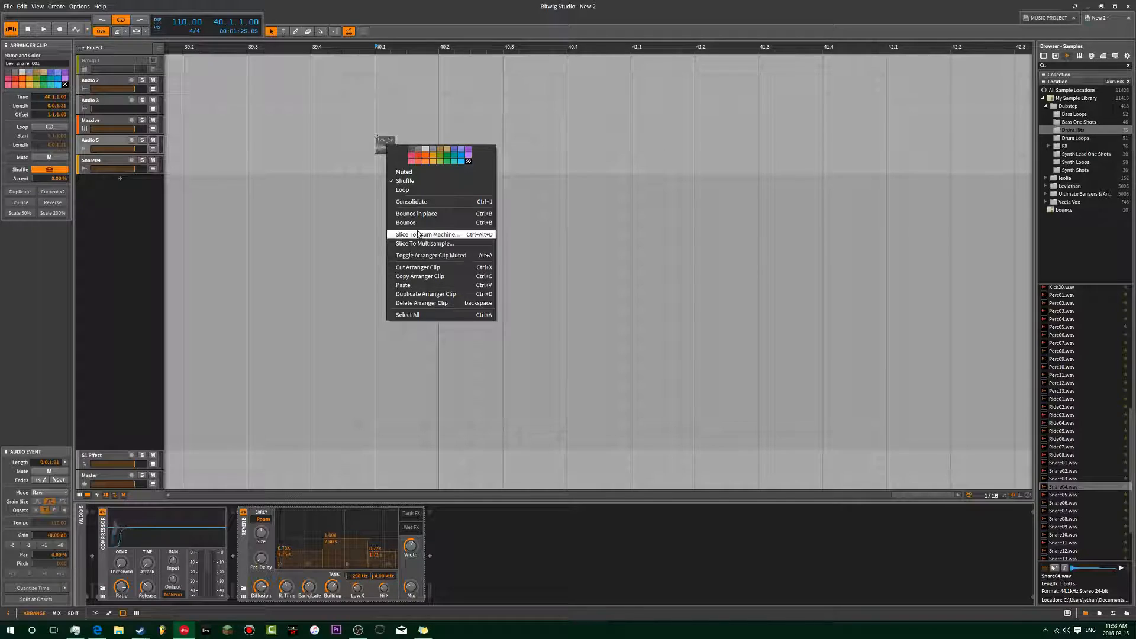
{"action": "left_click", "coordinate": [419, 223]}
{"action": "left_click", "coordinate": [602, 385]}
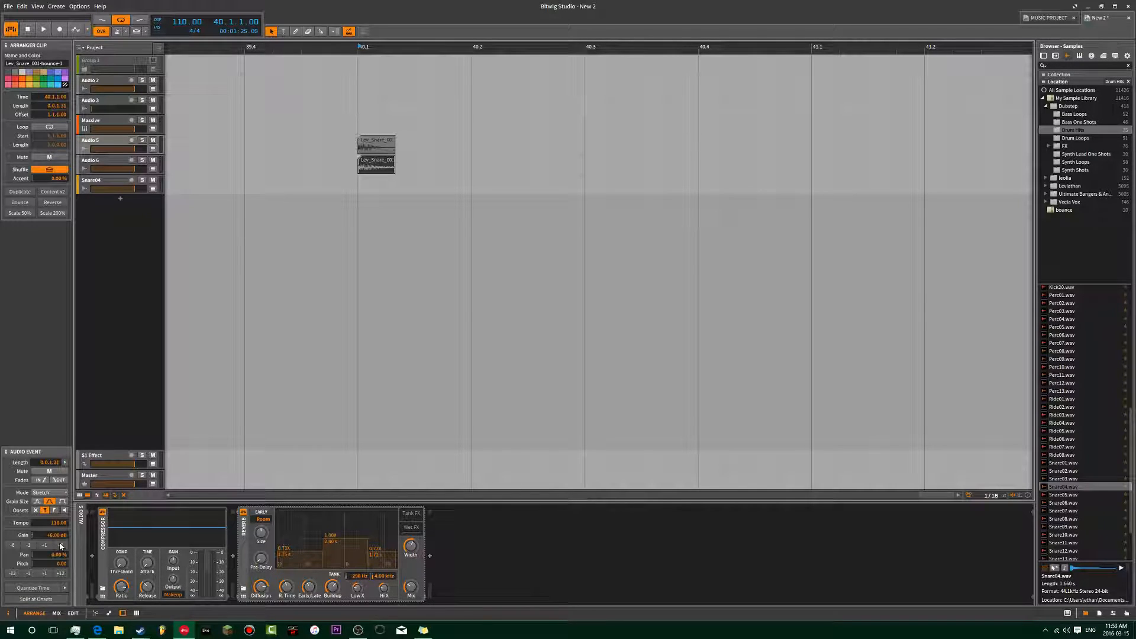
Step: Extend the original Lev_Snare_001 clip to beat 40.3 and delete its short bounced clip
{"action": "left_click", "coordinate": [420, 216]}
{"action": "left_click_drag", "start_coordinate": [378, 168], "coordinate": [584, 140]}
{"action": "key", "text": "Delete"}
Step: Bounce the extended snare clip with the Post-Fader source and raise the bounced clip's gain to +12 dB
{"action": "right_click", "coordinate": [548, 148]}
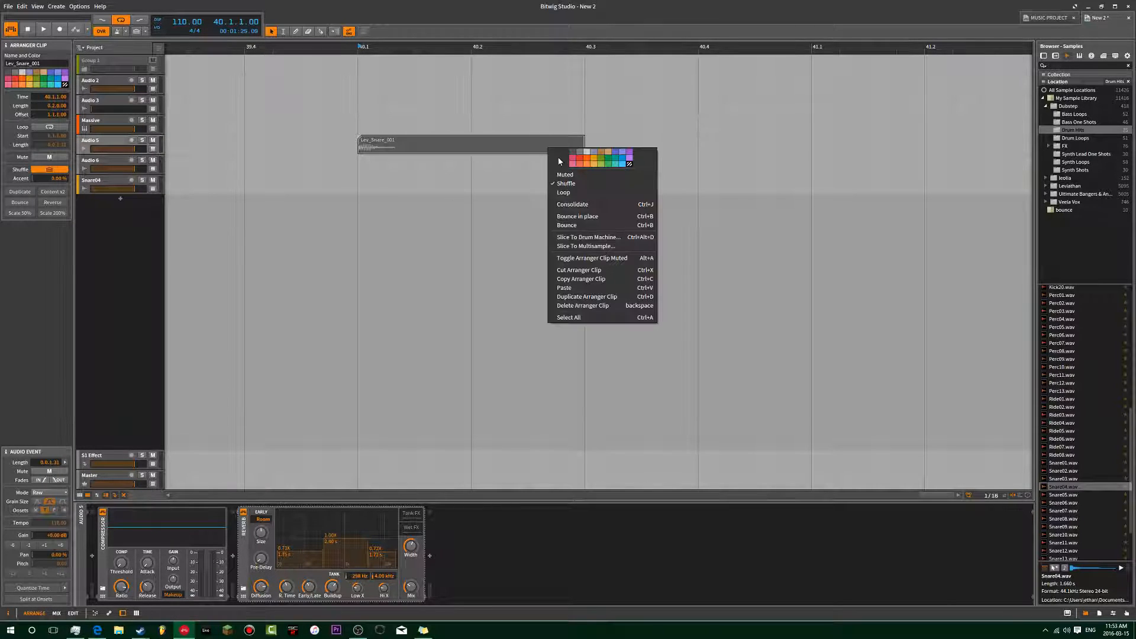
{"action": "left_click", "coordinate": [592, 225]}
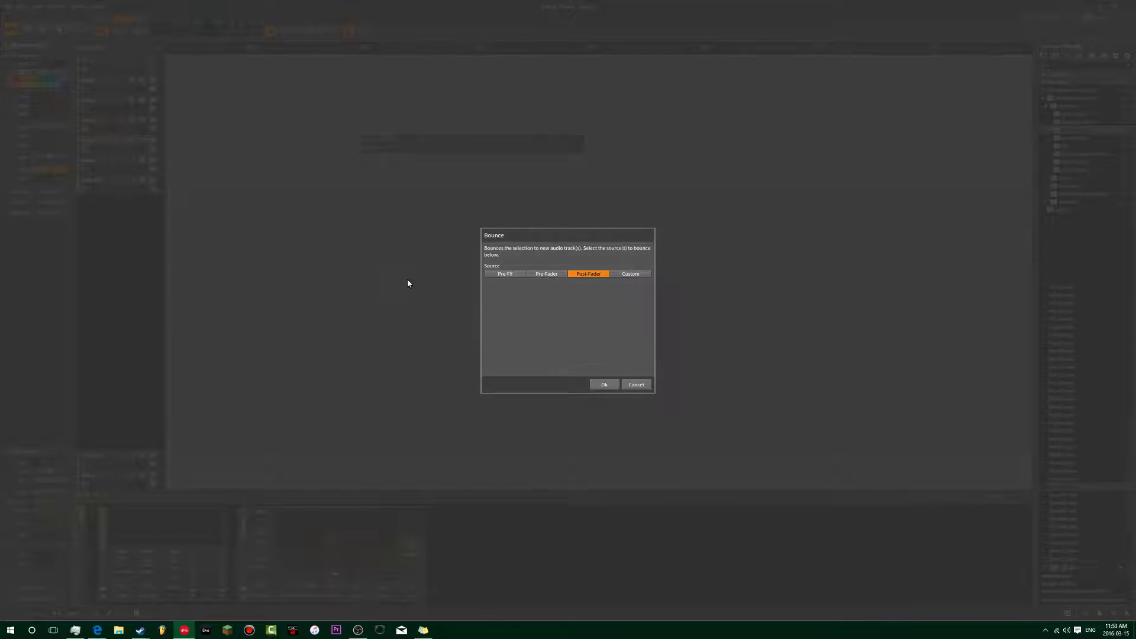
{"action": "left_click", "coordinate": [610, 385]}
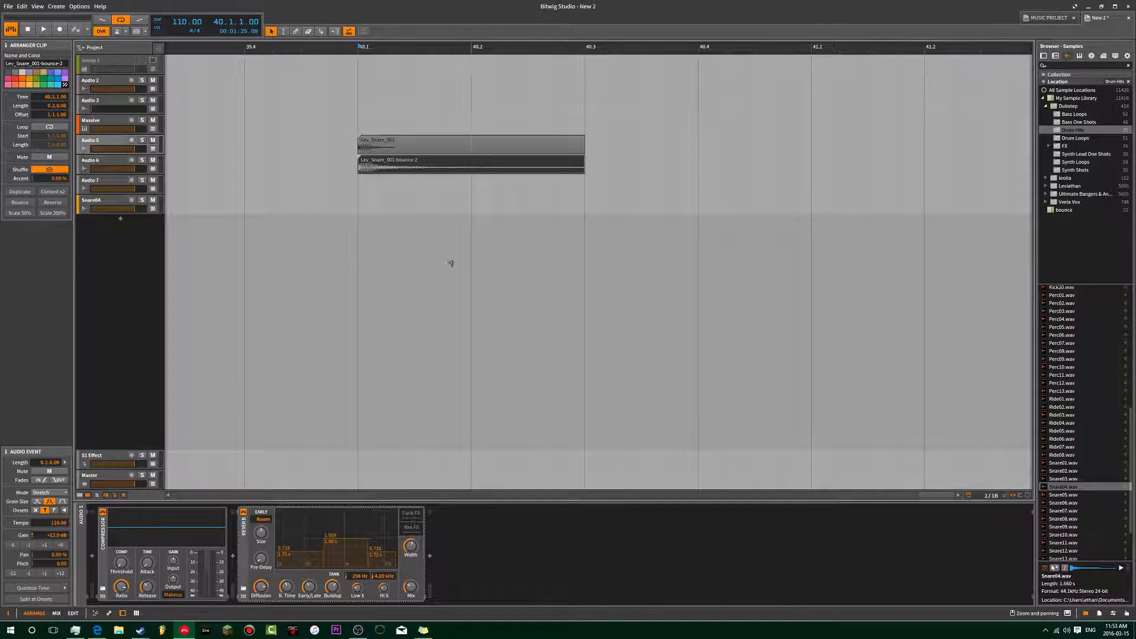
Step: Compare the original Lev_Snare_001 waveform with its bounced version in the arrangement and in the detail editor
{"action": "left_click", "coordinate": [428, 274]}
{"action": "scroll", "coordinate": [424, 254], "scroll_direction": "down", "scroll_amount": 5}
{"action": "scroll", "coordinate": [415, 194], "scroll_direction": "down", "scroll_amount": 3}
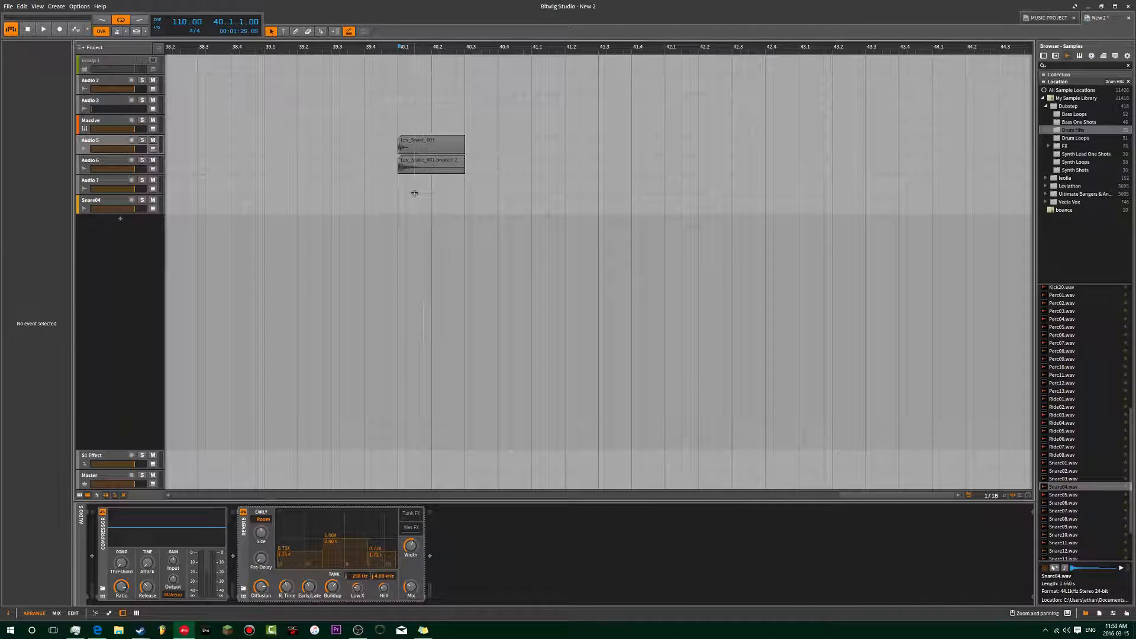
{"action": "scroll", "coordinate": [410, 189], "scroll_direction": "up", "scroll_amount": 8}
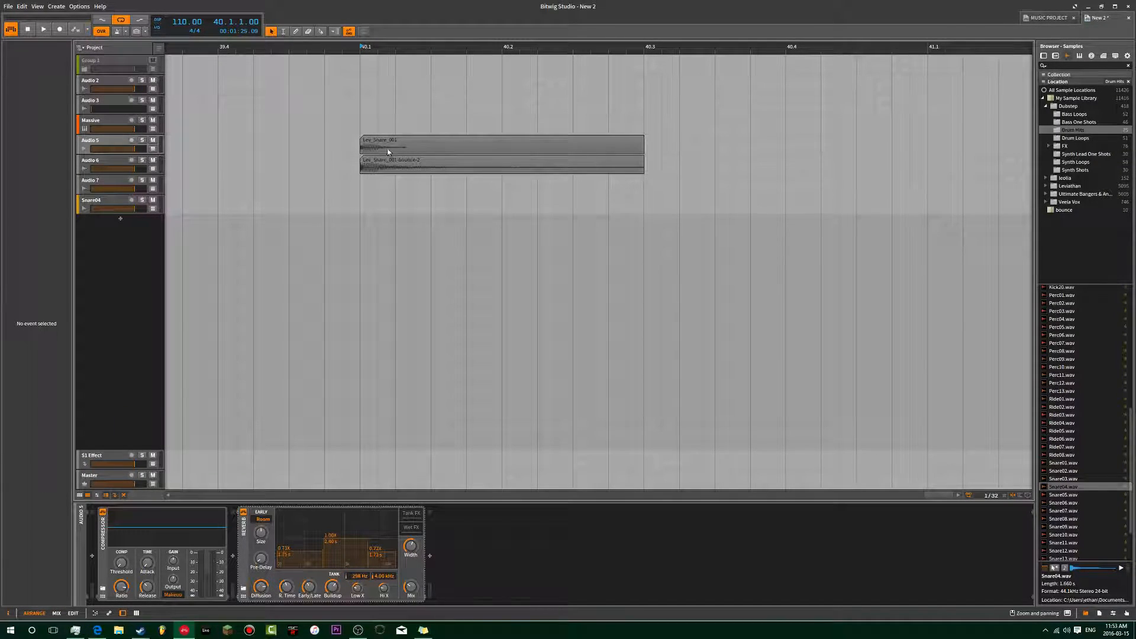
{"action": "left_click", "coordinate": [388, 147]}
{"action": "scroll", "coordinate": [382, 181], "scroll_direction": "down", "scroll_amount": 2}
{"action": "scroll", "coordinate": [380, 168], "scroll_direction": "up", "scroll_amount": 4}
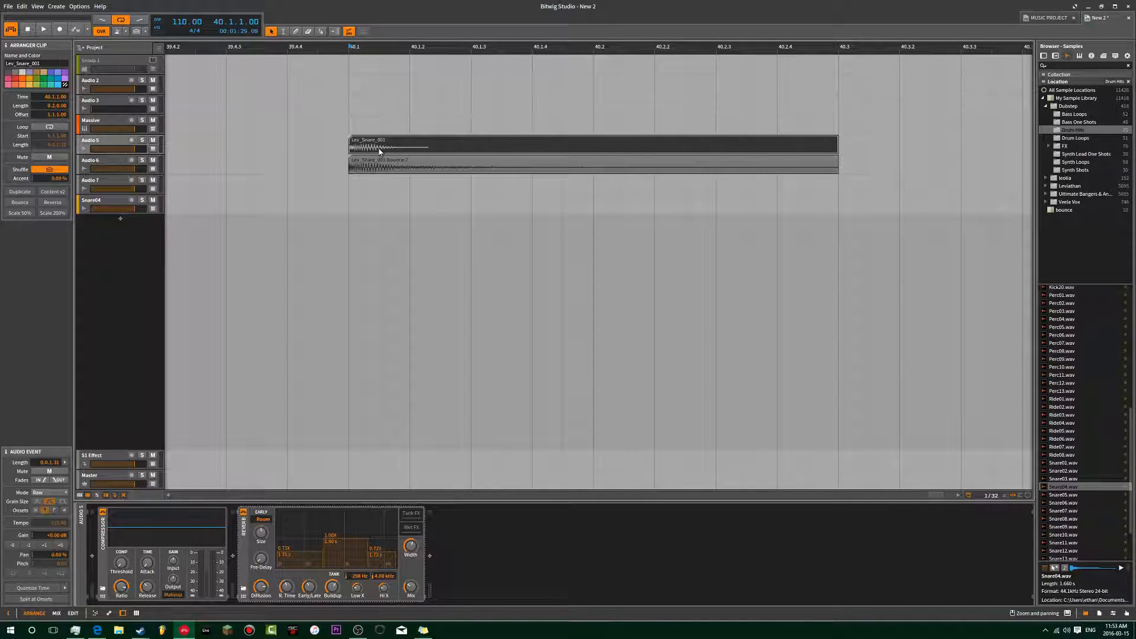
{"action": "double_click", "coordinate": [380, 153]}
{"action": "double_click", "coordinate": [373, 151]}
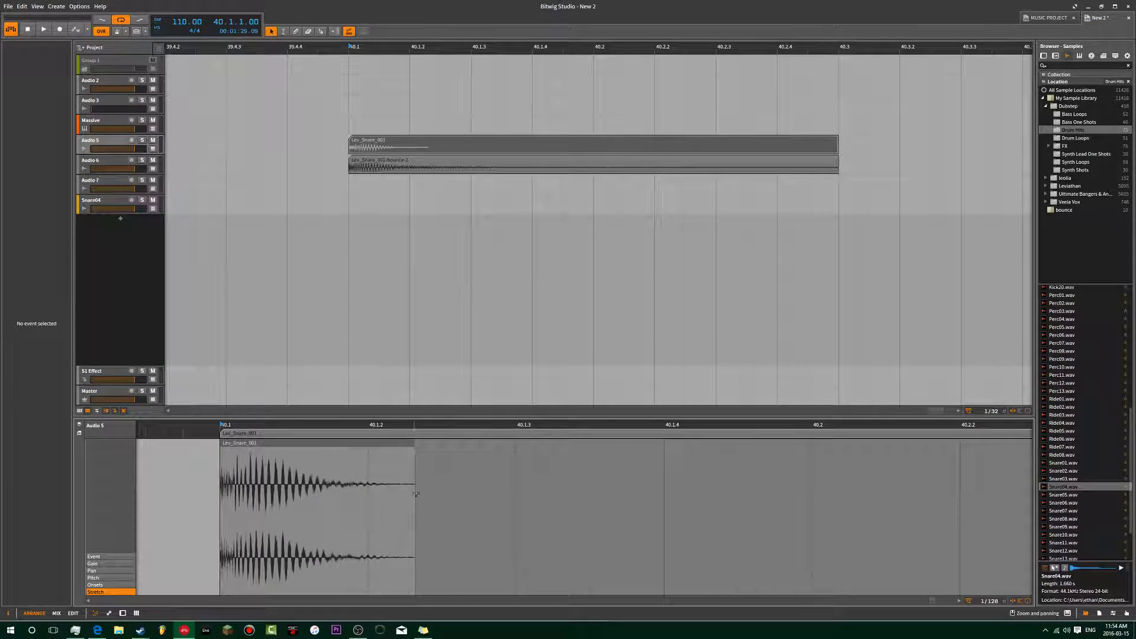
{"action": "double_click", "coordinate": [376, 170]}
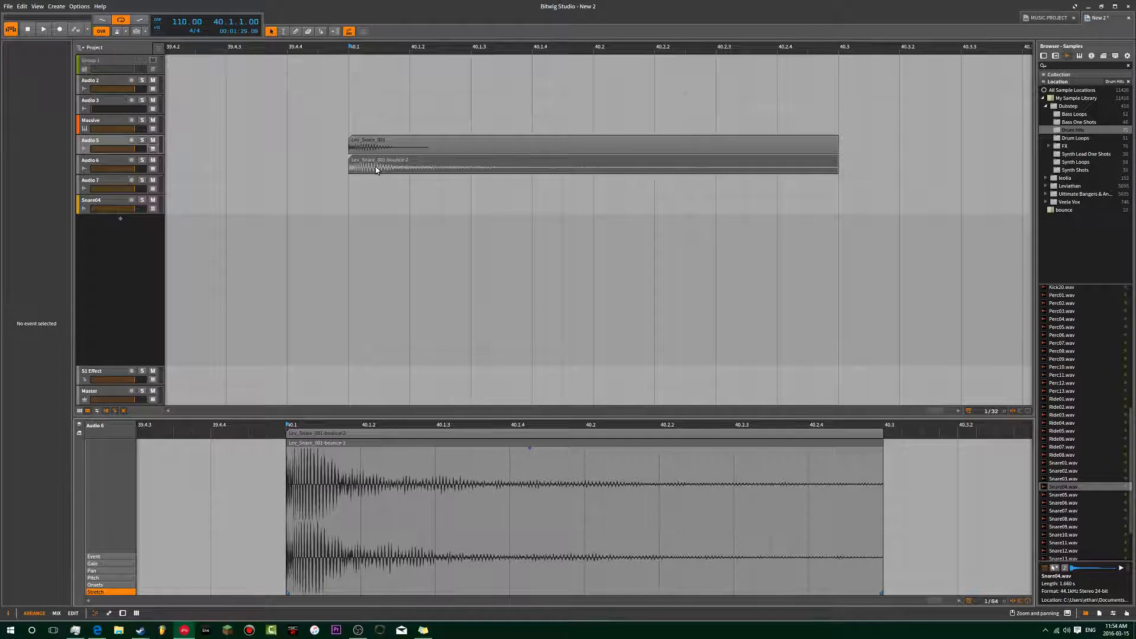
{"action": "double_click", "coordinate": [375, 147]}
{"action": "double_click", "coordinate": [377, 169]}
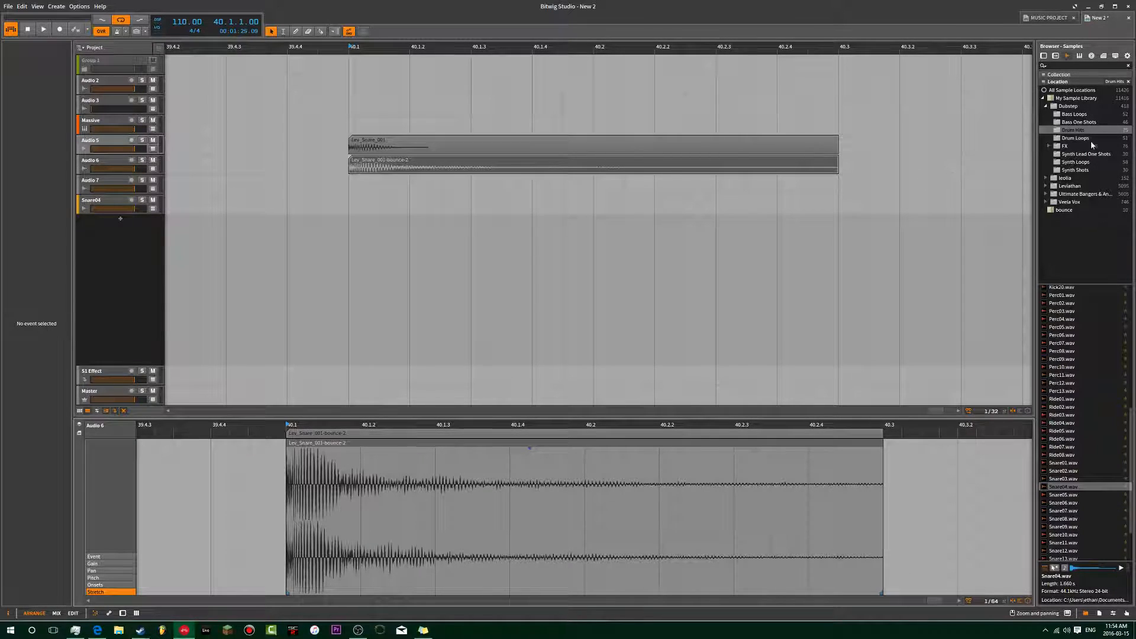
Step: Place the Snare04.wav sample at beat 40.1 on the track below the bounced Lev_Snare_001 clip
{"action": "left_click_drag", "start_coordinate": [777, 200], "coordinate": [636, 238]}
{"action": "left_click_drag", "start_coordinate": [1060, 488], "coordinate": [406, 234]}
{"action": "left_click", "coordinate": [406, 236]}
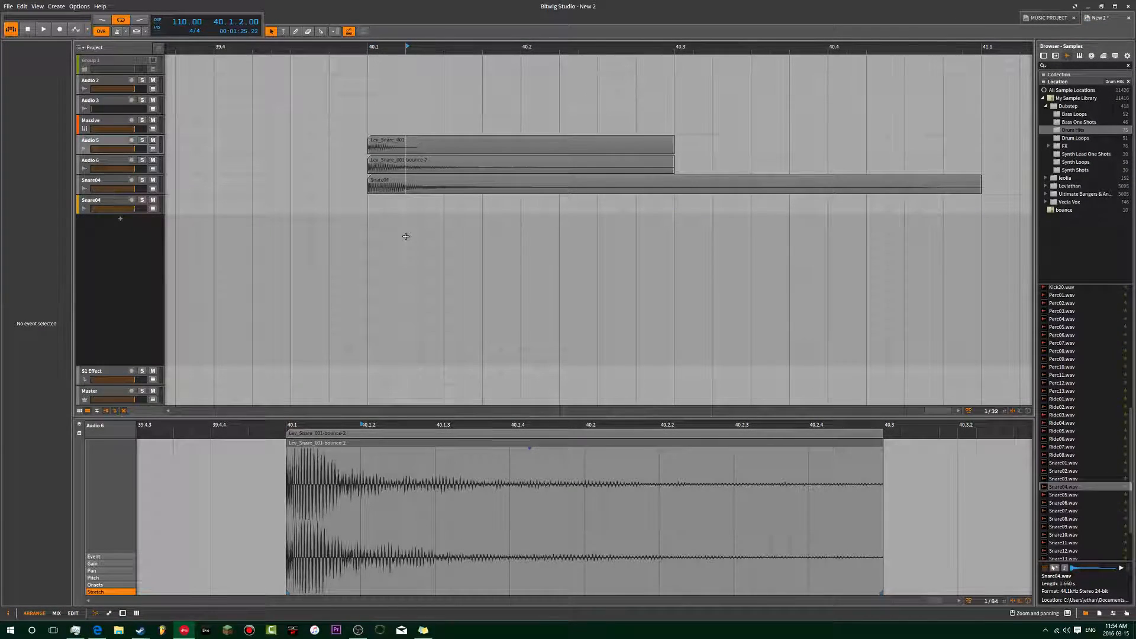
Step: Inspect the Snare04 clip's waveform in the detail editor and delete the clip from the arrangement
{"action": "left_click", "coordinate": [390, 189]}
{"action": "left_click_drag", "start_coordinate": [574, 523], "coordinate": [422, 477]}
{"action": "left_click_drag", "start_coordinate": [467, 444], "coordinate": [485, 414]}
{"action": "left_click_drag", "start_coordinate": [510, 530], "coordinate": [505, 583]}
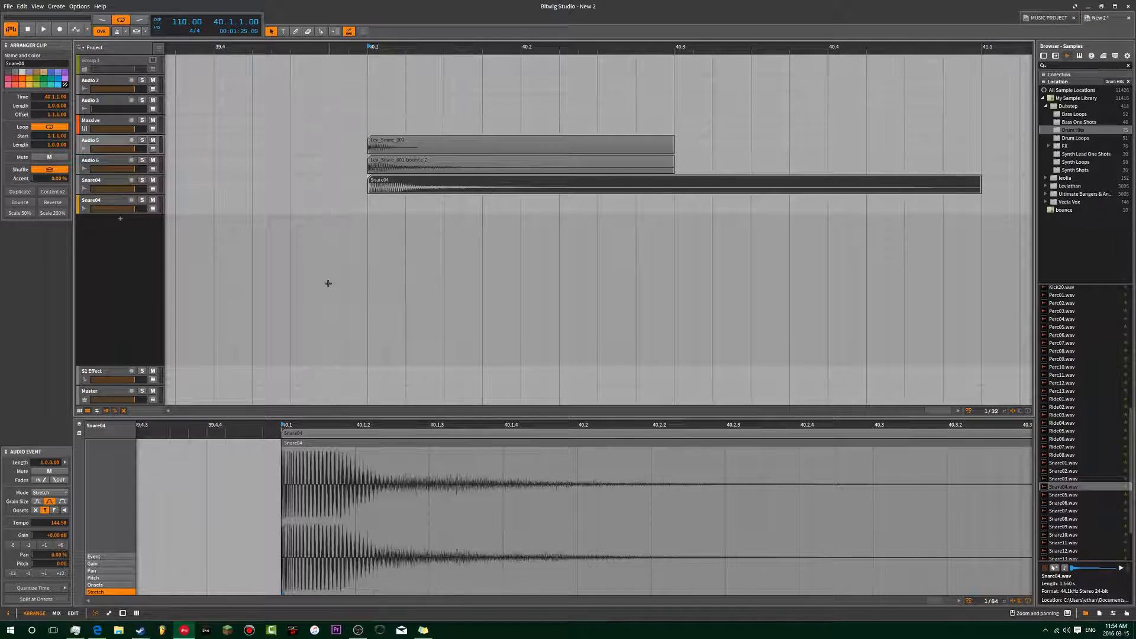
{"action": "key", "text": "Delete"}
Step: Play the snare clips, soloing Audio 6 and Audio 5 in turn to compare the bounced and original sounds
{"action": "left_click", "coordinate": [387, 164]}
{"action": "key", "text": "space"}
{"action": "left_click", "coordinate": [142, 160]}
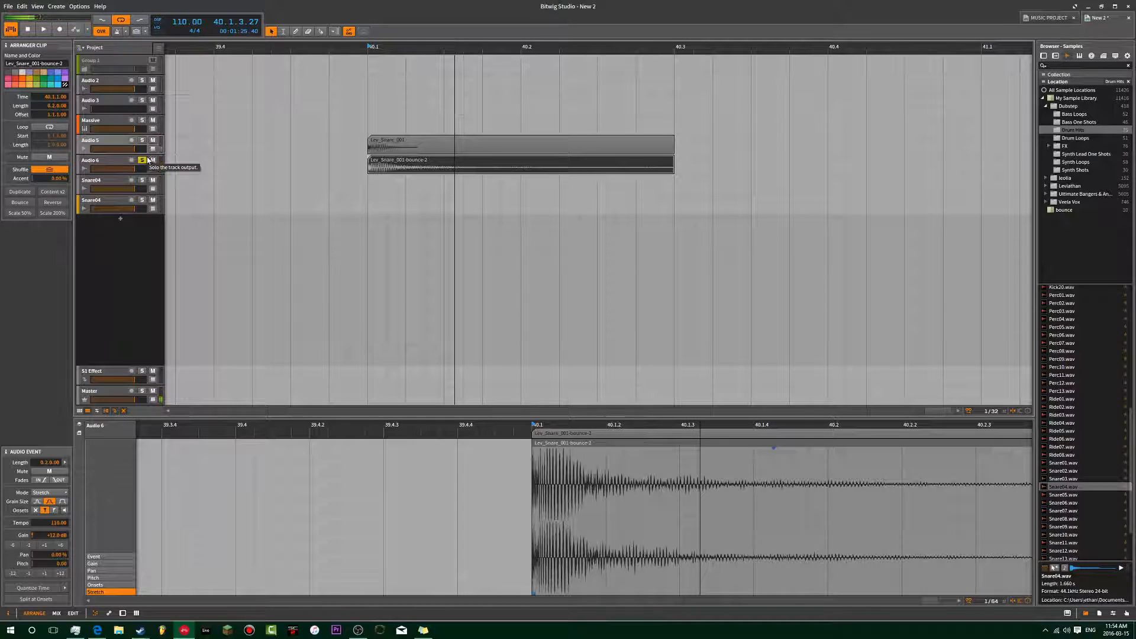
{"action": "left_click", "coordinate": [142, 140]}
{"action": "left_click", "coordinate": [143, 142]}
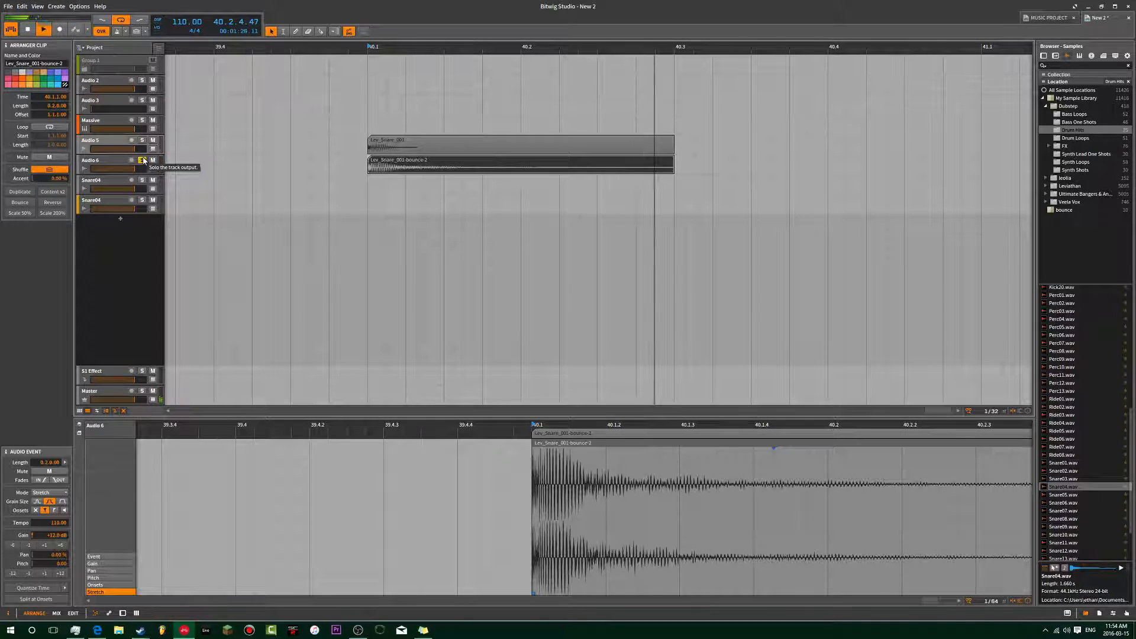
Step: Delete the four snare tracks: Audio 5, Audio 6 and both Snare04 tracks
{"action": "key", "text": "minus"}
{"action": "left_click", "coordinate": [91, 179]}
{"action": "left_click_drag", "start_coordinate": [414, 47], "coordinate": [482, 47]}
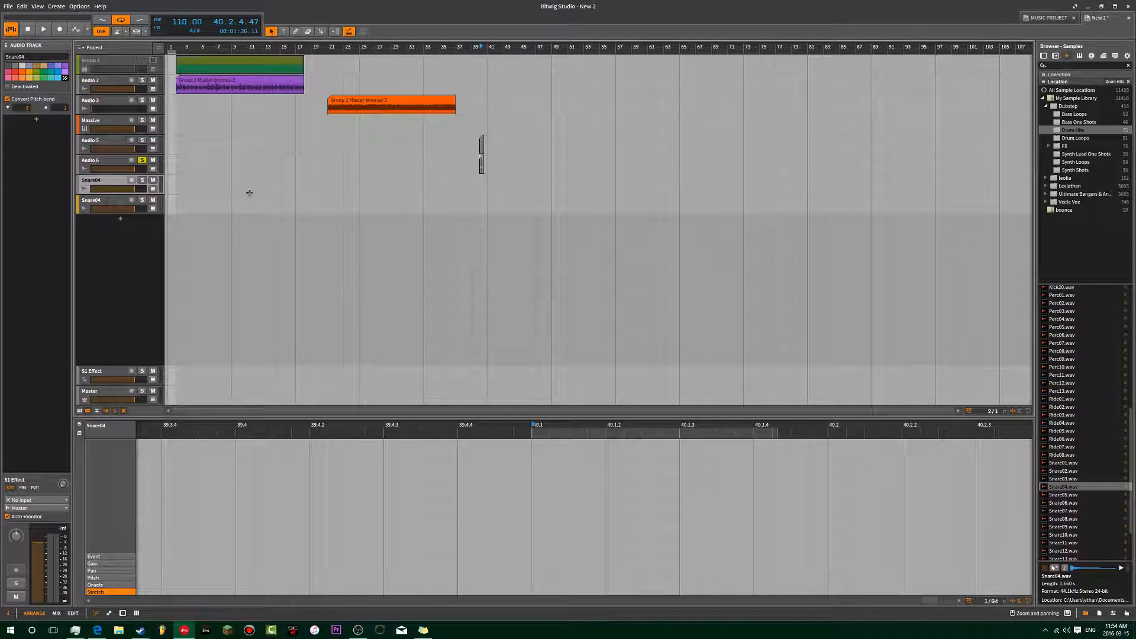
{"action": "left_click", "coordinate": [99, 139], "text": "shift"}
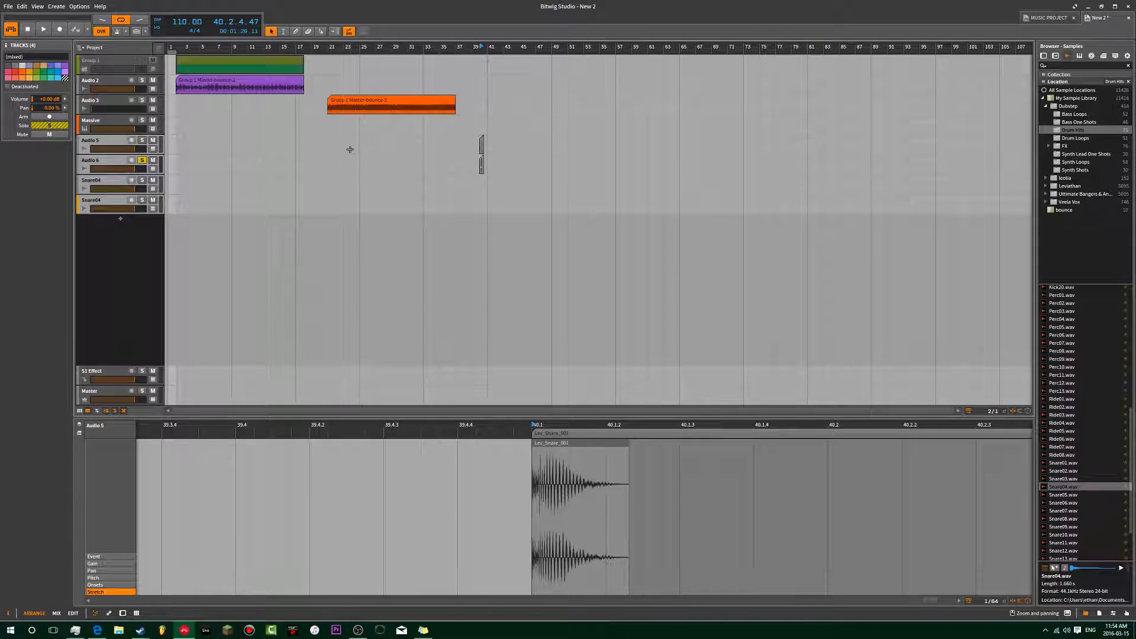
{"action": "key", "text": "Delete"}
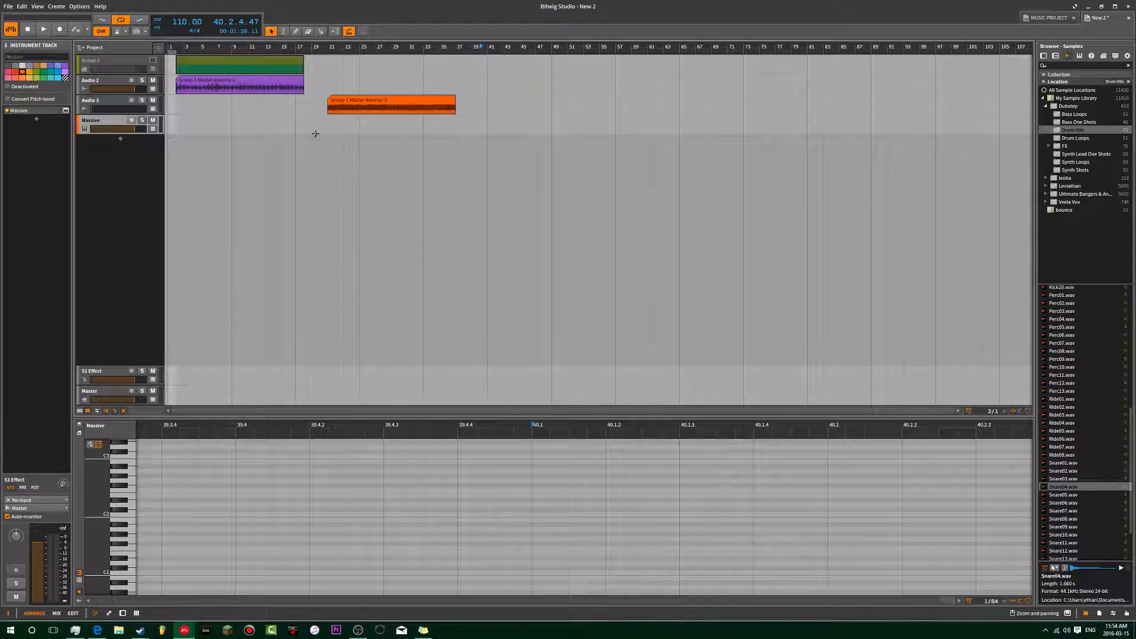
Step: Set the play position to bar 2 and show the Compressor and Oscilloscope in Audio 2's device chain
{"action": "left_click", "coordinate": [176, 96]}
{"action": "scroll", "coordinate": [176, 97], "scroll_direction": "up", "scroll_amount": 5}
{"action": "double_click", "coordinate": [278, 87]}
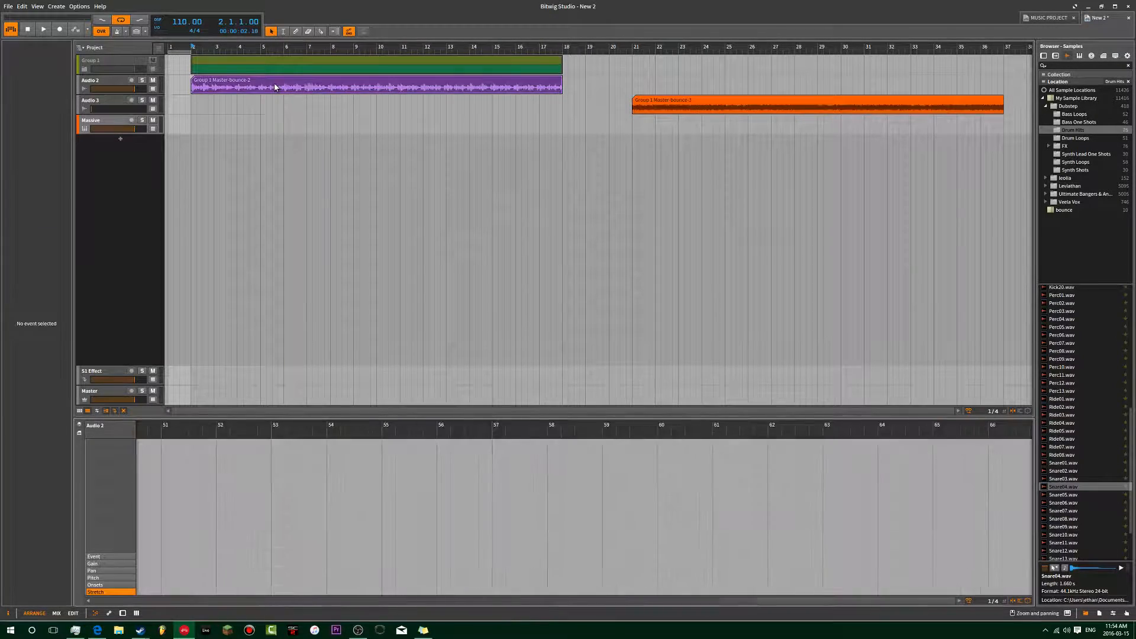
{"action": "left_click", "coordinate": [88, 86]}
{"action": "left_click", "coordinate": [123, 614]}
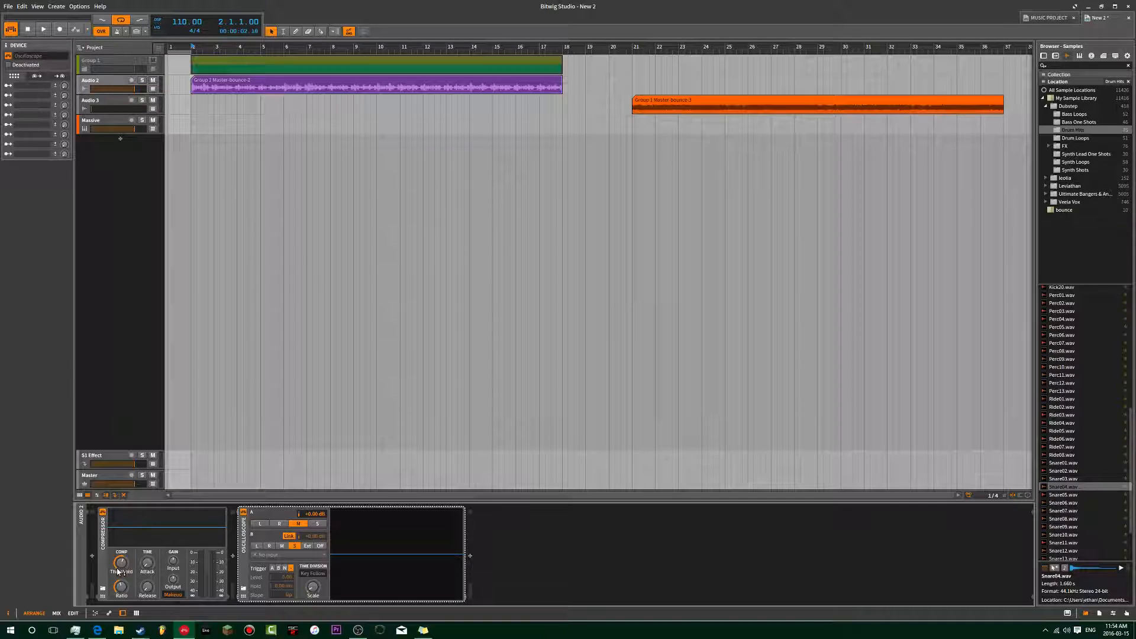
Step: Vary the Threshold of Audio 2's Compressor through several levels, including -31 dB, and adjust its Ratio
{"action": "mouse_move", "coordinate": [121, 563]}
{"action": "left_mouse_down"}
{"action": "mouse_move", "coordinate": [121, 583]}
{"action": "mouse_move", "coordinate": [121, 542]}
{"action": "left_mouse_up"}
{"action": "left_click_drag", "start_coordinate": [122, 569], "coordinate": [122, 565]}
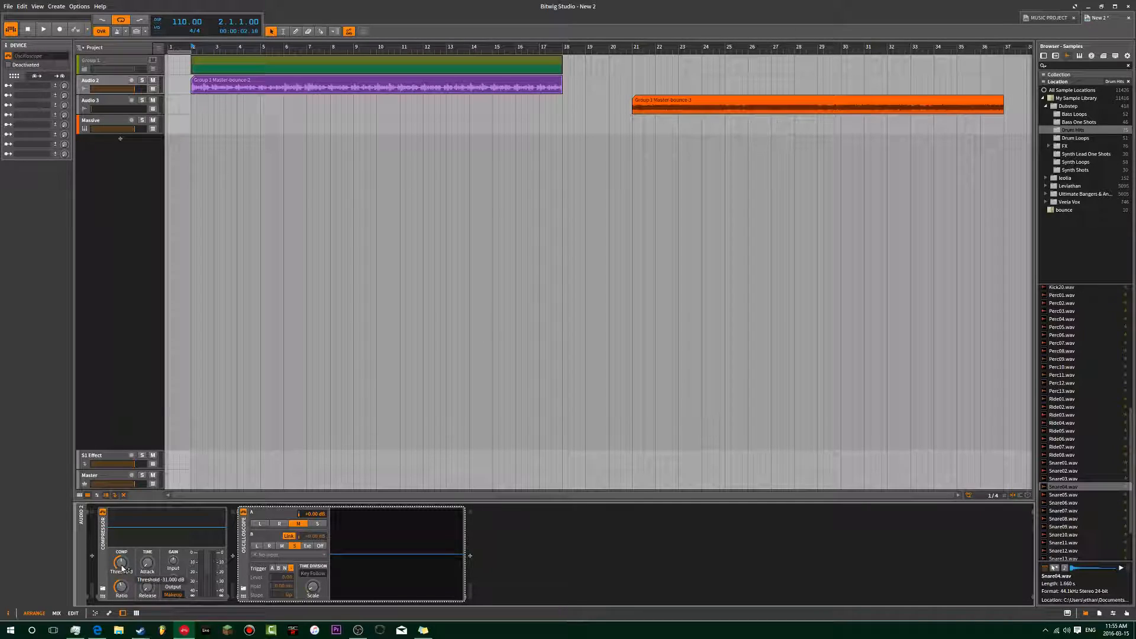
{"action": "left_click_drag", "start_coordinate": [120, 563], "coordinate": [121, 565]}
{"action": "left_click_drag", "start_coordinate": [121, 568], "coordinate": [122, 575]}
{"action": "left_click_drag", "start_coordinate": [122, 575], "coordinate": [122, 574]}
{"action": "left_click_drag", "start_coordinate": [121, 563], "coordinate": [122, 577]}
{"action": "left_click_drag", "start_coordinate": [121, 563], "coordinate": [121, 566]}
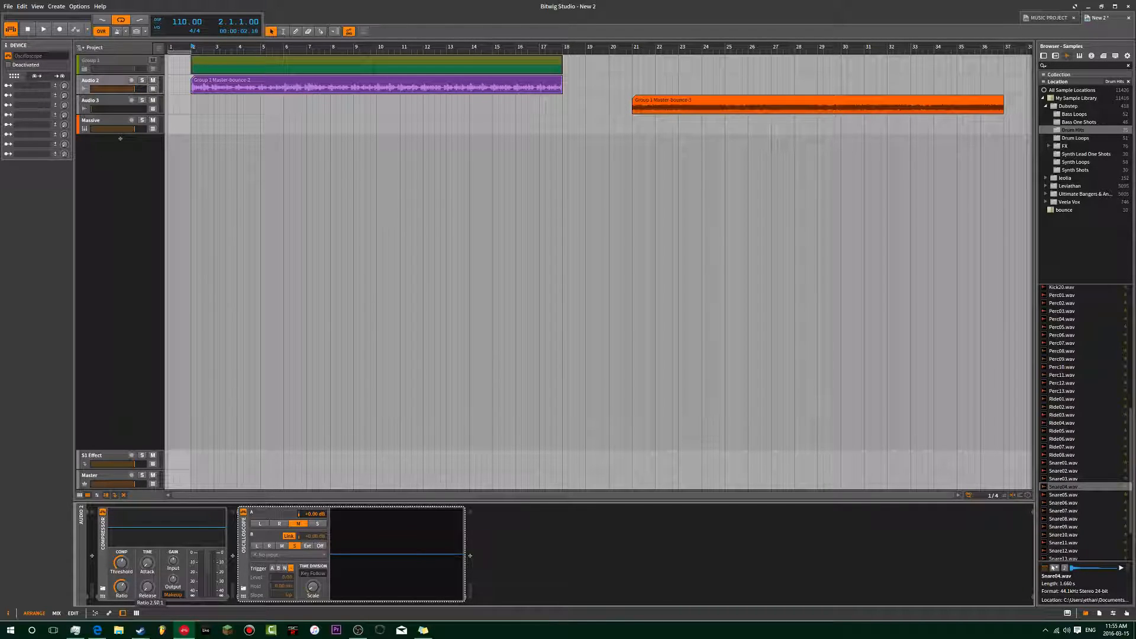
{"action": "left_click_drag", "start_coordinate": [122, 587], "coordinate": [121, 563]}
{"action": "left_click_drag", "start_coordinate": [123, 590], "coordinate": [123, 601]}
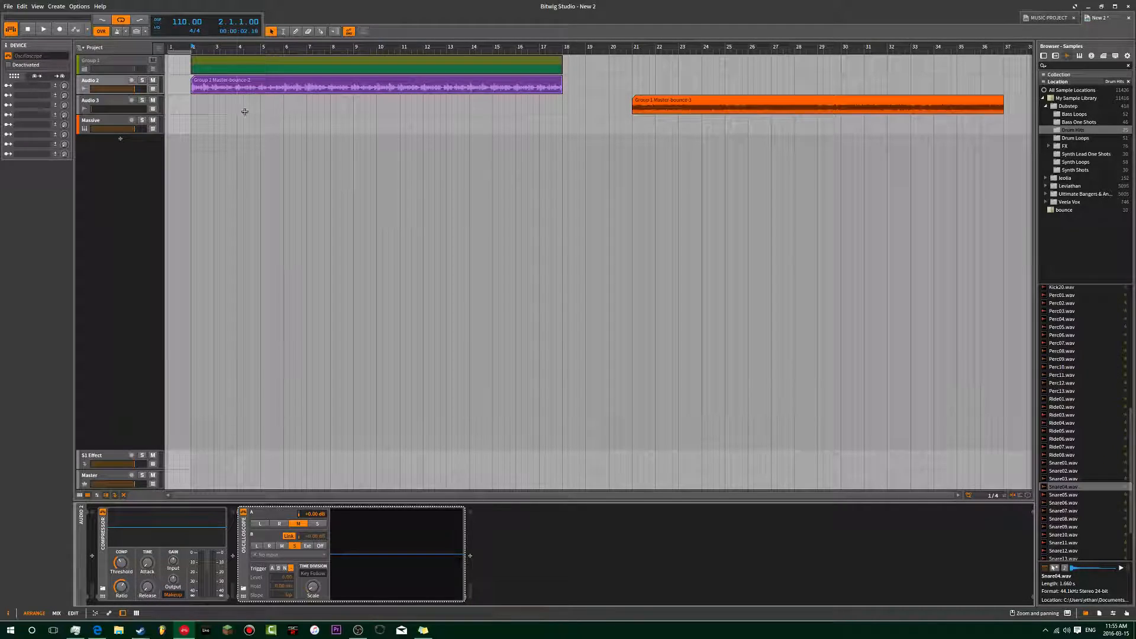
Step: Examine the peaks and quieter passages of the Group 1 Master-bounce-2 waveform on Audio 2 in the detail editor
{"action": "scroll", "coordinate": [246, 109], "scroll_direction": "up", "scroll_amount": 6}
{"action": "double_click", "coordinate": [423, 91]}
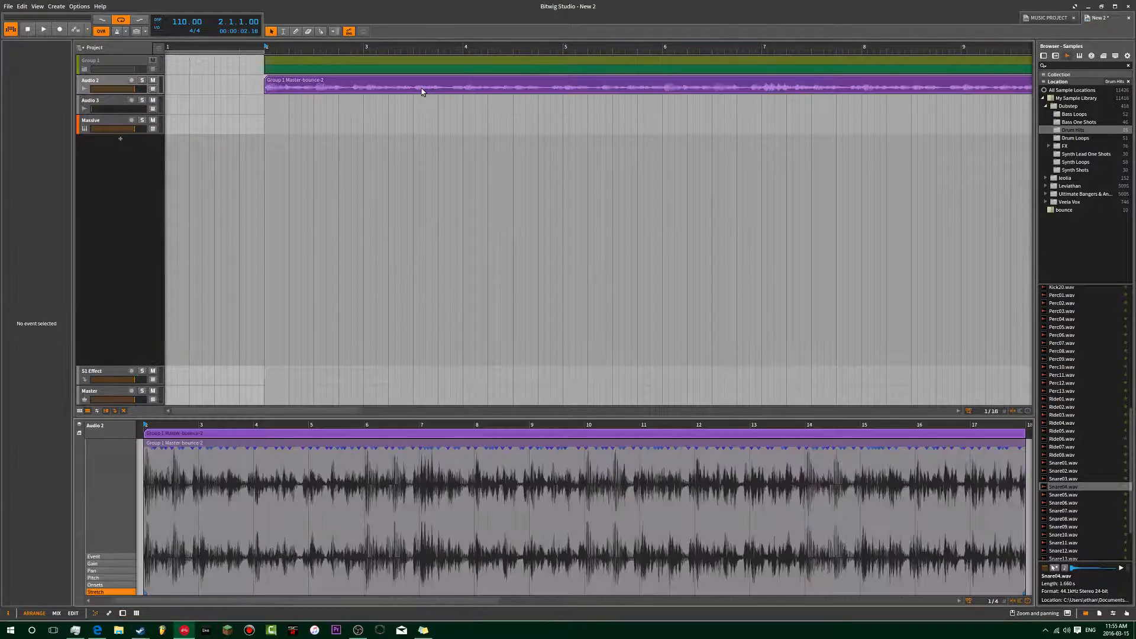
{"action": "scroll", "coordinate": [379, 478], "scroll_direction": "up", "scroll_amount": 6}
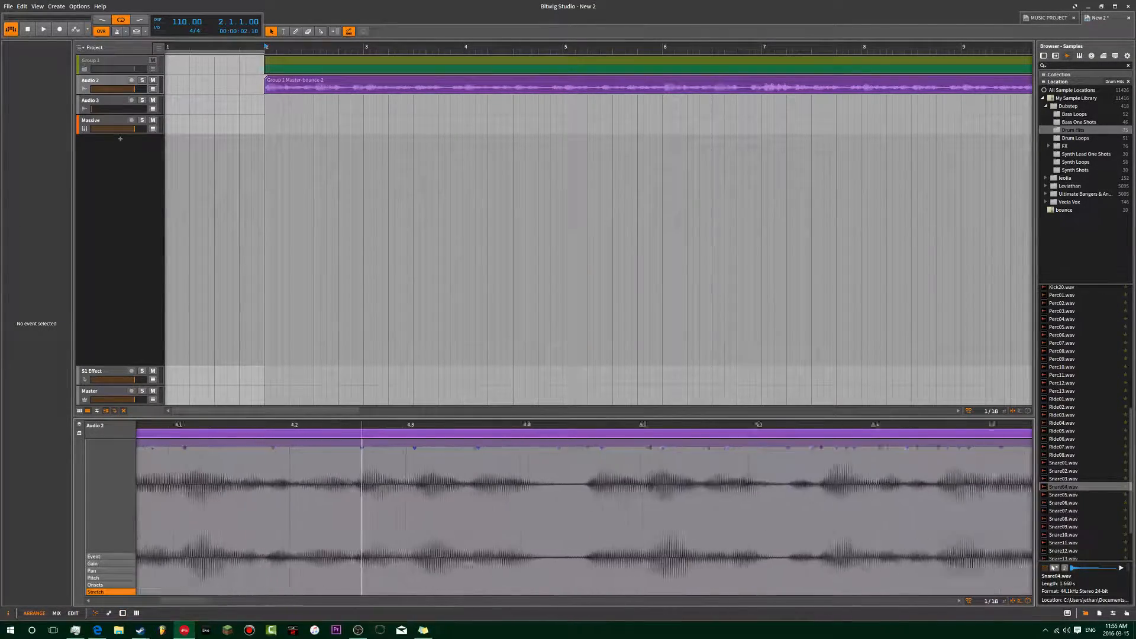
{"action": "scroll", "coordinate": [200, 466], "scroll_direction": "down", "scroll_amount": 8}
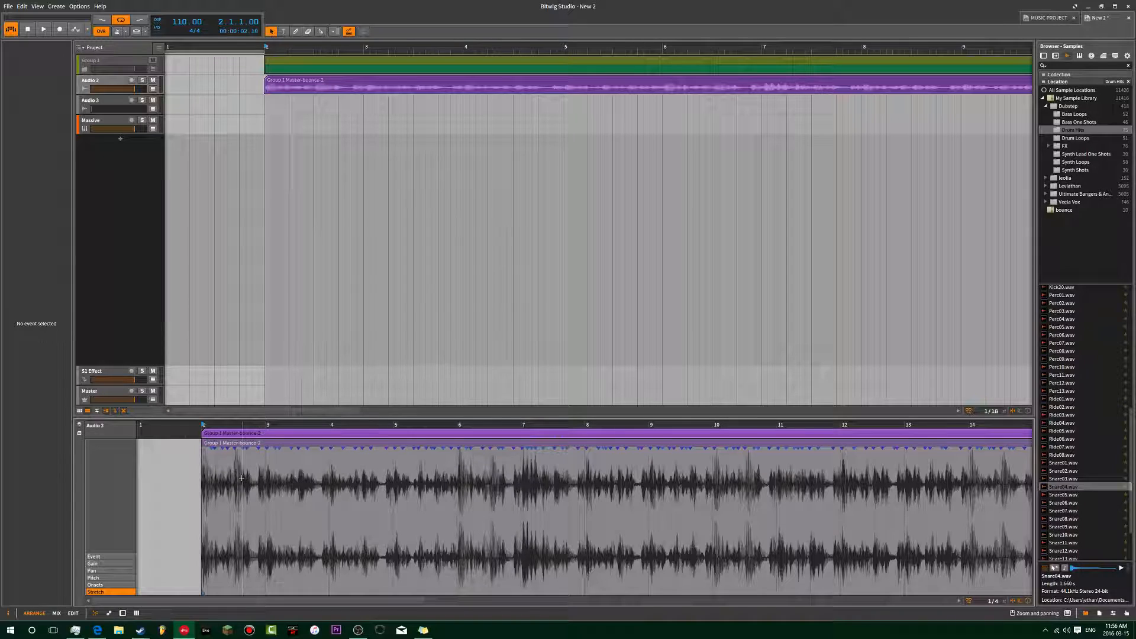
{"action": "left_click_drag", "start_coordinate": [251, 453], "coordinate": [198, 471]}
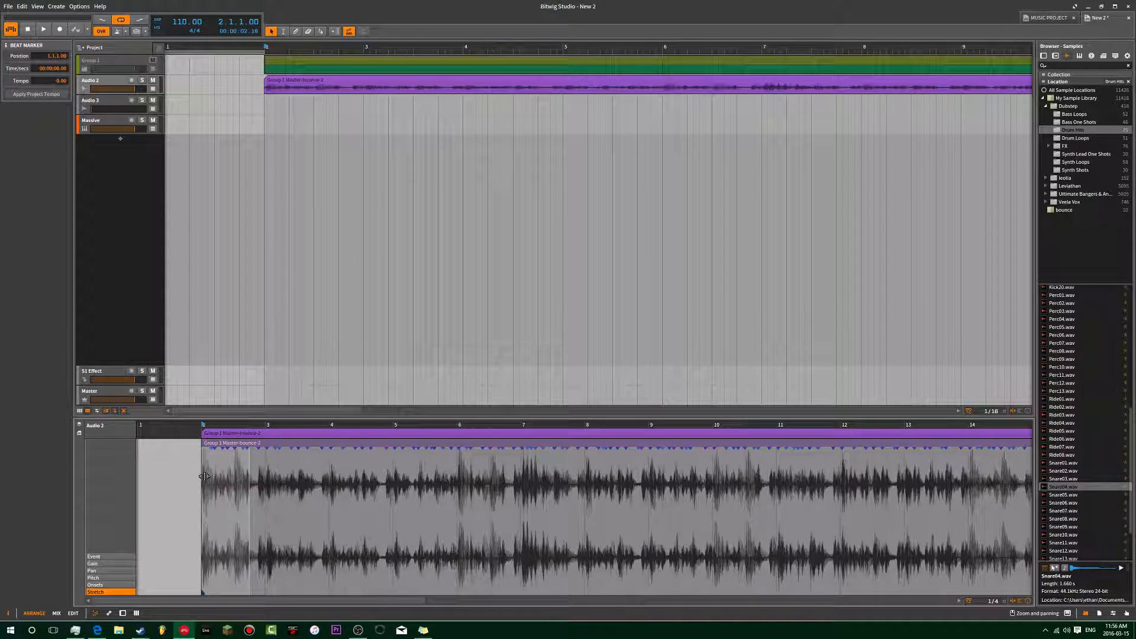
{"action": "left_click", "coordinate": [206, 458]}
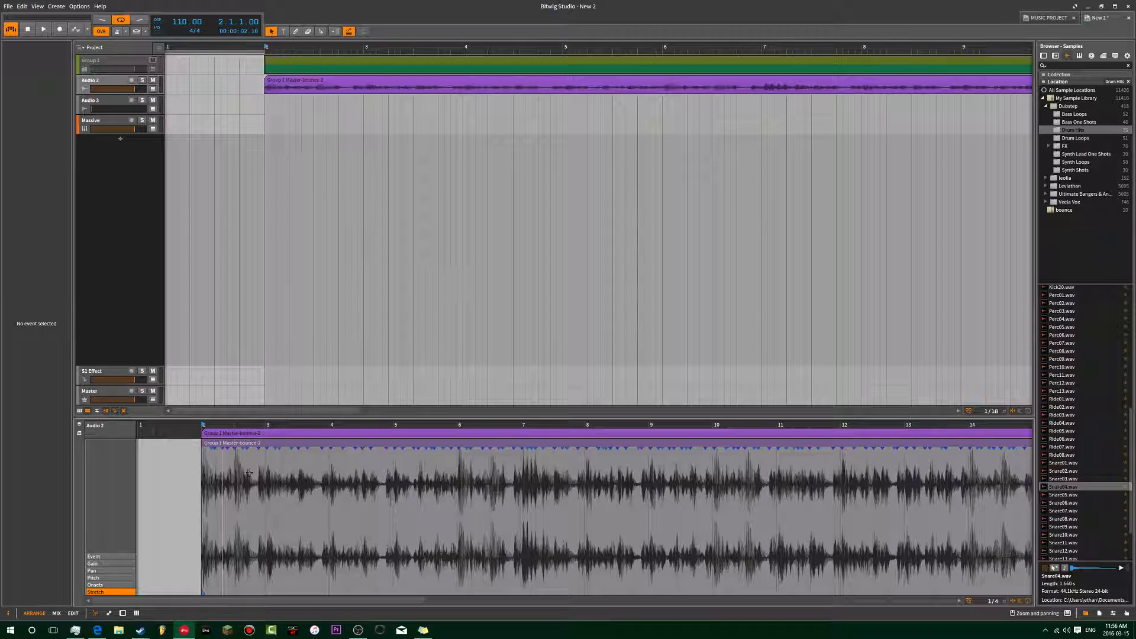
{"action": "left_click_drag", "start_coordinate": [259, 473], "coordinate": [441, 497]}
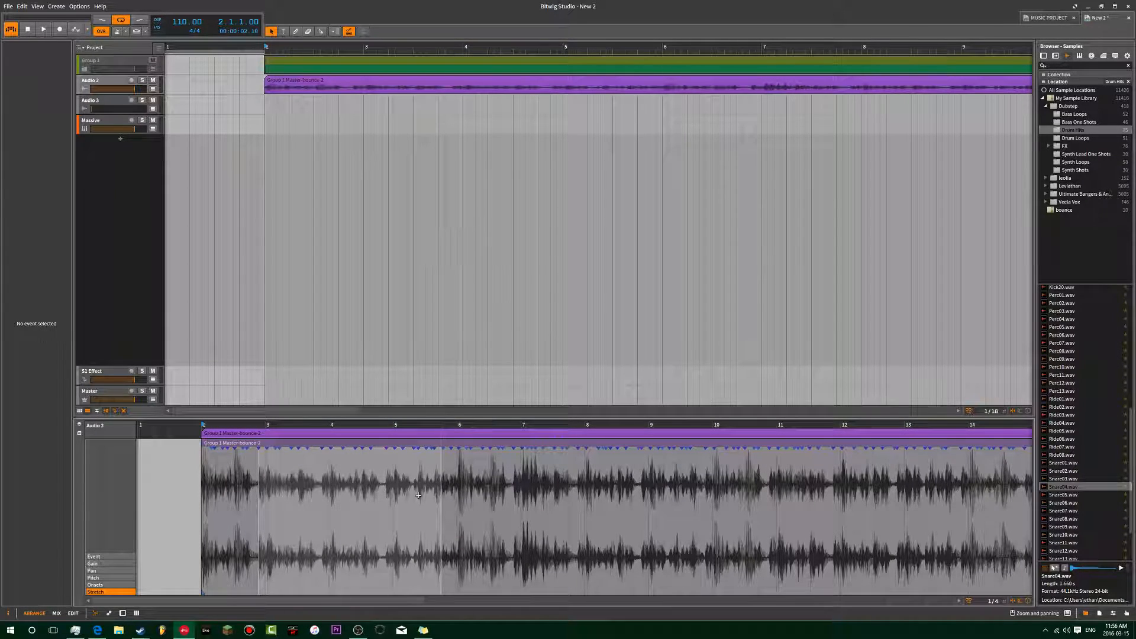
{"action": "left_click", "coordinate": [236, 487]}
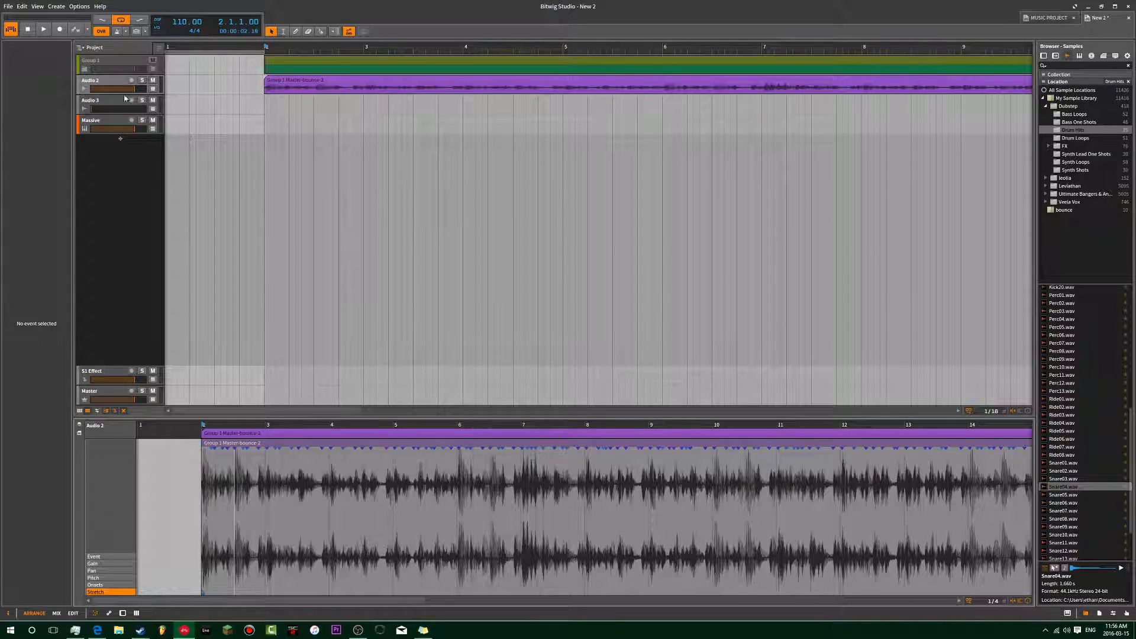
Step: Switch between the Audio 2 and Audio 3 tracks and open the Compressor on Audio 2
{"action": "left_click", "coordinate": [106, 85]}
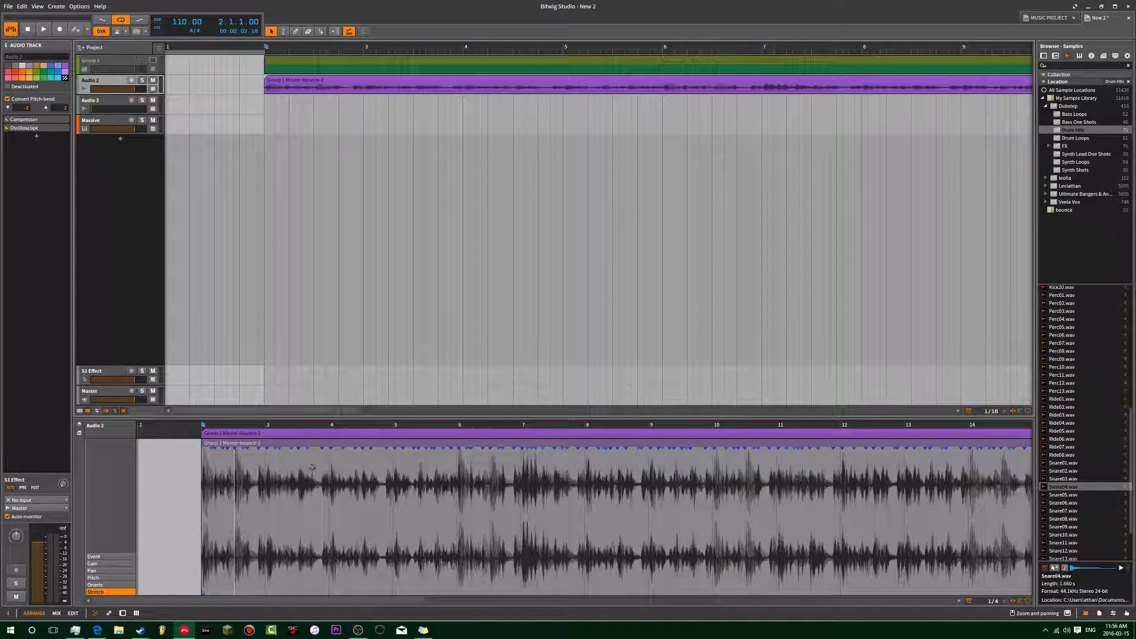
{"action": "left_click", "coordinate": [97, 104]}
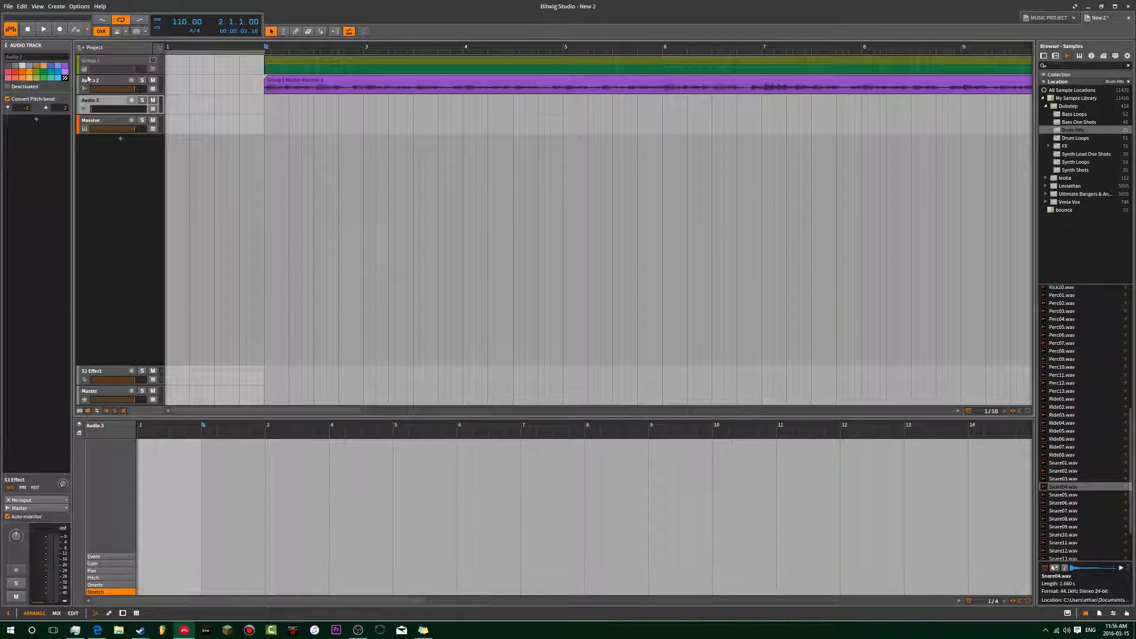
{"action": "left_click", "coordinate": [88, 79]}
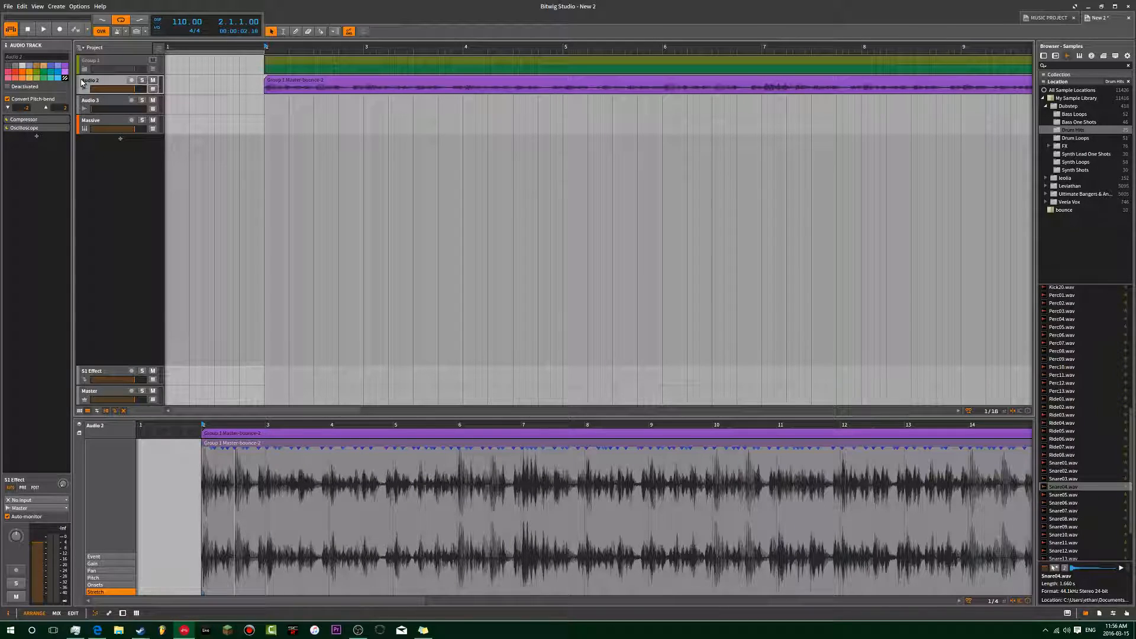
{"action": "left_click", "coordinate": [84, 102]}
{"action": "left_click", "coordinate": [92, 82]}
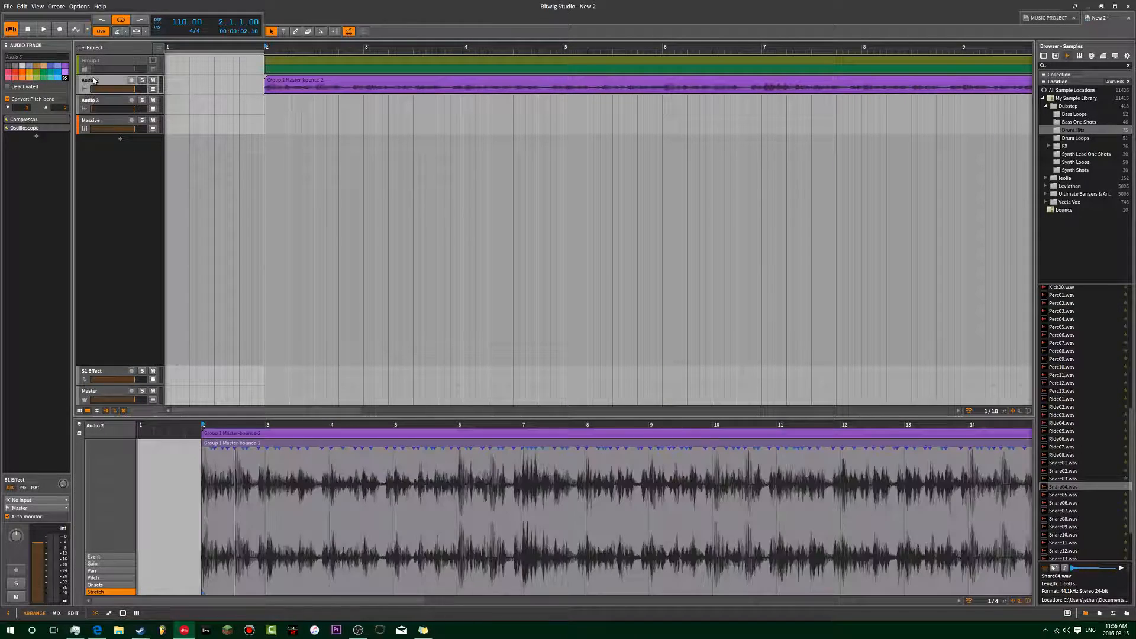
{"action": "left_click", "coordinate": [46, 119]}
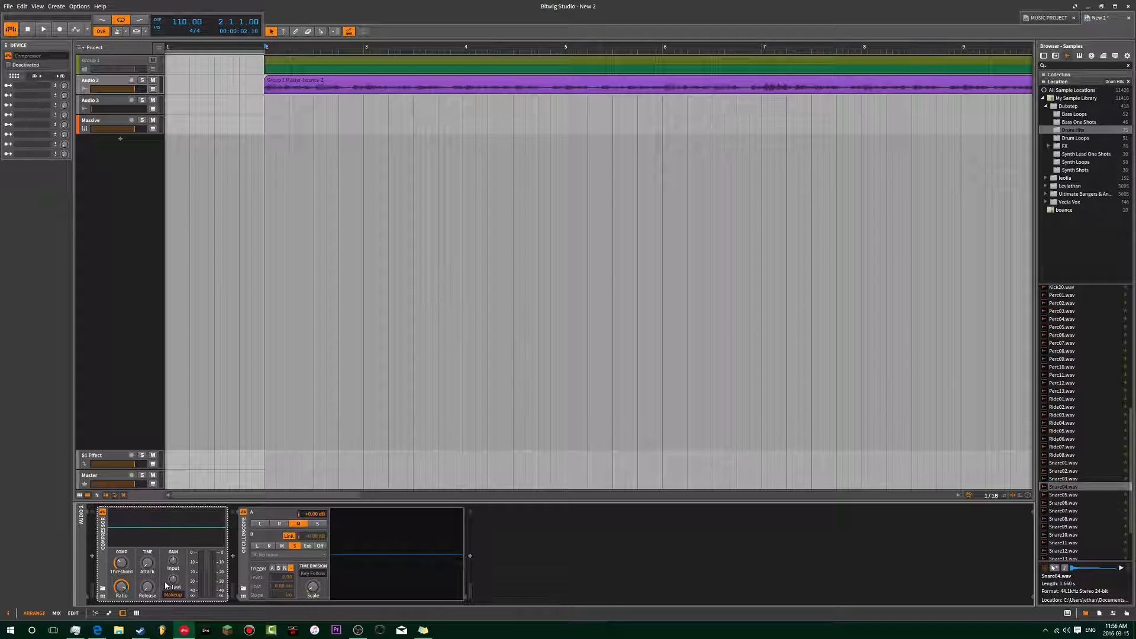
{"action": "mouse_move", "coordinate": [167, 586]}
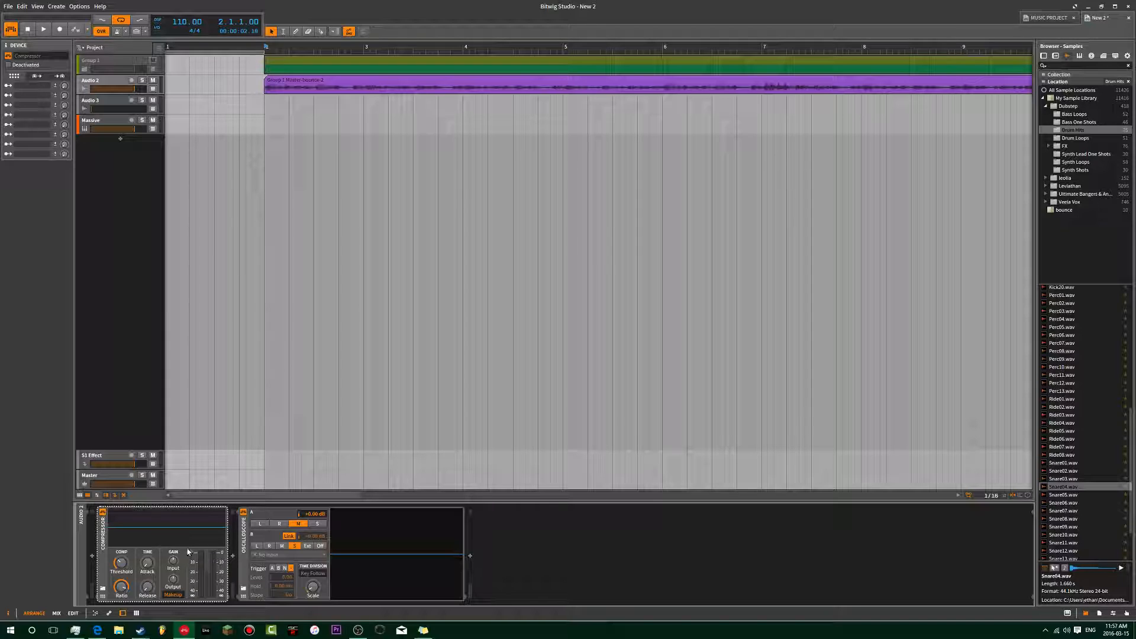
Step: Try different Attack times on Audio 2's Compressor, including 24.706 ms and 70.795 ms
{"action": "left_click_drag", "start_coordinate": [147, 564], "coordinate": [147, 555]}
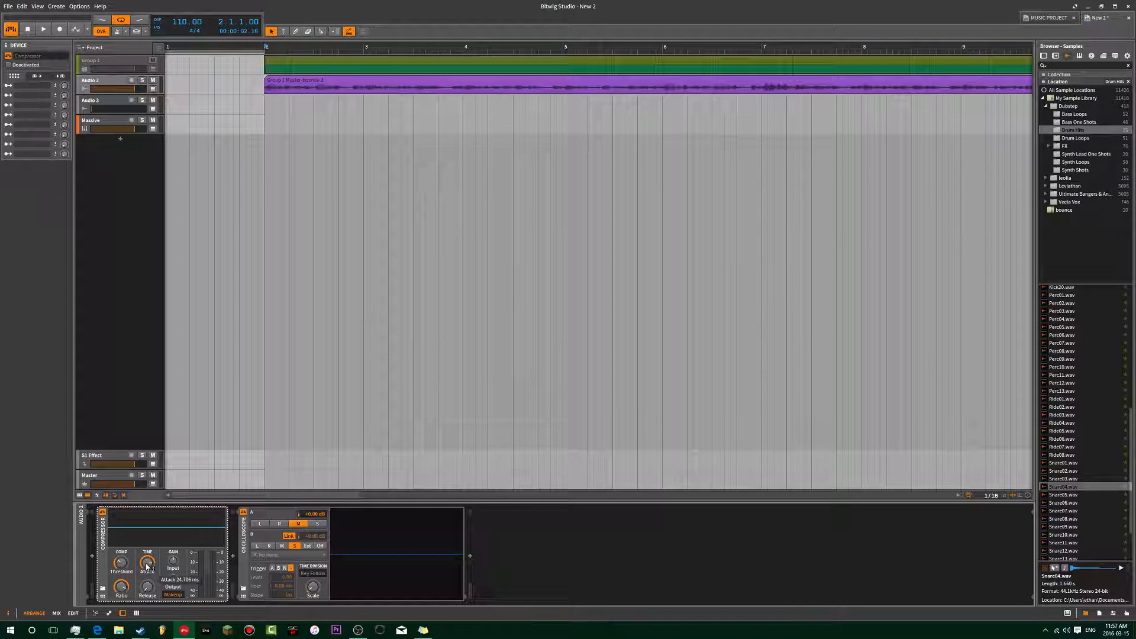
{"action": "left_click_drag", "start_coordinate": [383, 46], "coordinate": [382, 13]}
{"action": "left_click_drag", "start_coordinate": [225, 395], "coordinate": [199, 394]}
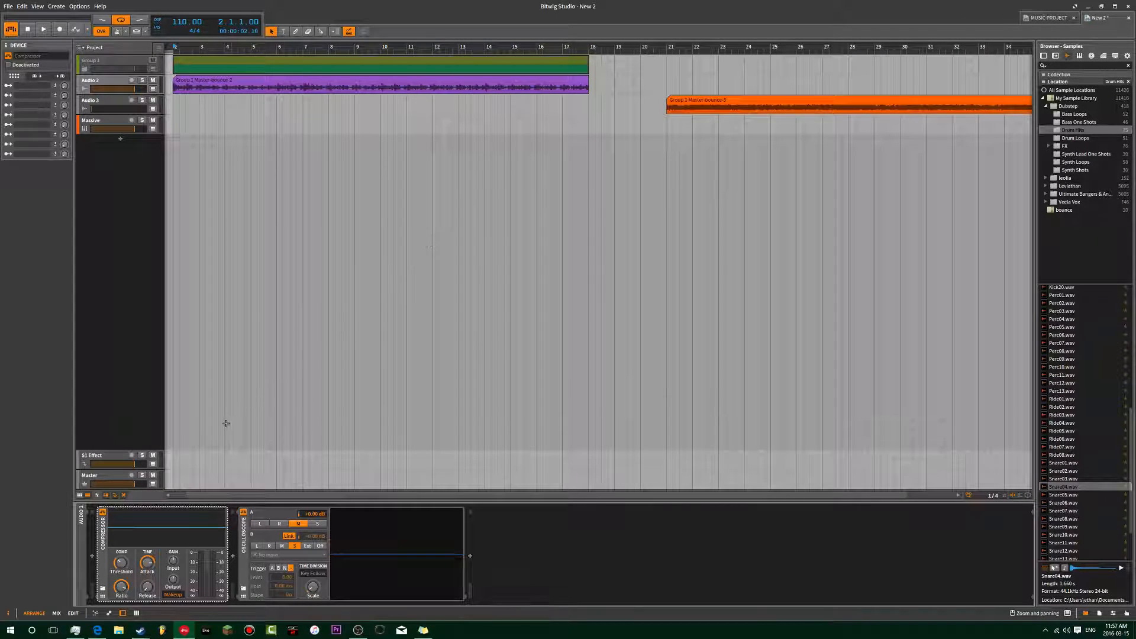
{"action": "left_click_drag", "start_coordinate": [145, 568], "coordinate": [145, 567]}
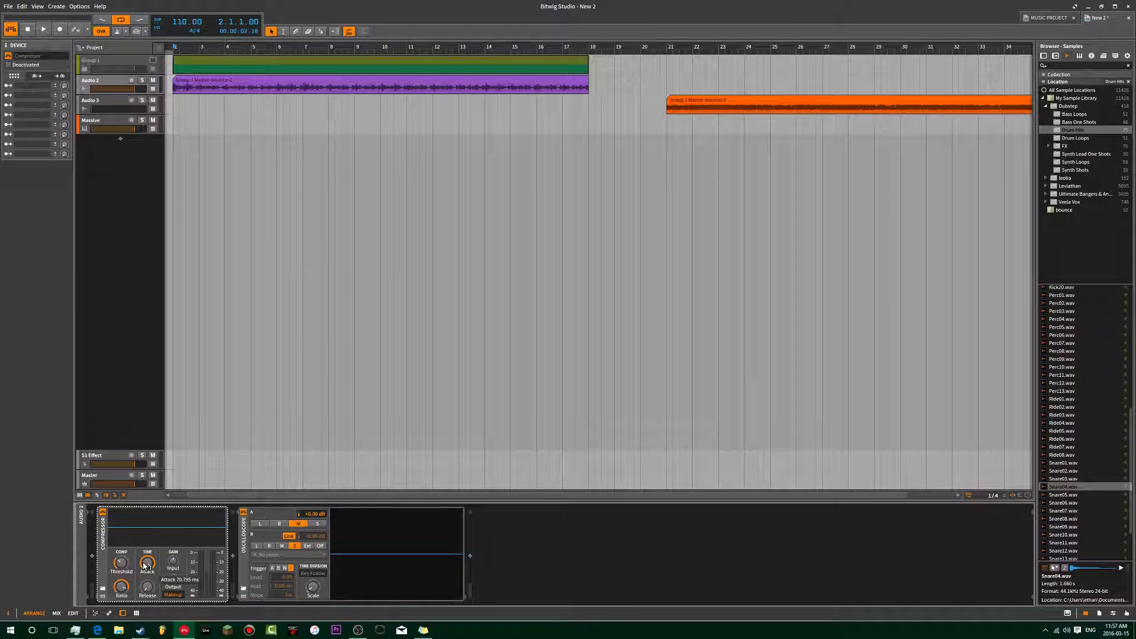
{"action": "left_click_drag", "start_coordinate": [147, 563], "coordinate": [148, 574]}
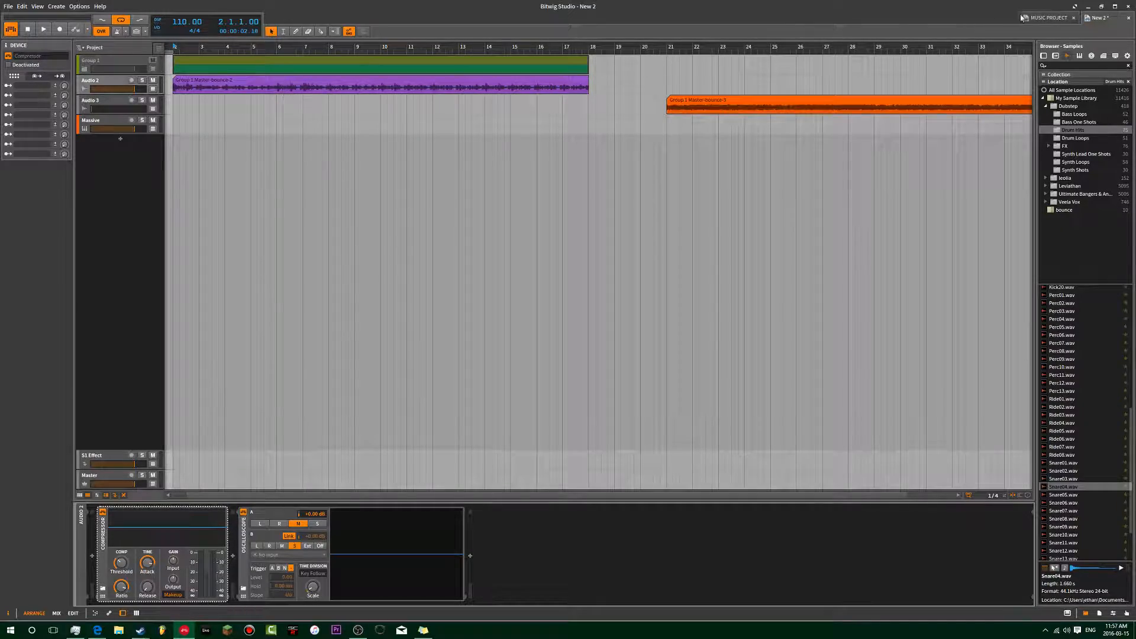
Step: Switch to the MUSIC PROJECT project and look through its bass, synth and FX tracks for suitable chord material
{"action": "left_click", "coordinate": [1049, 18]}
{"action": "left_click_drag", "start_coordinate": [776, 355], "coordinate": [465, 229]}
{"action": "scroll", "coordinate": [469, 238], "scroll_direction": "up", "scroll_amount": 6}
{"action": "scroll", "coordinate": [468, 238], "scroll_direction": "up", "scroll_amount": 10}
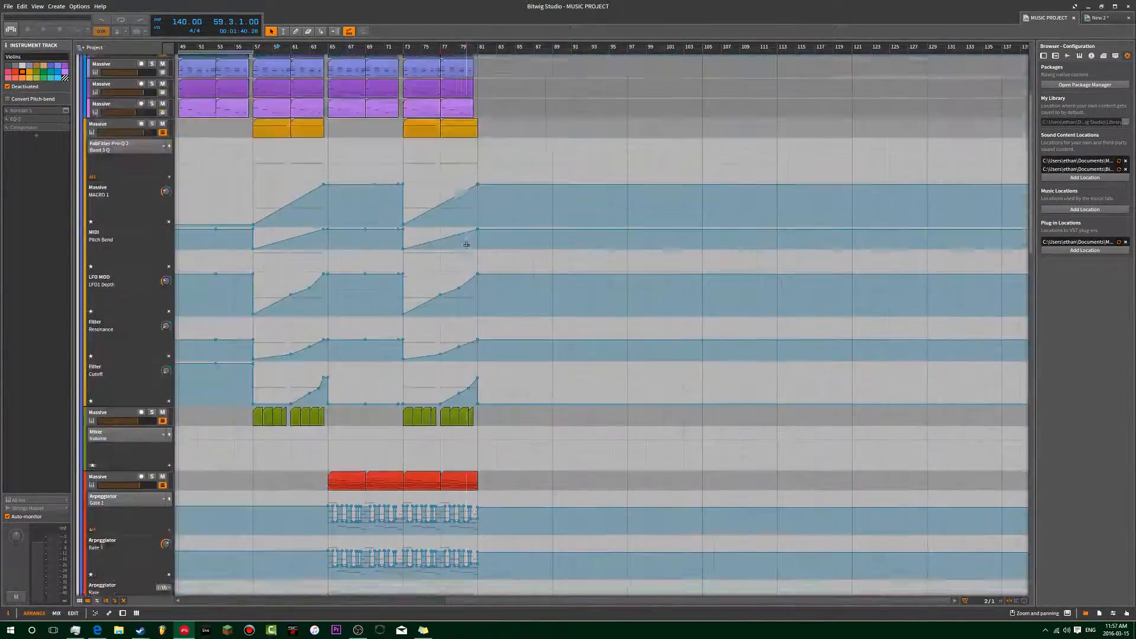
{"action": "scroll", "coordinate": [466, 249], "scroll_direction": "down", "scroll_amount": 6}
{"action": "scroll", "coordinate": [464, 265], "scroll_direction": "up", "scroll_amount": 10}
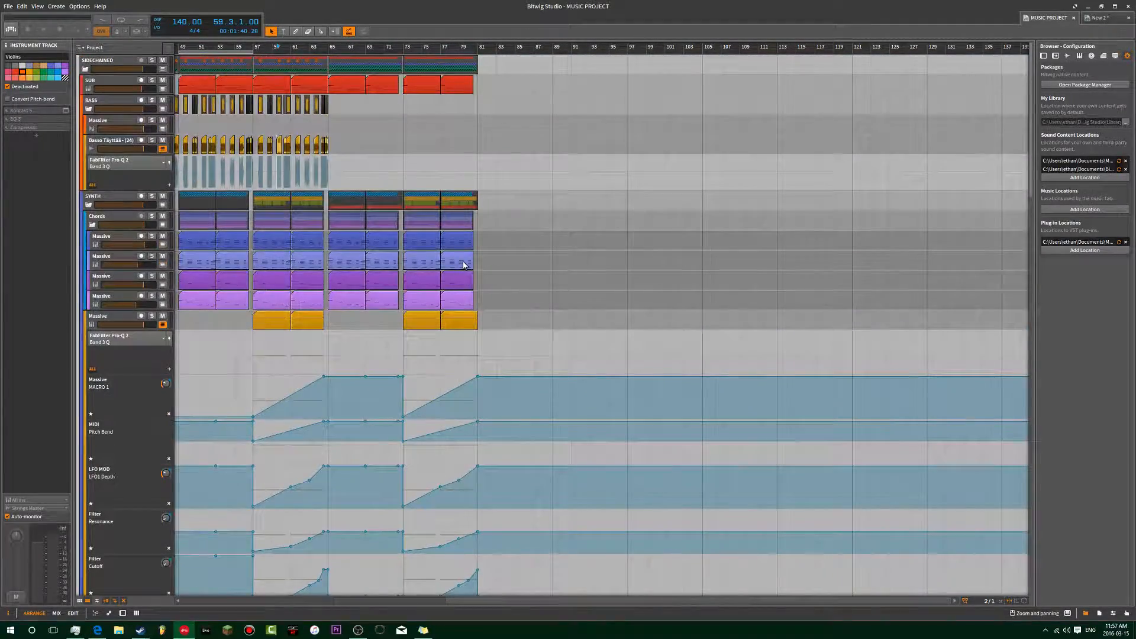
{"action": "scroll", "coordinate": [464, 265], "scroll_direction": "down", "scroll_amount": 10}
{"action": "scroll", "coordinate": [464, 255], "scroll_direction": "down", "scroll_amount": 3}
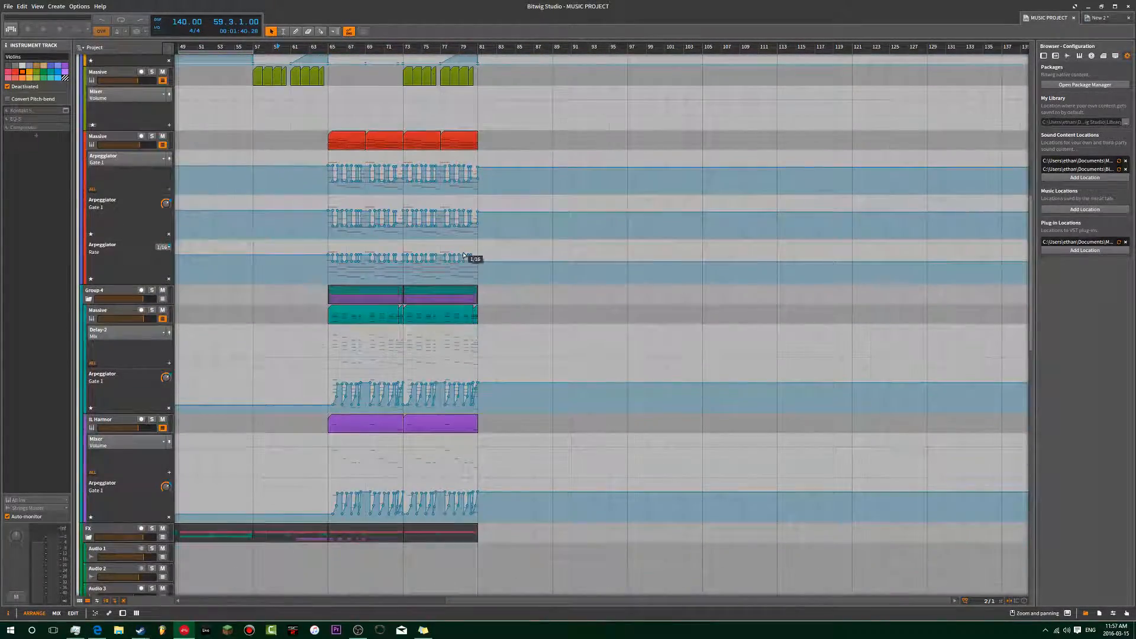
{"action": "scroll", "coordinate": [463, 251], "scroll_direction": "up", "scroll_amount": 8}
{"action": "scroll", "coordinate": [463, 257], "scroll_direction": "up", "scroll_amount": 1}
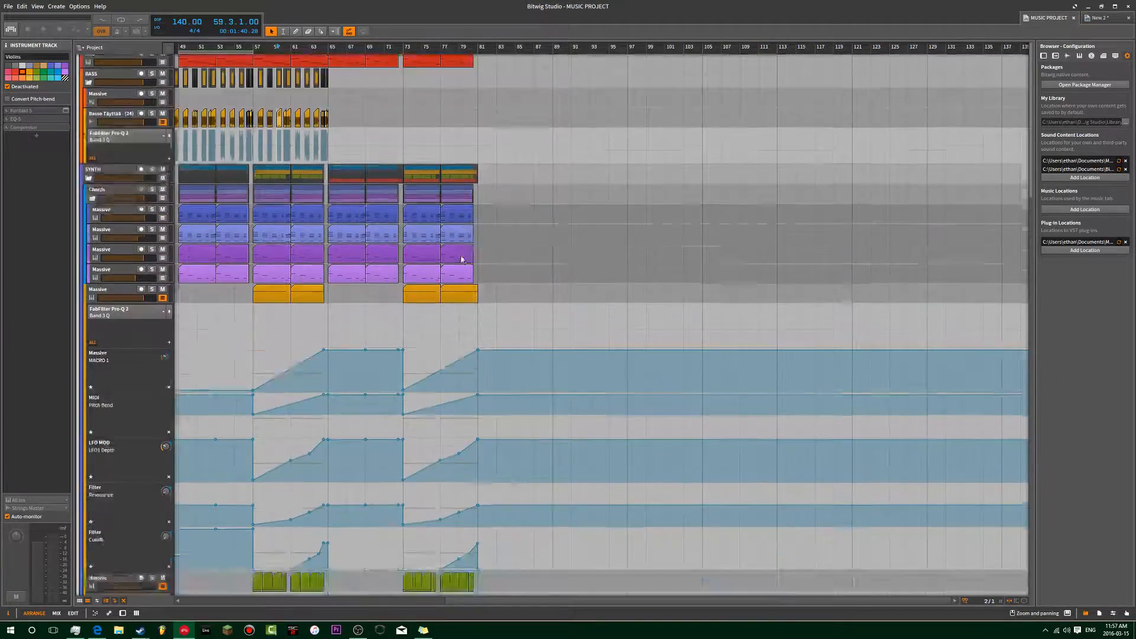
{"action": "scroll", "coordinate": [464, 256], "scroll_direction": "down", "scroll_amount": 8}
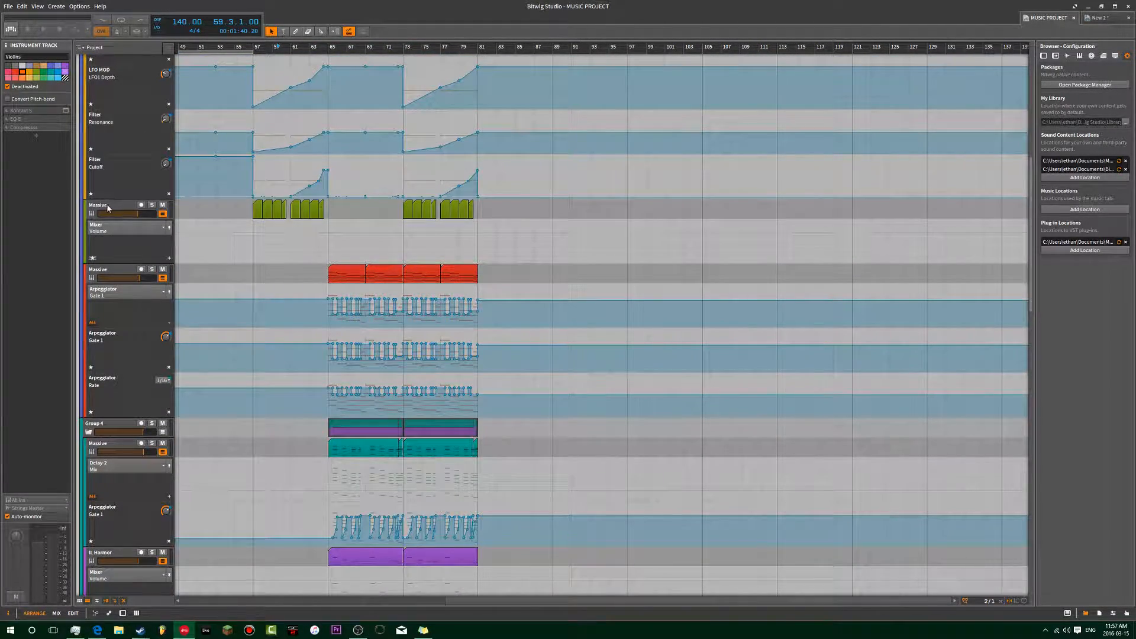
{"action": "left_click", "coordinate": [145, 215]}
{"action": "scroll", "coordinate": [198, 225], "scroll_direction": "down", "scroll_amount": 3}
{"action": "scroll", "coordinate": [198, 225], "scroll_direction": "down", "scroll_amount": 4}
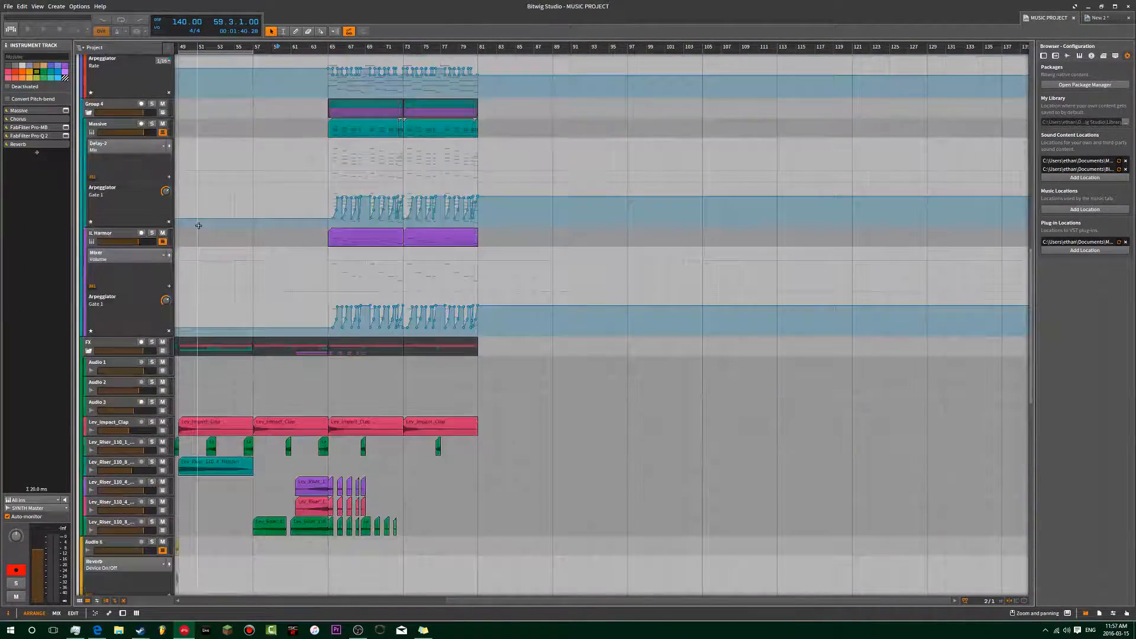
{"action": "scroll", "coordinate": [199, 225], "scroll_direction": "up", "scroll_amount": 15}
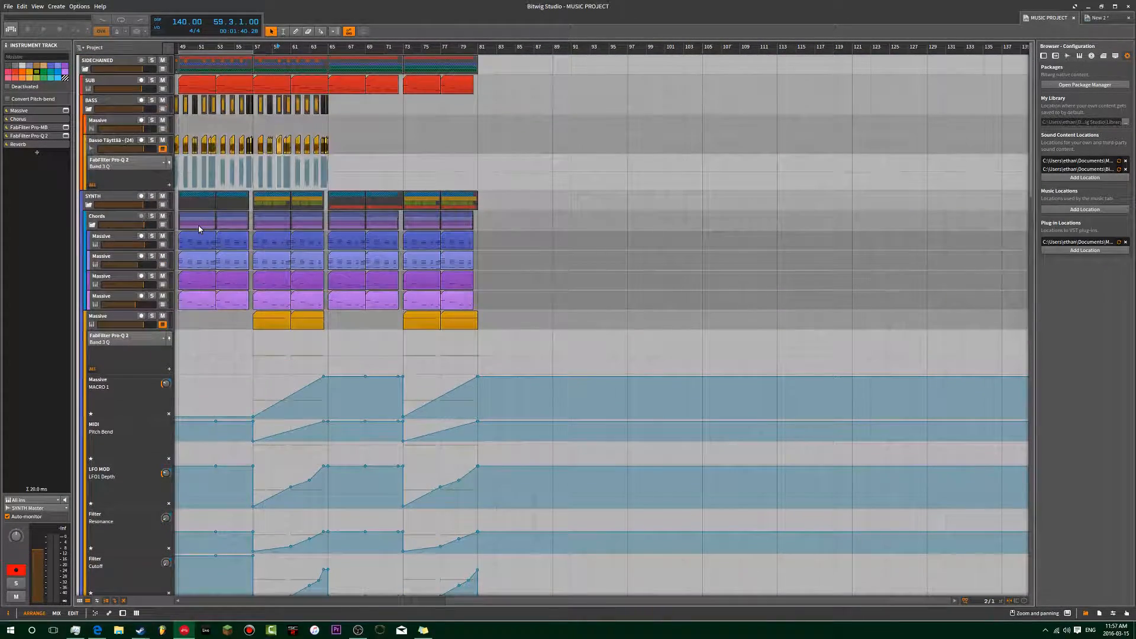
Step: Copy the Chords group track from MUSIC PROJECT and paste it into the New 2 project below Audio 2
{"action": "scroll", "coordinate": [199, 229], "scroll_direction": "down", "scroll_amount": 1}
{"action": "left_click", "coordinate": [112, 194]}
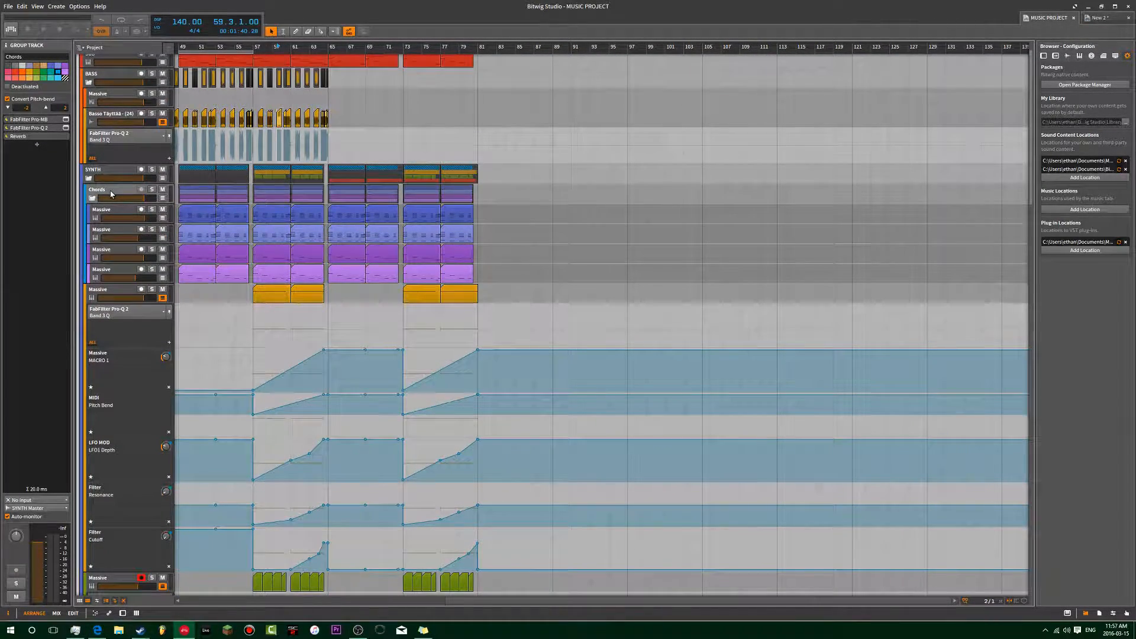
{"action": "left_click", "coordinate": [1111, 17]}
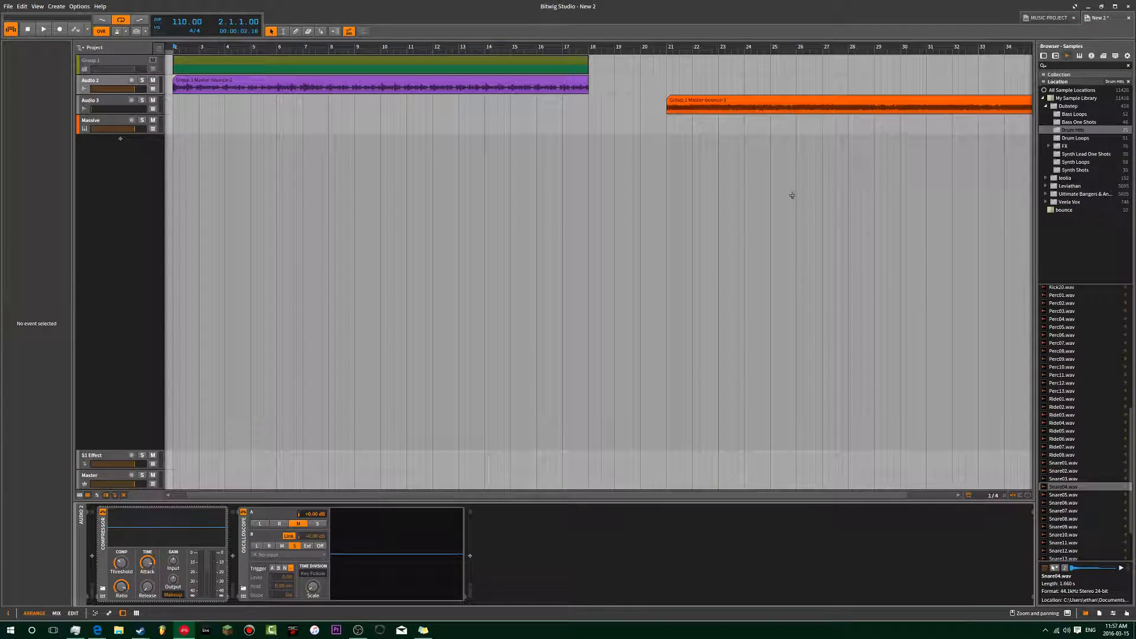
{"action": "key", "text": "ctrl+v"}
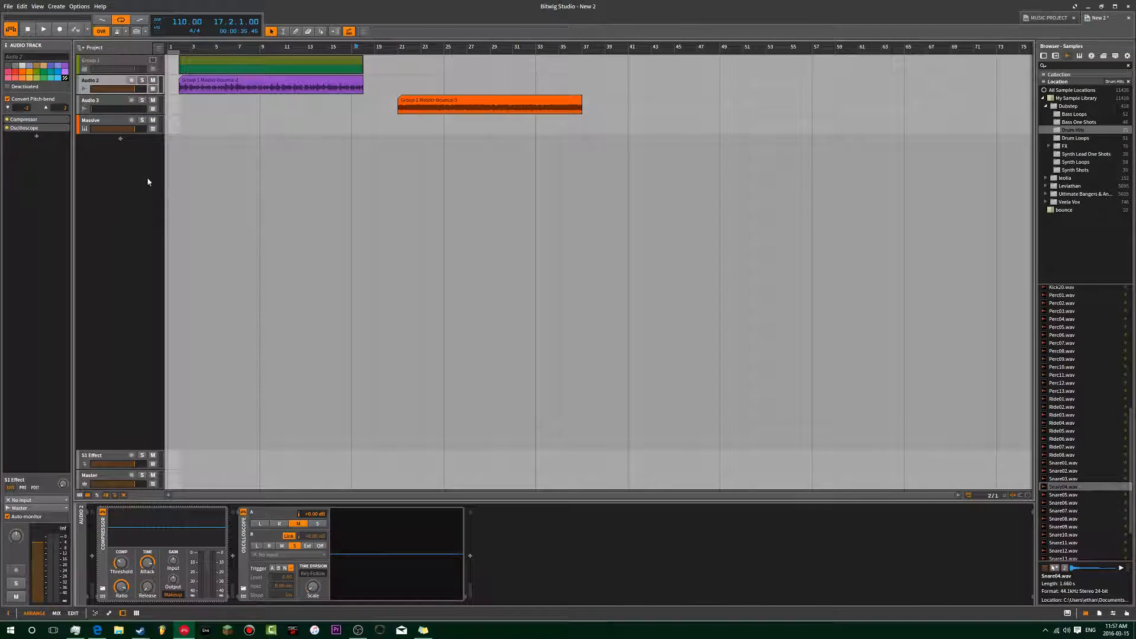
Step: Set the play start position to bar 49 and play back the beginning of the Chords clips
{"action": "scroll", "coordinate": [740, 188], "scroll_direction": "up", "scroll_amount": 5}
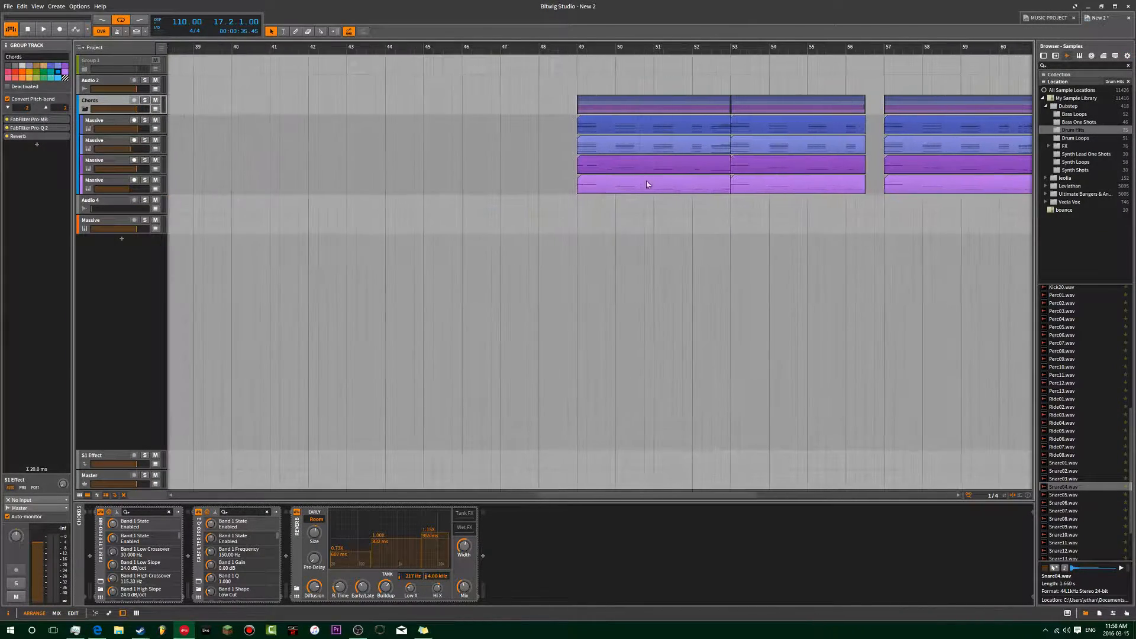
{"action": "left_click", "coordinate": [581, 48]}
{"action": "key", "text": "space"}
{"action": "key", "text": "space"}
{"action": "key", "text": "space"}
{"action": "key", "text": "space"}
Step: Scale the first clip on each of the four Massive tracks in the Chords group by 50% twice, to one bar long
{"action": "left_click", "coordinate": [606, 127]}
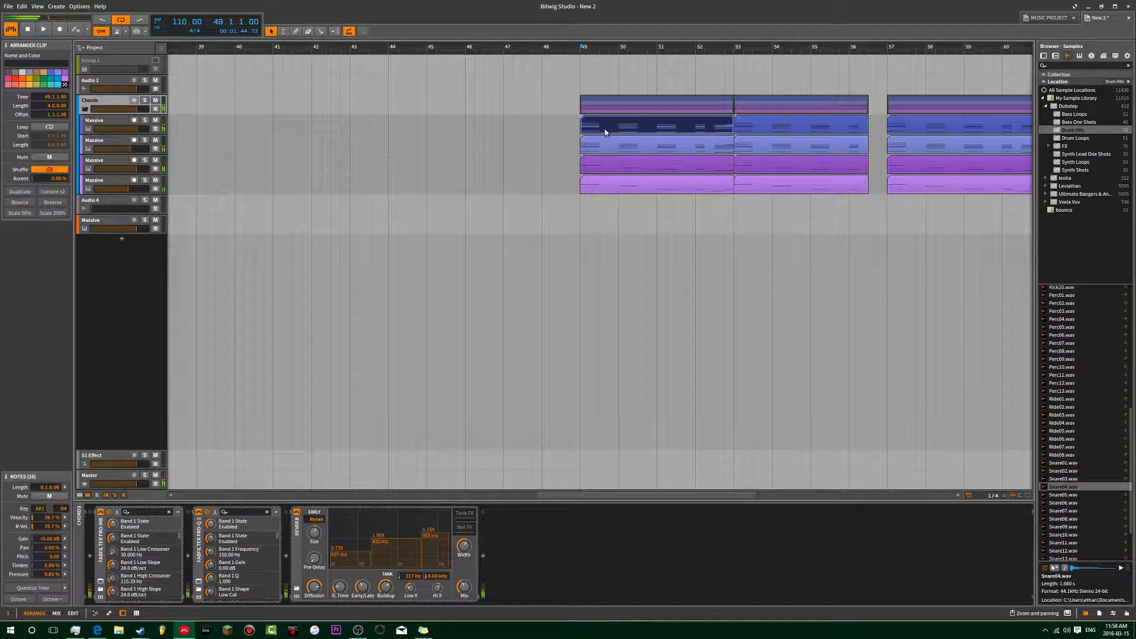
{"action": "left_click", "coordinate": [669, 189], "text": "shift"}
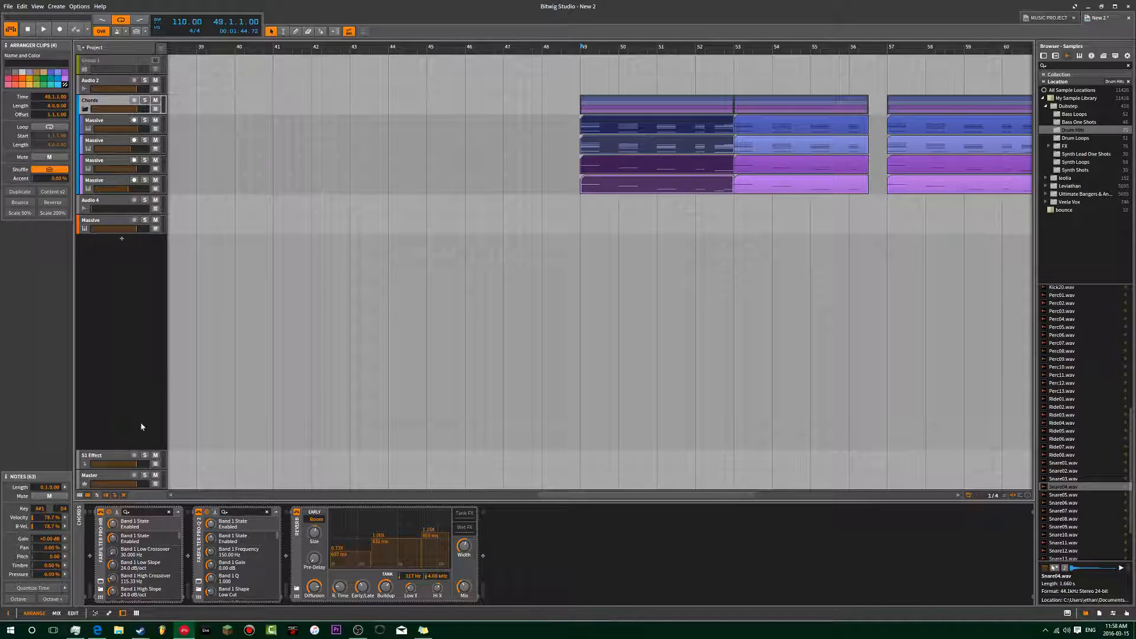
{"action": "left_click", "coordinate": [20, 213]}
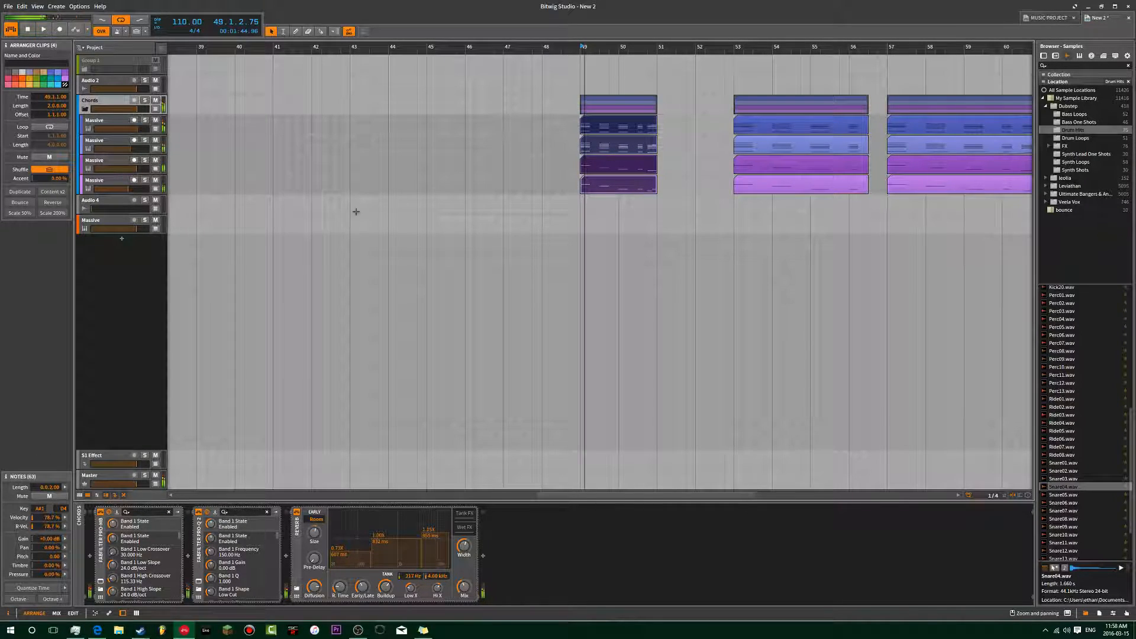
{"action": "key", "text": "space"}
{"action": "left_click", "coordinate": [19, 213]}
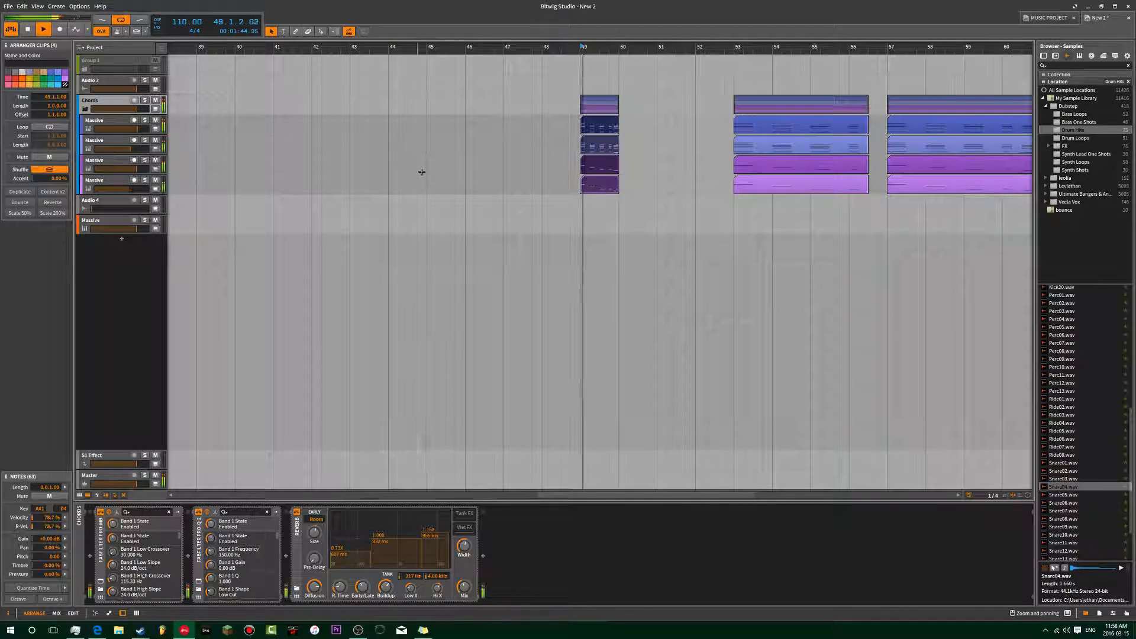
Step: Trim the four selected Massive clips at bar 49 to a length of one beat
{"action": "scroll", "coordinate": [547, 202], "scroll_direction": "up", "scroll_amount": 5}
{"action": "scroll", "coordinate": [547, 202], "scroll_direction": "down", "scroll_amount": 3}
{"action": "left_click_drag", "start_coordinate": [506, 234], "coordinate": [384, 123]}
{"action": "left_click_drag", "start_coordinate": [477, 134], "coordinate": [377, 135]}
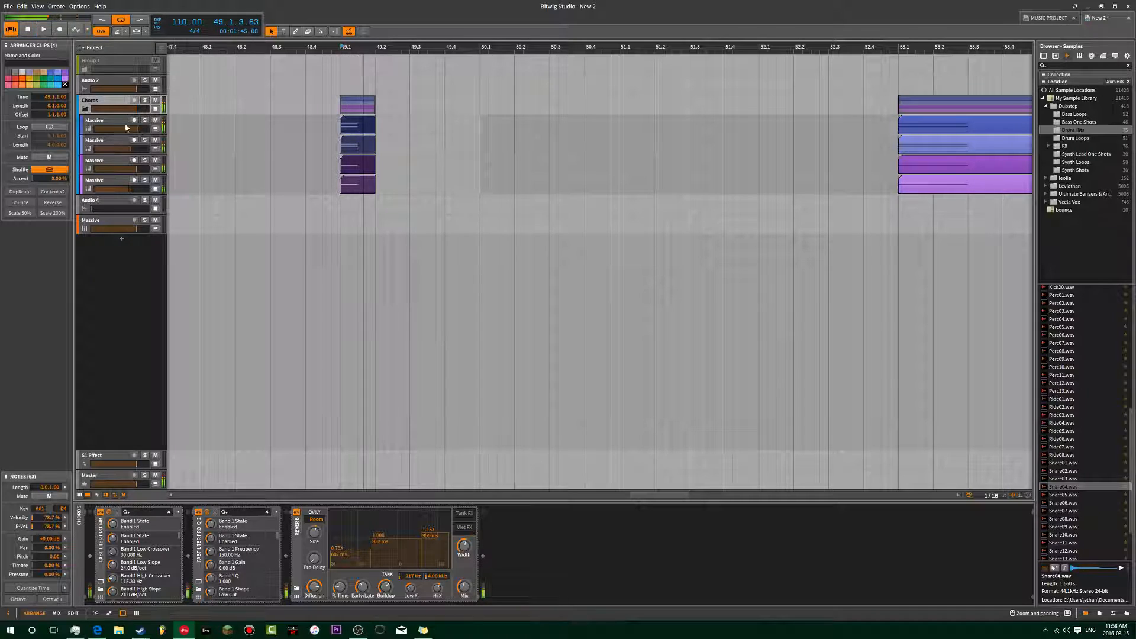
Step: Add a Compressor to the Chords group and place it first in the device chain, before FabFilter Pro-MB
{"action": "left_click", "coordinate": [98, 100]}
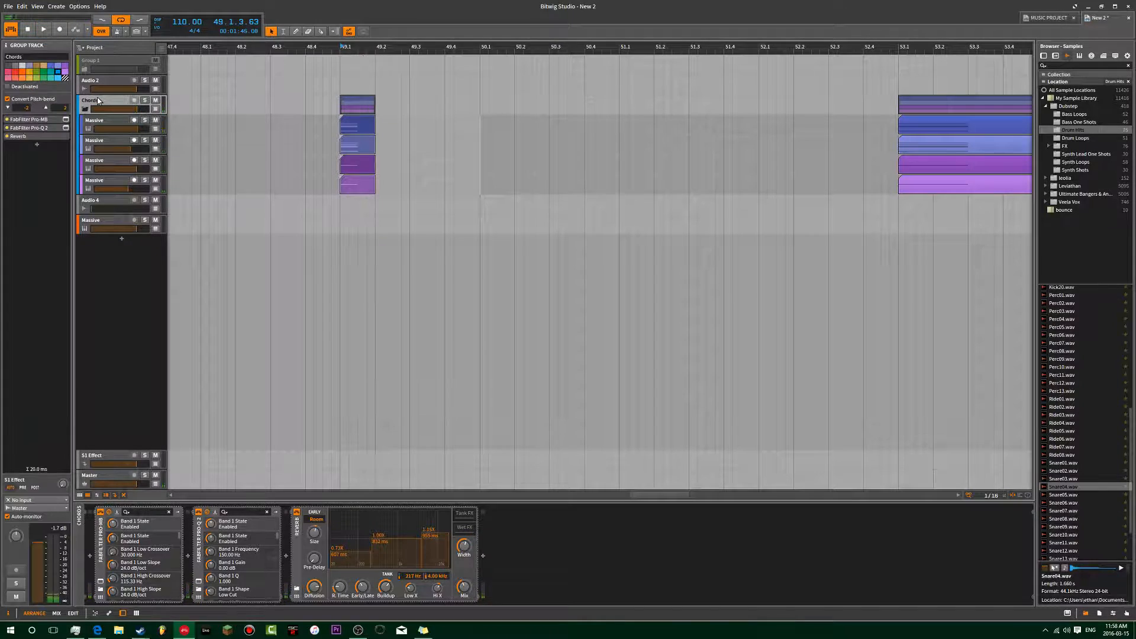
{"action": "left_click", "coordinate": [66, 120]}
{"action": "left_click", "coordinate": [66, 119]}
{"action": "left_click", "coordinate": [37, 144]}
{"action": "type", "text": "COM"}
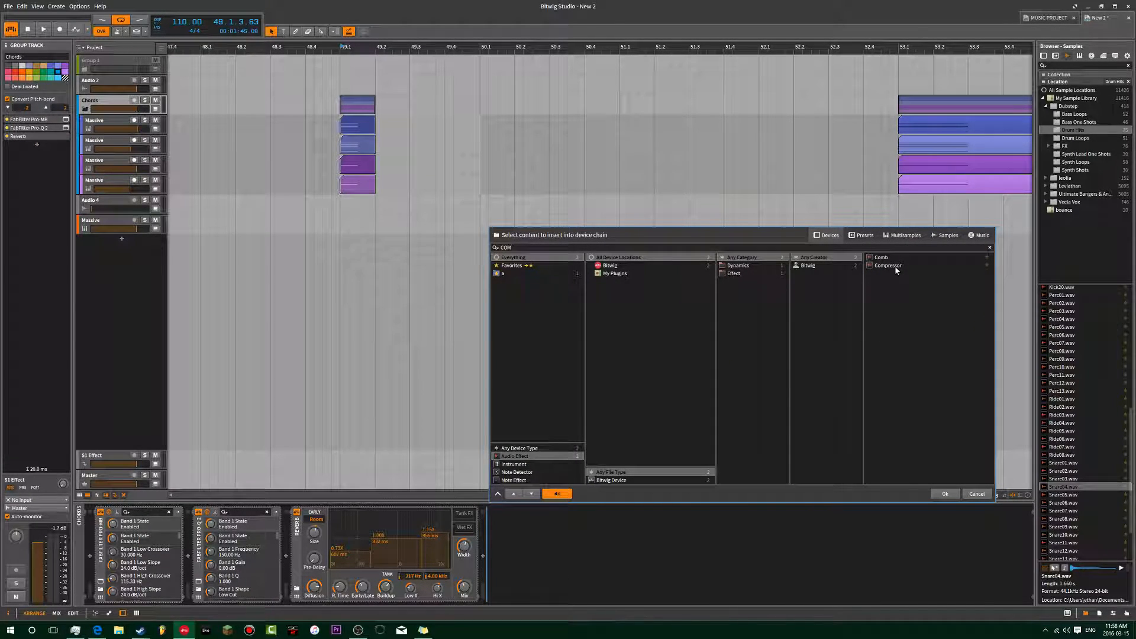
{"action": "double_click", "coordinate": [895, 266]}
{"action": "left_click_drag", "start_coordinate": [59, 143], "coordinate": [7, 122]}
Step: Deactivate FabFilter Pro-MB, FabFilter Pro-Q 2 and Reverb on the Chords group, listening to the chord
{"action": "left_click", "coordinate": [8, 128]}
{"action": "left_click", "coordinate": [6, 136]}
{"action": "key", "text": "space"}
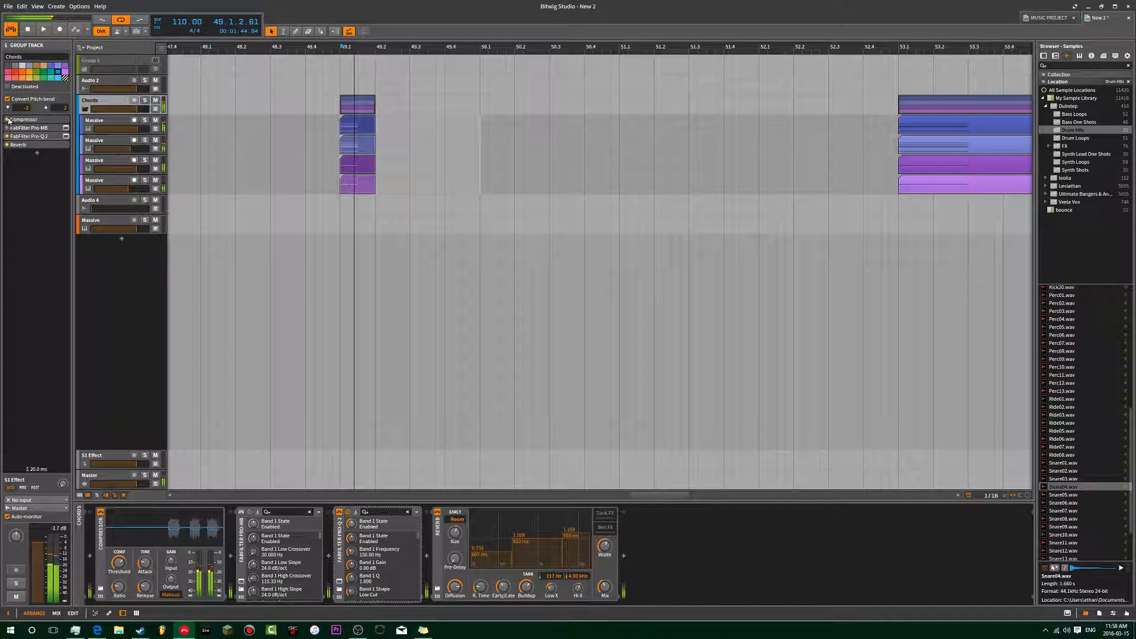
{"action": "left_click", "coordinate": [5, 144]}
{"action": "left_click", "coordinate": [6, 136]}
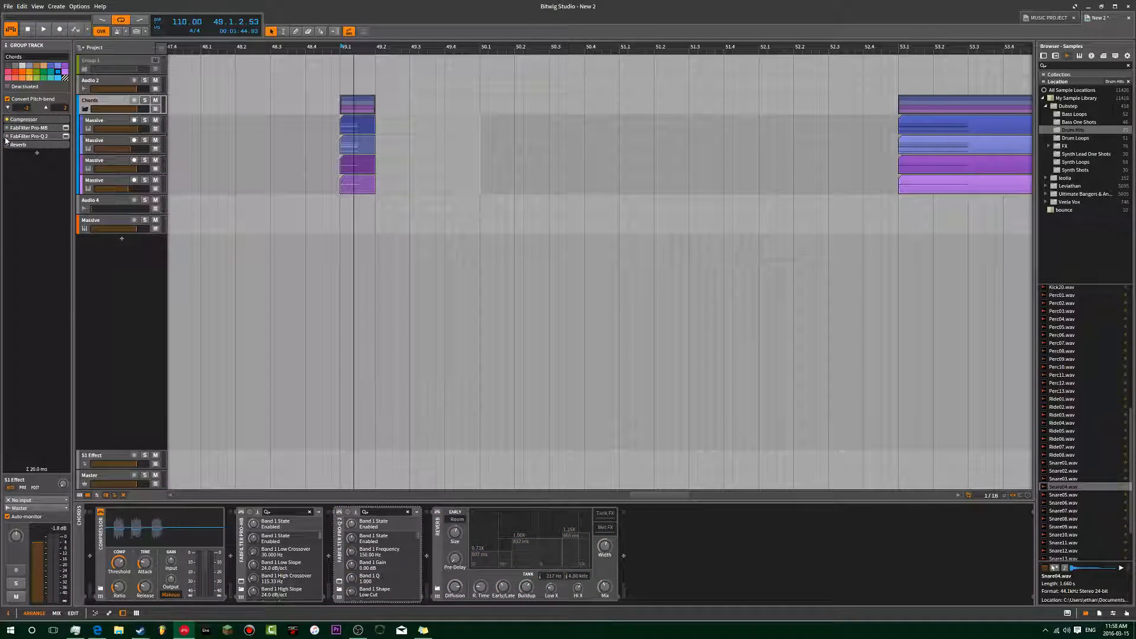
Step: Play the short chord repeatedly and examine its waveform in the Compressor display of the Chords group
{"action": "left_click", "coordinate": [22, 120]}
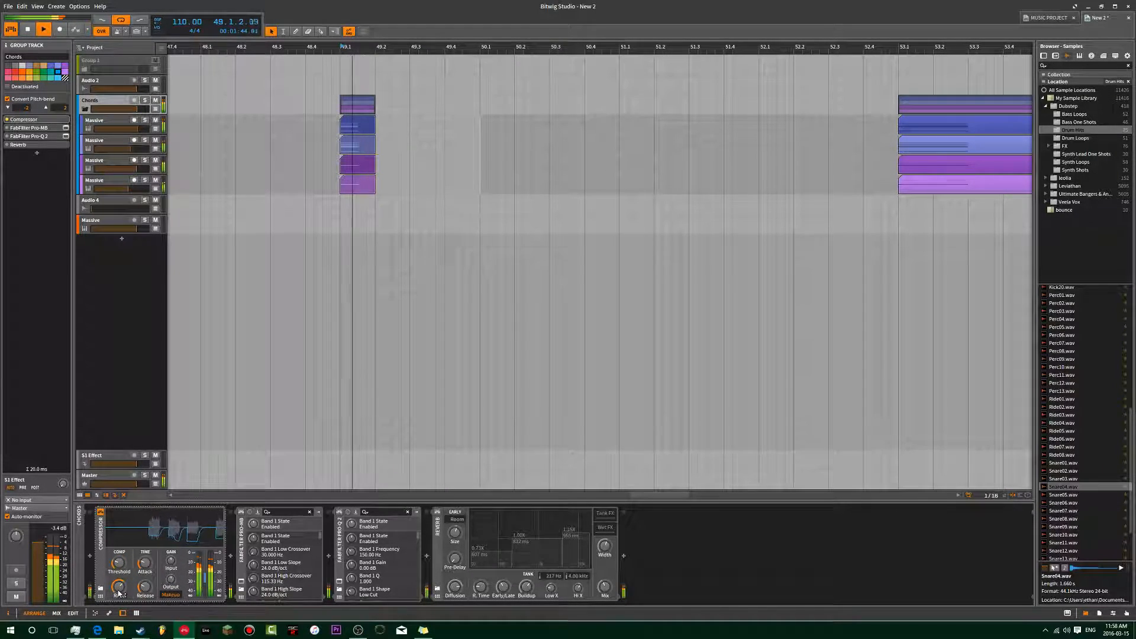
{"action": "mouse_move", "coordinate": [123, 588]}
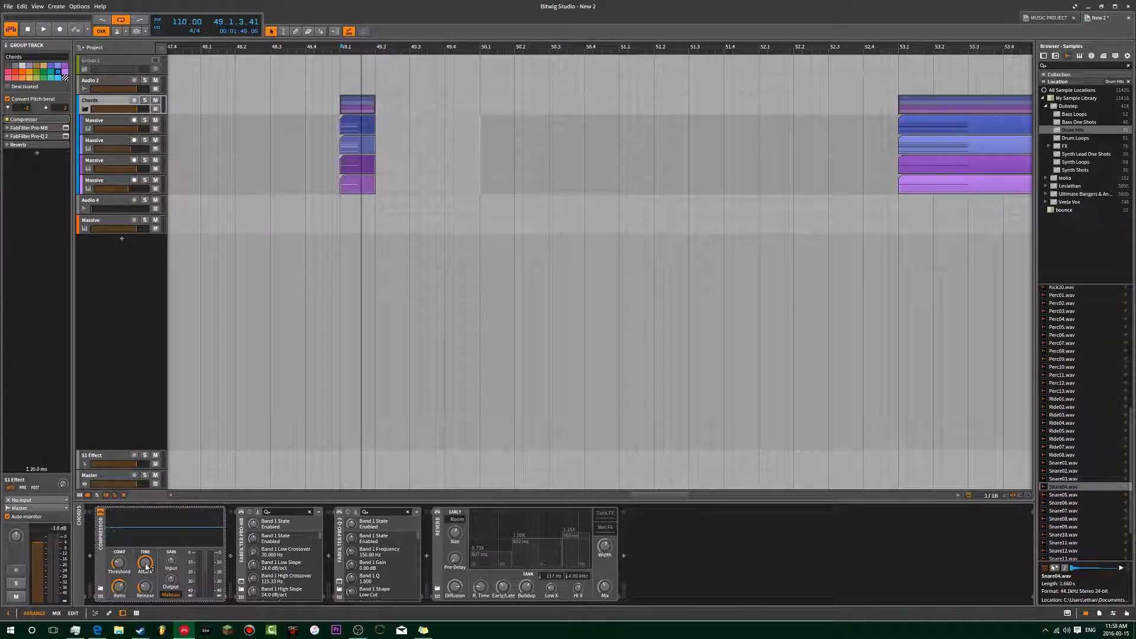
{"action": "key", "text": "space"}
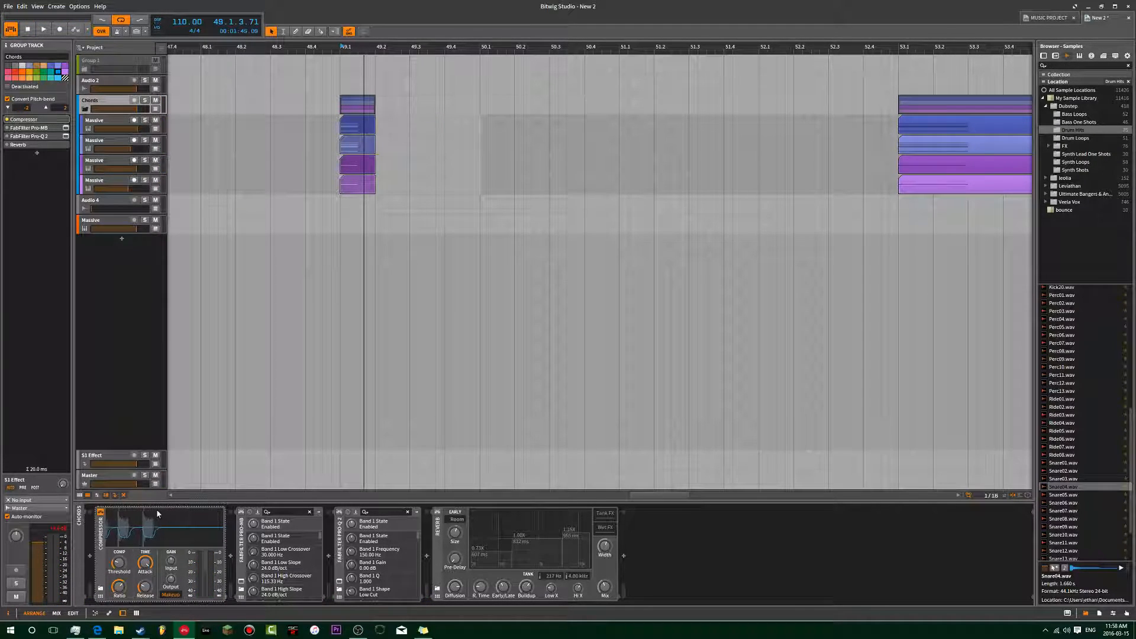
{"action": "key", "text": "space"}
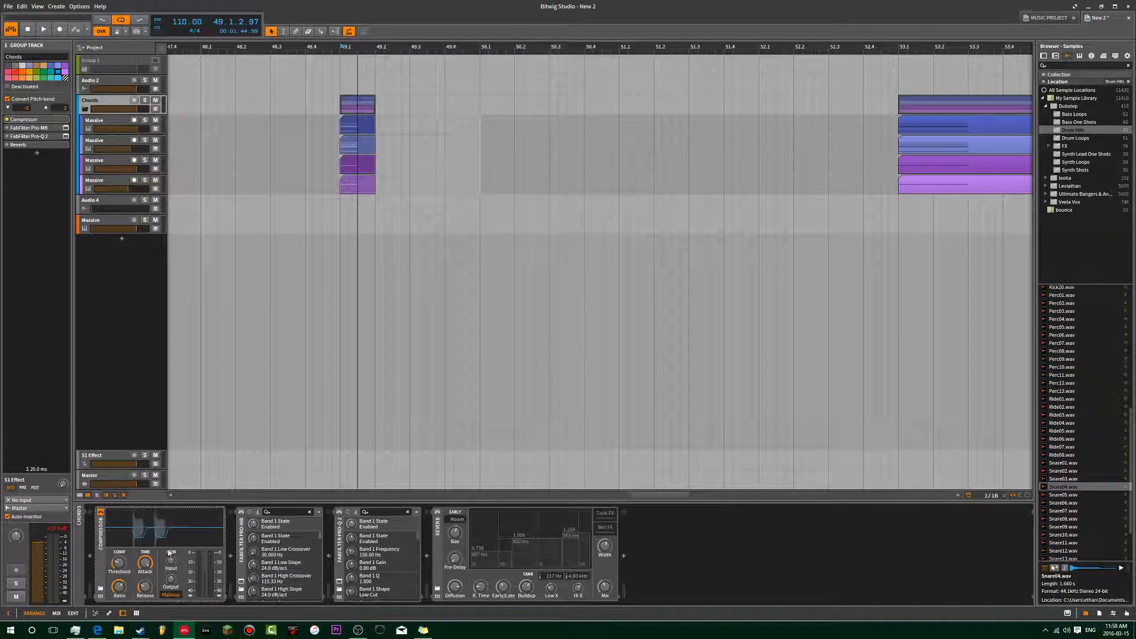
{"action": "key", "text": "space"}
Step: Adjust the Attack time of the Chords group's Compressor and replay the chord several times to compare
{"action": "mouse_move", "coordinate": [144, 566]}
{"action": "left_mouse_down"}
{"action": "mouse_move", "coordinate": [144, 583]}
{"action": "mouse_move", "coordinate": [144, 550]}
{"action": "left_mouse_up"}
{"action": "key", "text": "space"}
{"action": "key", "text": "space"}
{"action": "key", "text": "space"}
{"action": "key", "text": "space"}
{"action": "key", "text": "space"}
{"action": "key", "text": "space"}
{"action": "key", "text": "space"}
{"action": "key", "text": "space"}
{"action": "key", "text": "space"}
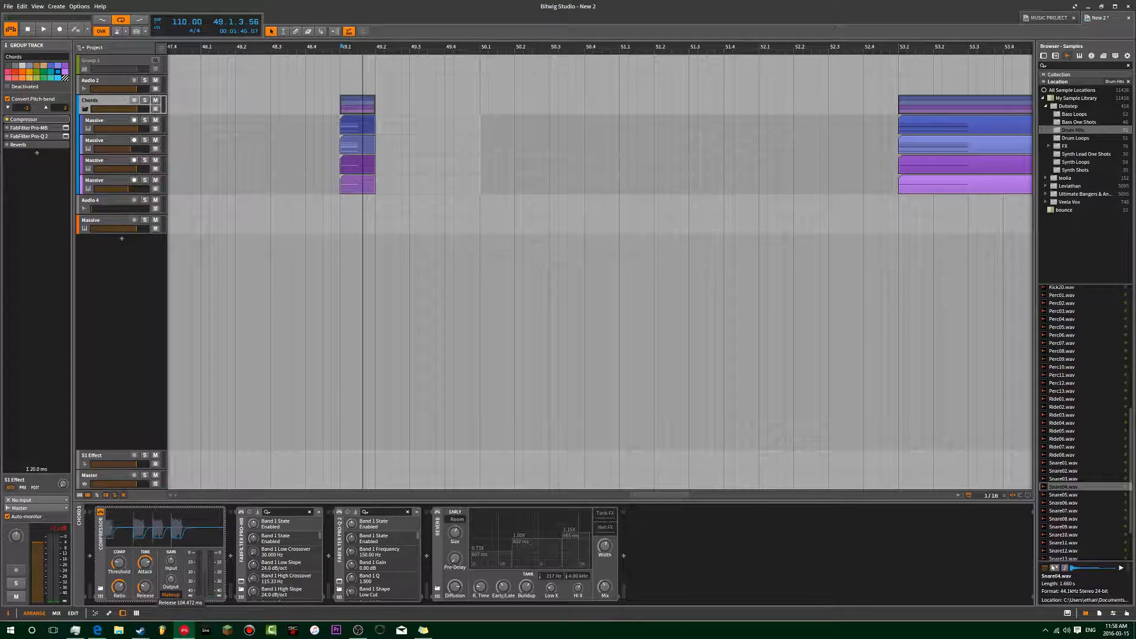
Step: Change the Release time of the Chords group's Compressor, replaying the chord to compare how the compression recovers
{"action": "key", "text": "space"}
{"action": "key", "text": "space"}
{"action": "key", "text": "space"}
{"action": "key", "text": "space"}
{"action": "key", "text": "space"}
{"action": "left_click_drag", "start_coordinate": [147, 589], "coordinate": [147, 628]}
{"action": "key", "text": "space"}
{"action": "key", "text": "space"}
{"action": "key", "text": "space"}
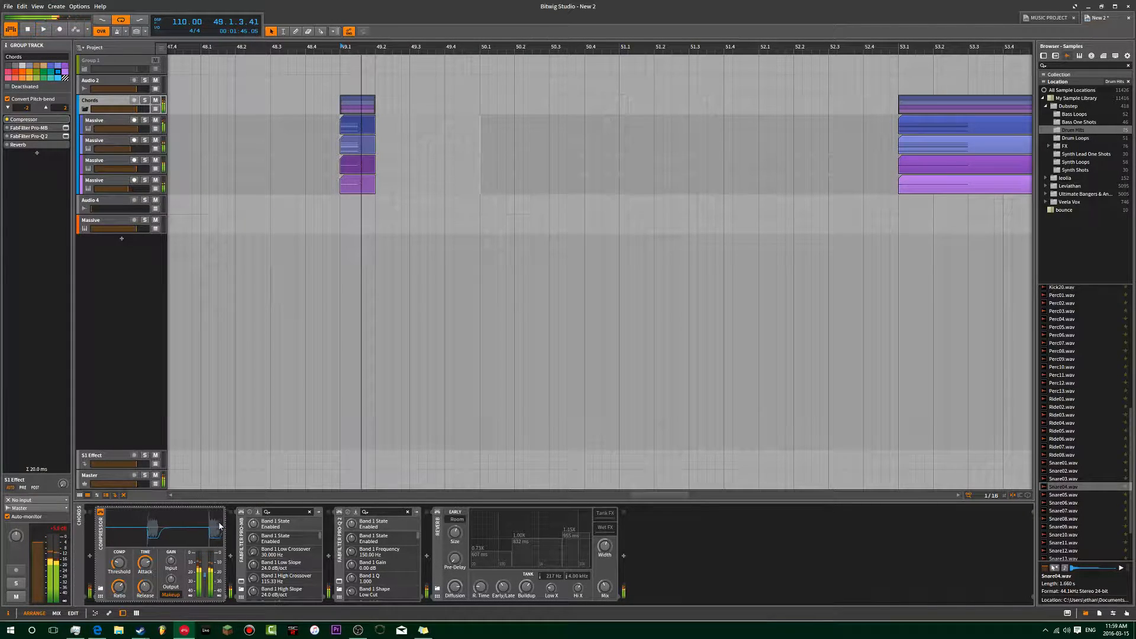
{"action": "key", "text": "space"}
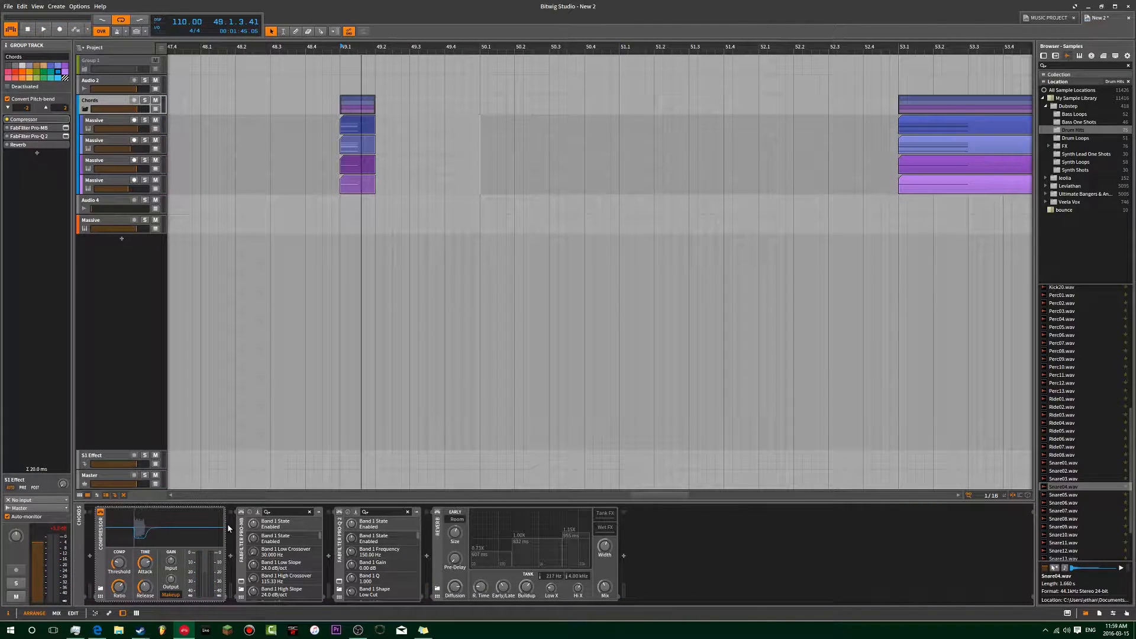
Step: Adjust the Threshold of the Chords group's Compressor and try its Makeup gain option
{"action": "mouse_move", "coordinate": [119, 563]}
{"action": "mouse_move", "coordinate": [118, 563]}
{"action": "left_mouse_down"}
{"action": "mouse_move", "coordinate": [118, 553]}
{"action": "mouse_move", "coordinate": [123, 580]}
{"action": "left_mouse_up"}
{"action": "left_click", "coordinate": [123, 566]}
{"action": "left_click_drag", "start_coordinate": [118, 562], "coordinate": [144, 603]}
{"action": "left_click", "coordinate": [170, 594]}
{"action": "left_click", "coordinate": [61, 528]}
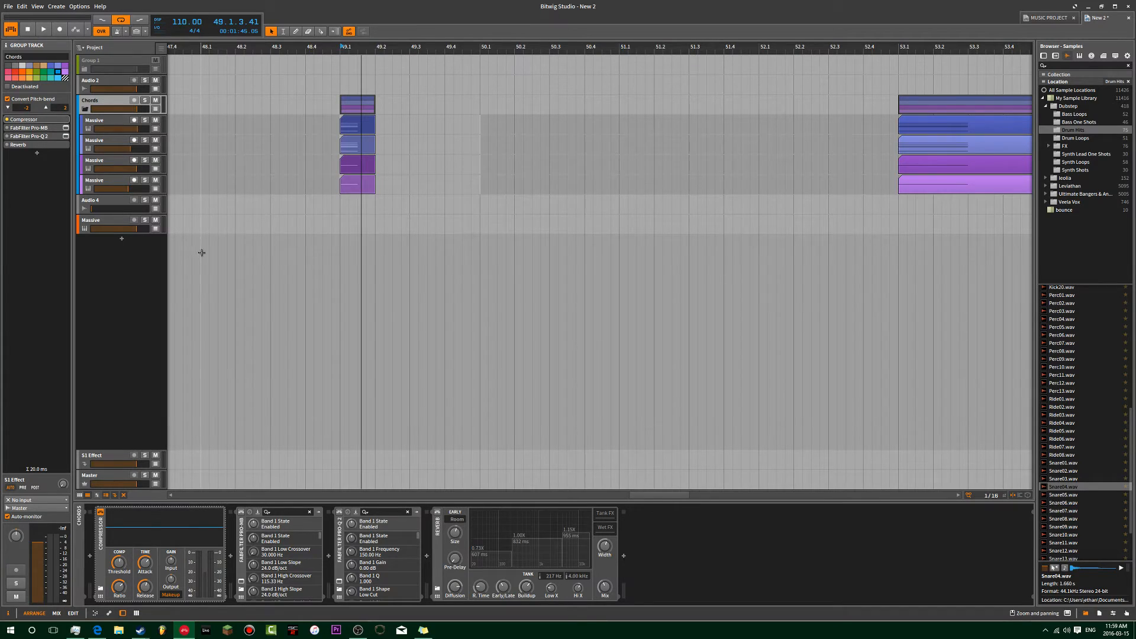